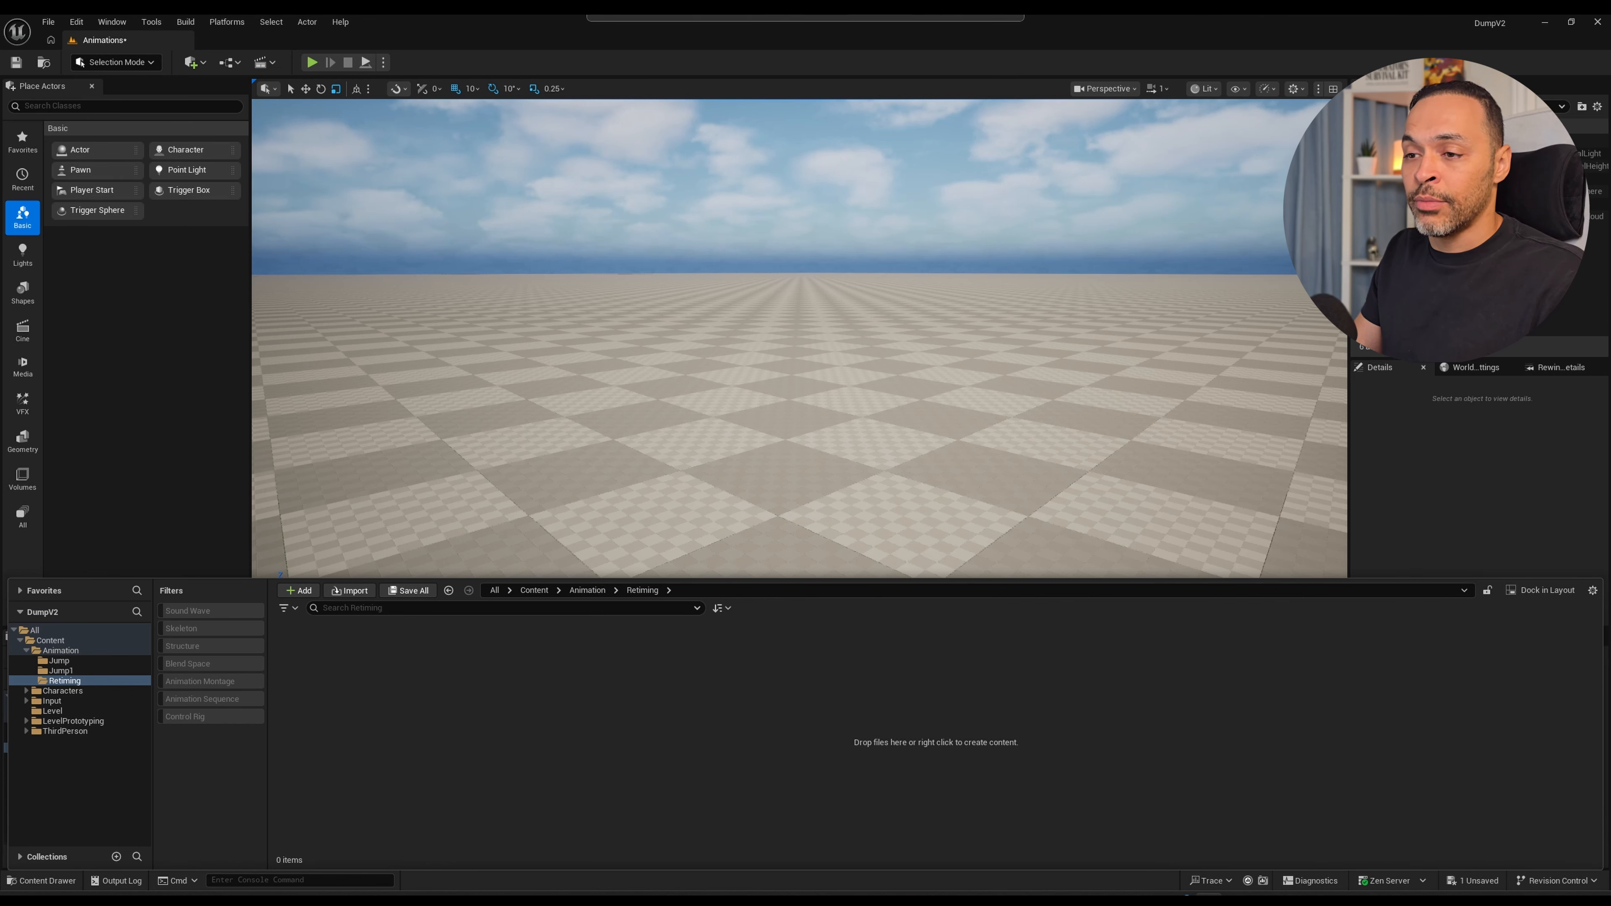
Import the Shoulder Hit And Fall and Stand To Roll animations into the Retiming folder with Y_Bot_Skeleton as the skeleton.
scroll(805, 521, down, 5)
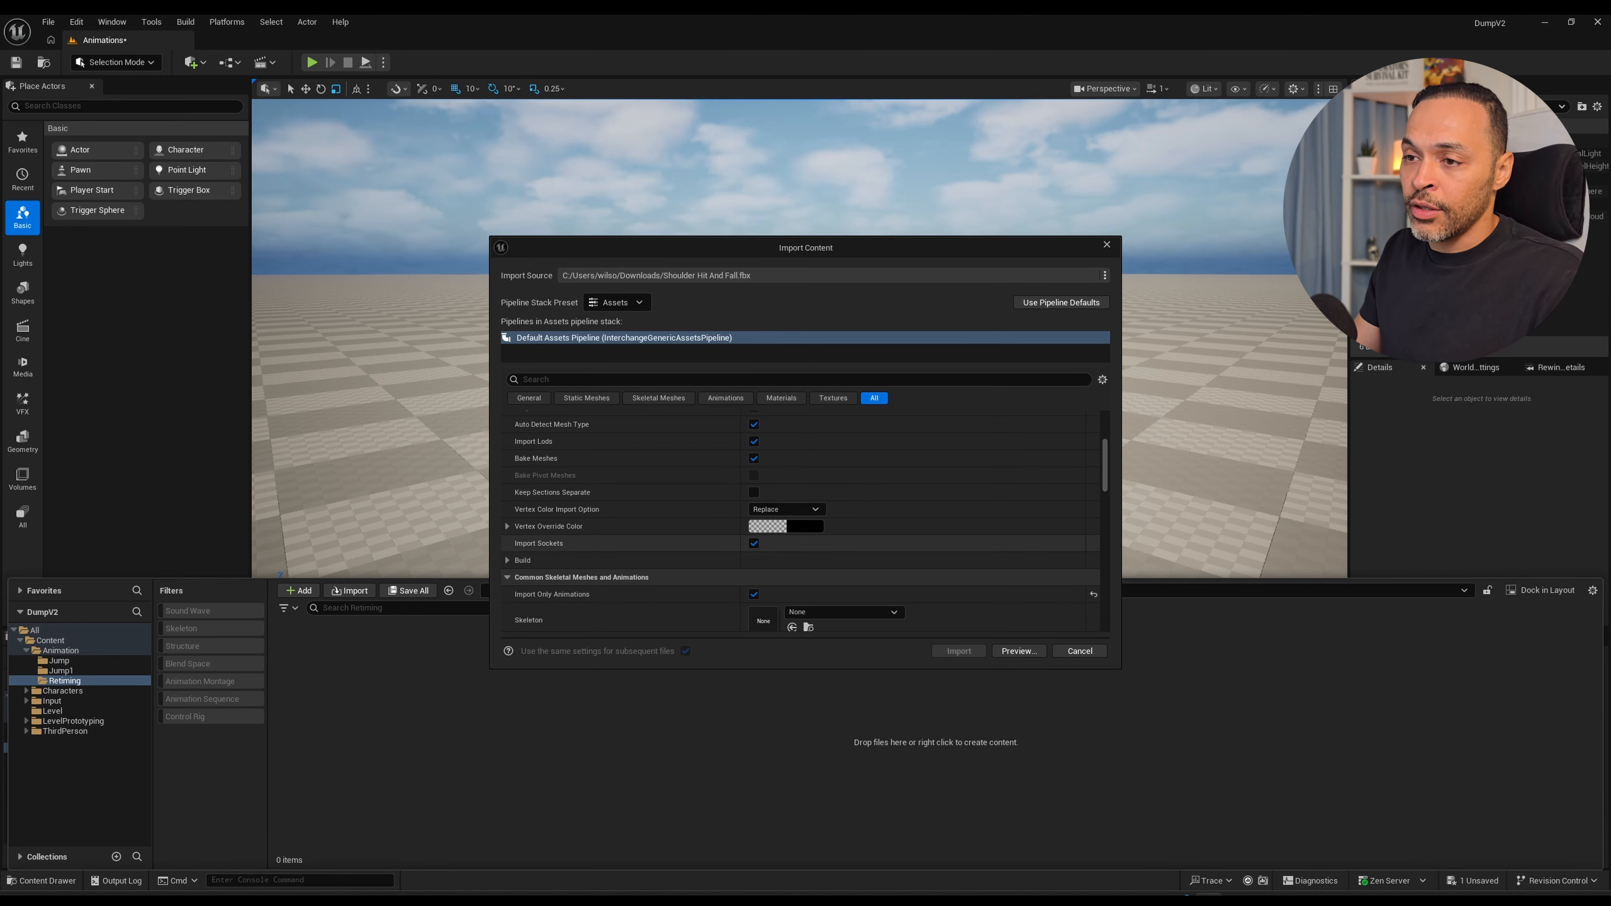
click(845, 612)
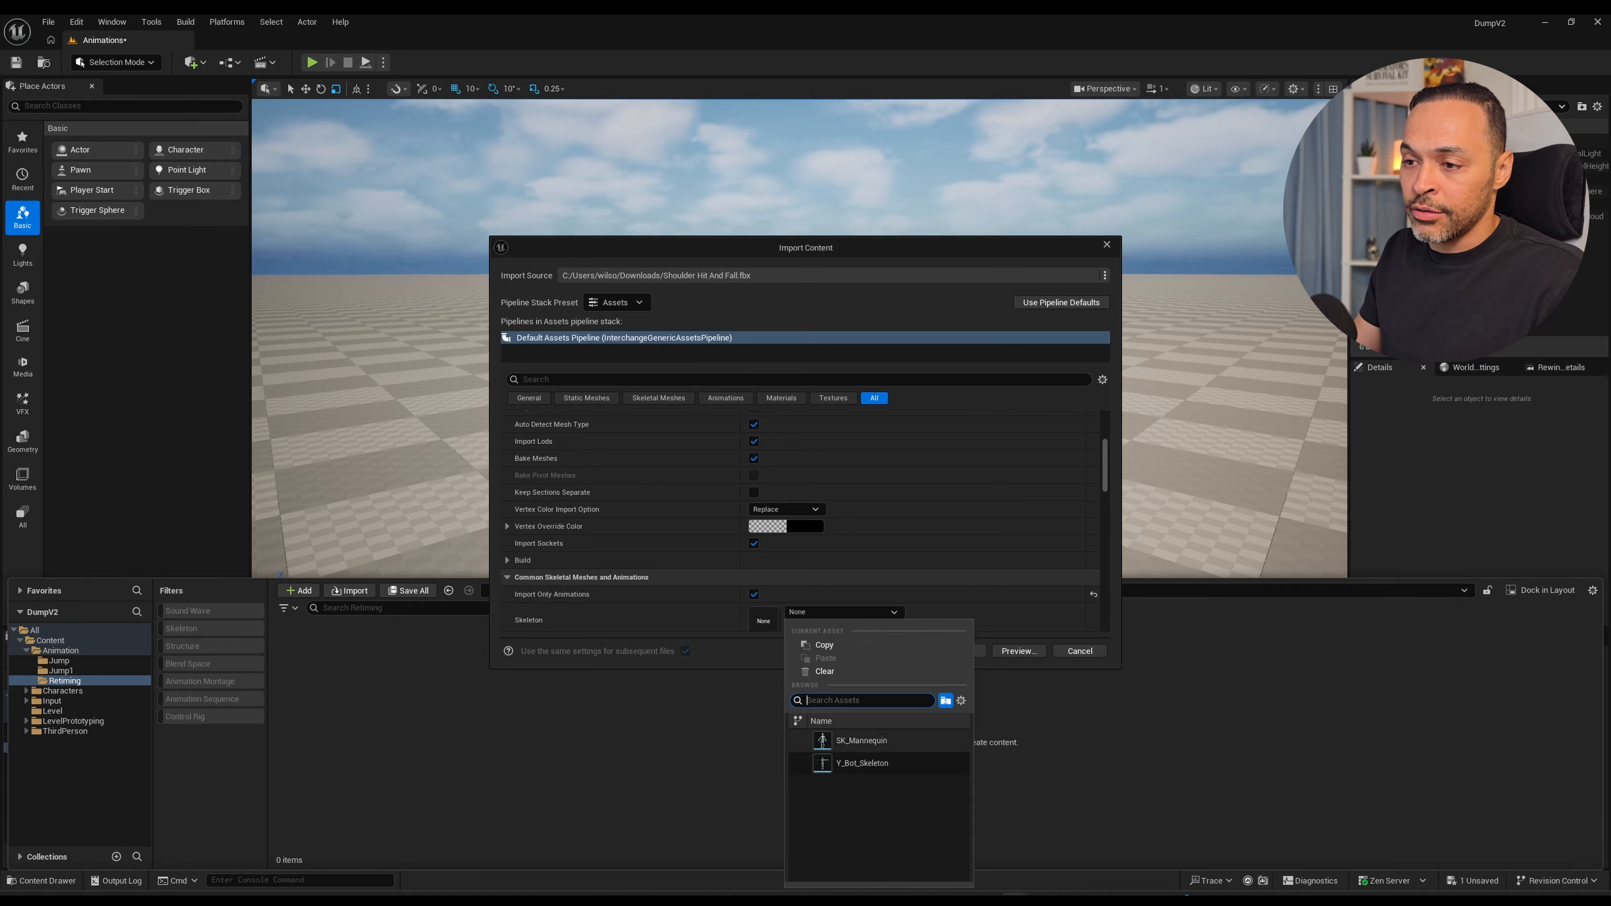
click(881, 764)
click(959, 651)
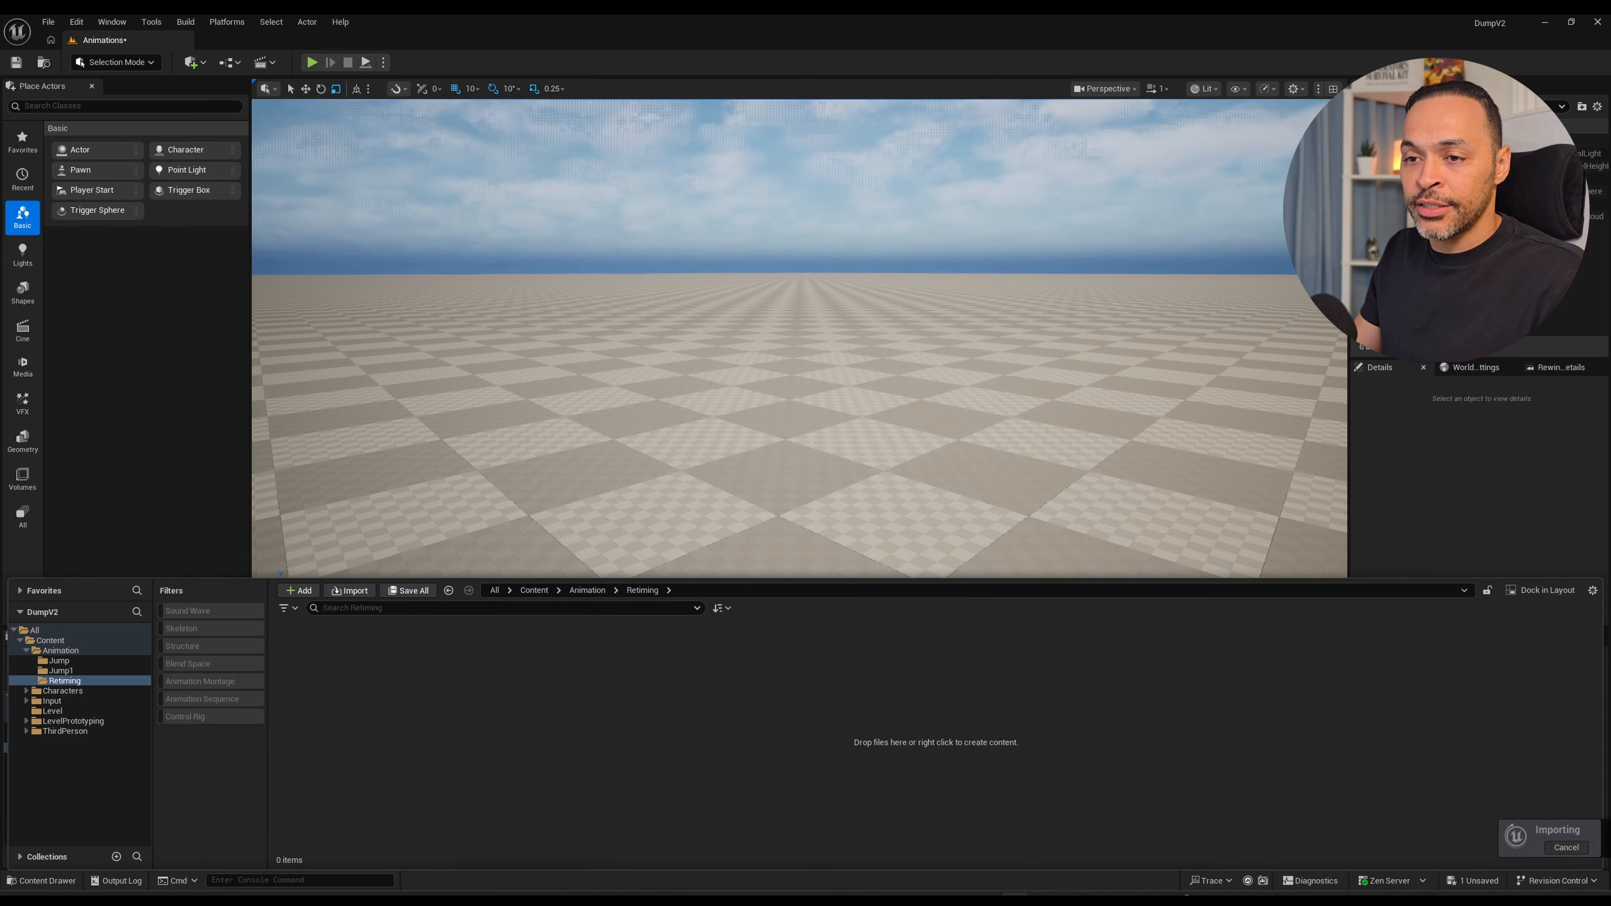
Open Shoulder_Hit_And_Fall with its editor docked beside the level, and preview Stand_To_Roll in the same editor.
double_click(306, 663)
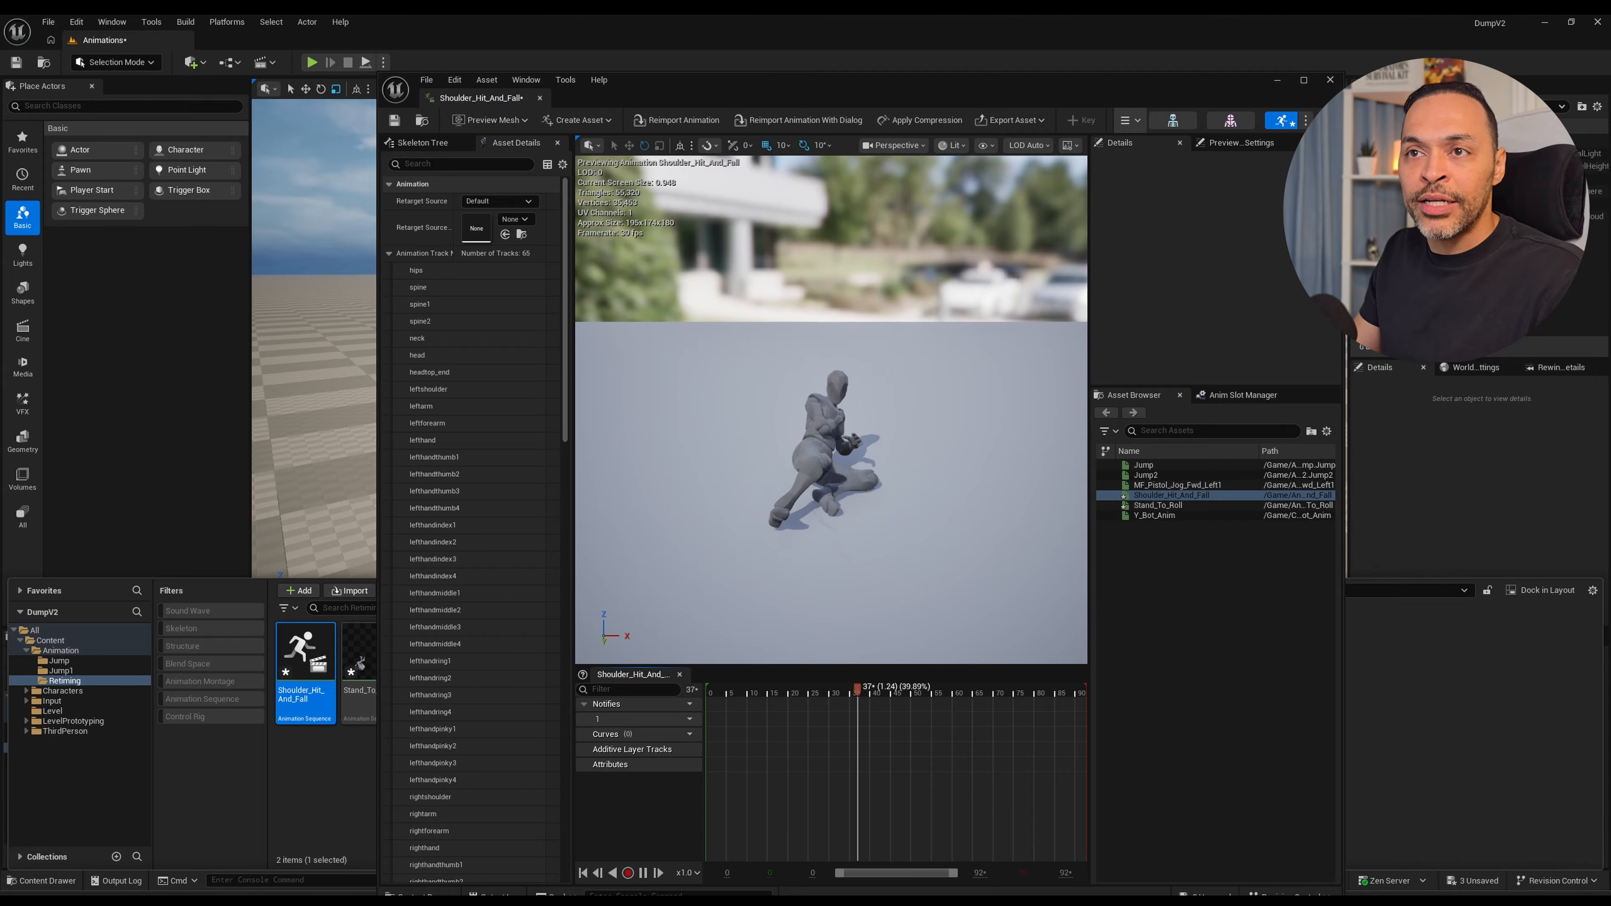
drag(488, 98, 304, 41)
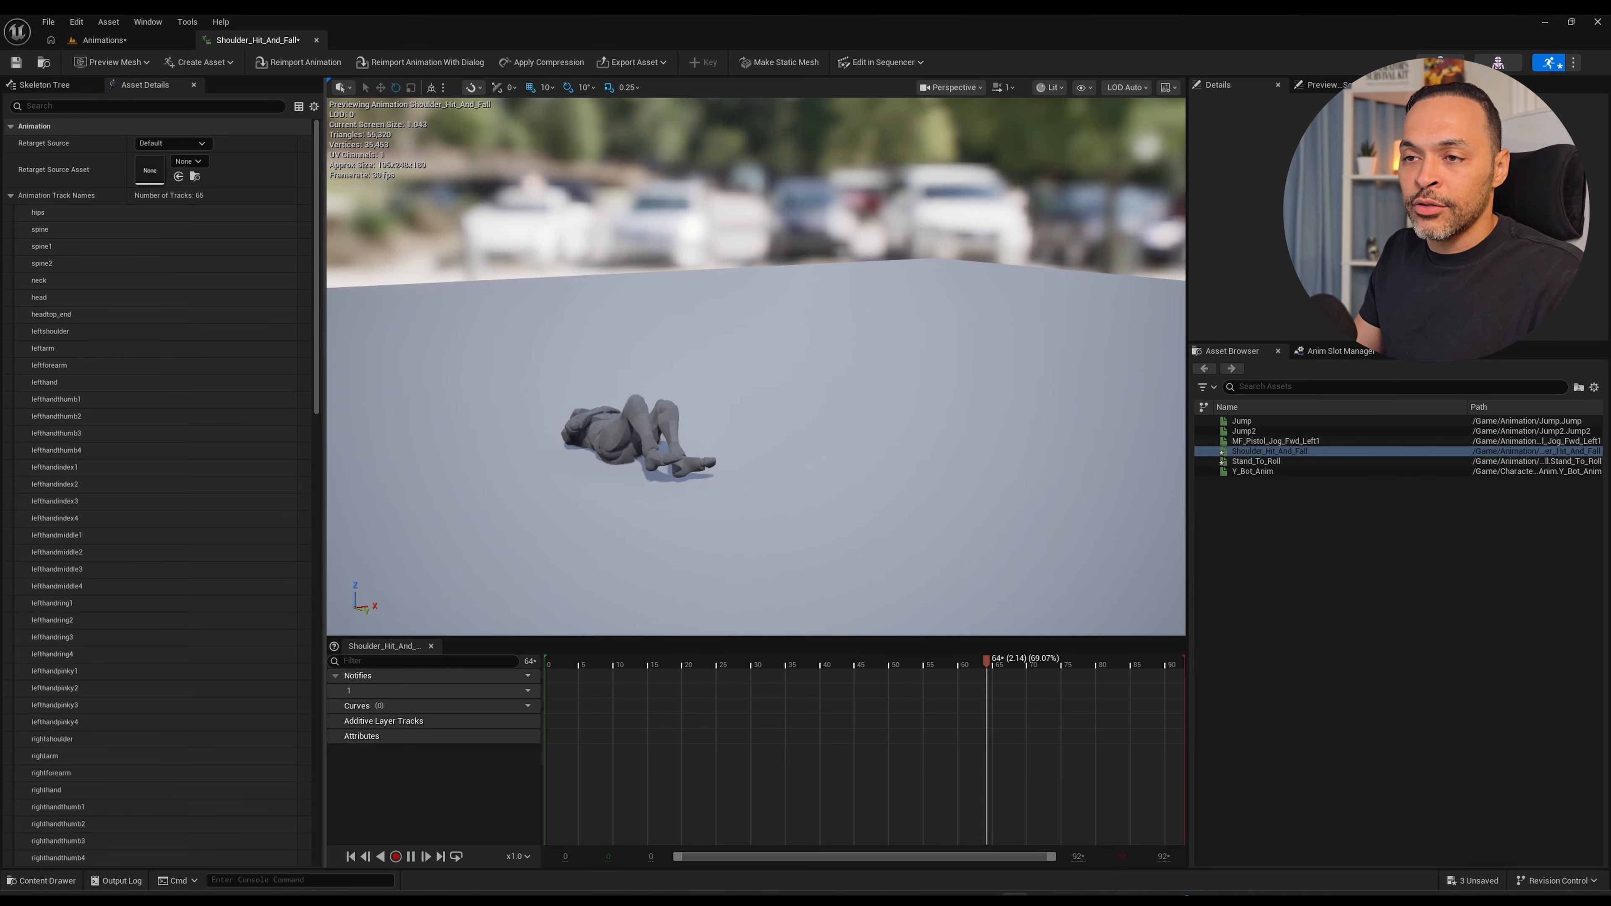
key(ctrl+space)
double_click(370, 667)
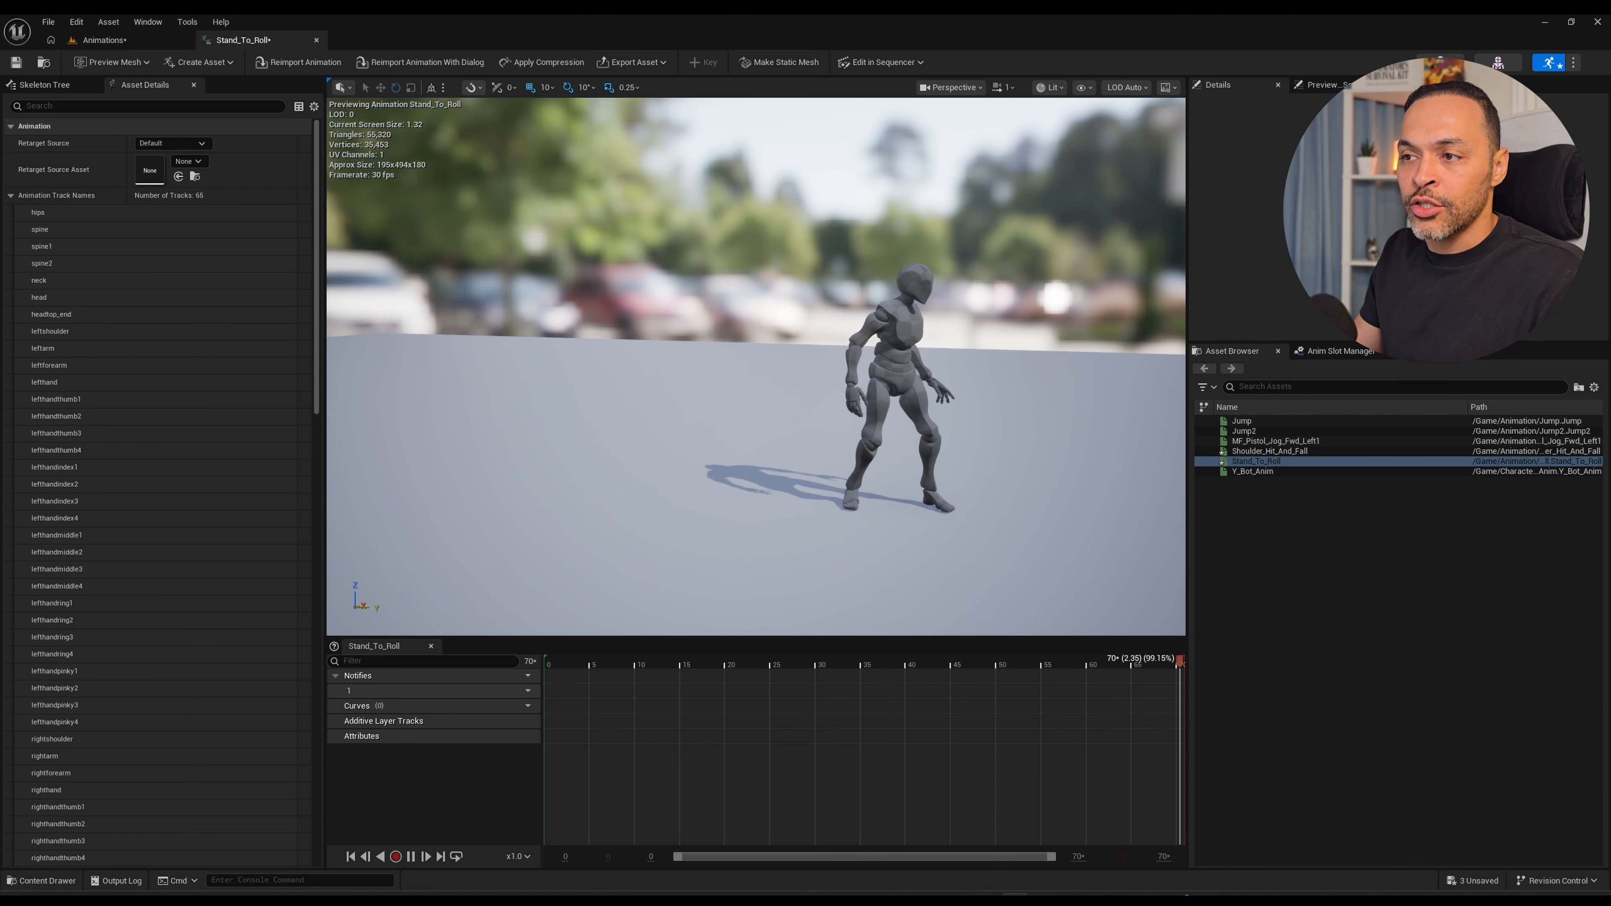
Reopen Shoulder_Hit_And_Fall, examine its playback from several angles, and rewind it to the first frame.
key(ctrl+space)
double_click(305, 666)
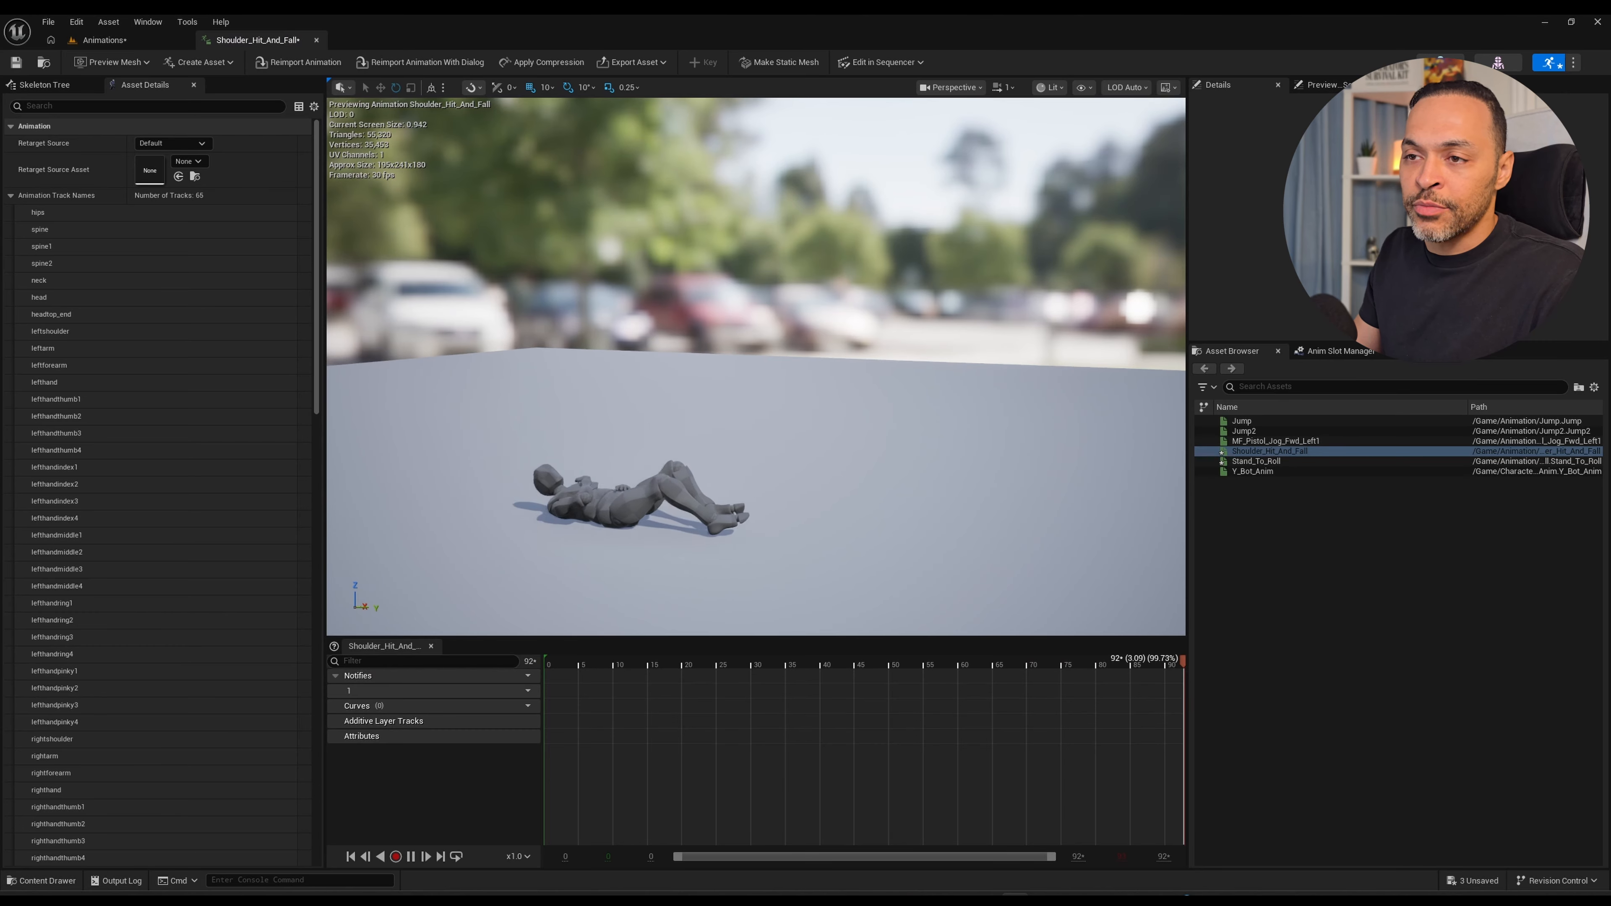
key(space)
drag(663, 662, 482, 671)
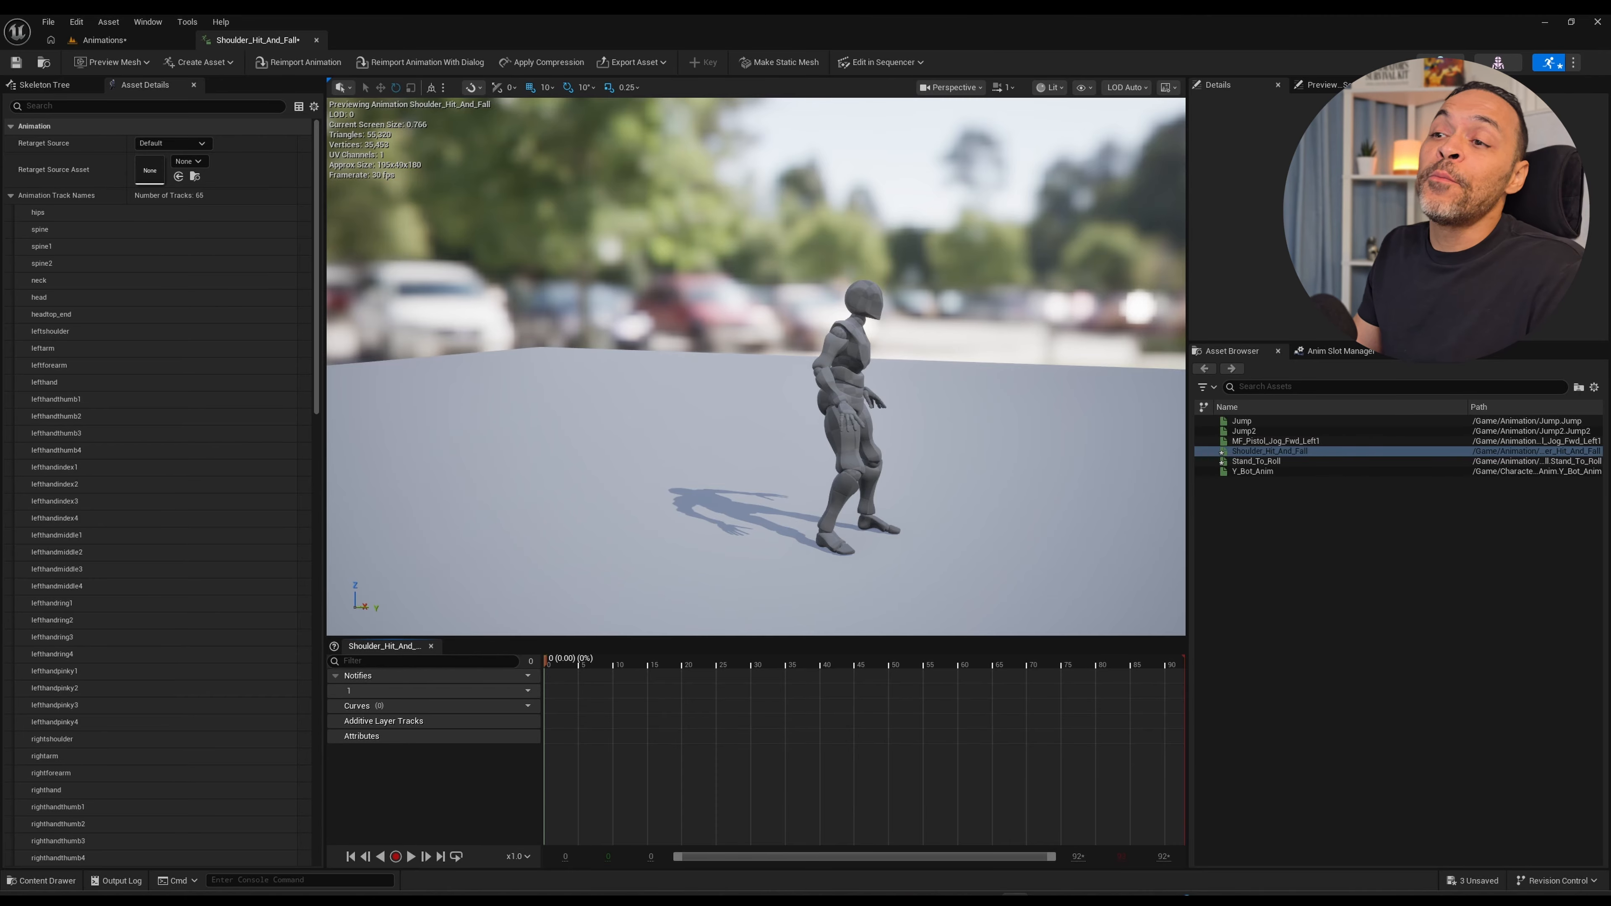
key(space)
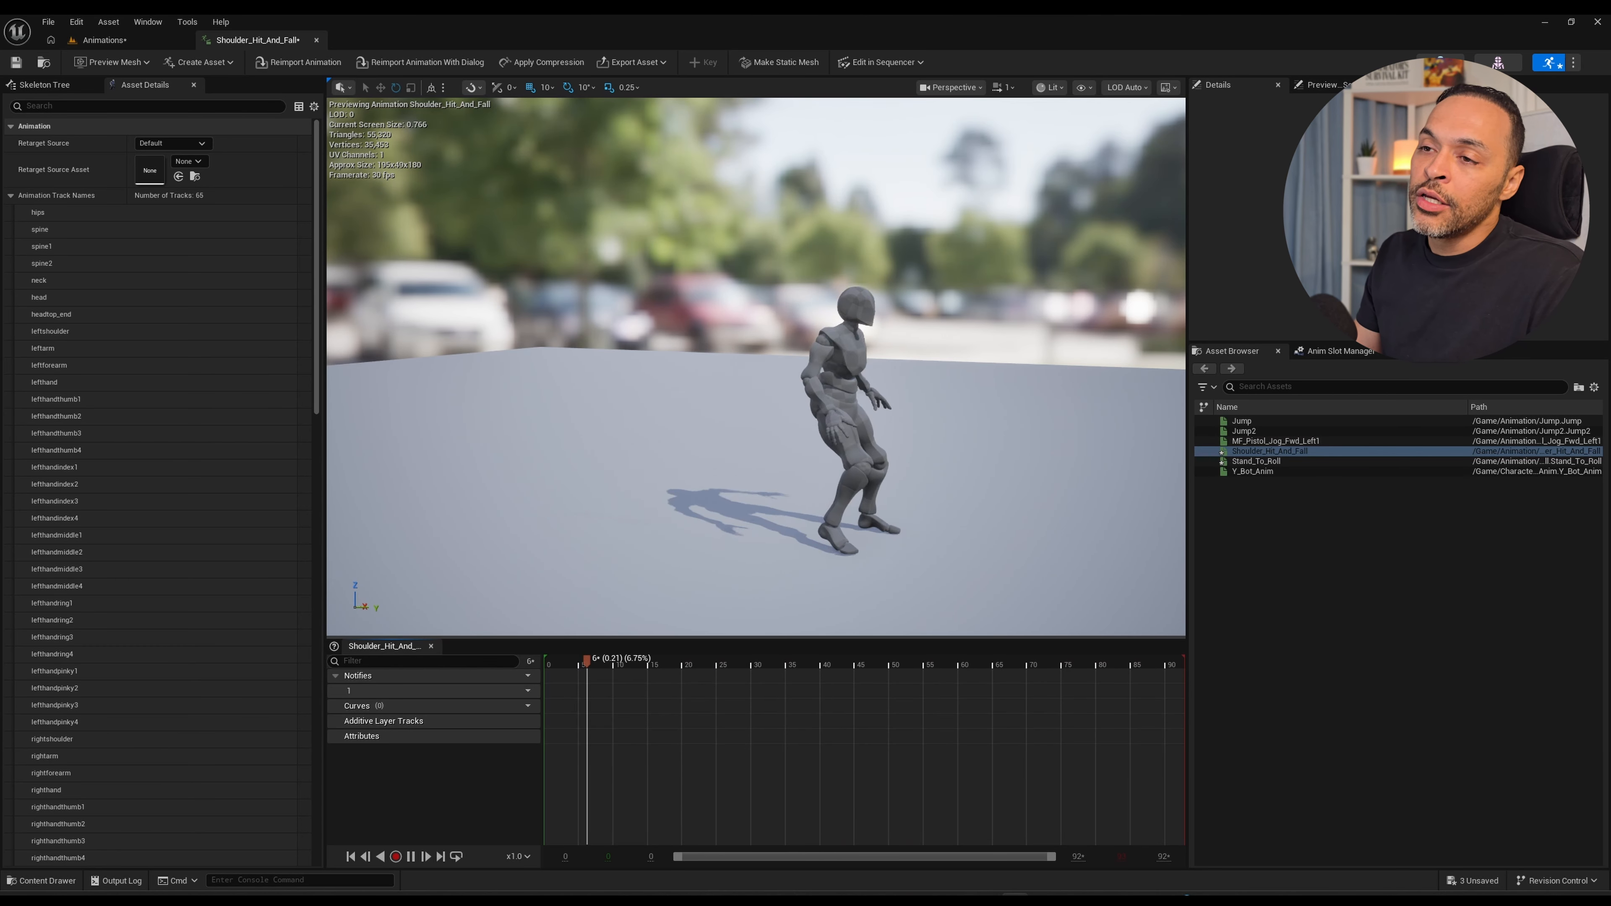
key(space)
alt+drag(754, 381, 701, 381)
key(space)
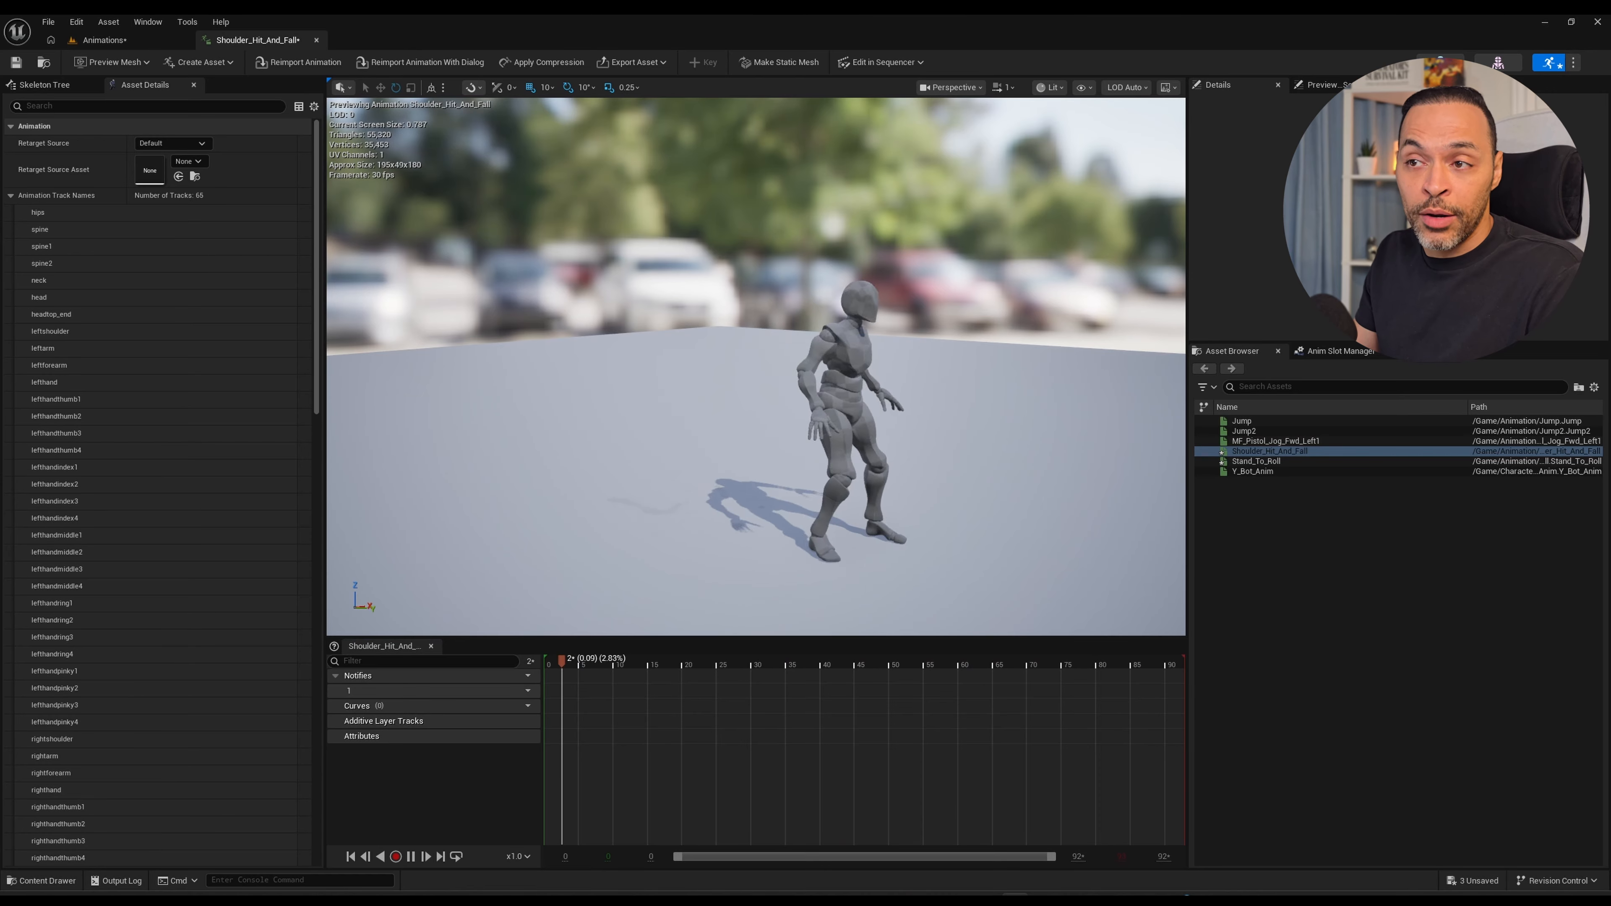
alt+drag(755, 381, 663, 382)
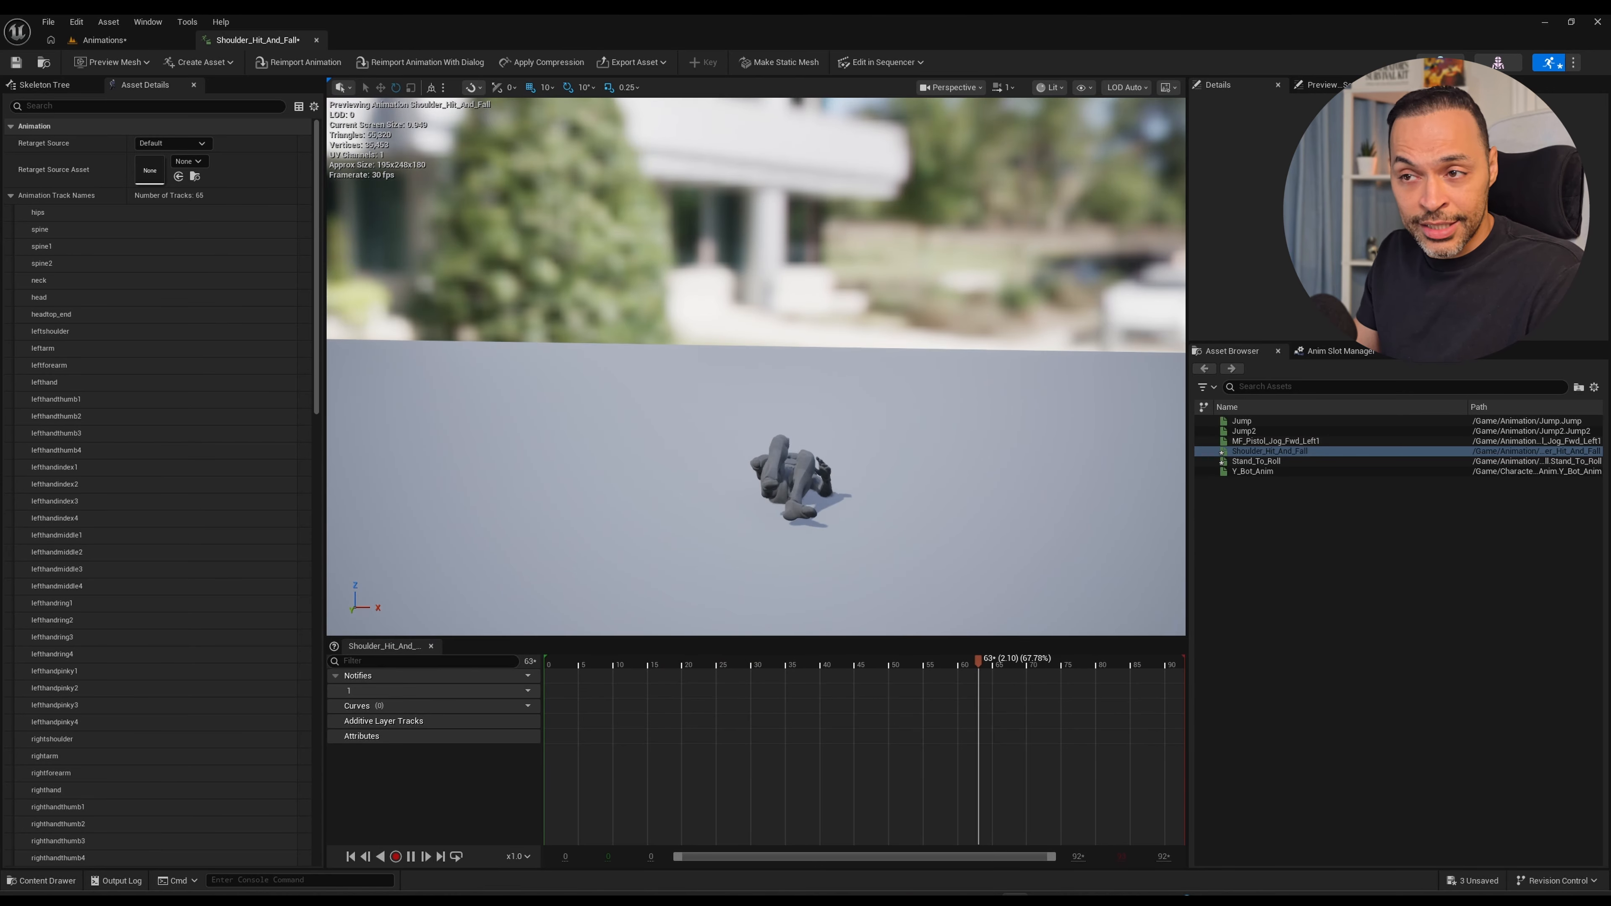
key(space)
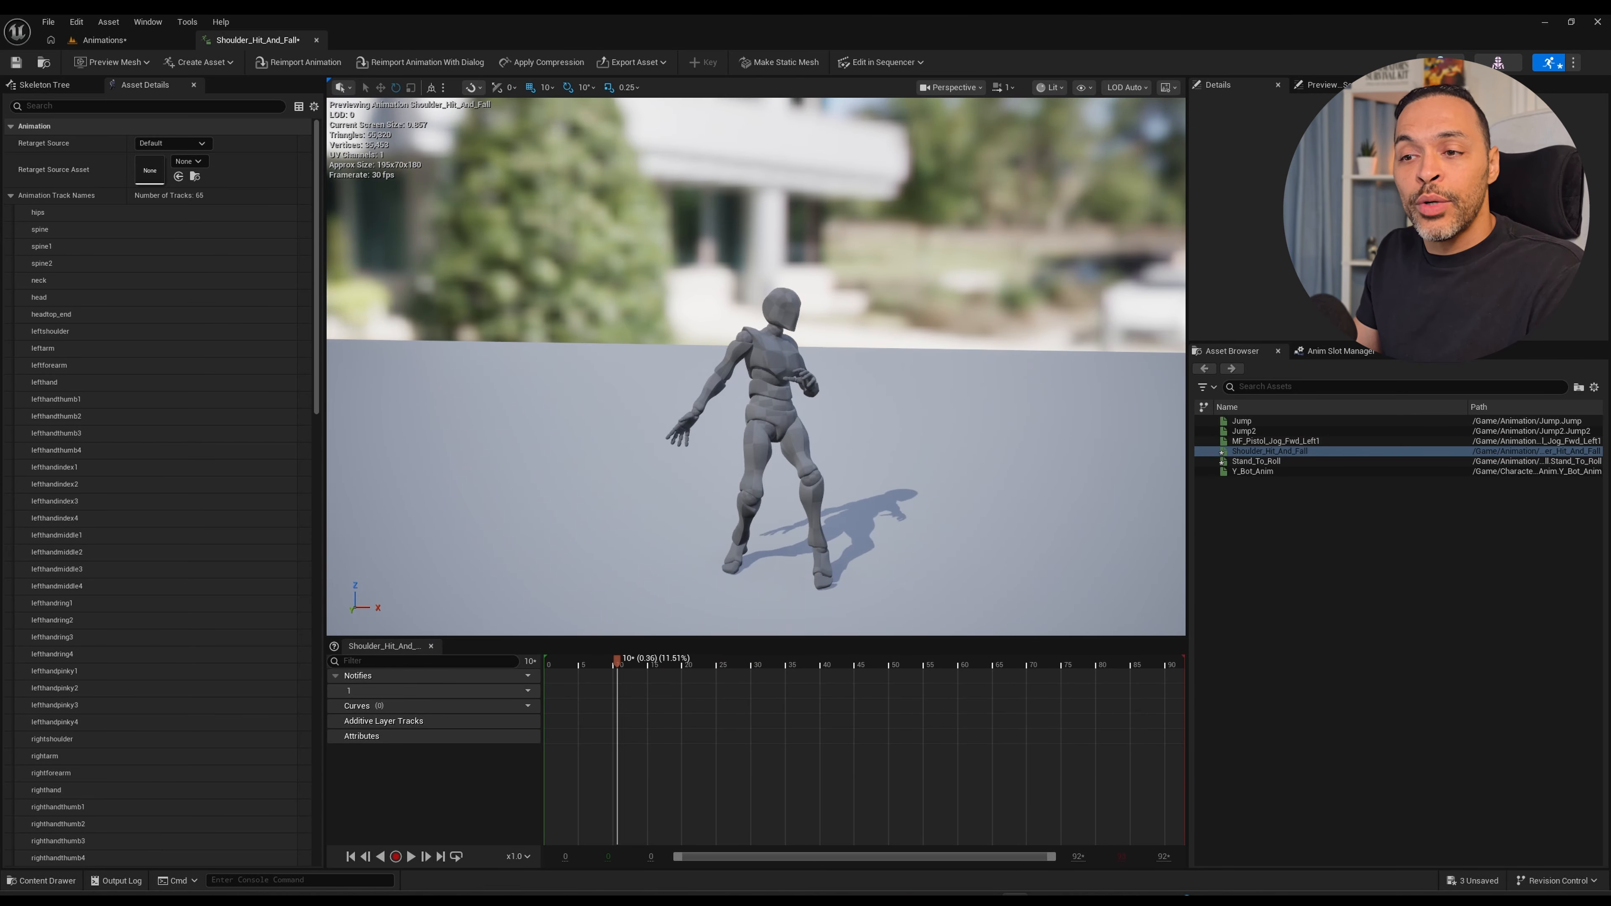
click(351, 857)
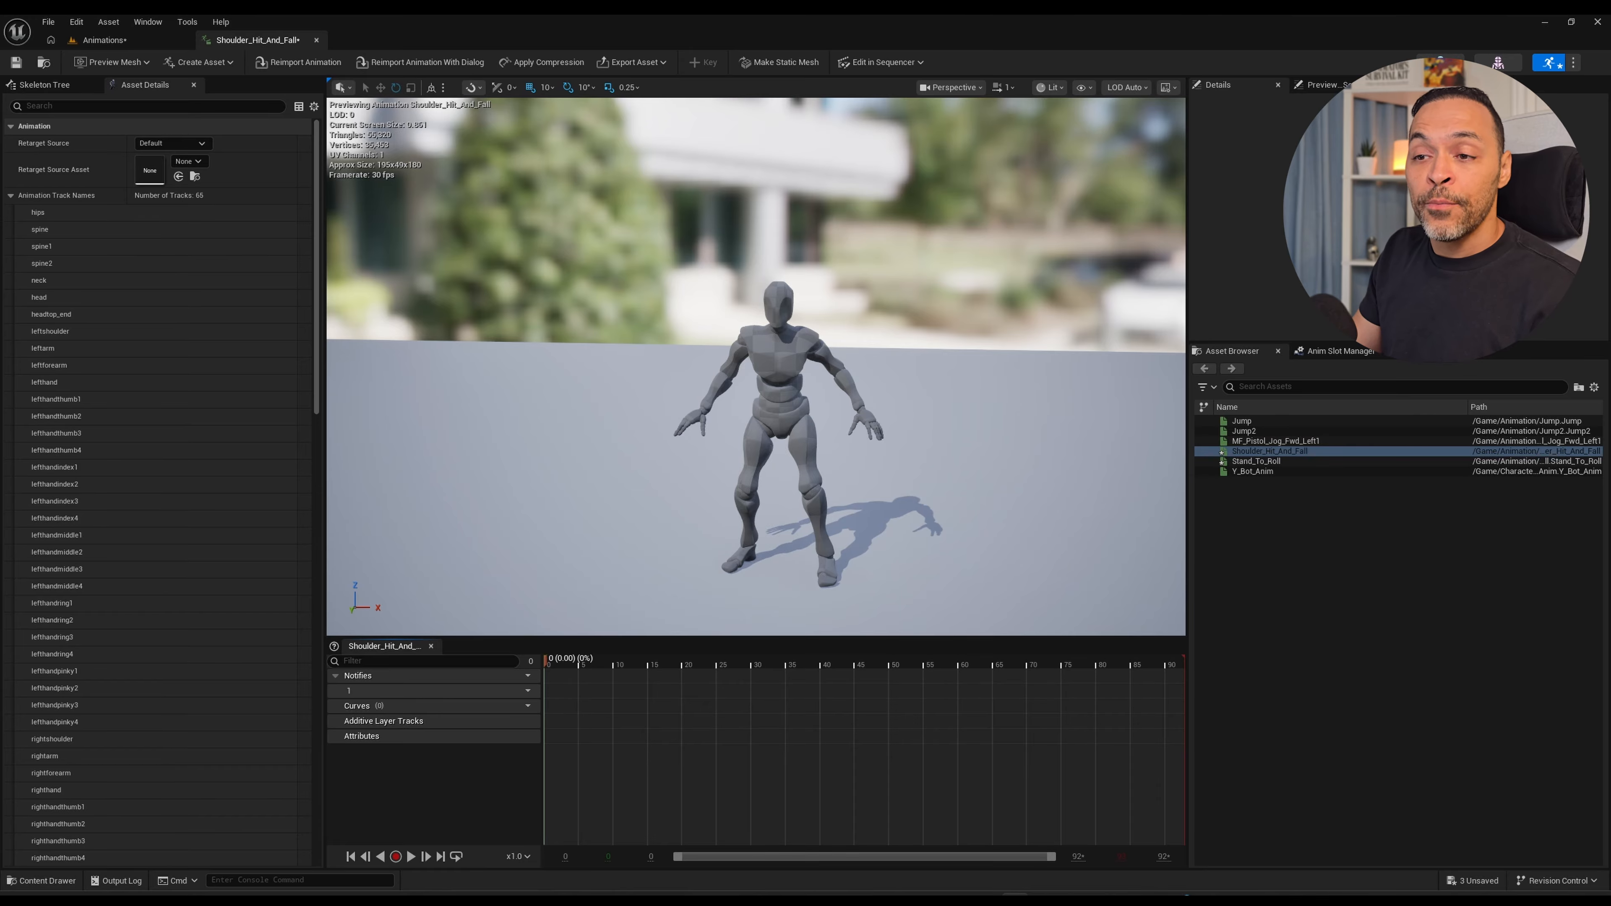
Scrub through the hit and fall motion to check its timing, and return the playhead to frame 0.
mouse_move(545, 663)
mouse_down()
mouse_move(568, 662)
mouse_move(546, 662)
mouse_up()
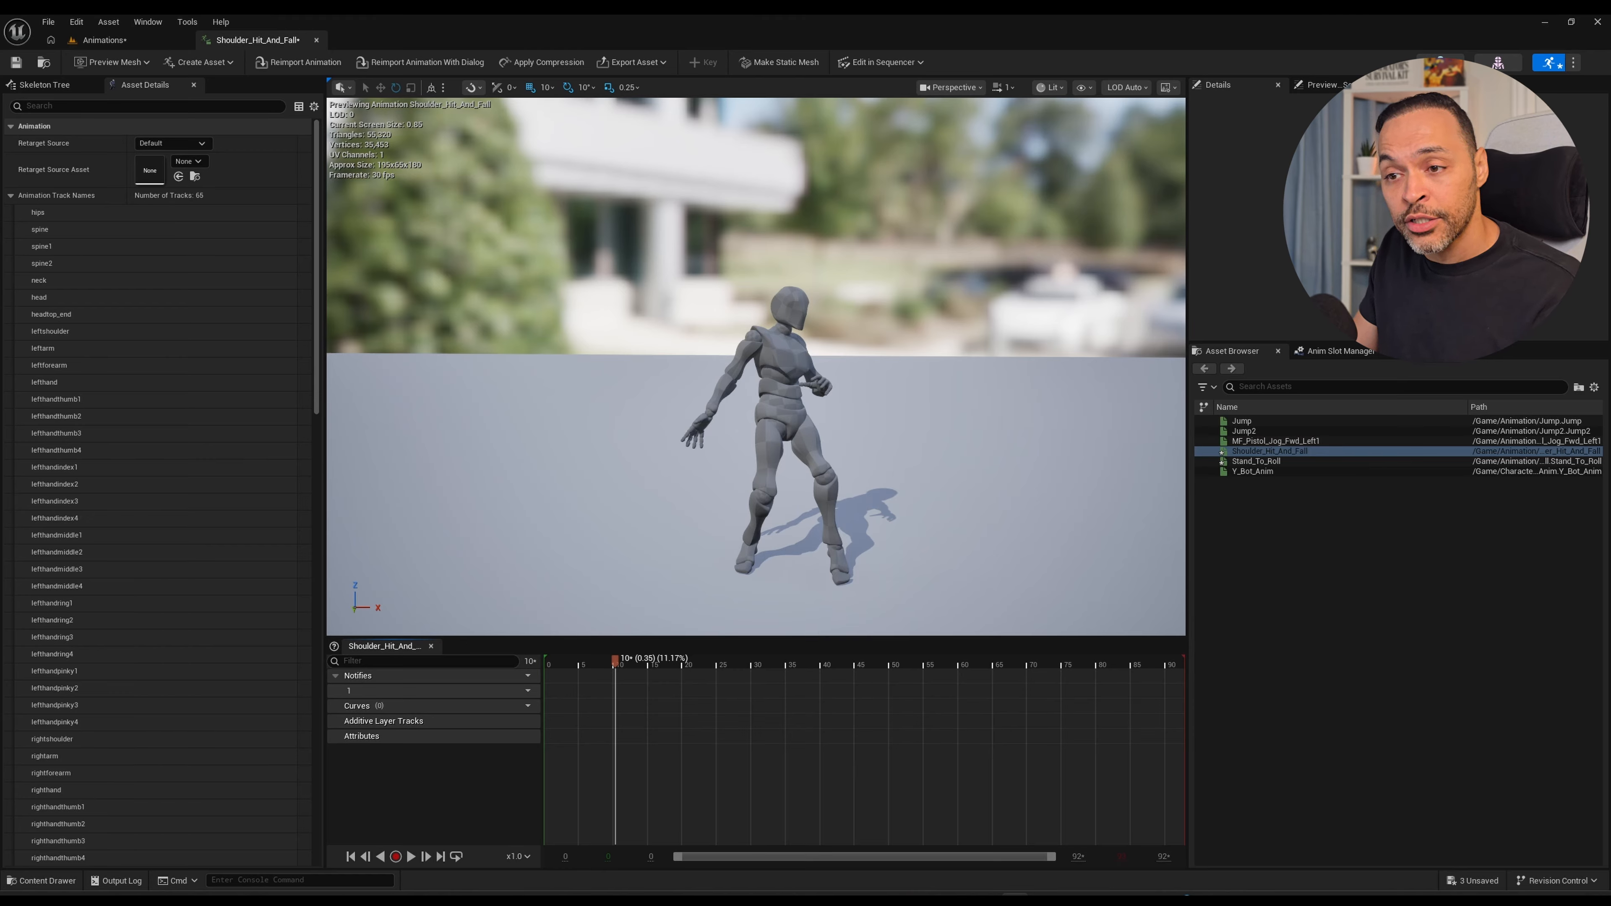
drag(643, 661, 819, 661)
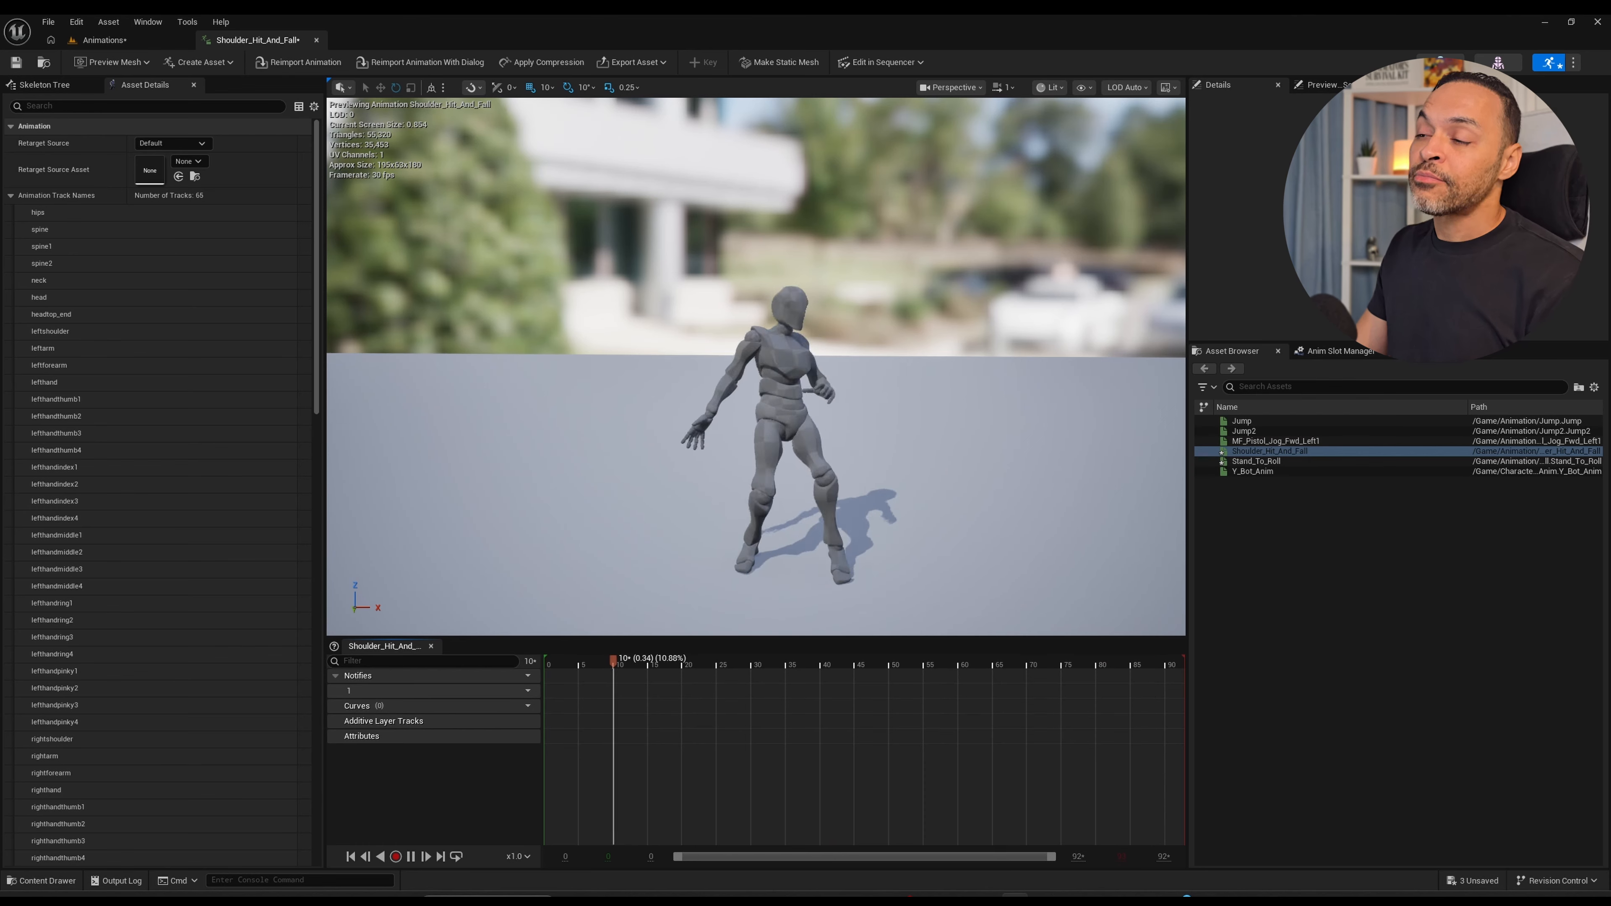
drag(814, 663, 545, 663)
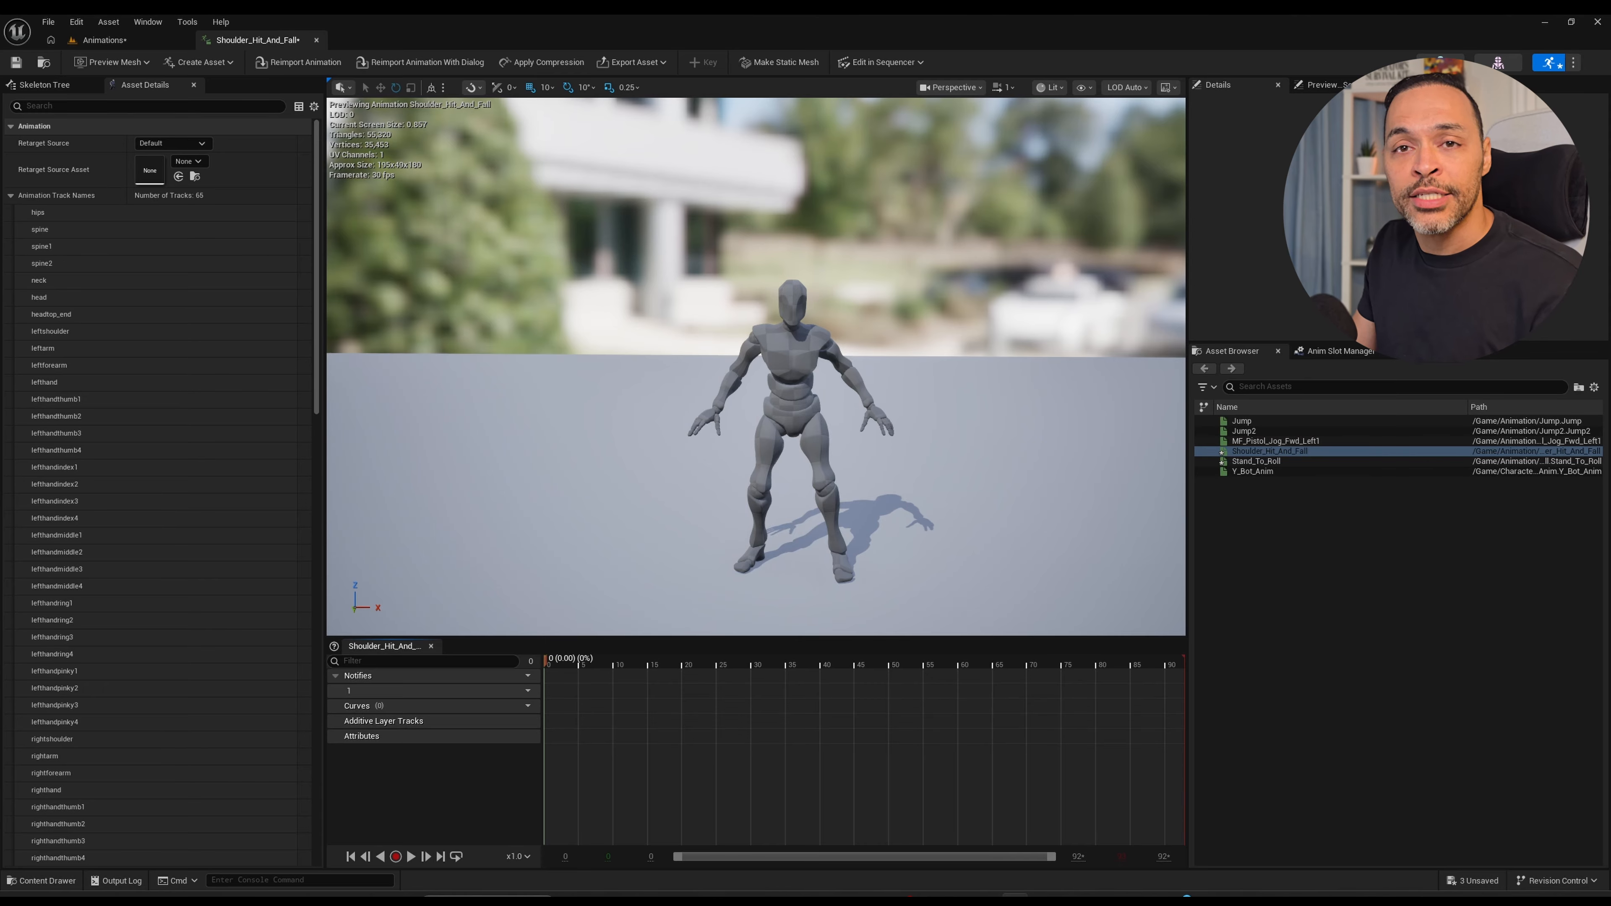
Open Stand_To_Roll, scrub from its start into the roll to examine the motion, and close the animation editor.
key(ctrl+space)
double_click(371, 678)
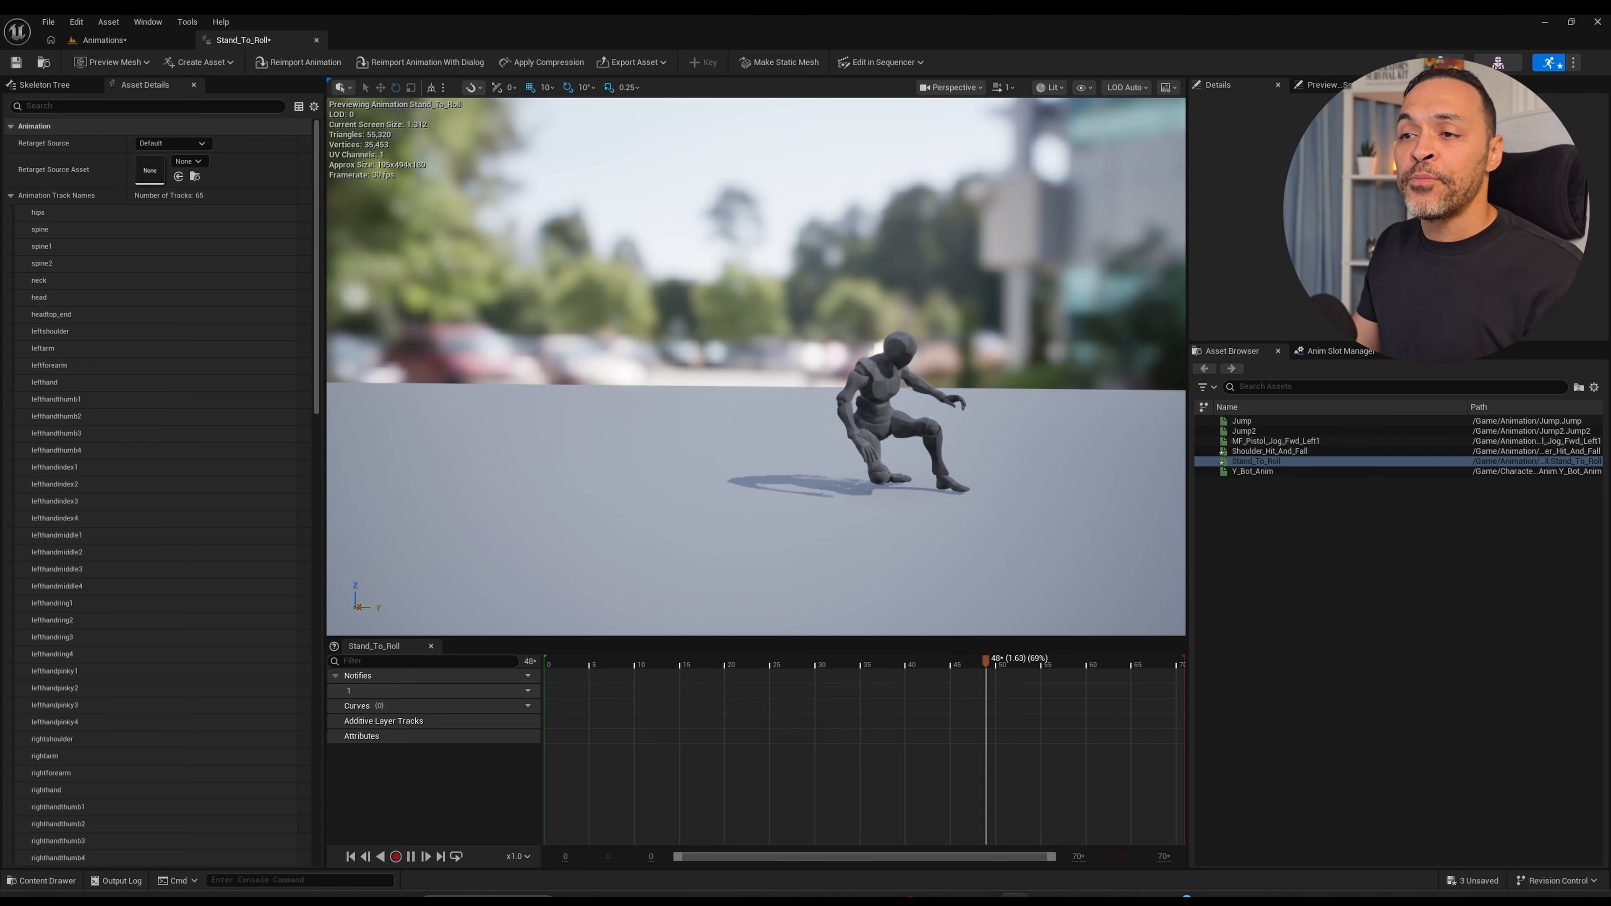
click(545, 663)
drag(545, 663, 806, 664)
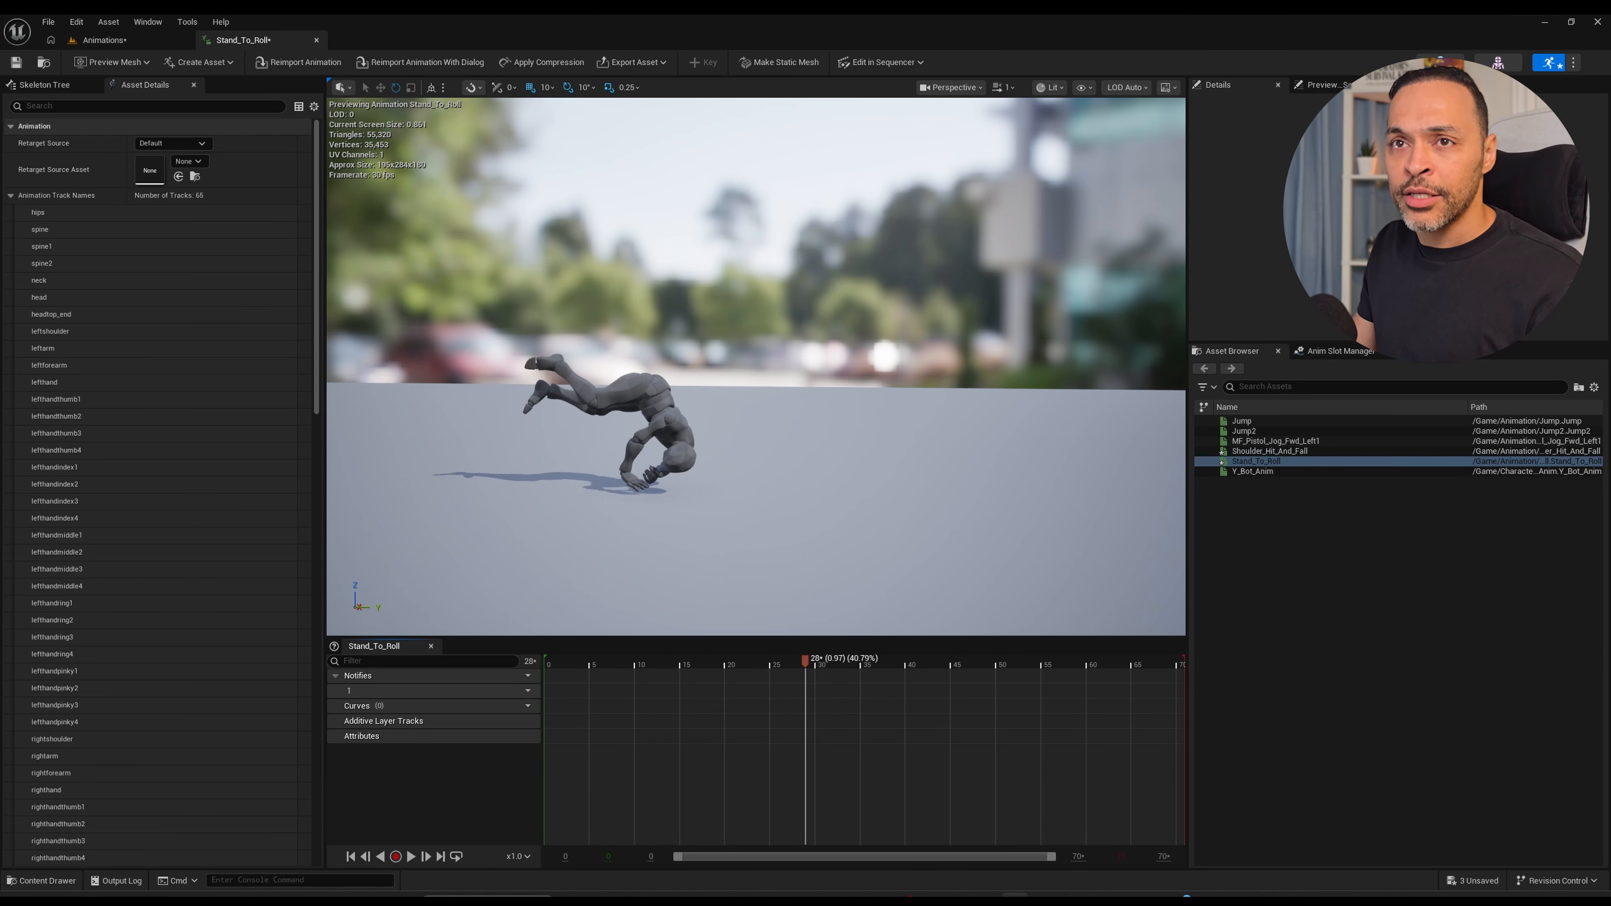
middle_click(269, 41)
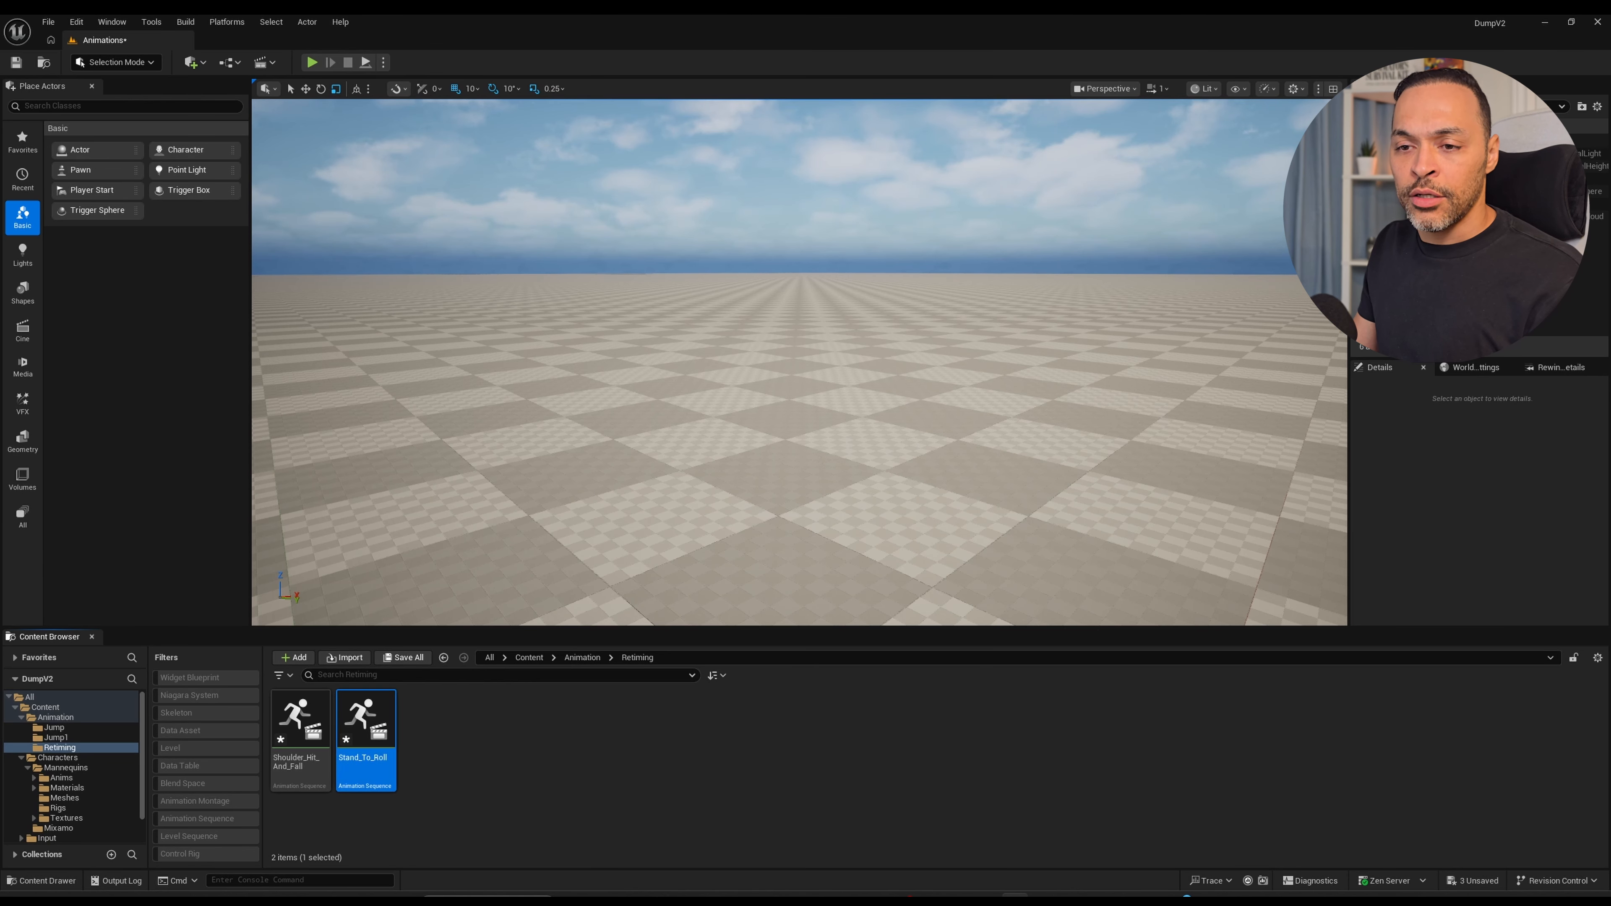
Start Retarget Animations for Shoulder_Hit_And_Fall and Stand_To_Roll, with SKM_Quinn_Simple as the target skeletal mesh.
click(472, 755)
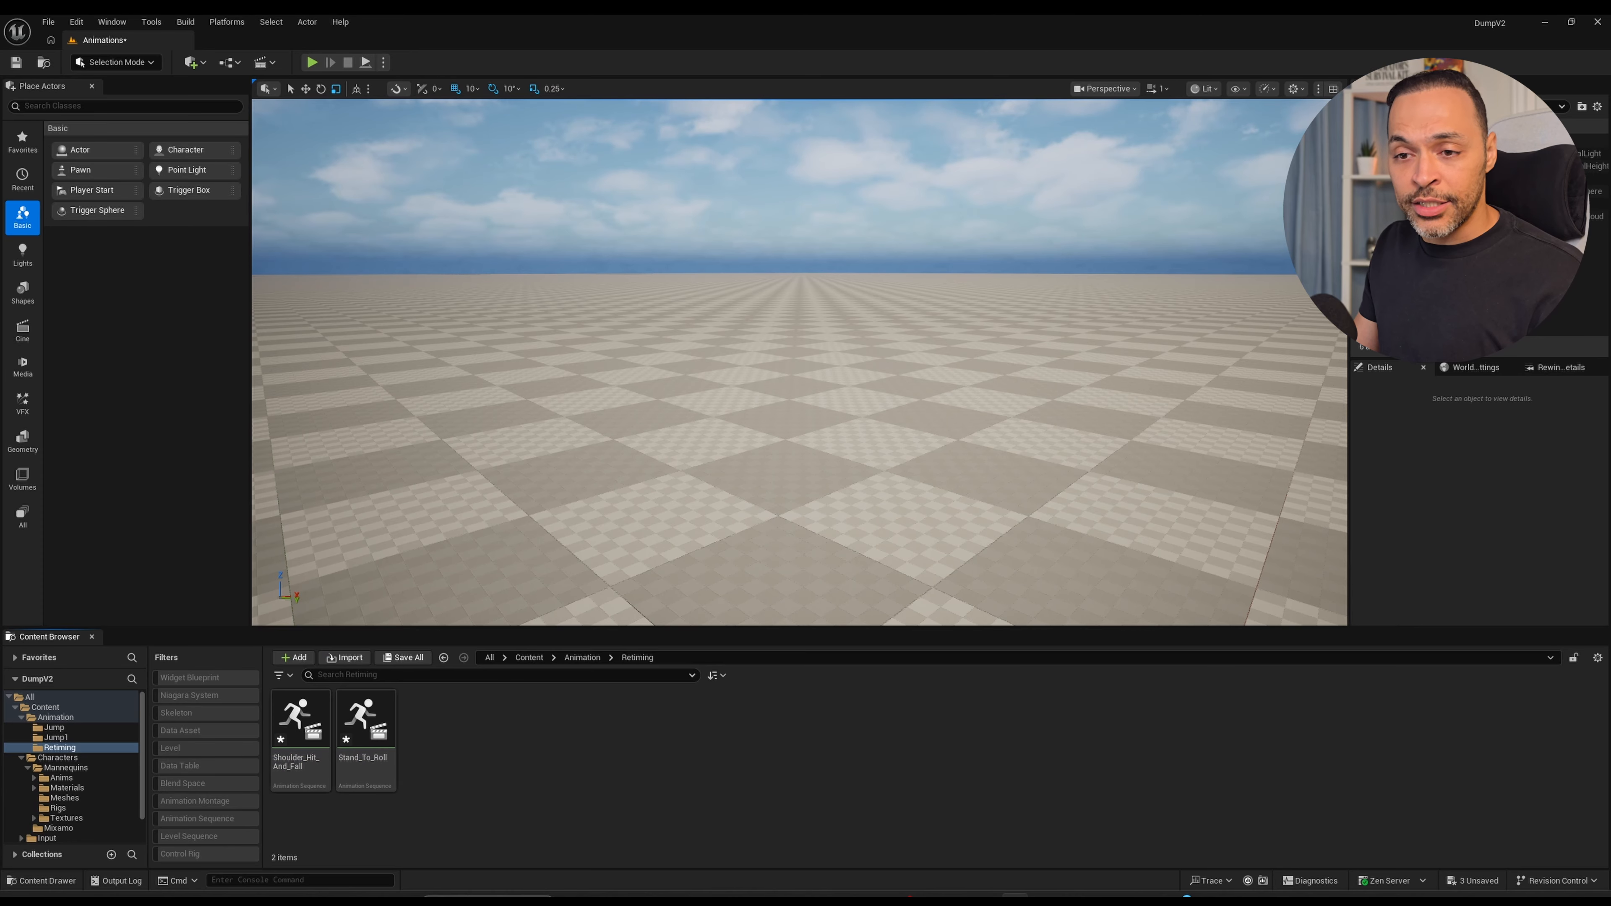
ctrl+click(280, 779)
right_click(280, 780)
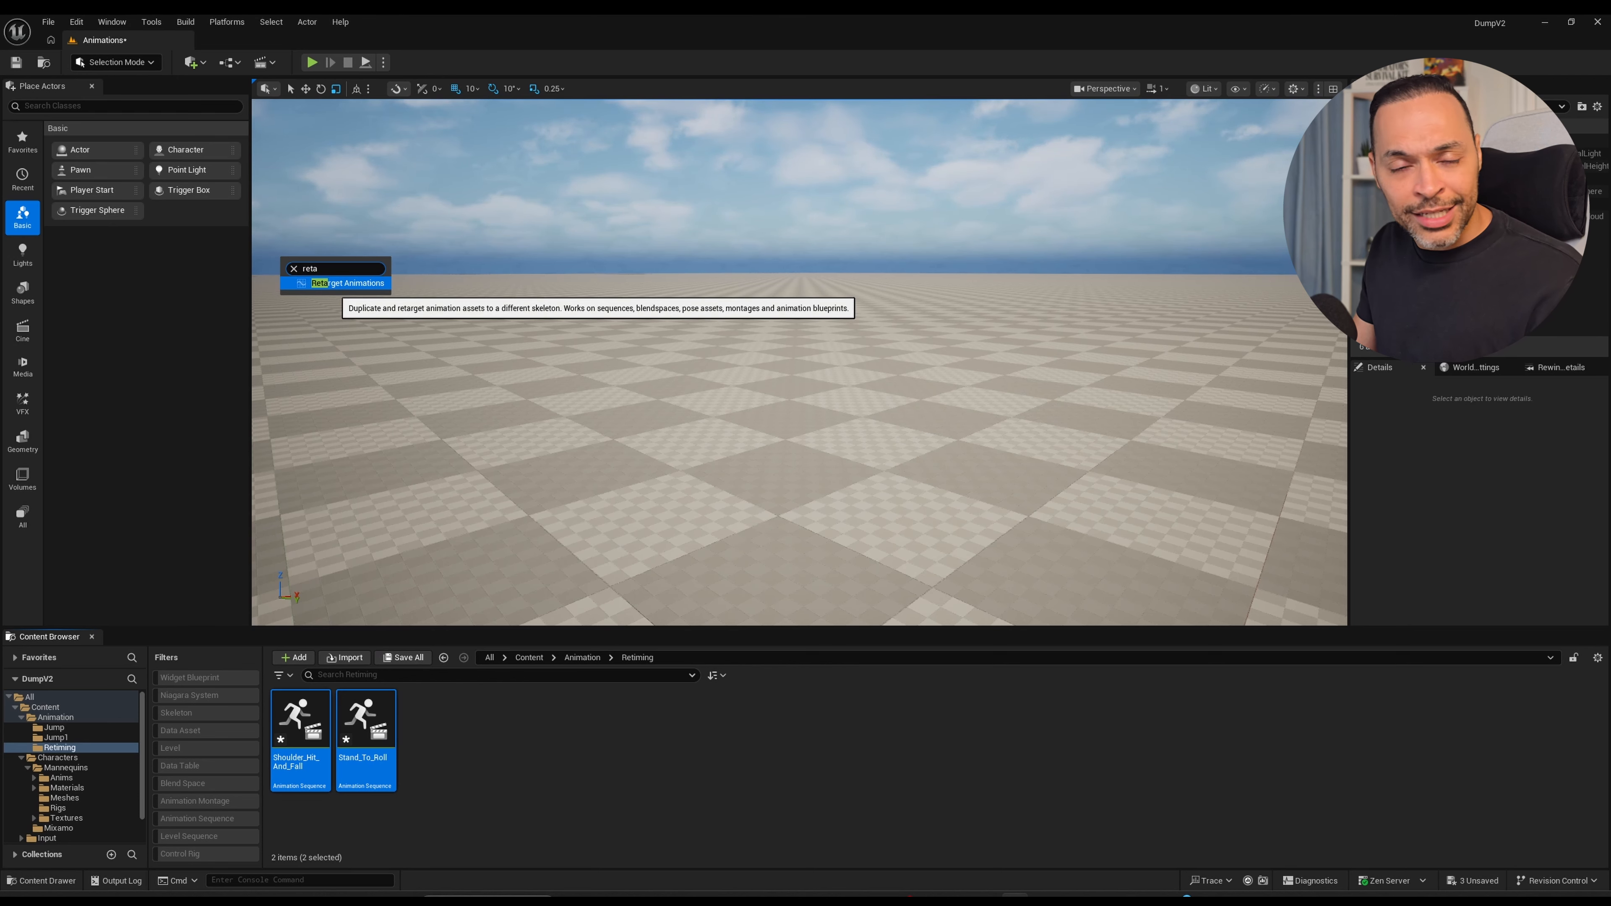
key(Return)
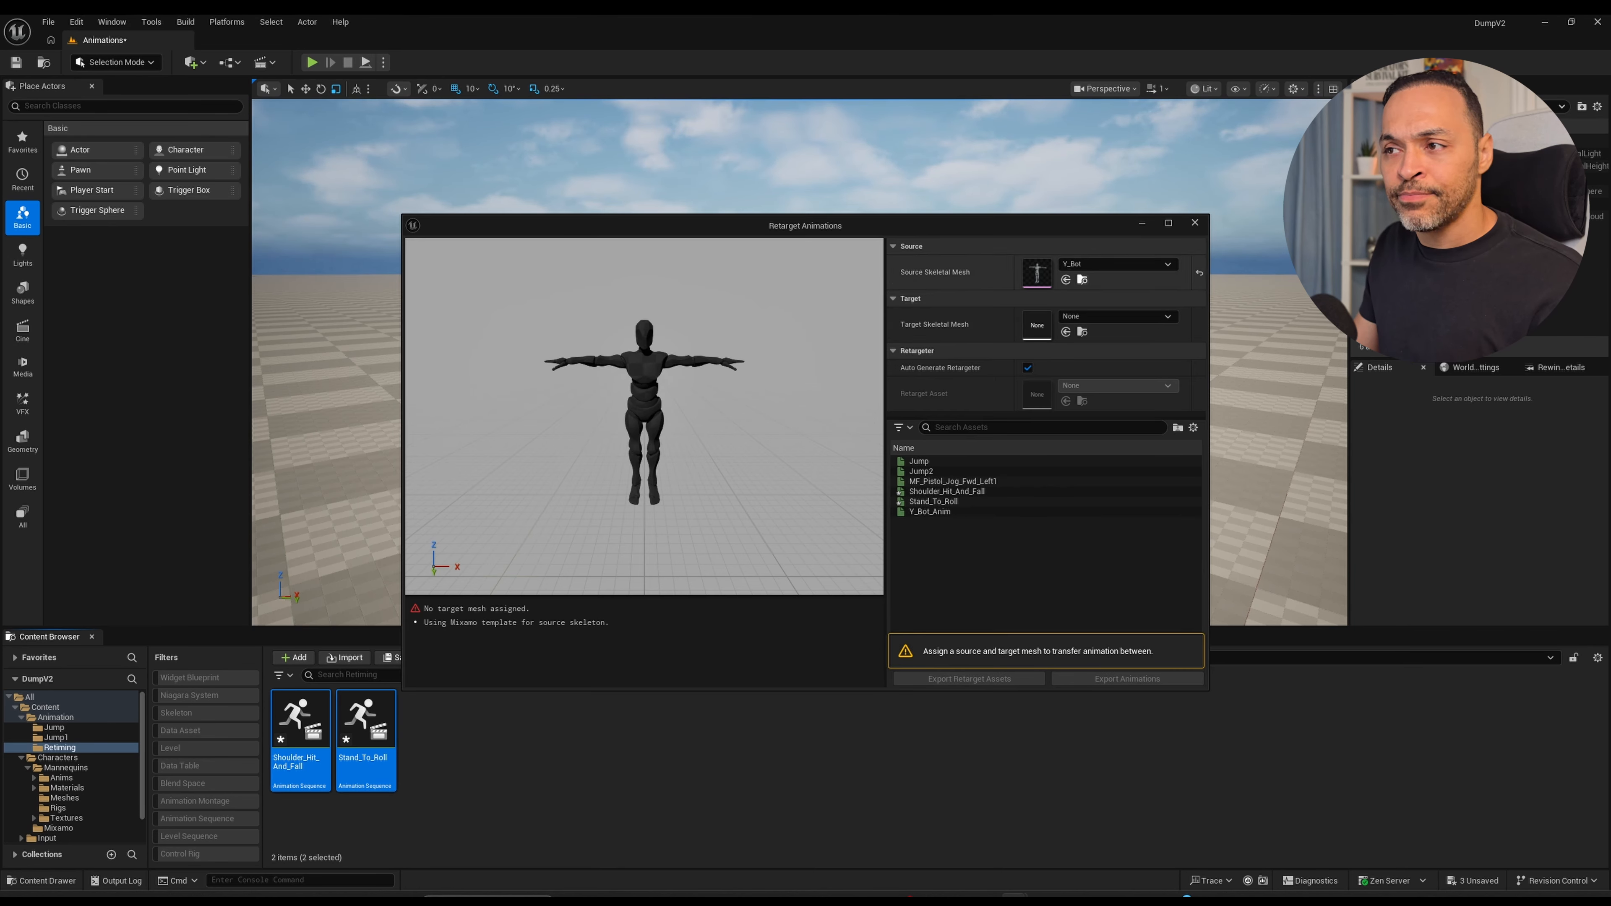
click(1117, 316)
click(1142, 468)
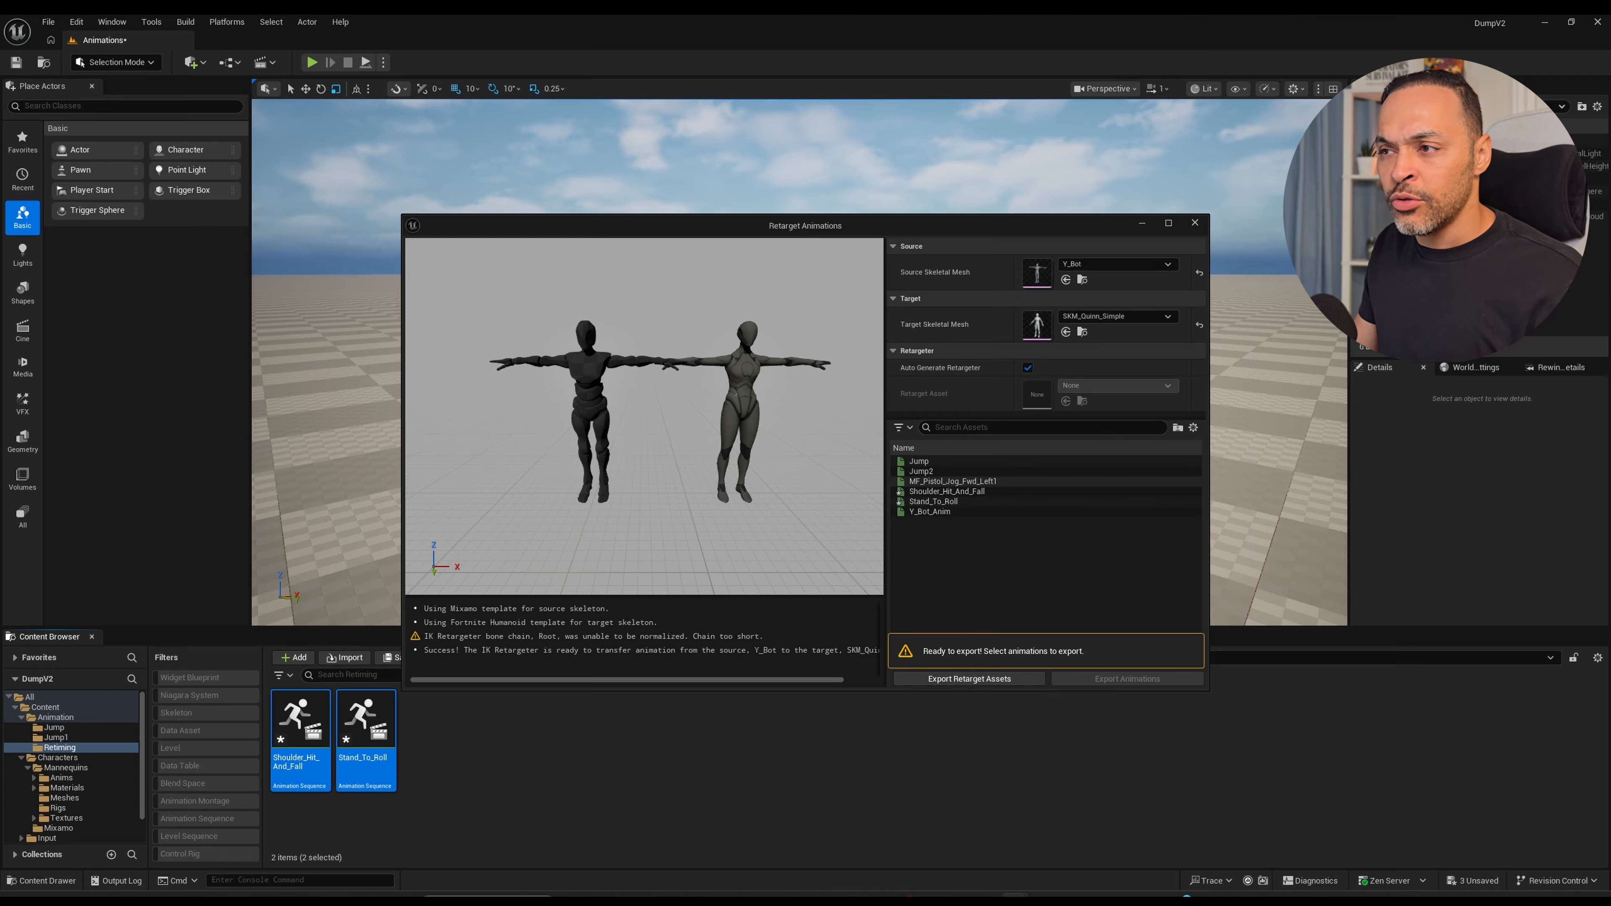
Preview Stand_To_Roll on the target mesh and select both Shoulder_Hit_And_Fall and Stand_To_Roll for export.
click(920, 492)
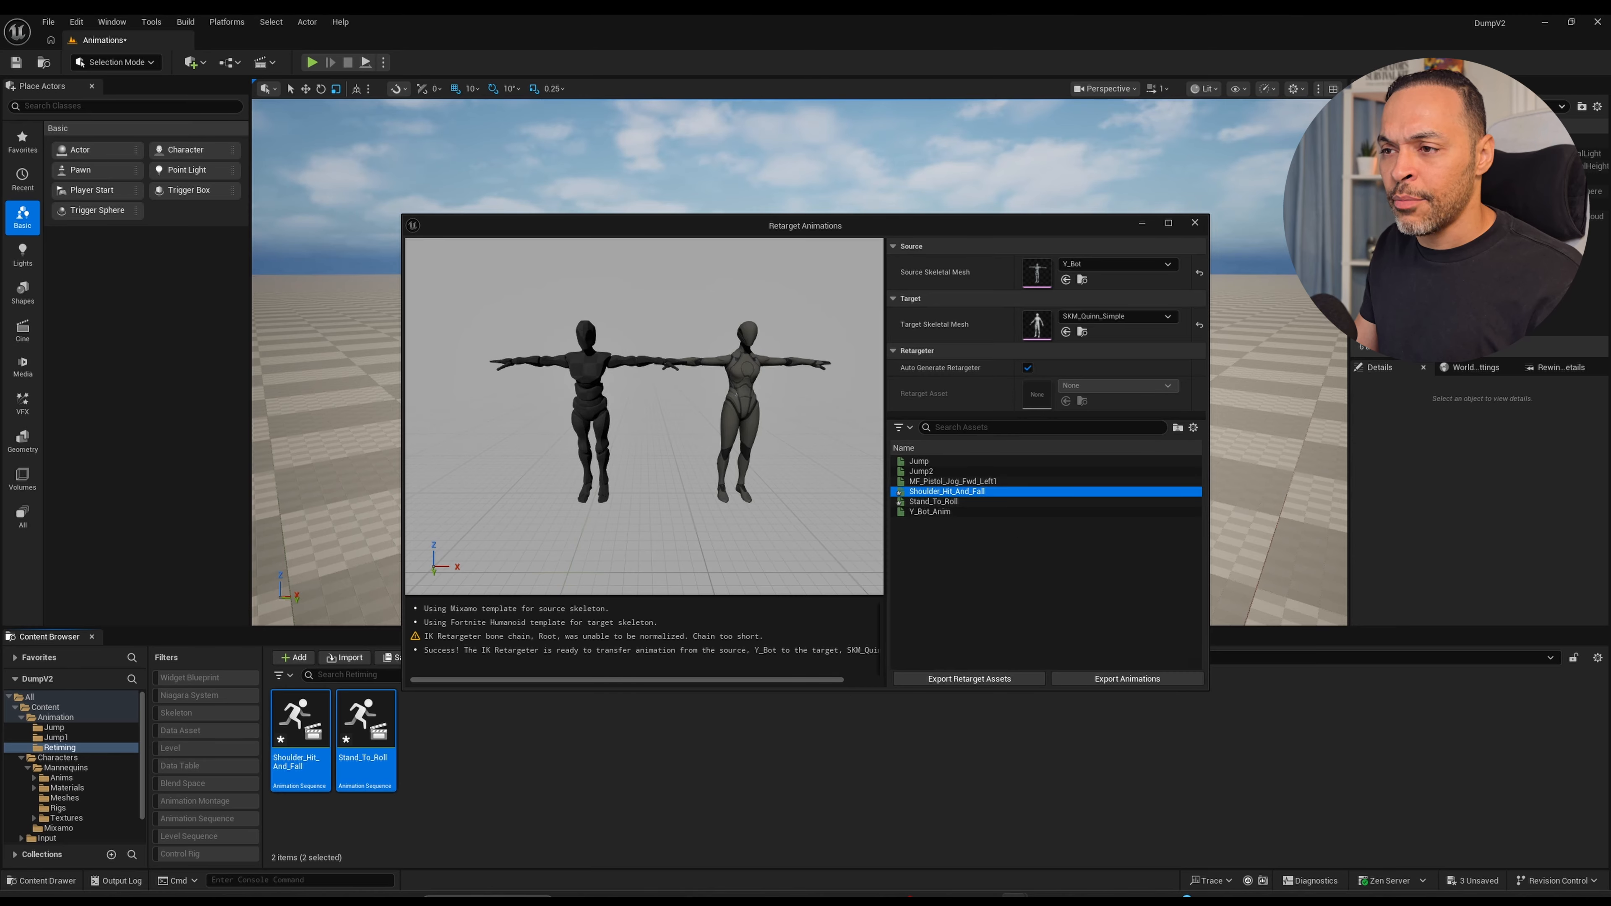
double_click(952, 491)
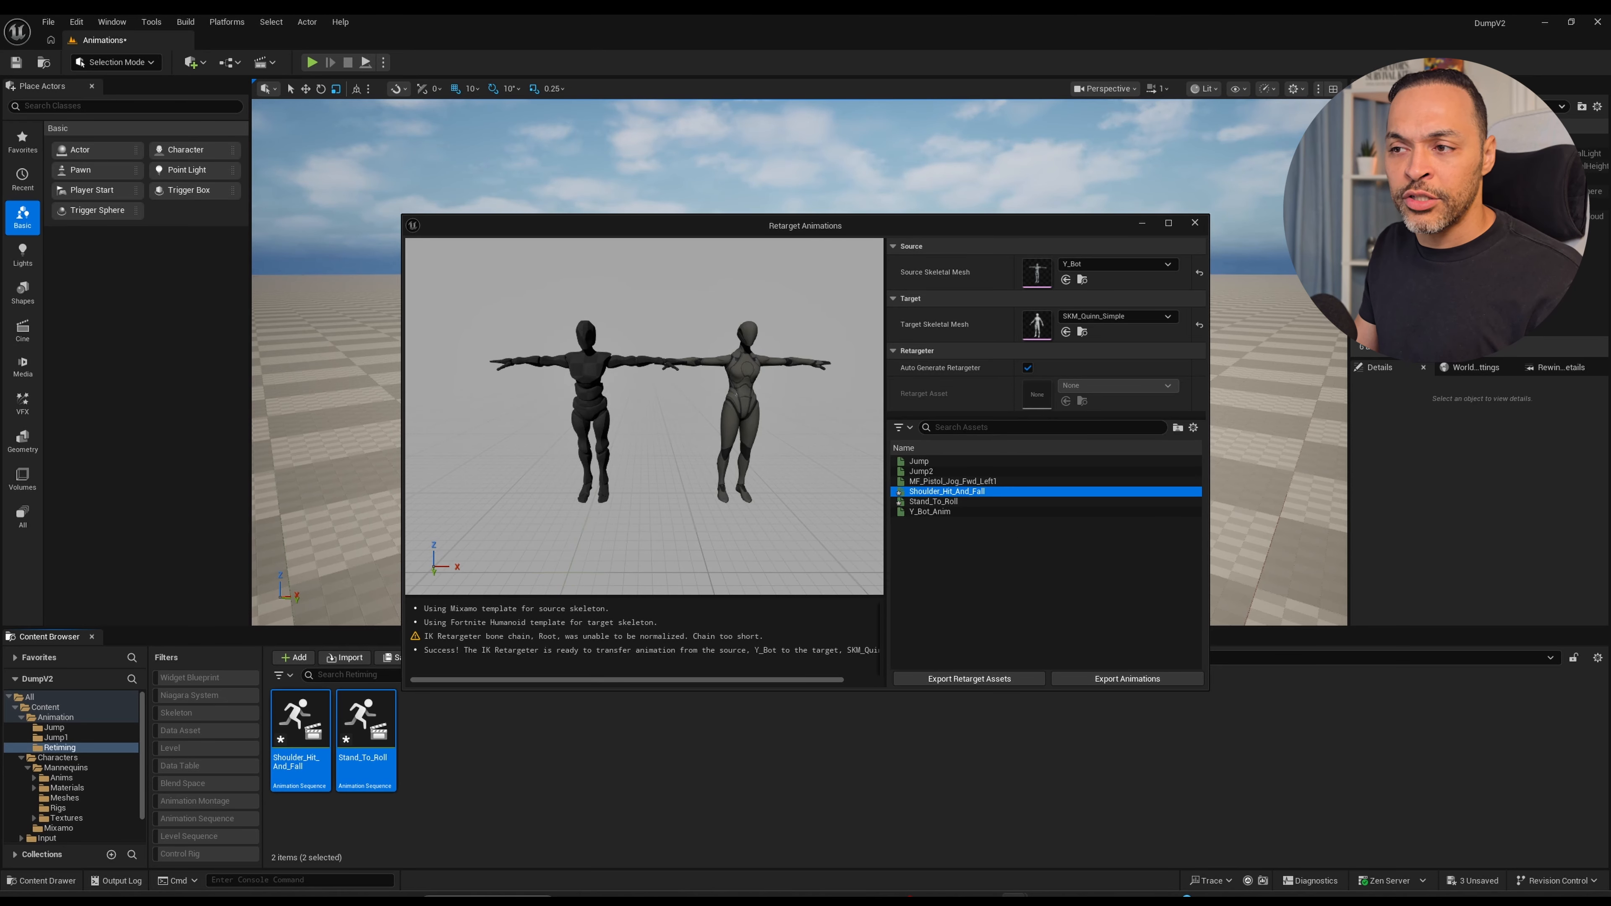
click(946, 501)
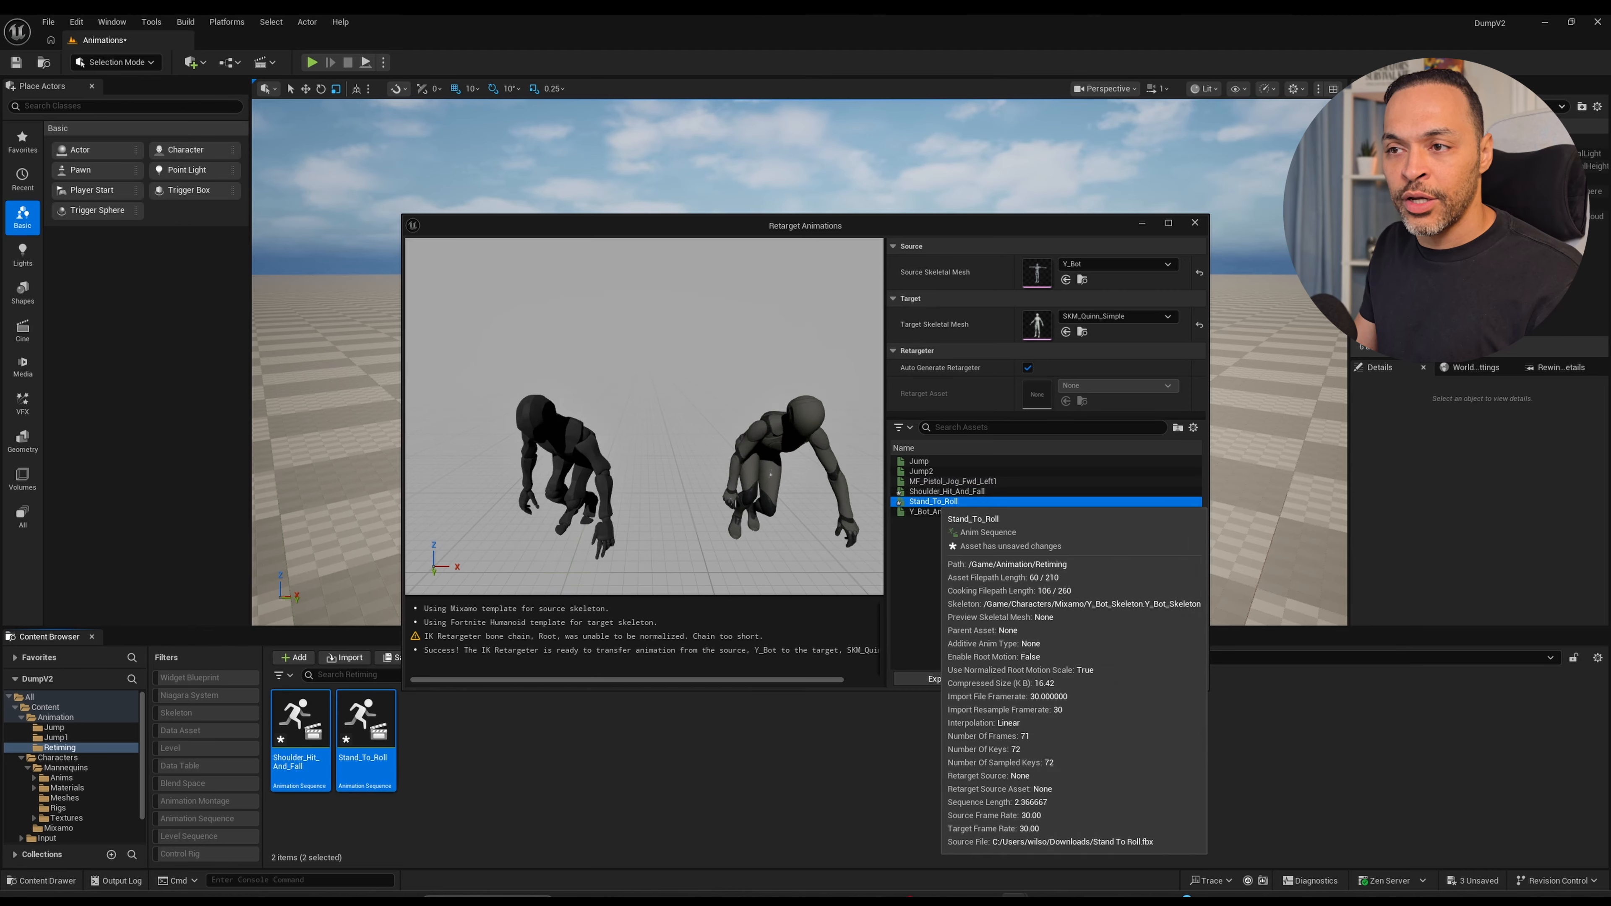
middle_drag(730, 444, 743, 475)
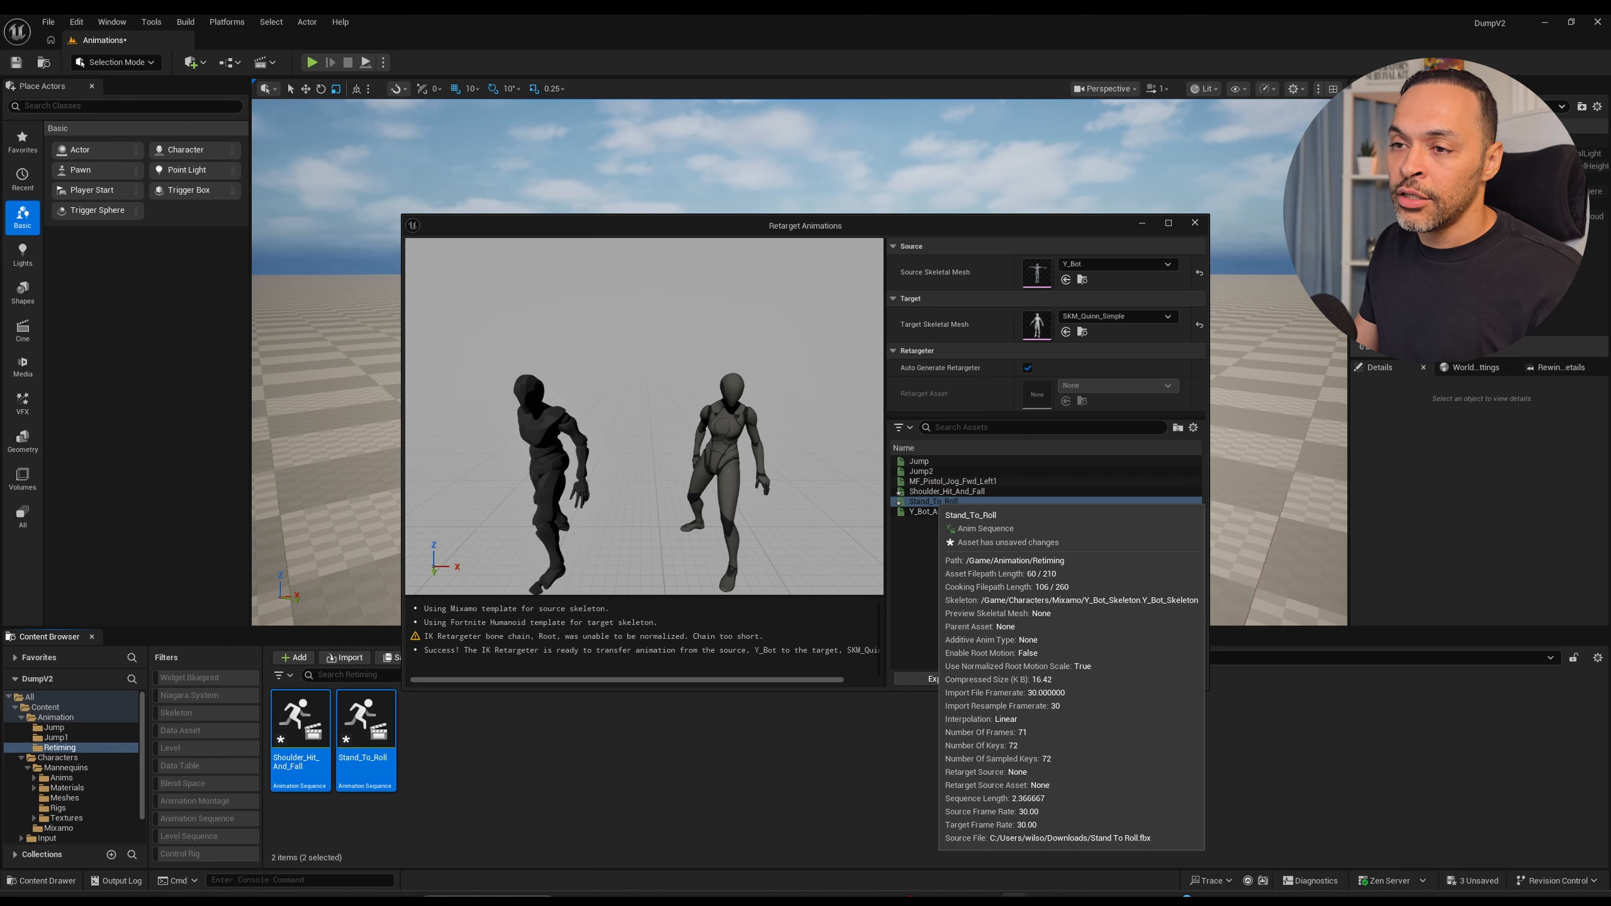
shift+click(938, 492)
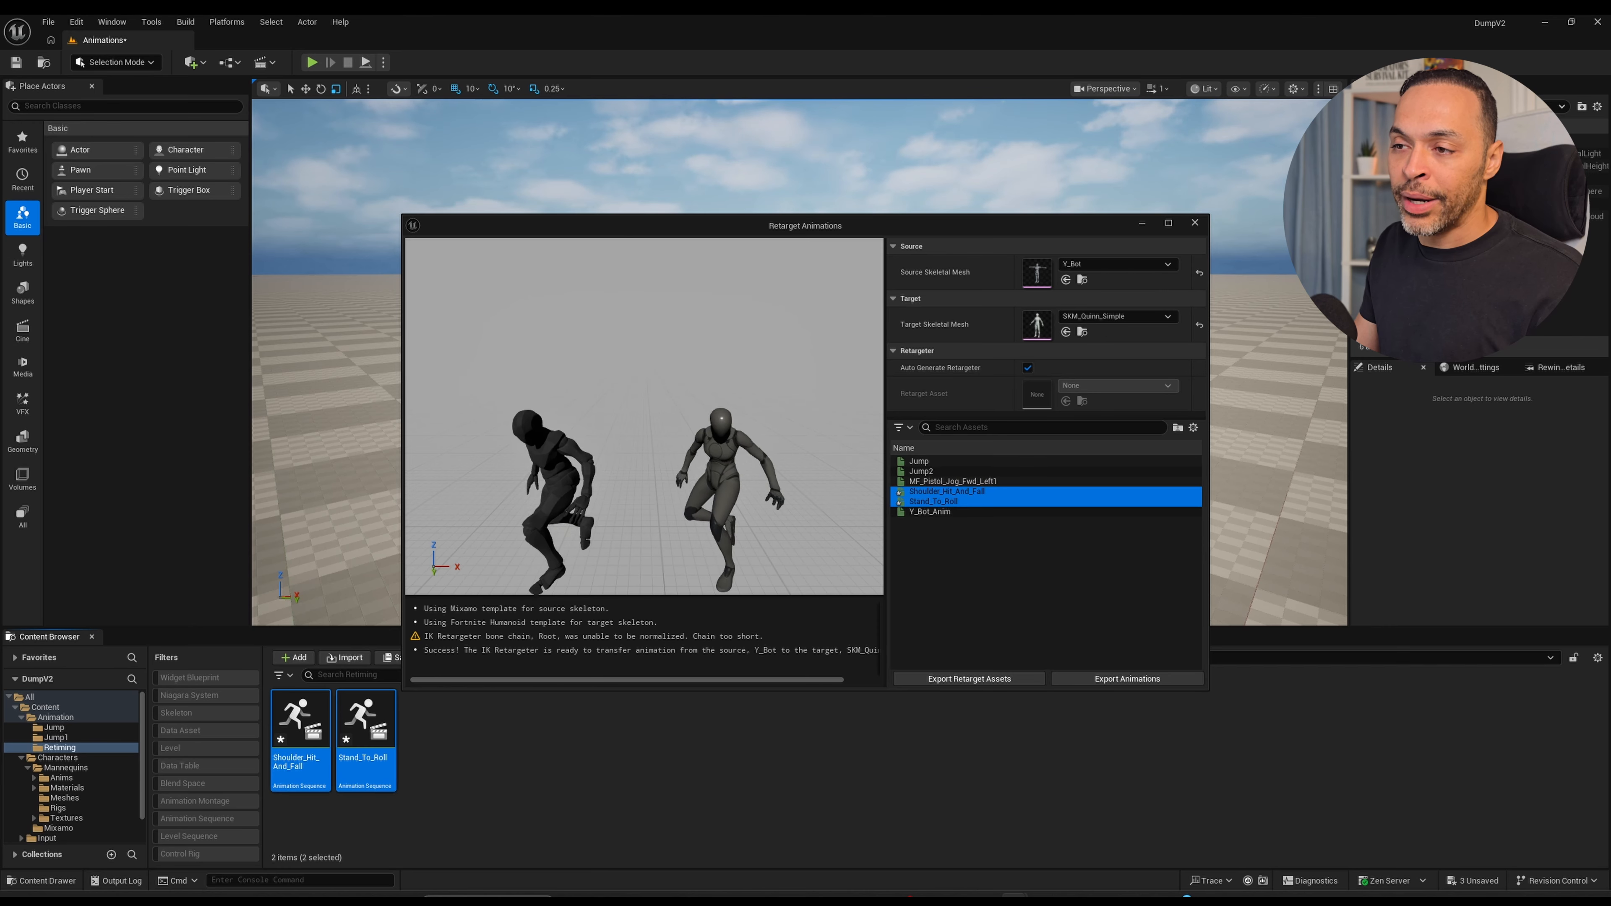
Export the two retargeted animations to the Animation/Retiming folder with the default batch options, and close the Retarget Animations window.
click(1127, 679)
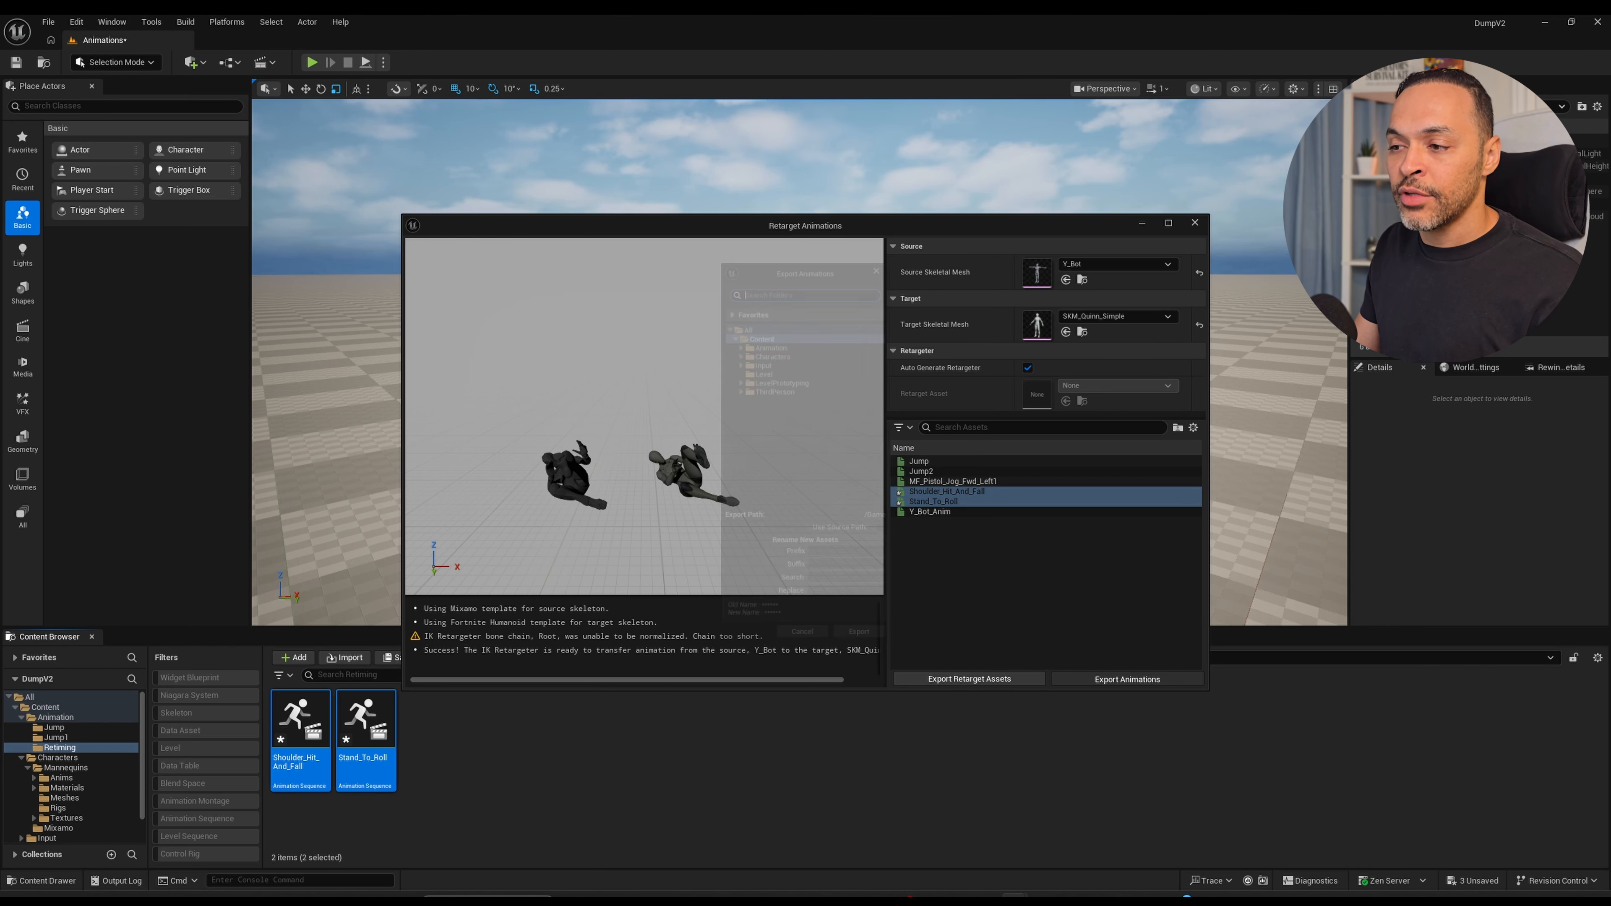
double_click(765, 333)
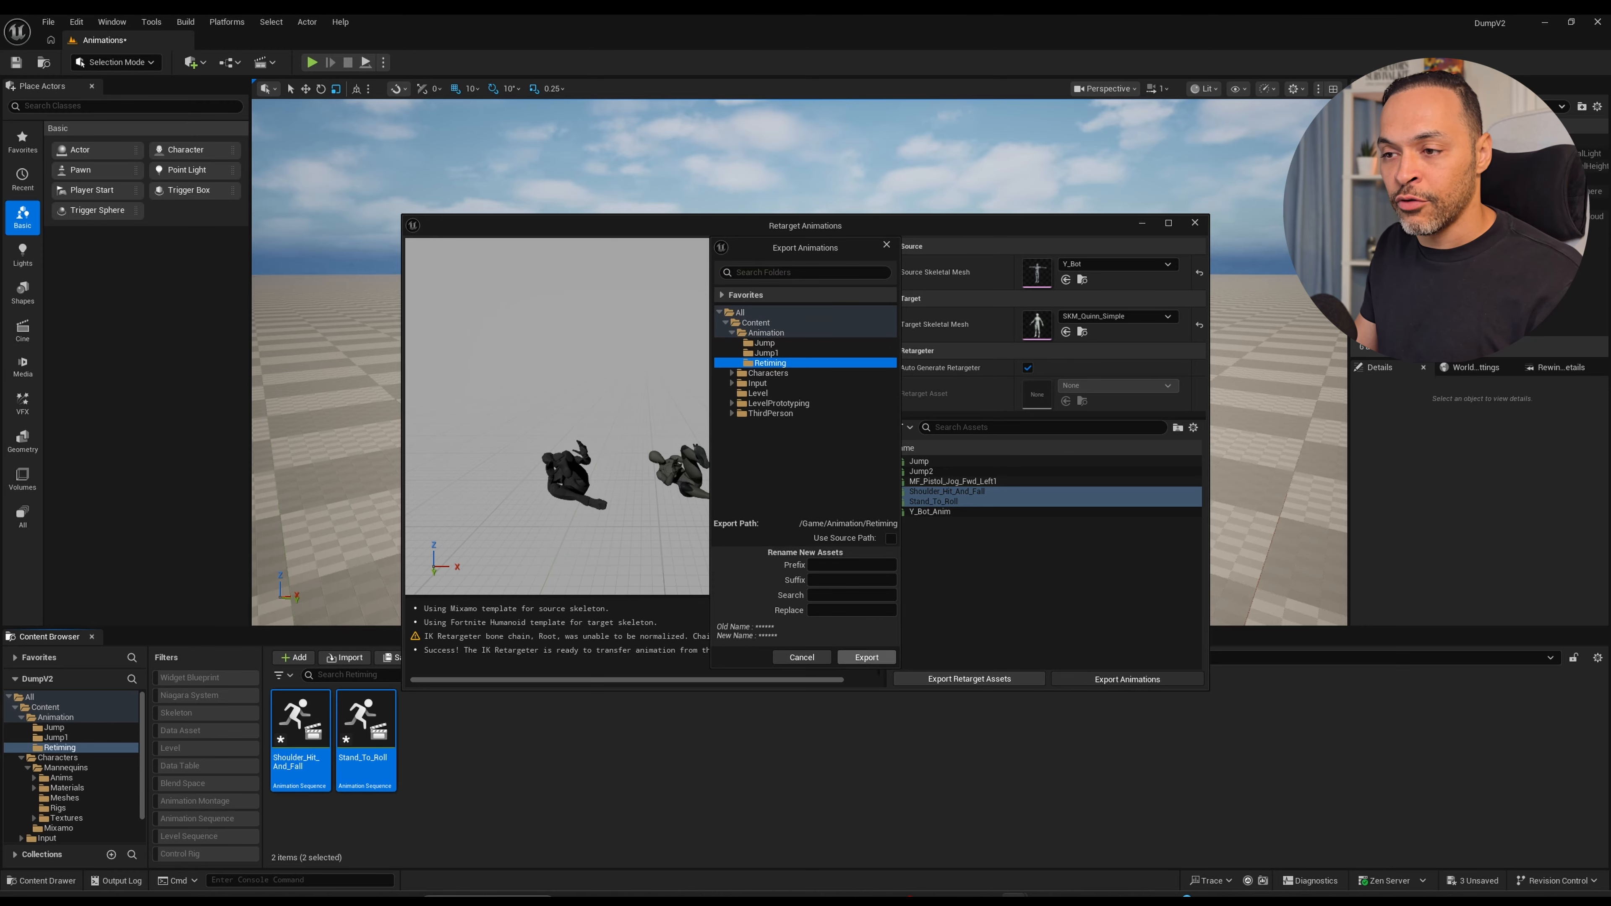
click(867, 657)
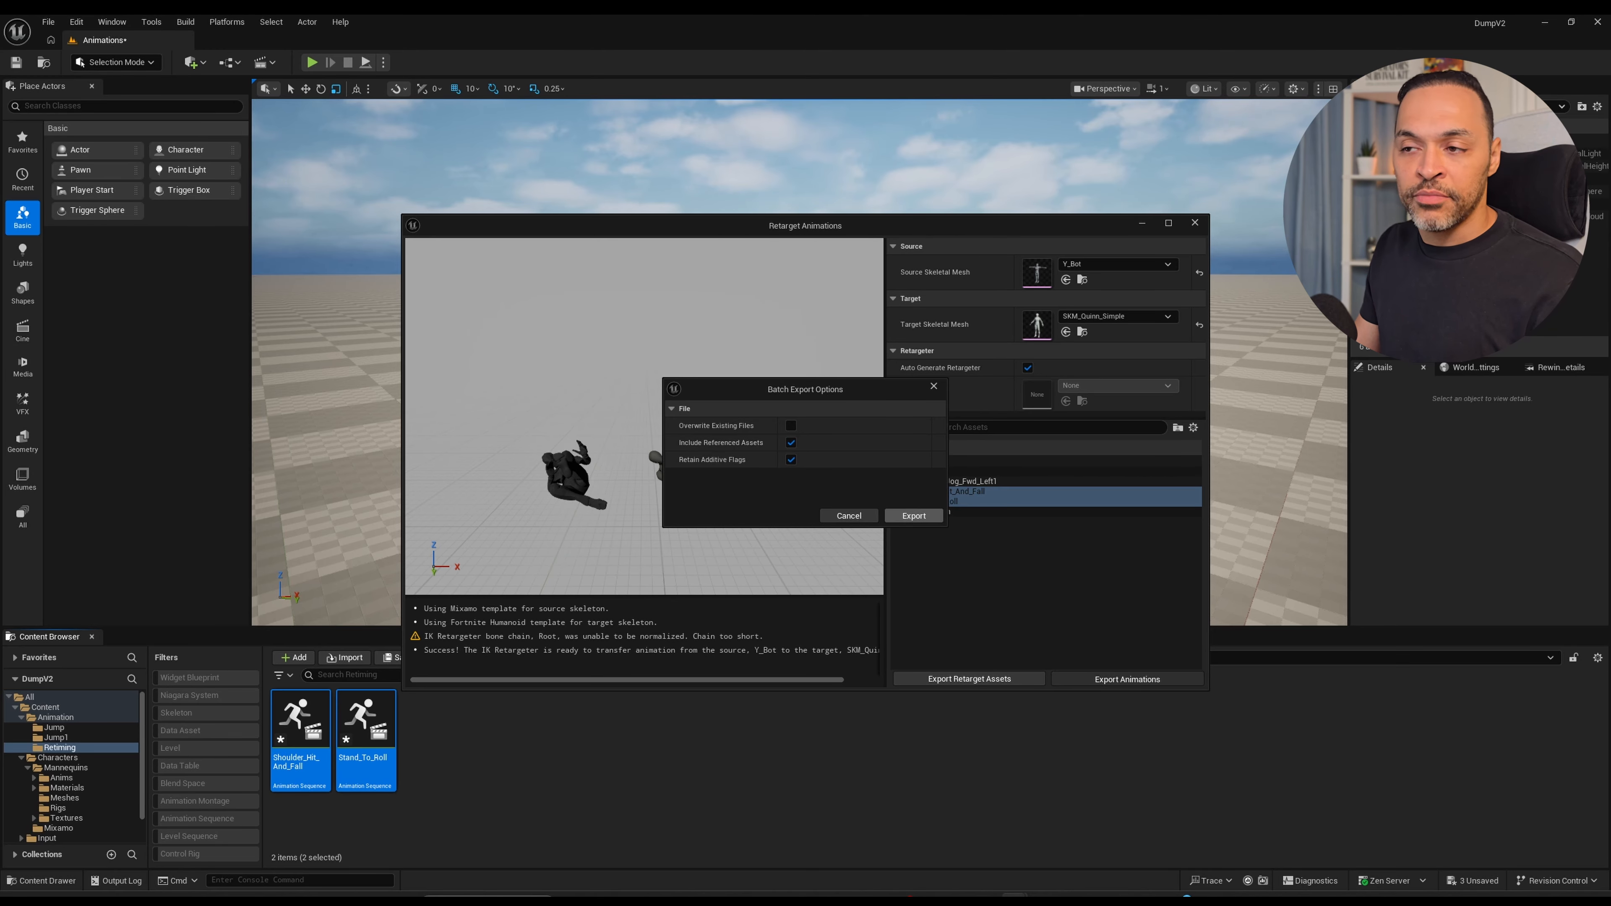
click(914, 515)
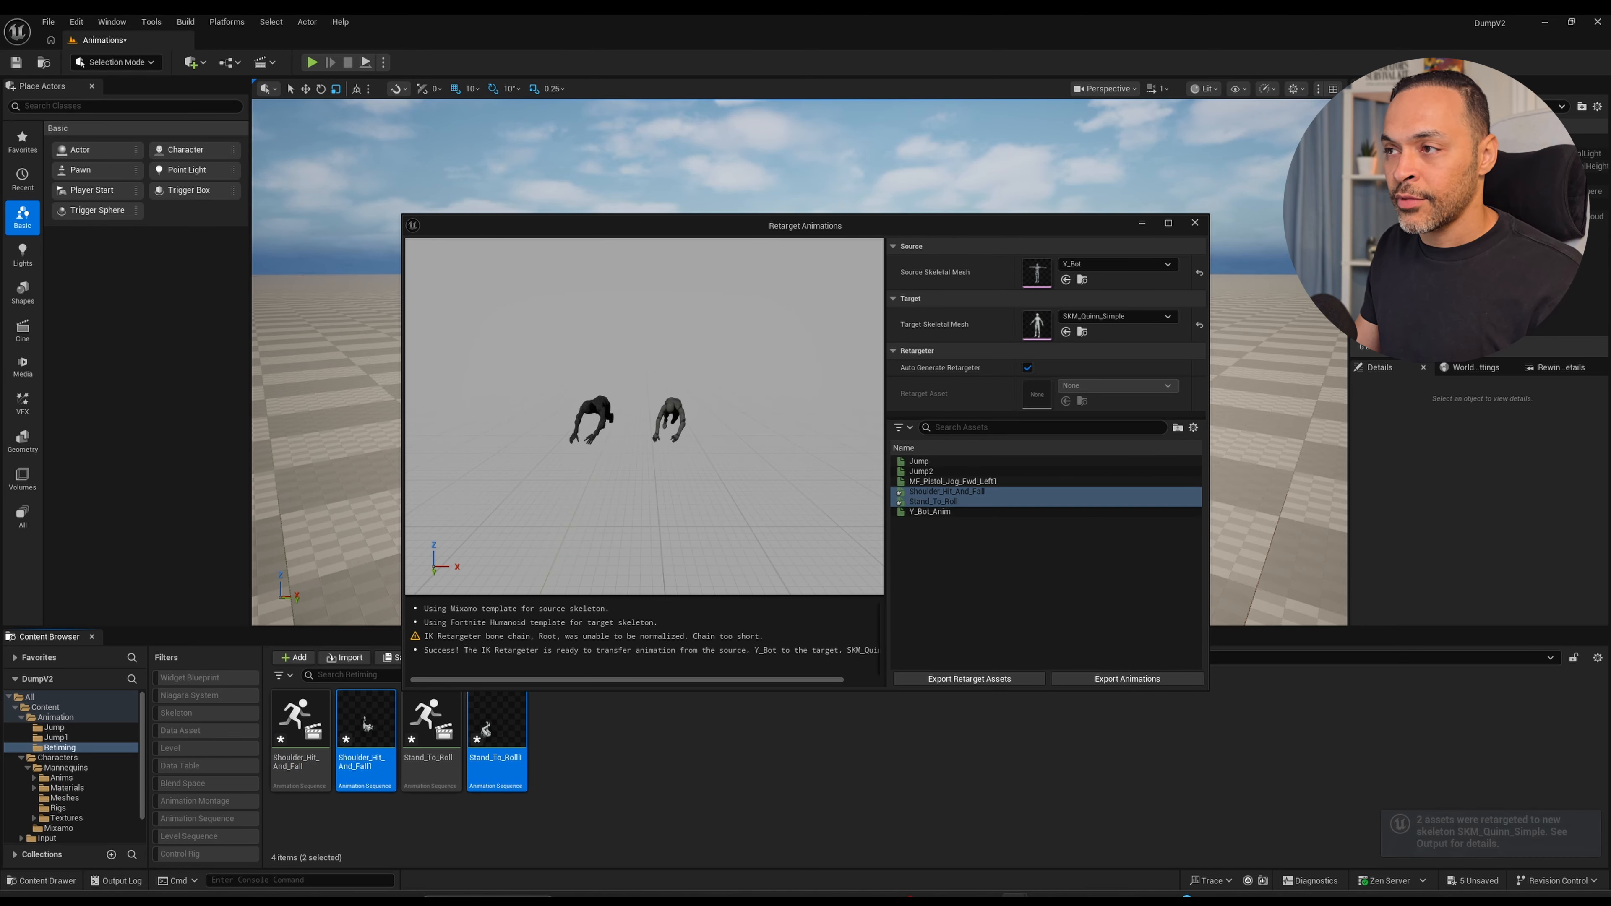
click(1195, 223)
Open the retargeted Shoulder_Hit_And_Fall1 animation sequence in the animation editor.
click(612, 755)
click(497, 740)
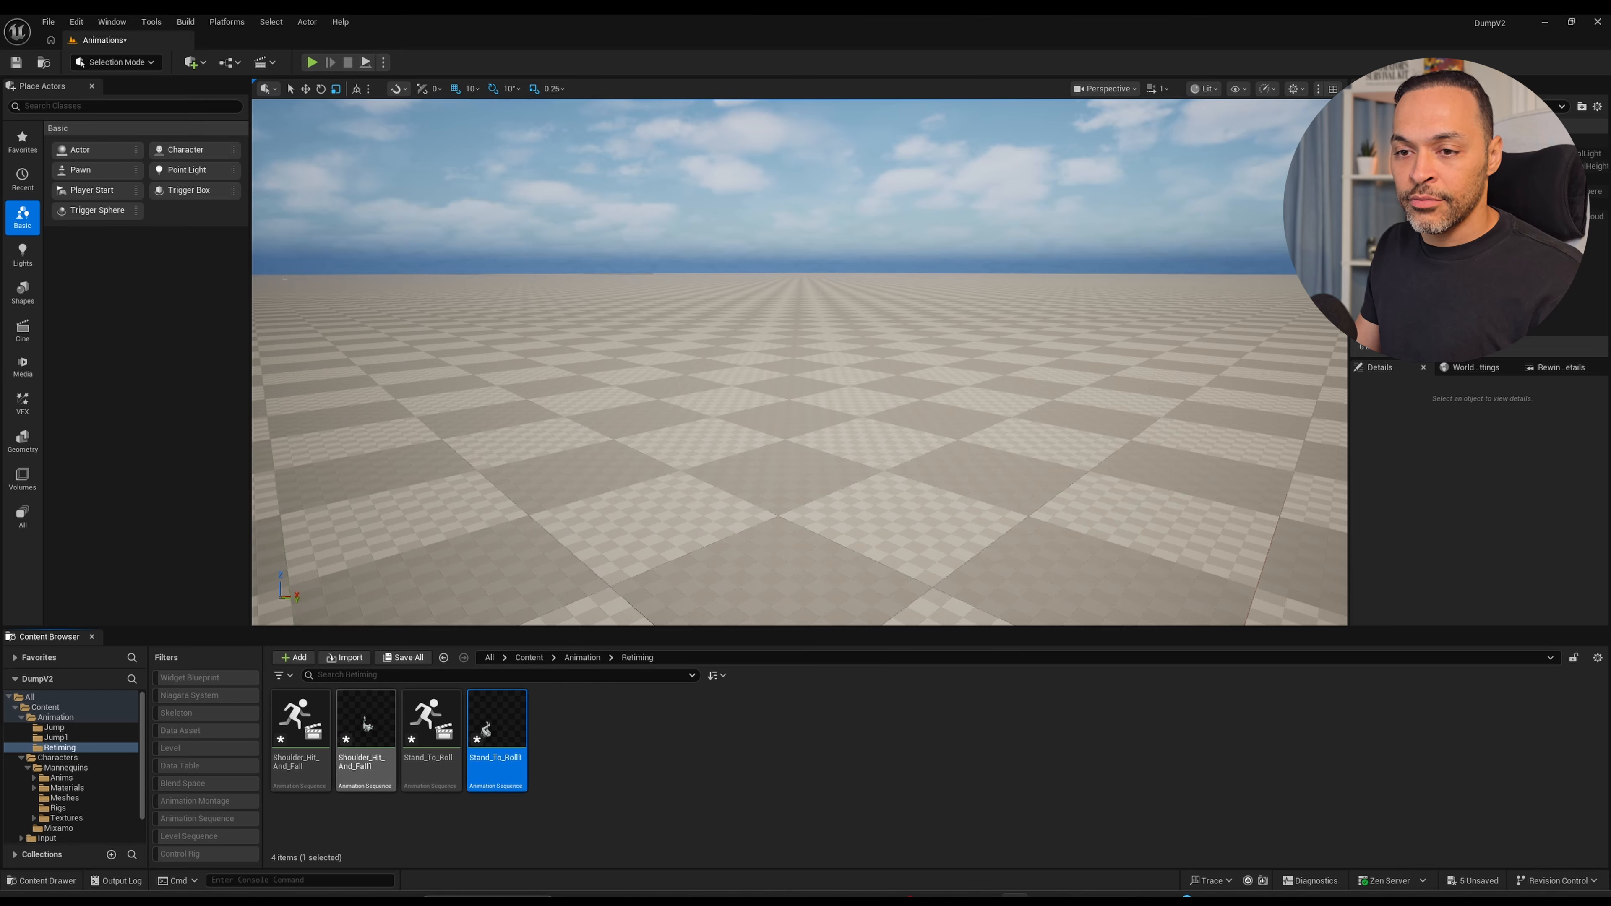
click(366, 723)
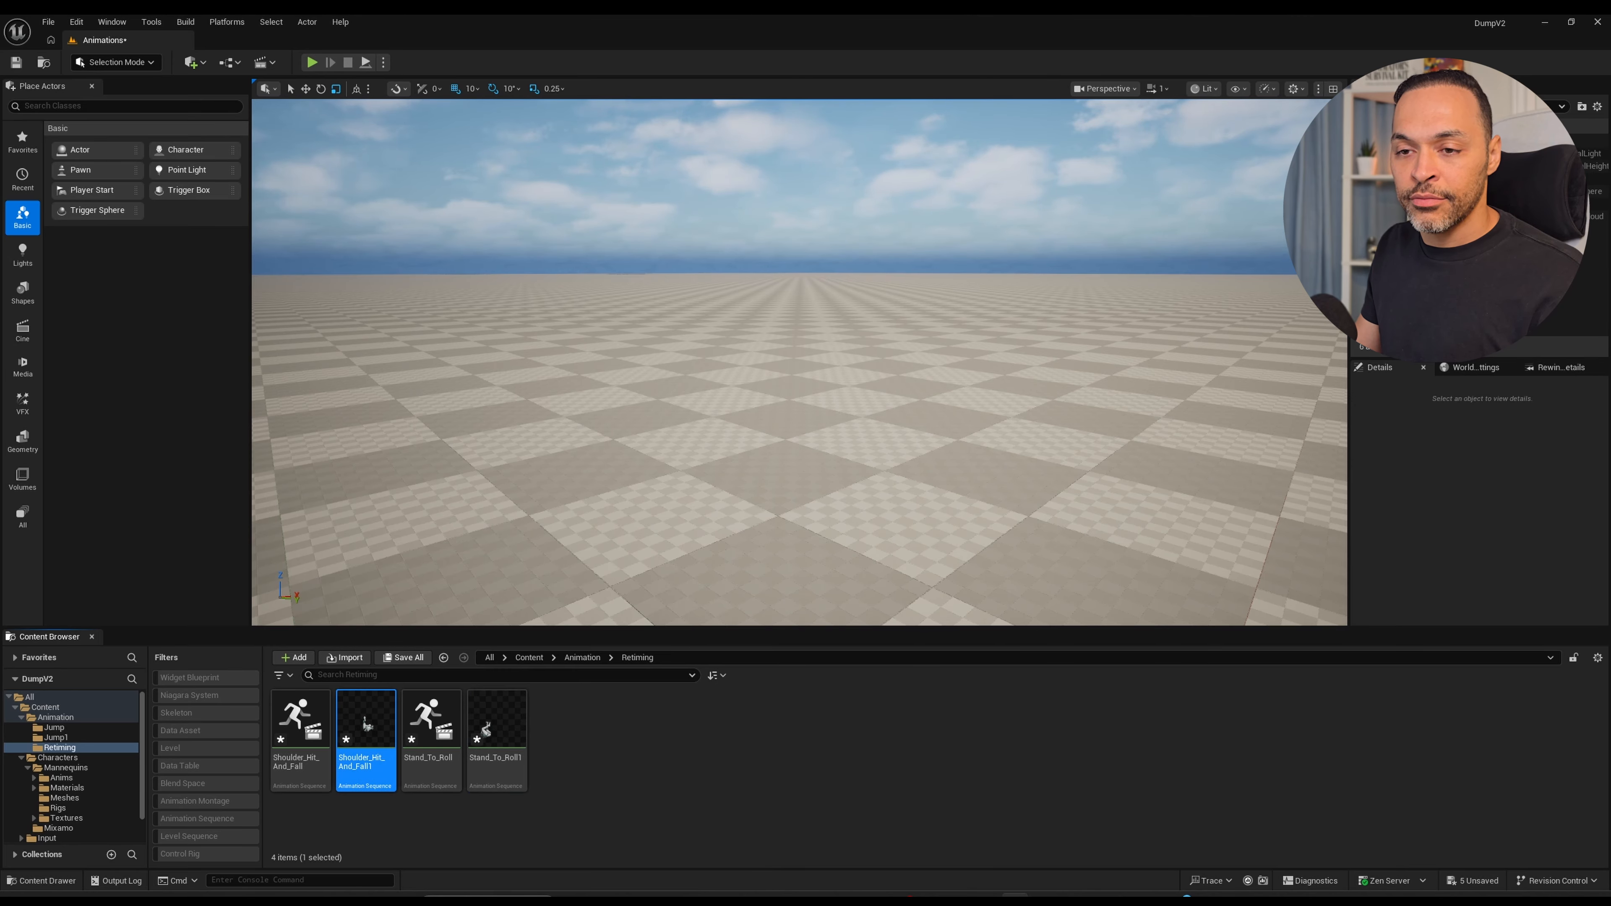
double_click(366, 724)
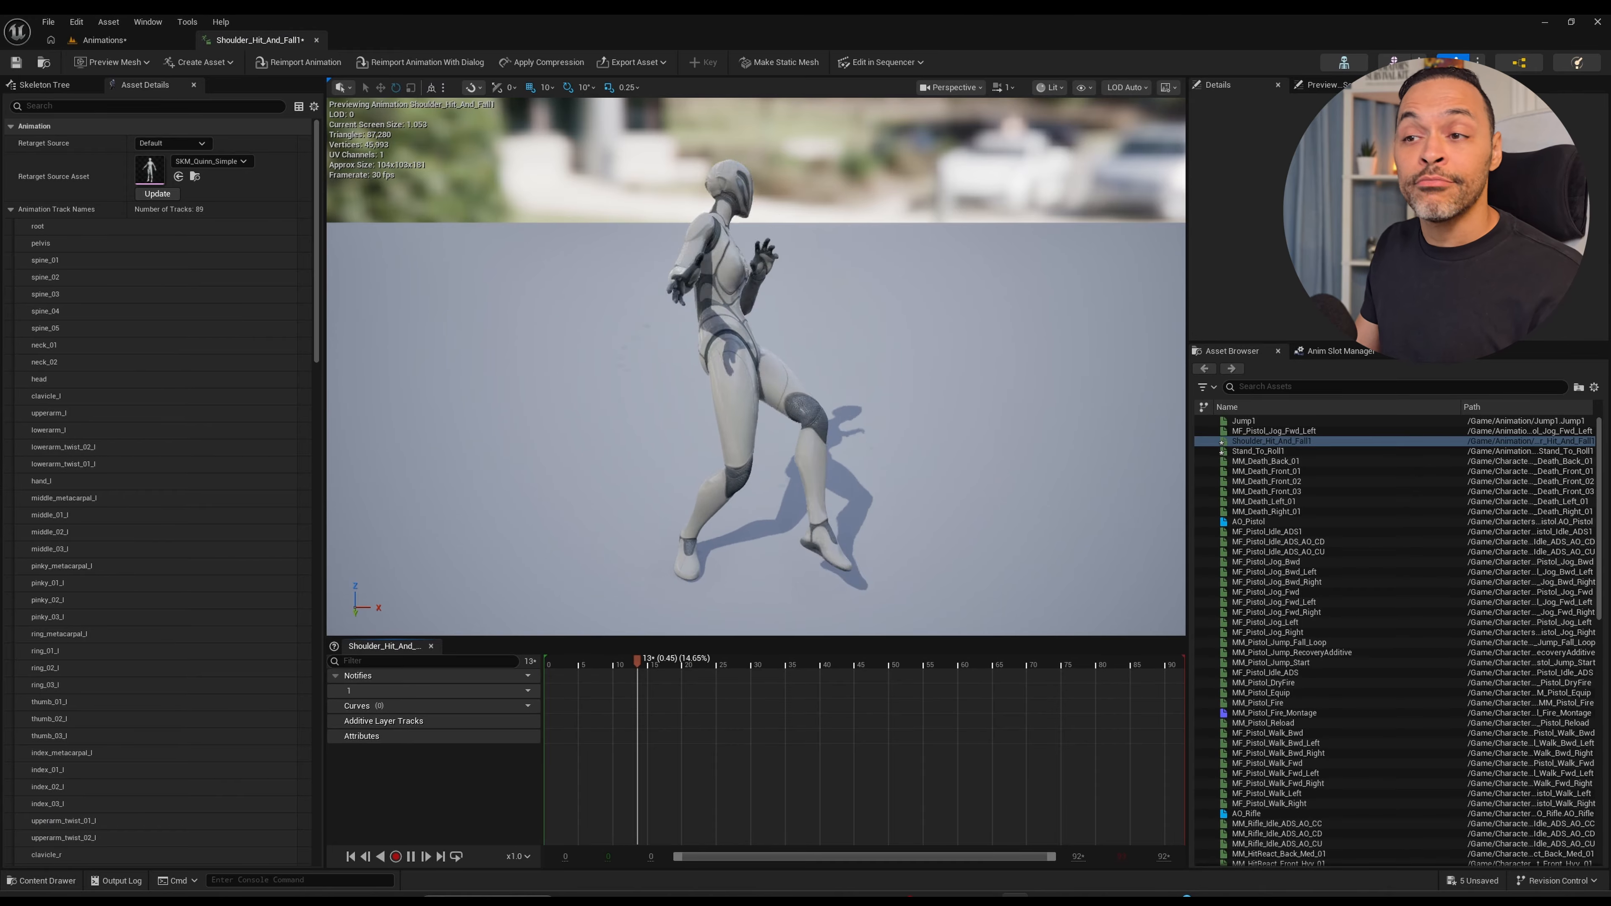
Force delete the original Shoulder_Hit_And_Fall animation sequence from the Retiming folder.
key(ctrl+space)
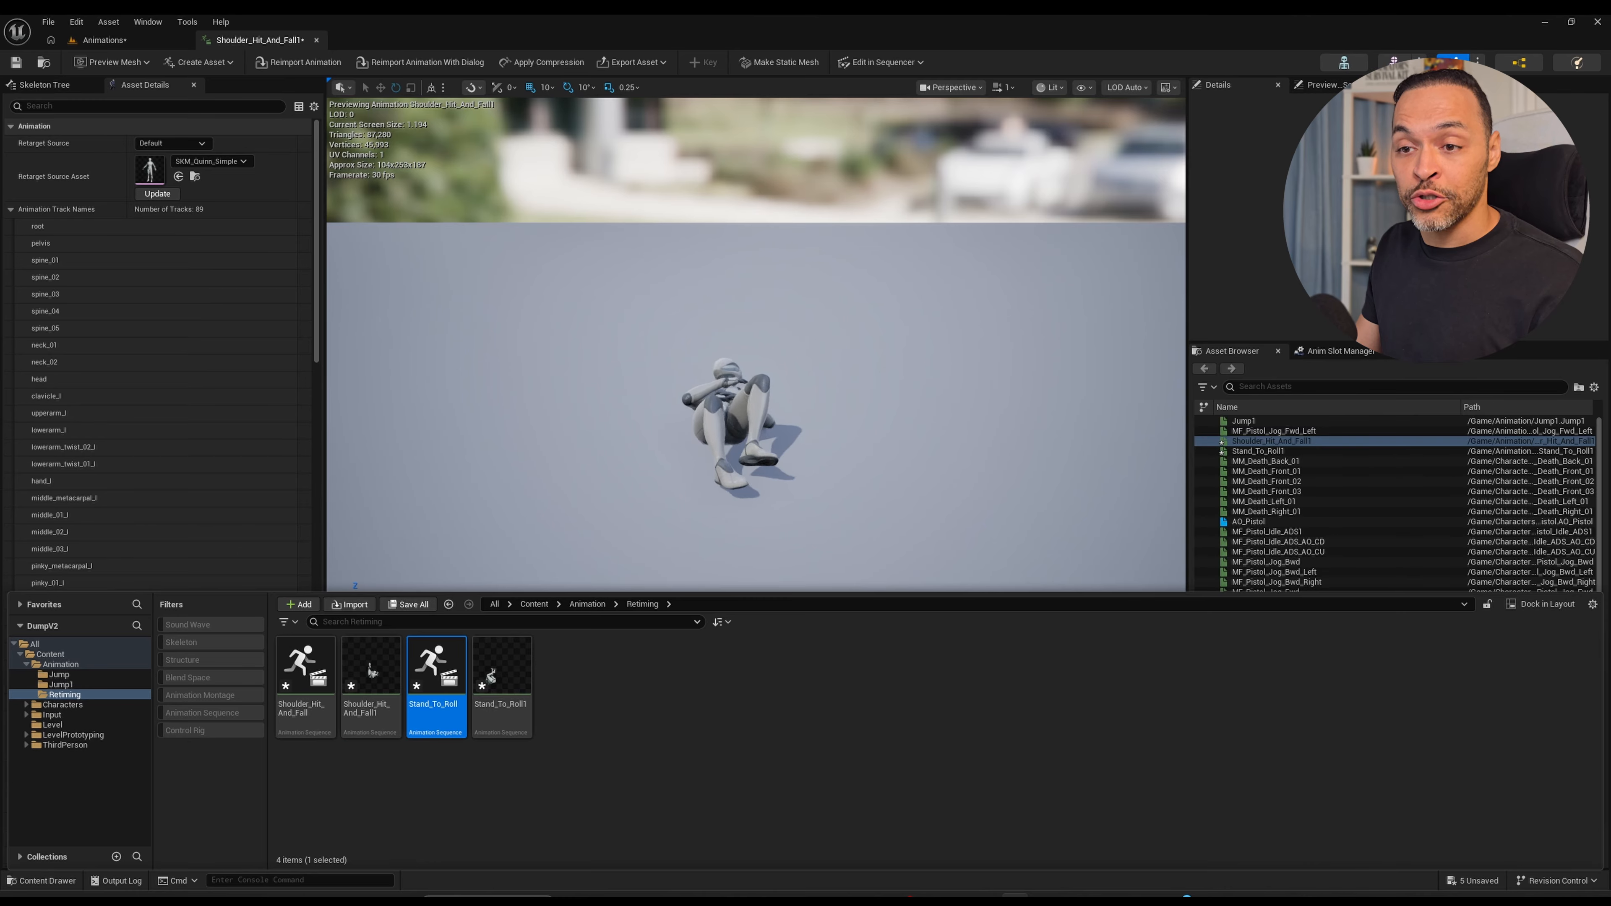
click(305, 698)
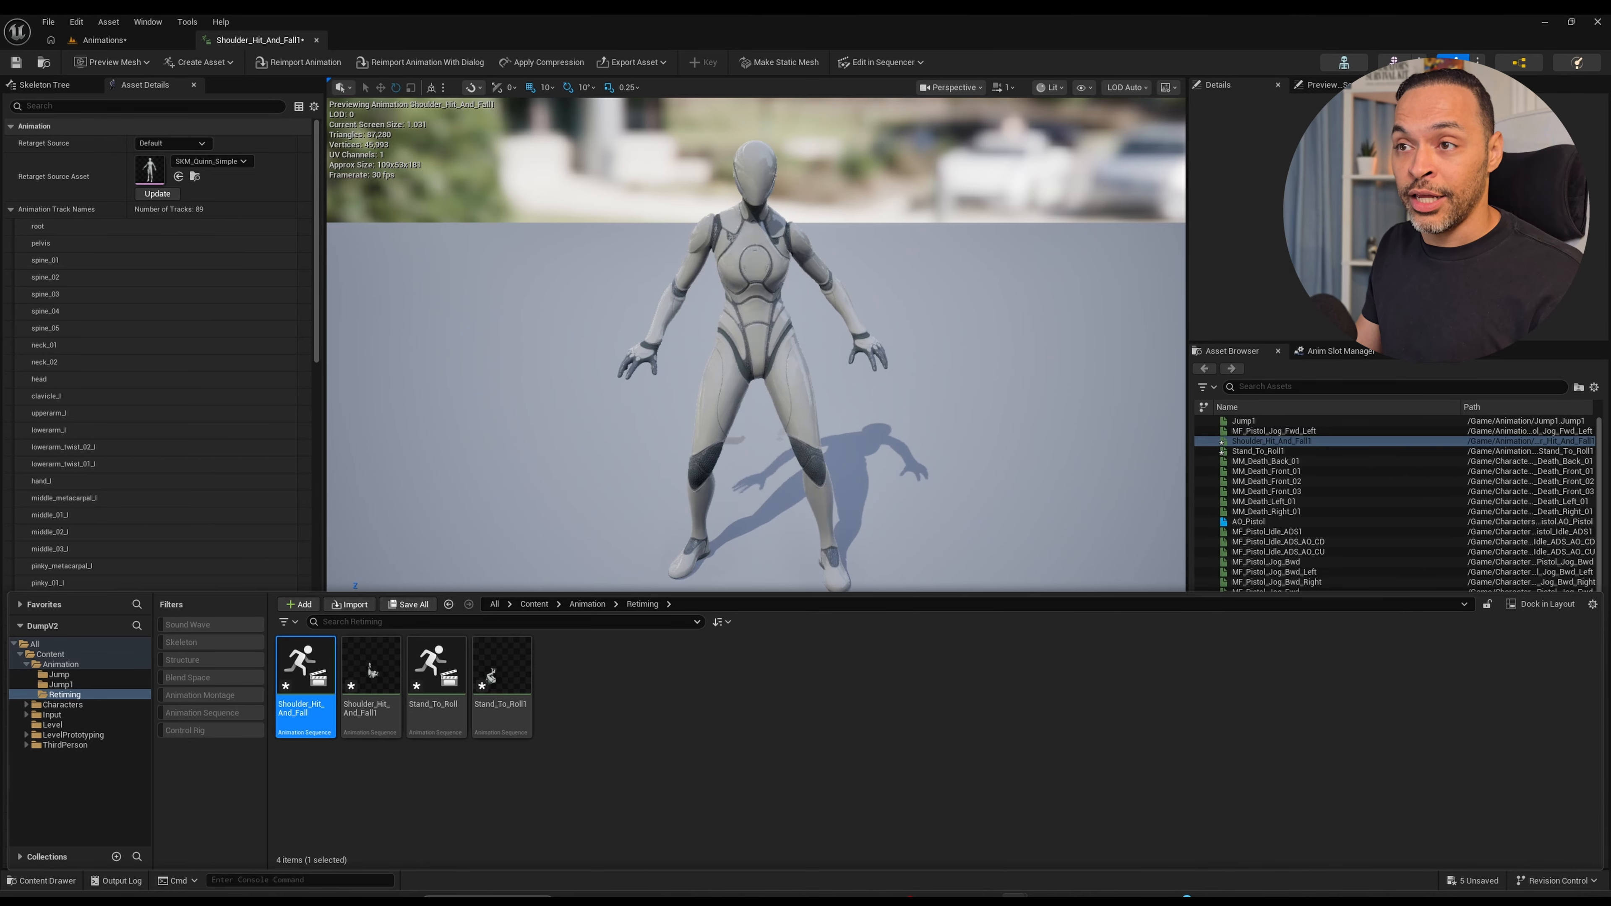
double_click(305, 698)
click(1330, 80)
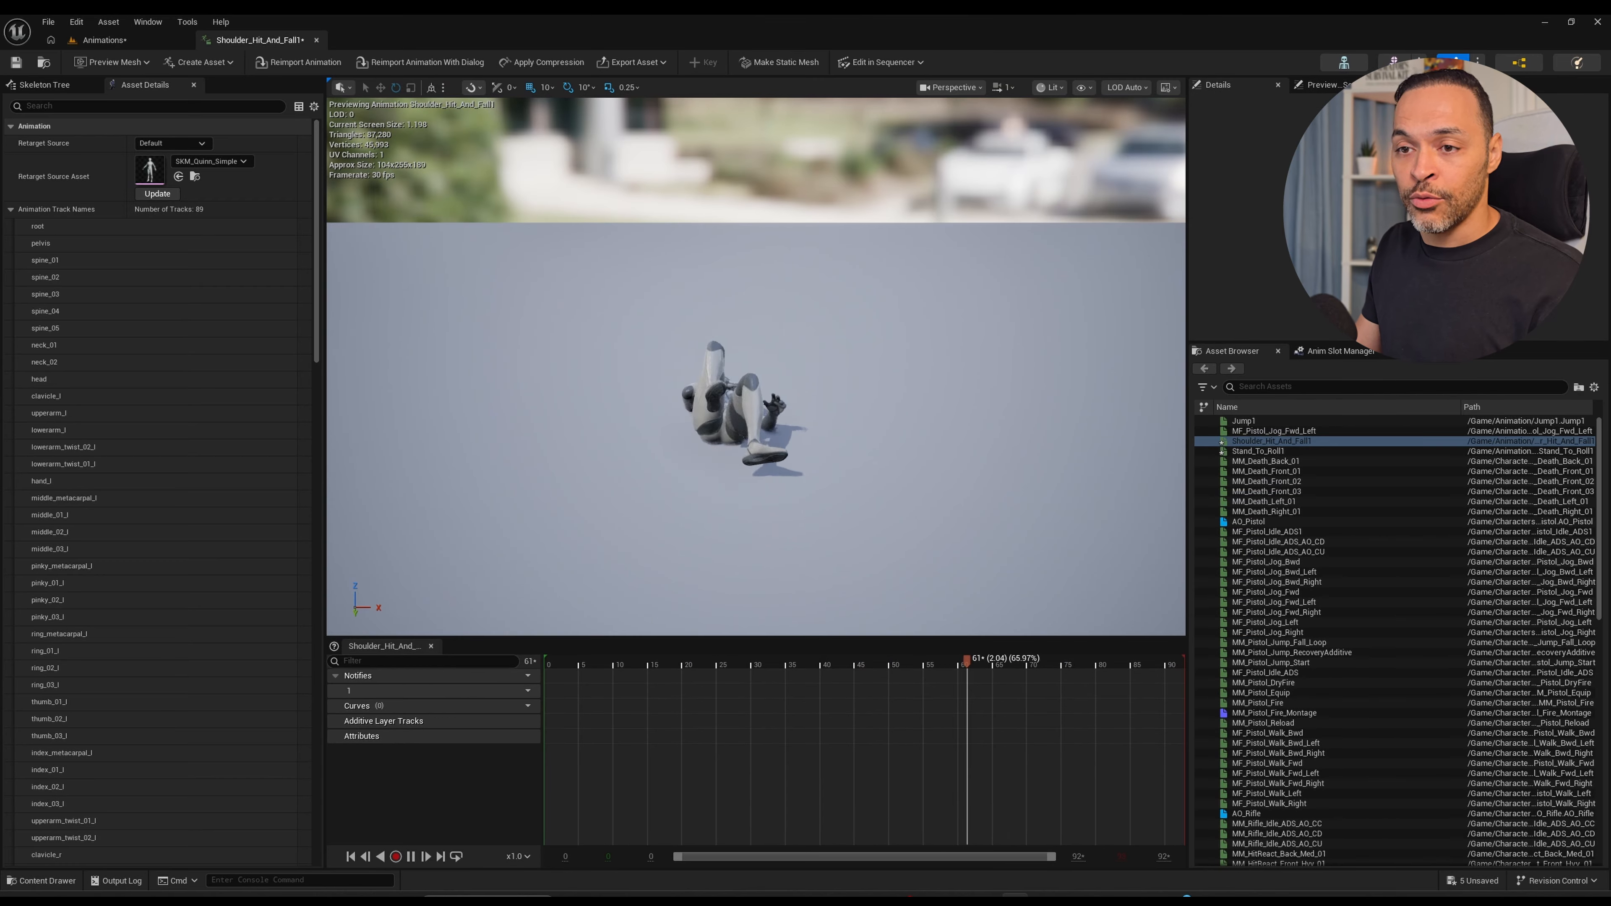
key(ctrl+space)
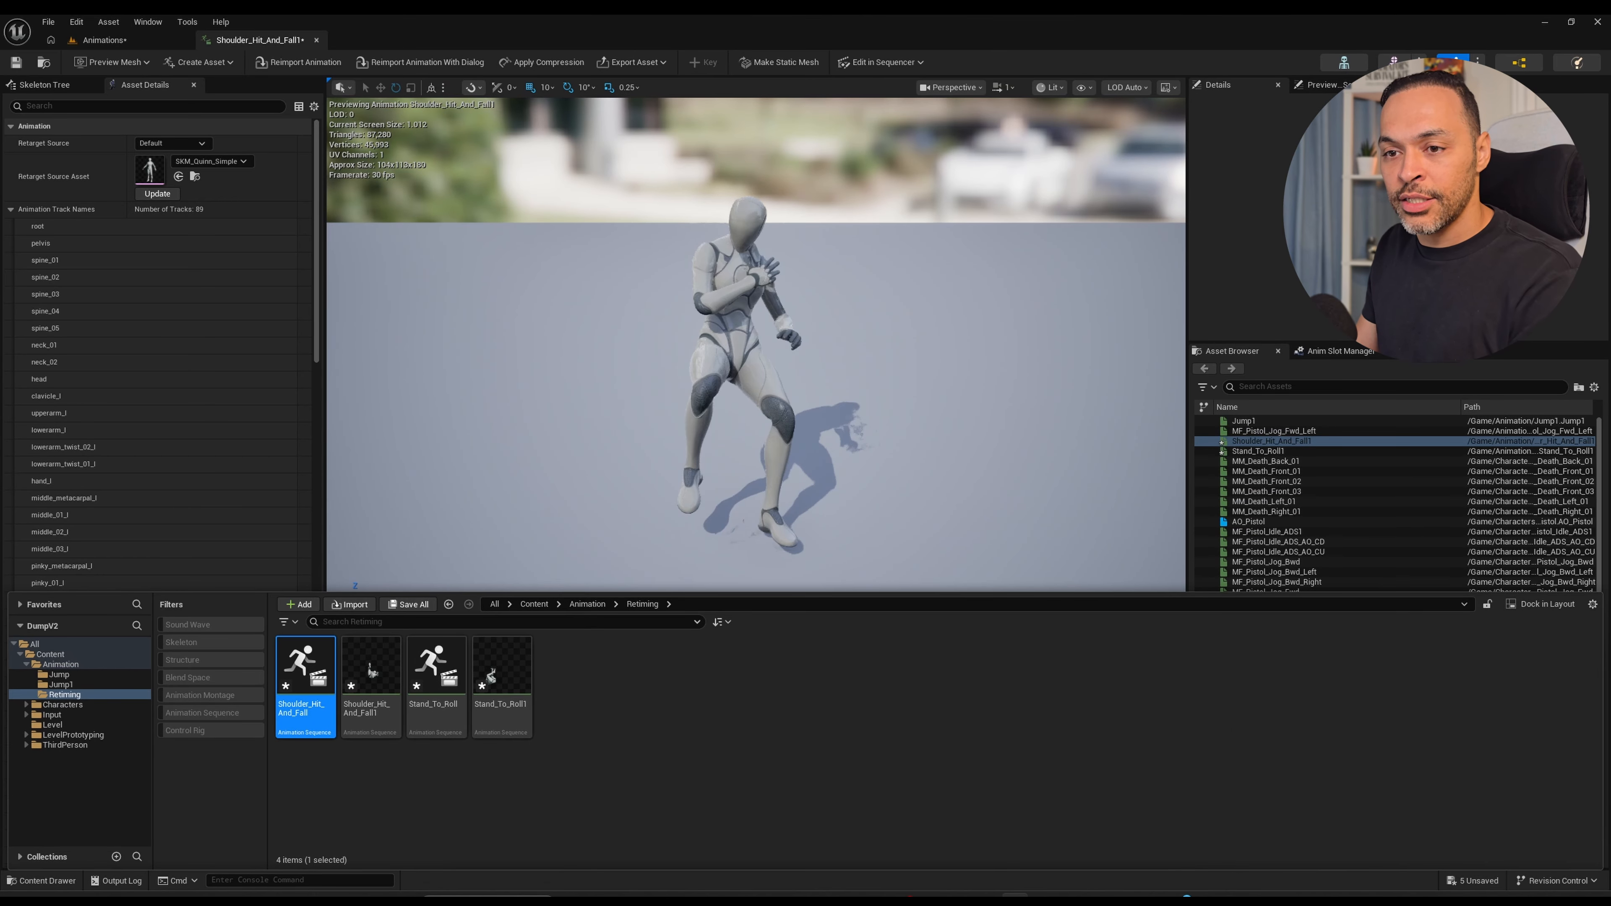
key(Delete)
click(715, 663)
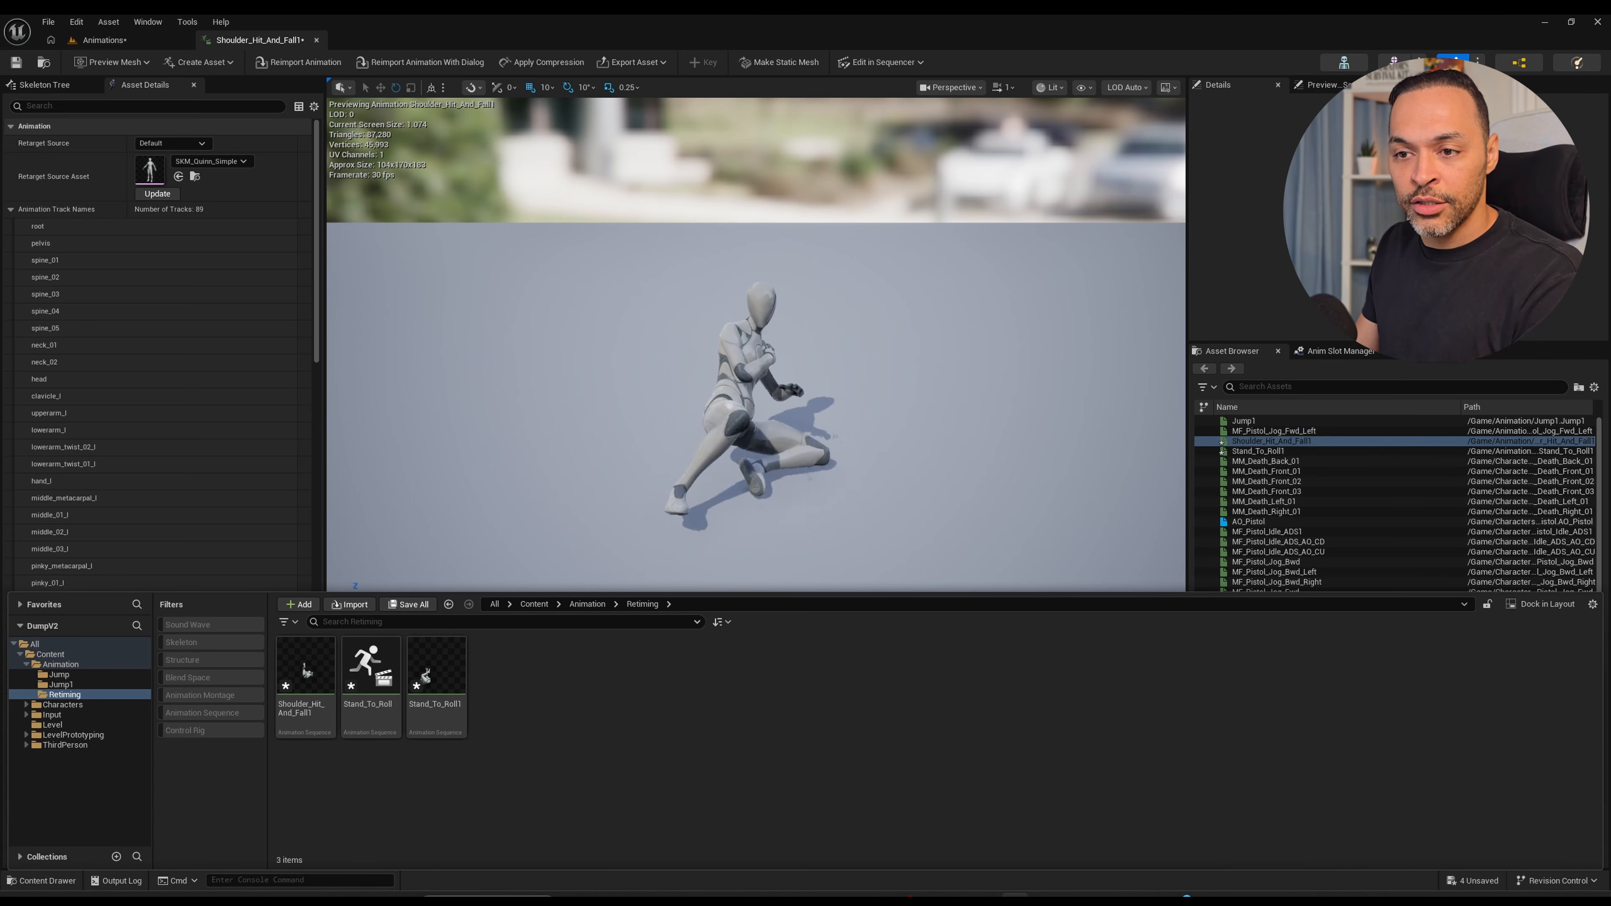
Open the retargeted Stand_To_Roll1 sequence and review the roll's timing by playing and scrubbing it.
double_click(436, 686)
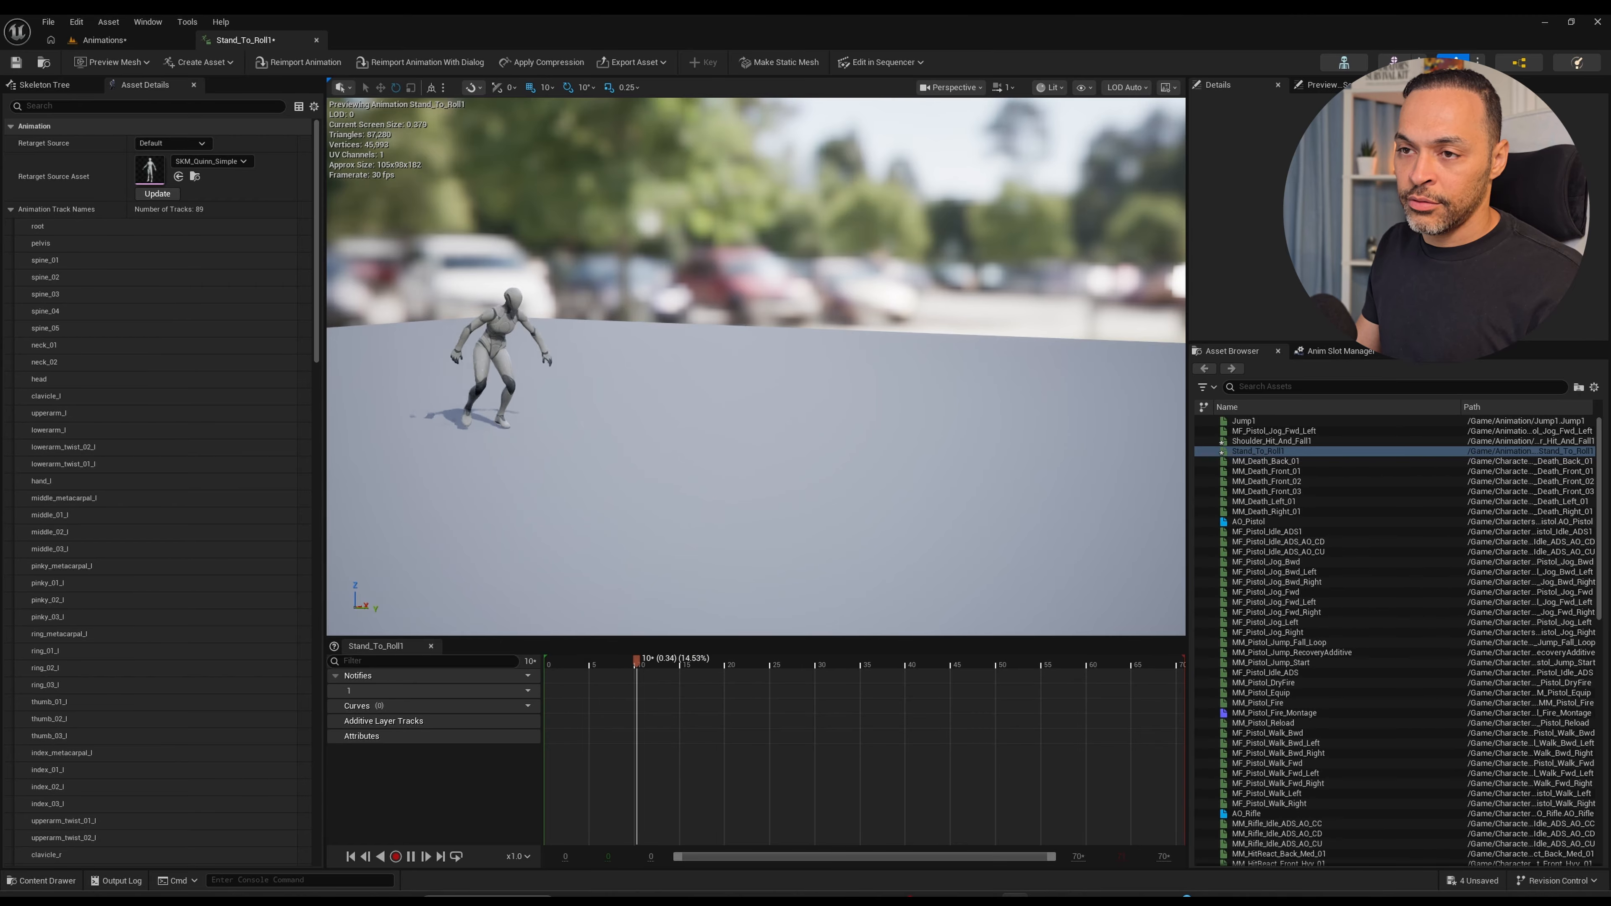
key(space)
key(space)
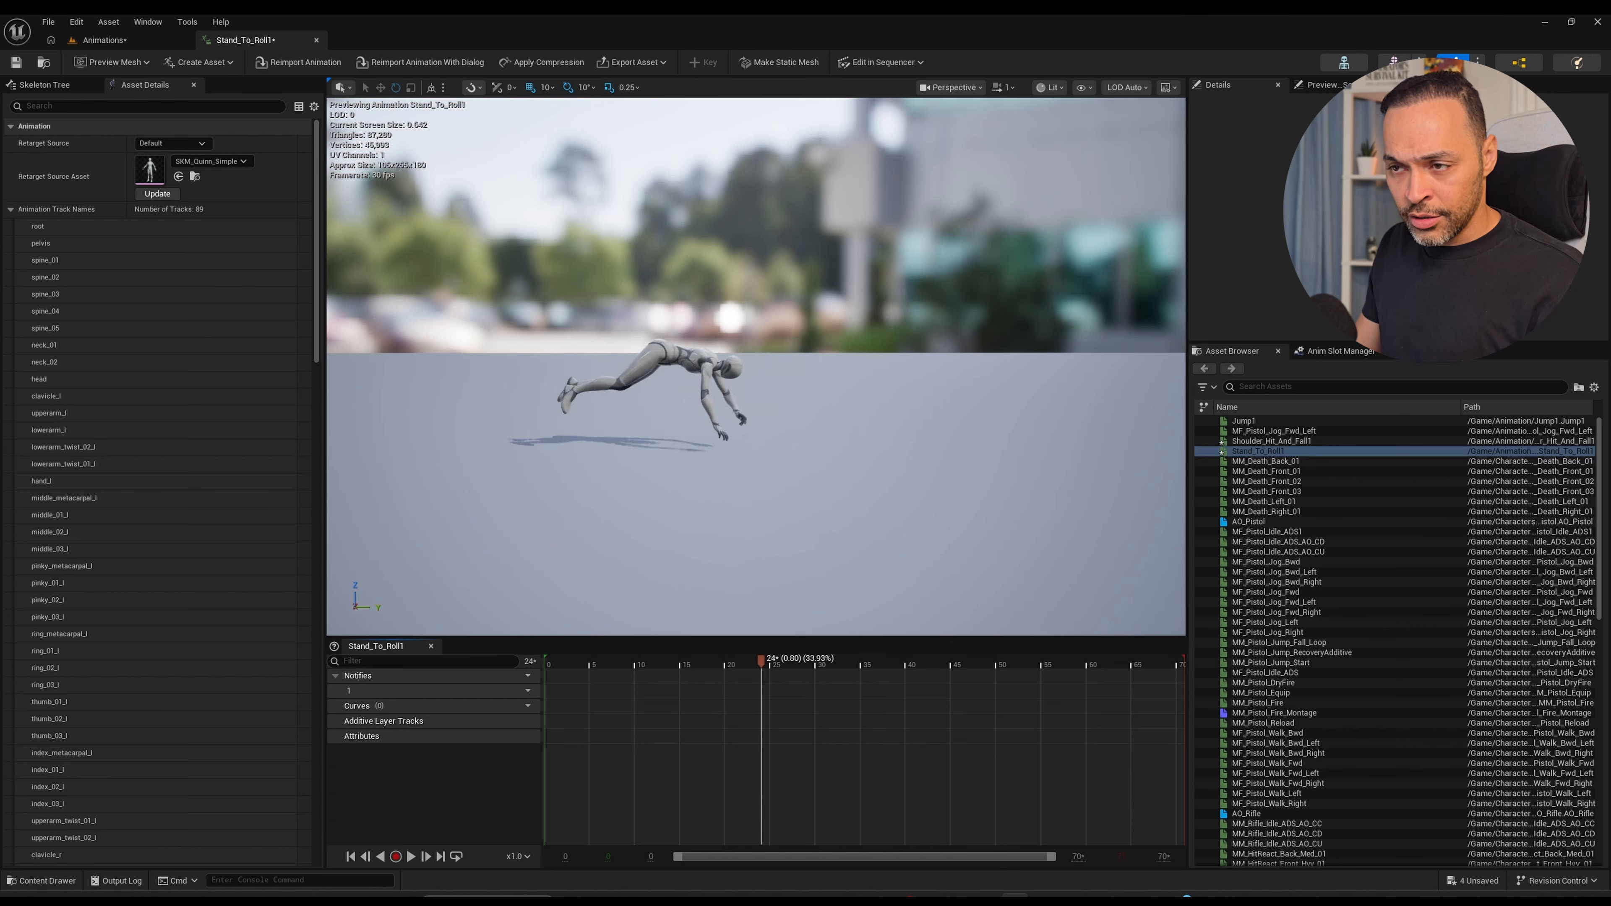
drag(848, 662, 907, 661)
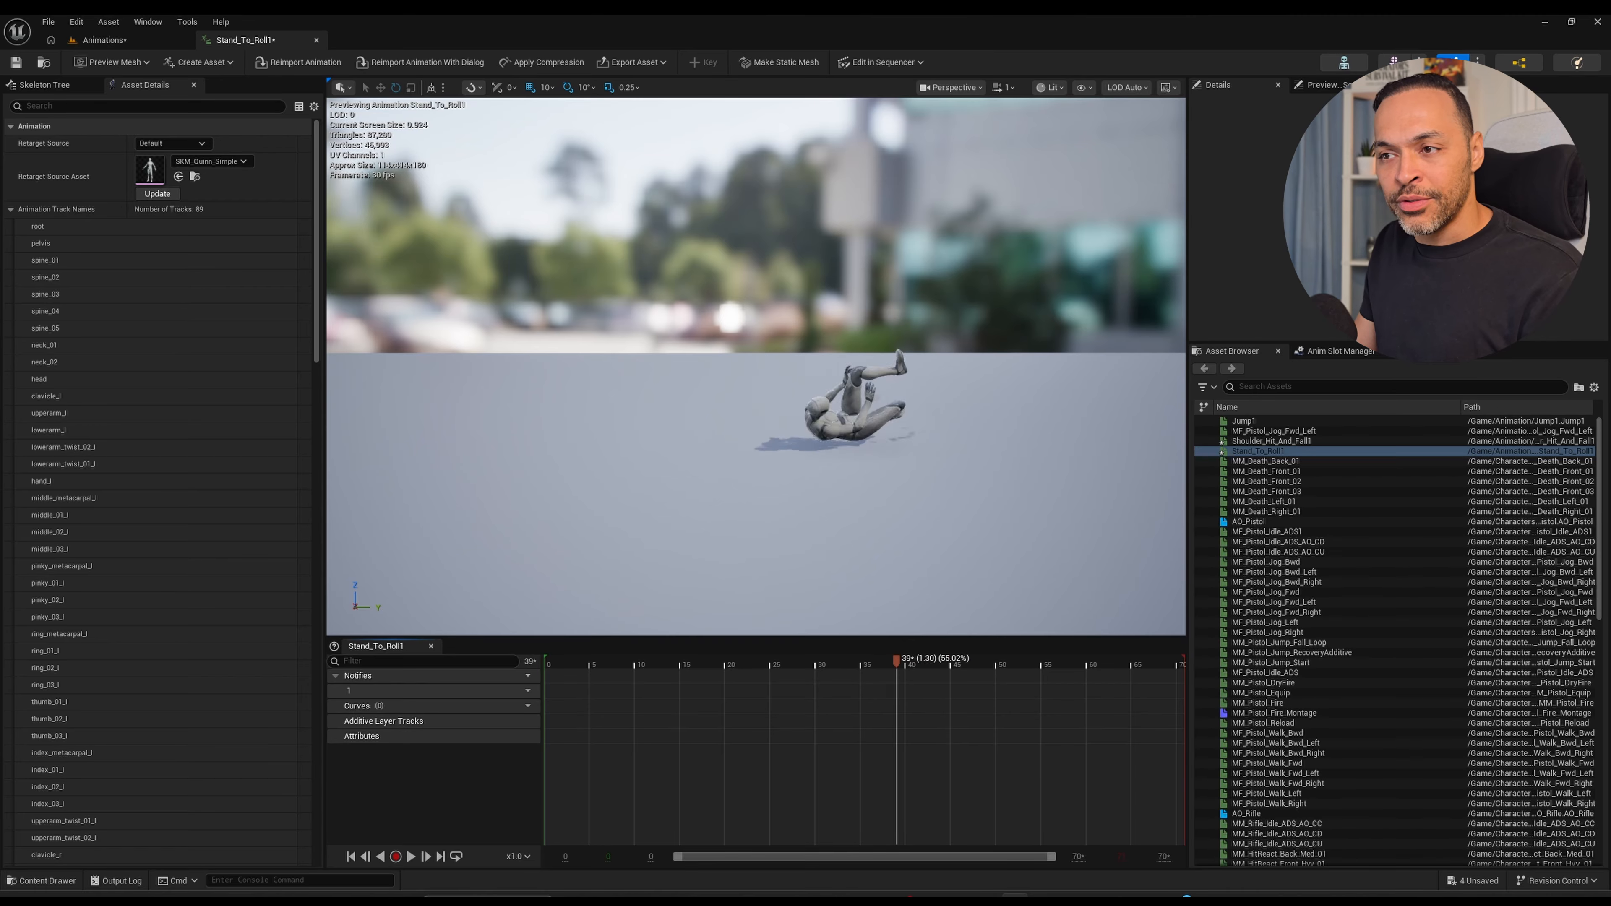
key(space)
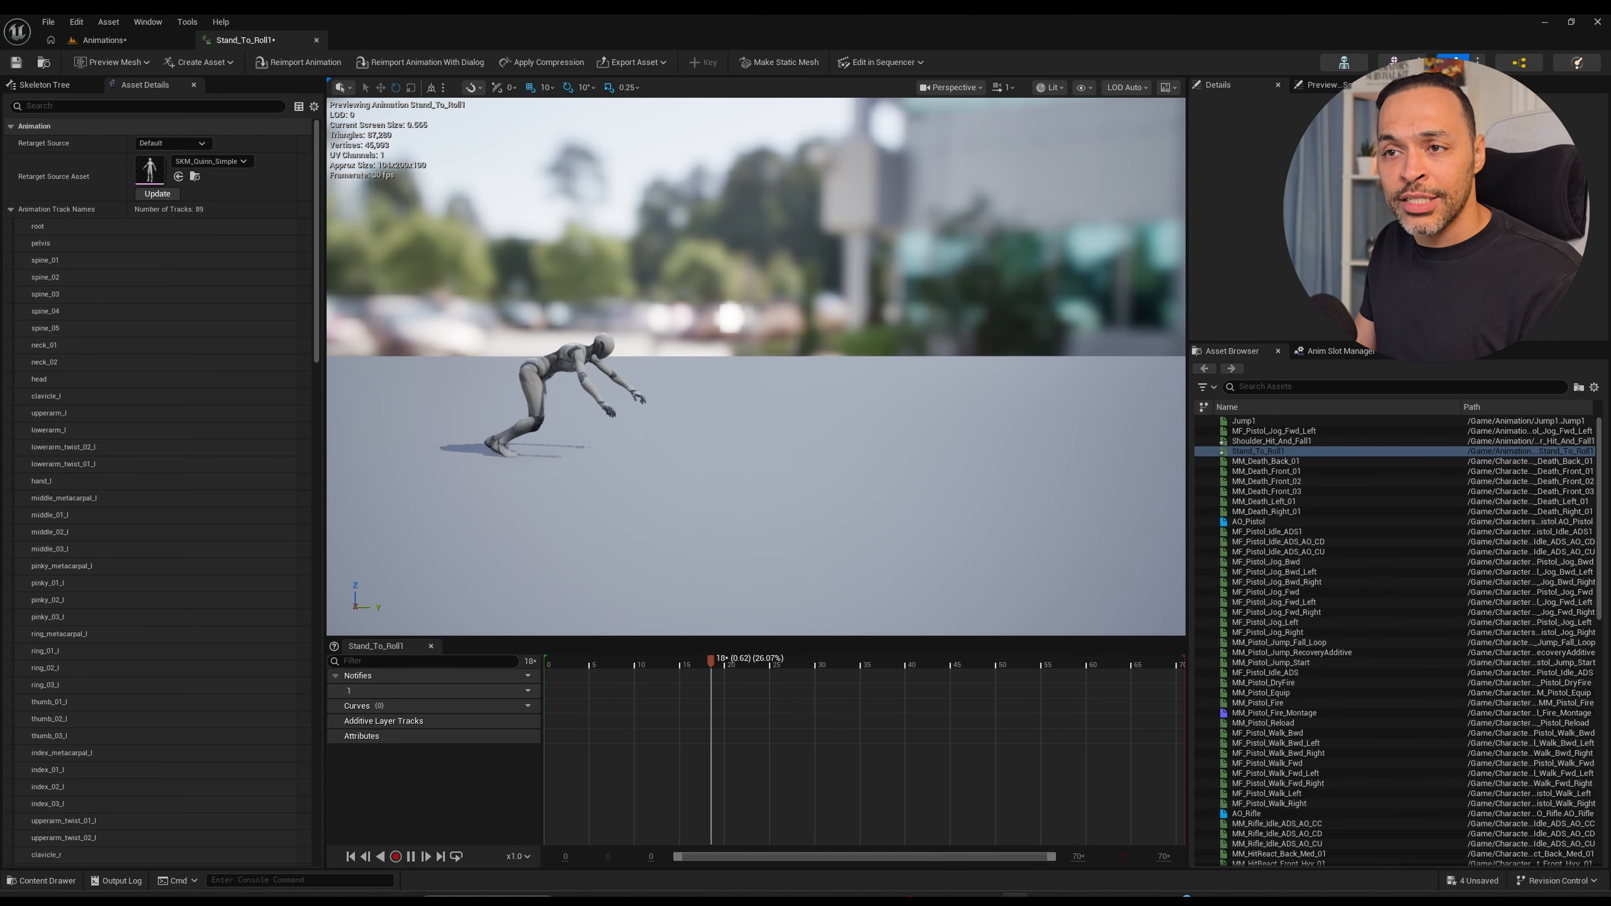
key(space)
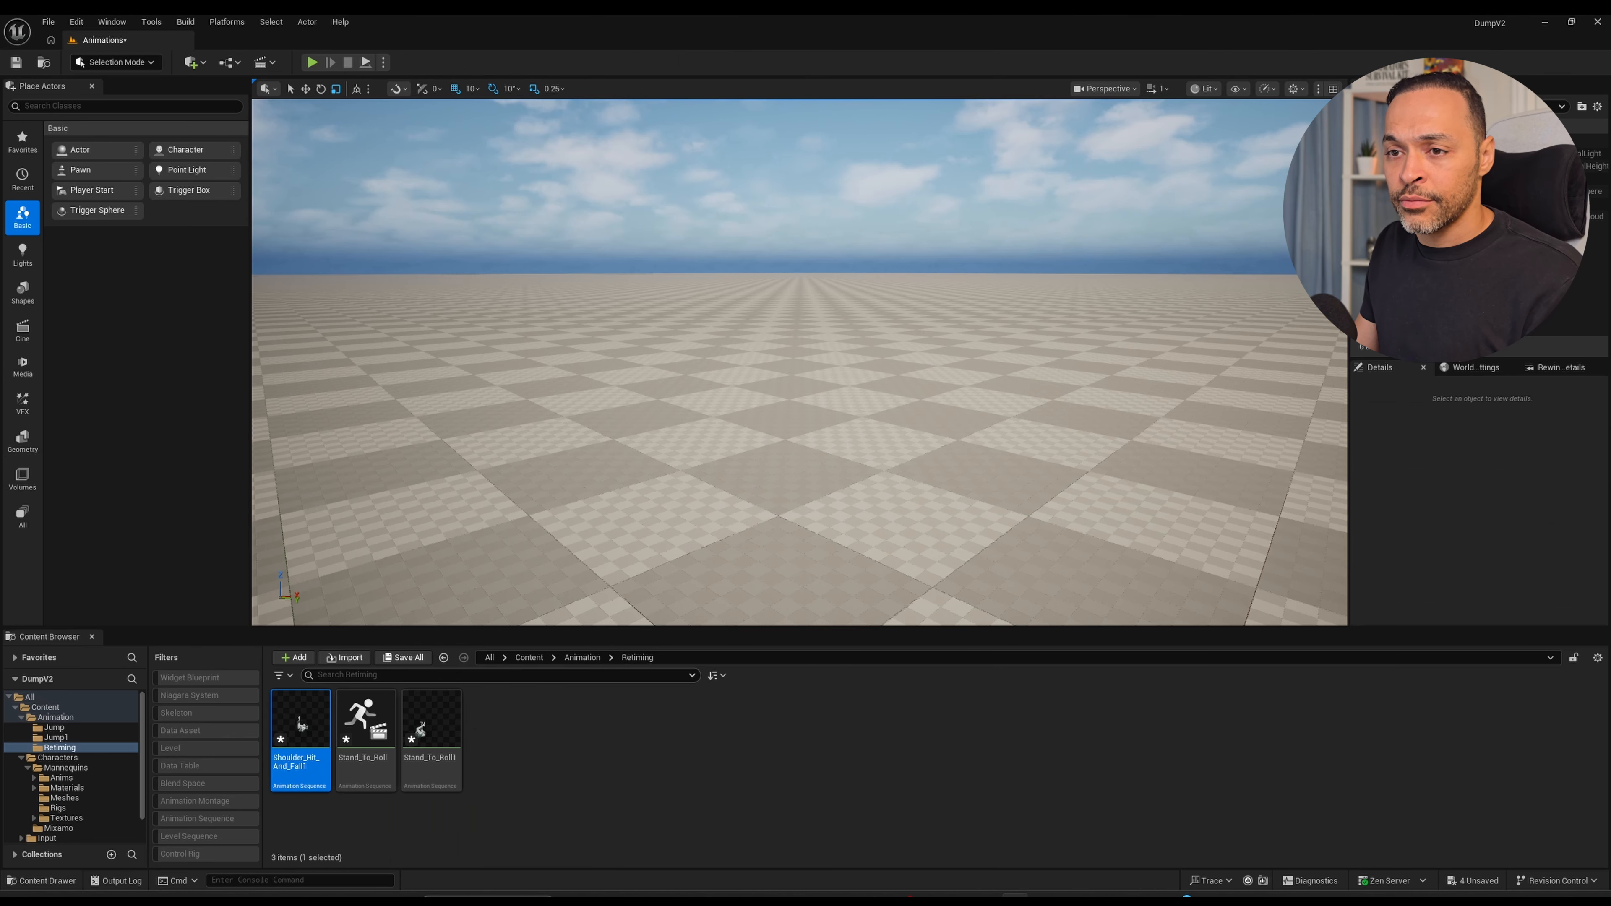
Force delete the original Stand_To_Roll animation sequence from the Retiming folder.
click(368, 739)
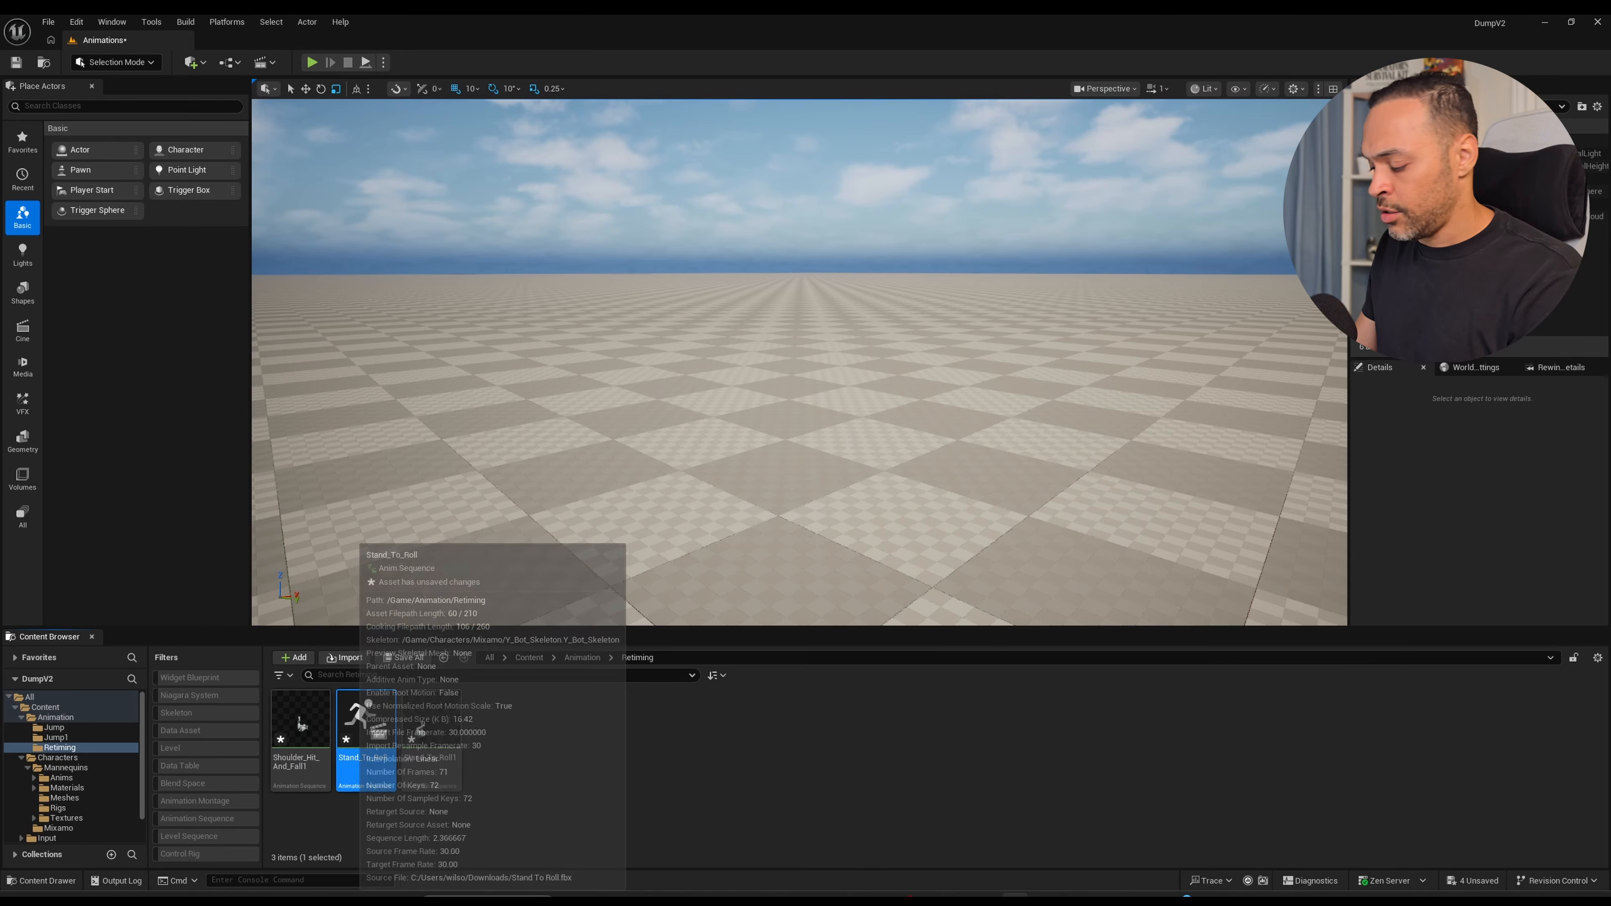
key(Delete)
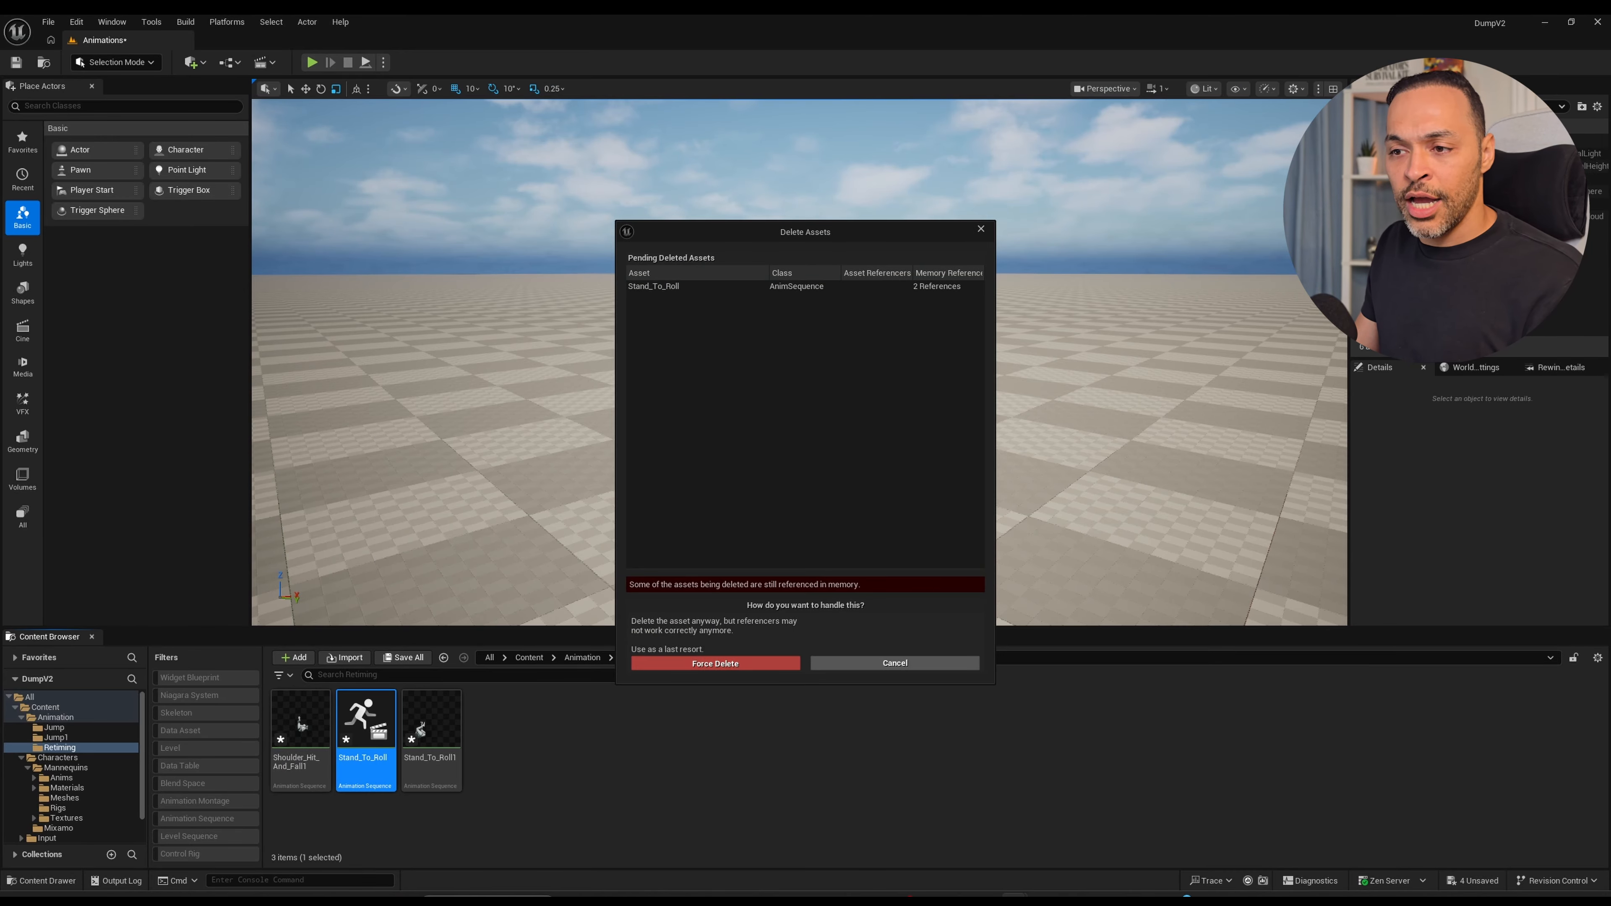
key(Return)
Save the retargeted Shoulder_Hit_And_Fall1 and Stand_To_Roll1 animation sequences.
ctrl+click(305, 735)
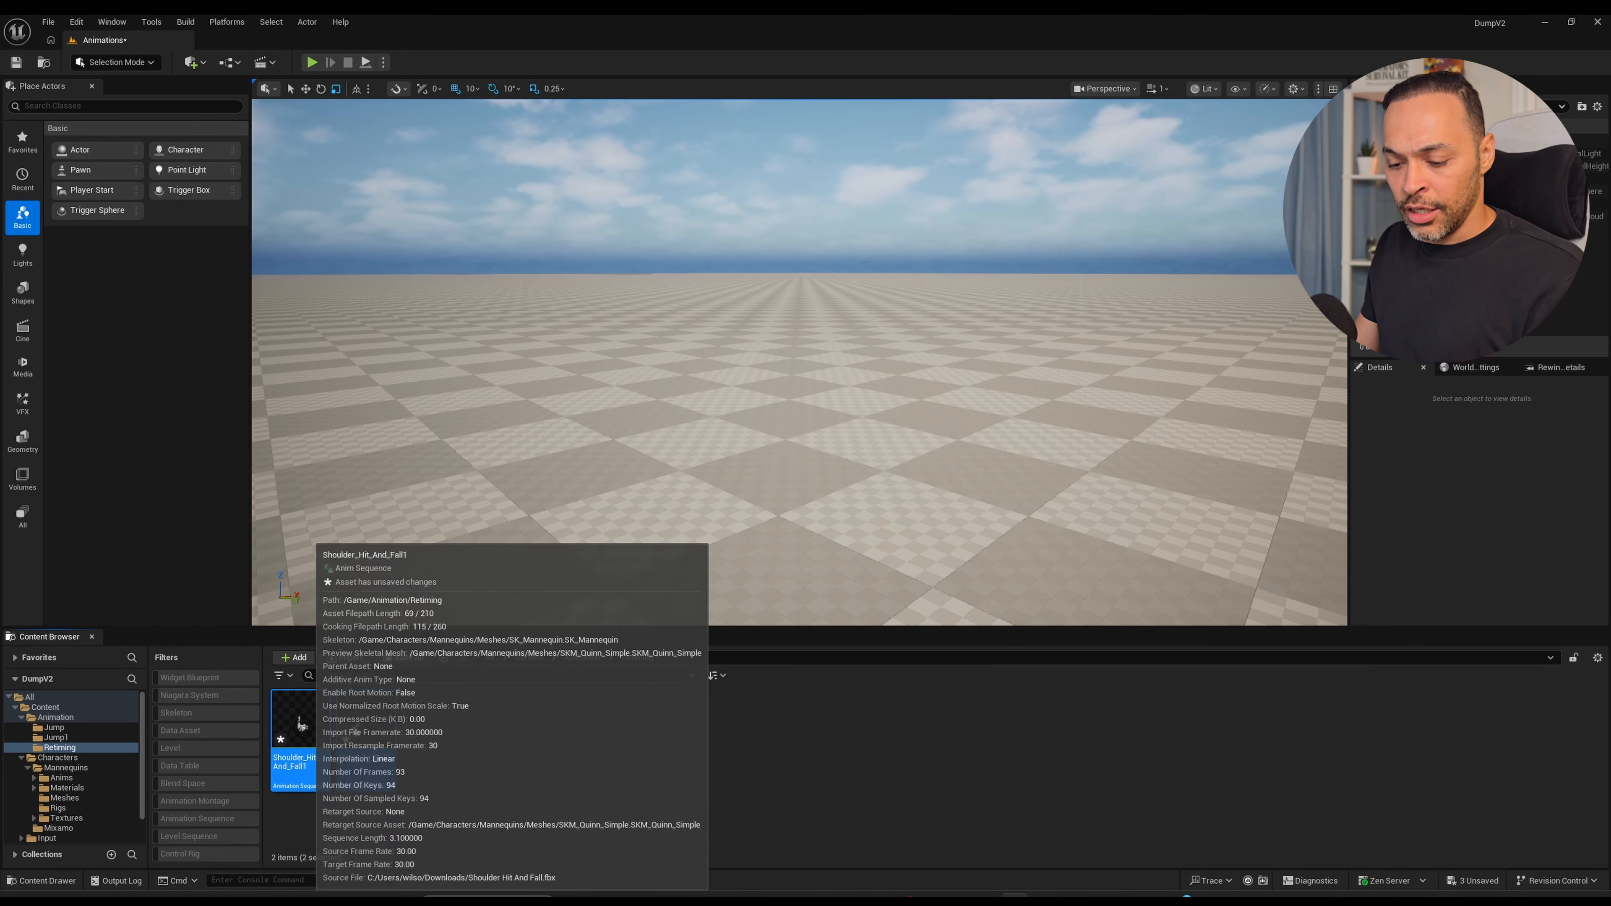
key(ctrl+s)
click(452, 756)
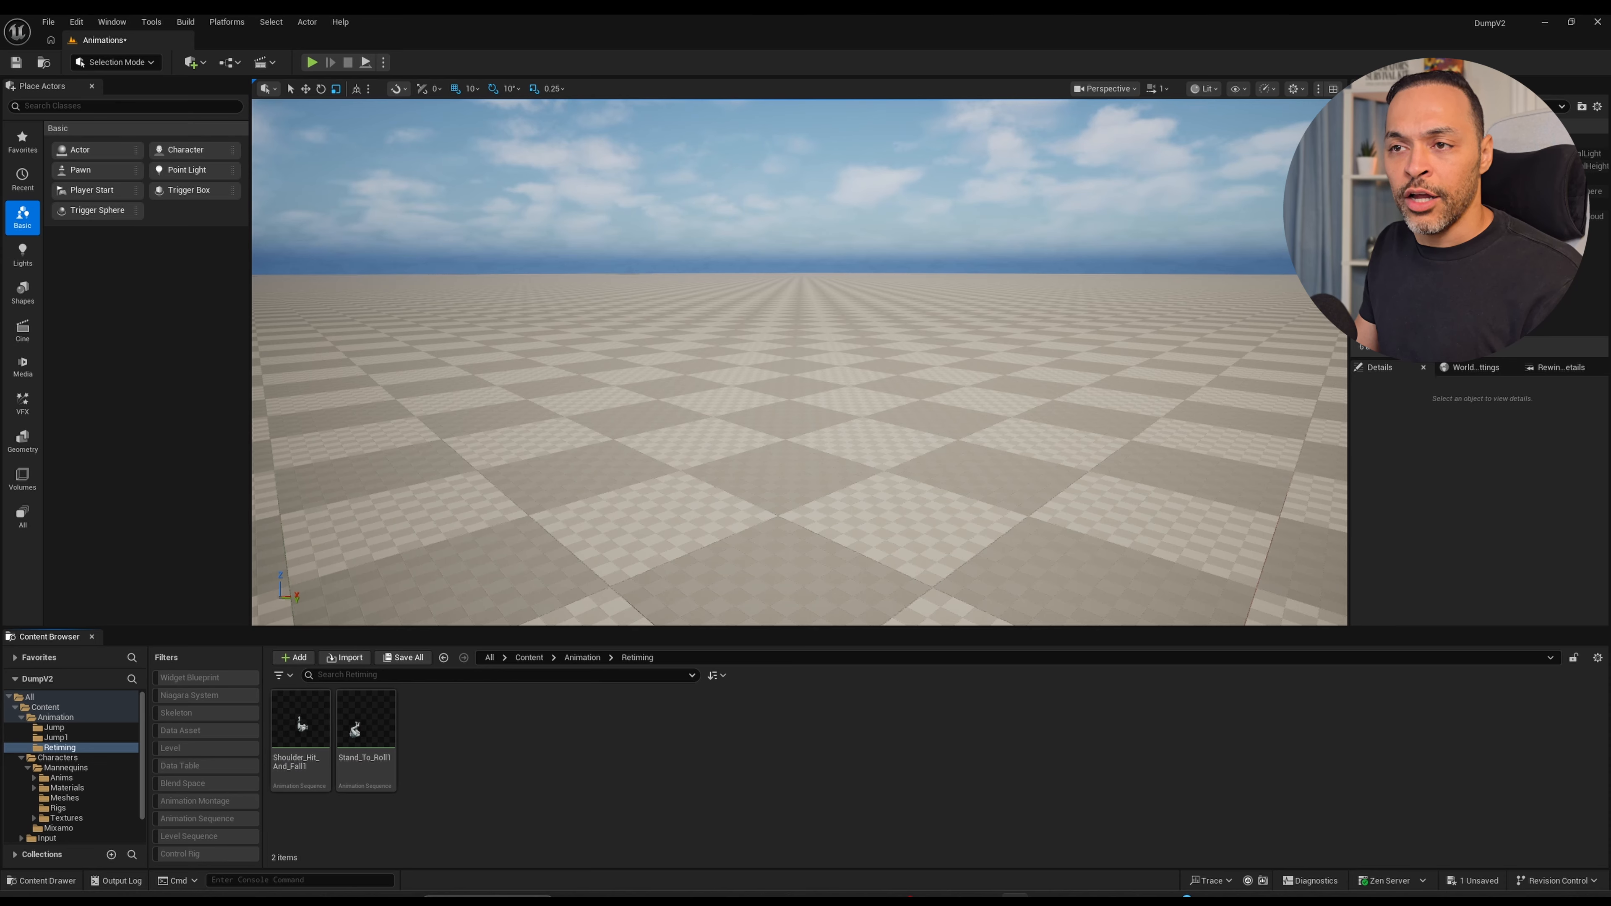
Open Shoulder_Hit_And_Fall1 in the animation editor, pause its playback and return to the first frame.
click(301, 737)
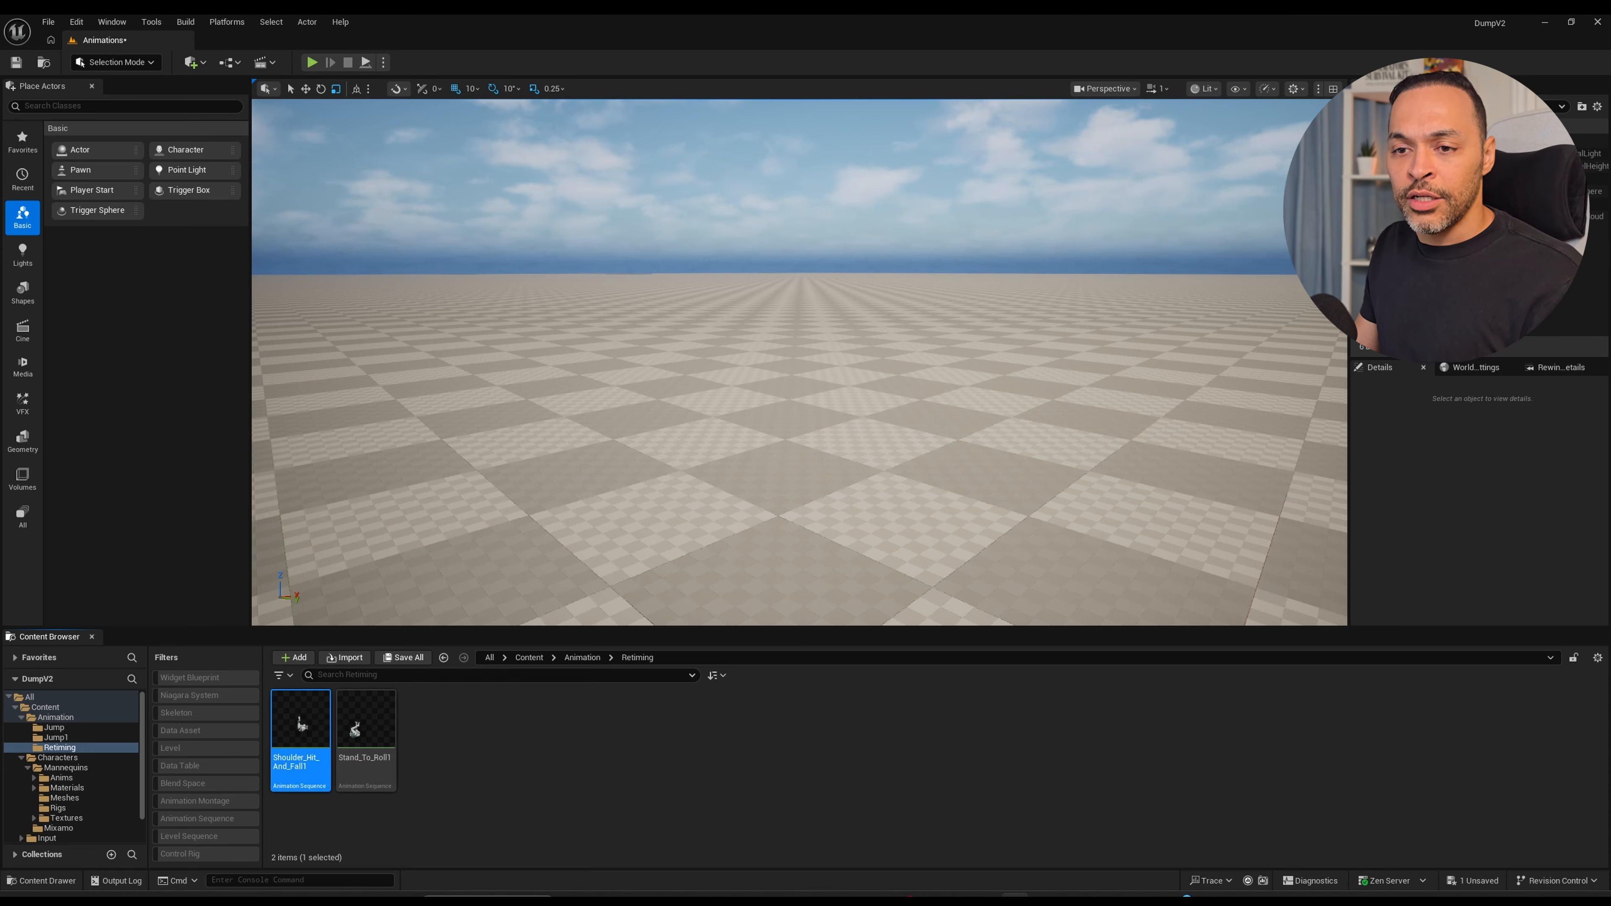
double_click(300, 726)
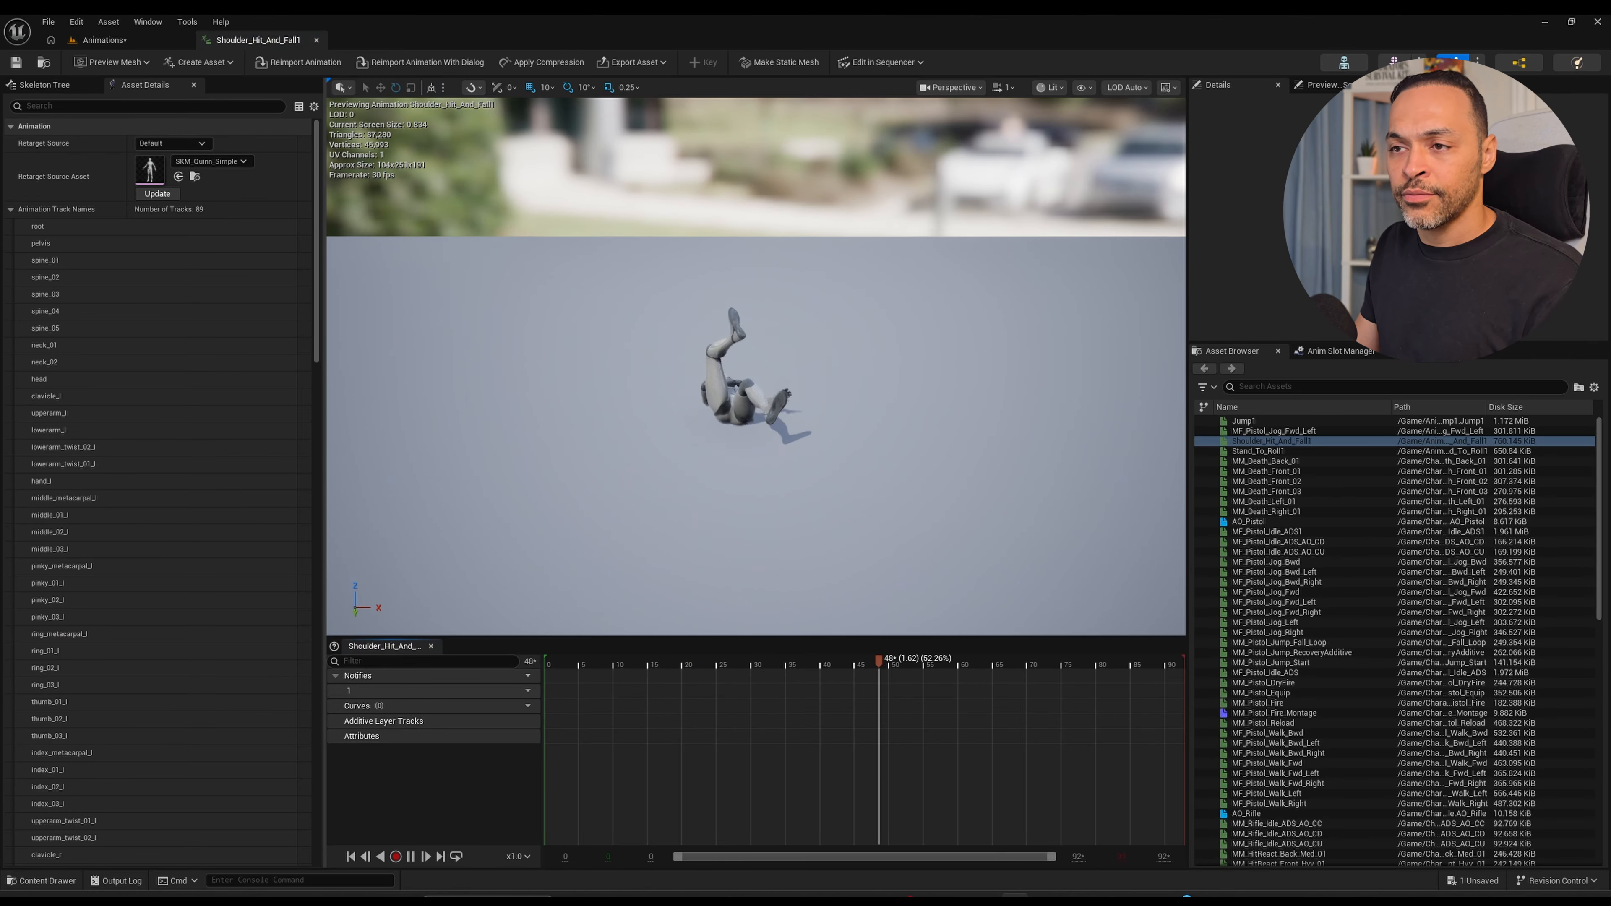
drag(754, 393, 799, 394)
key(space)
click(351, 857)
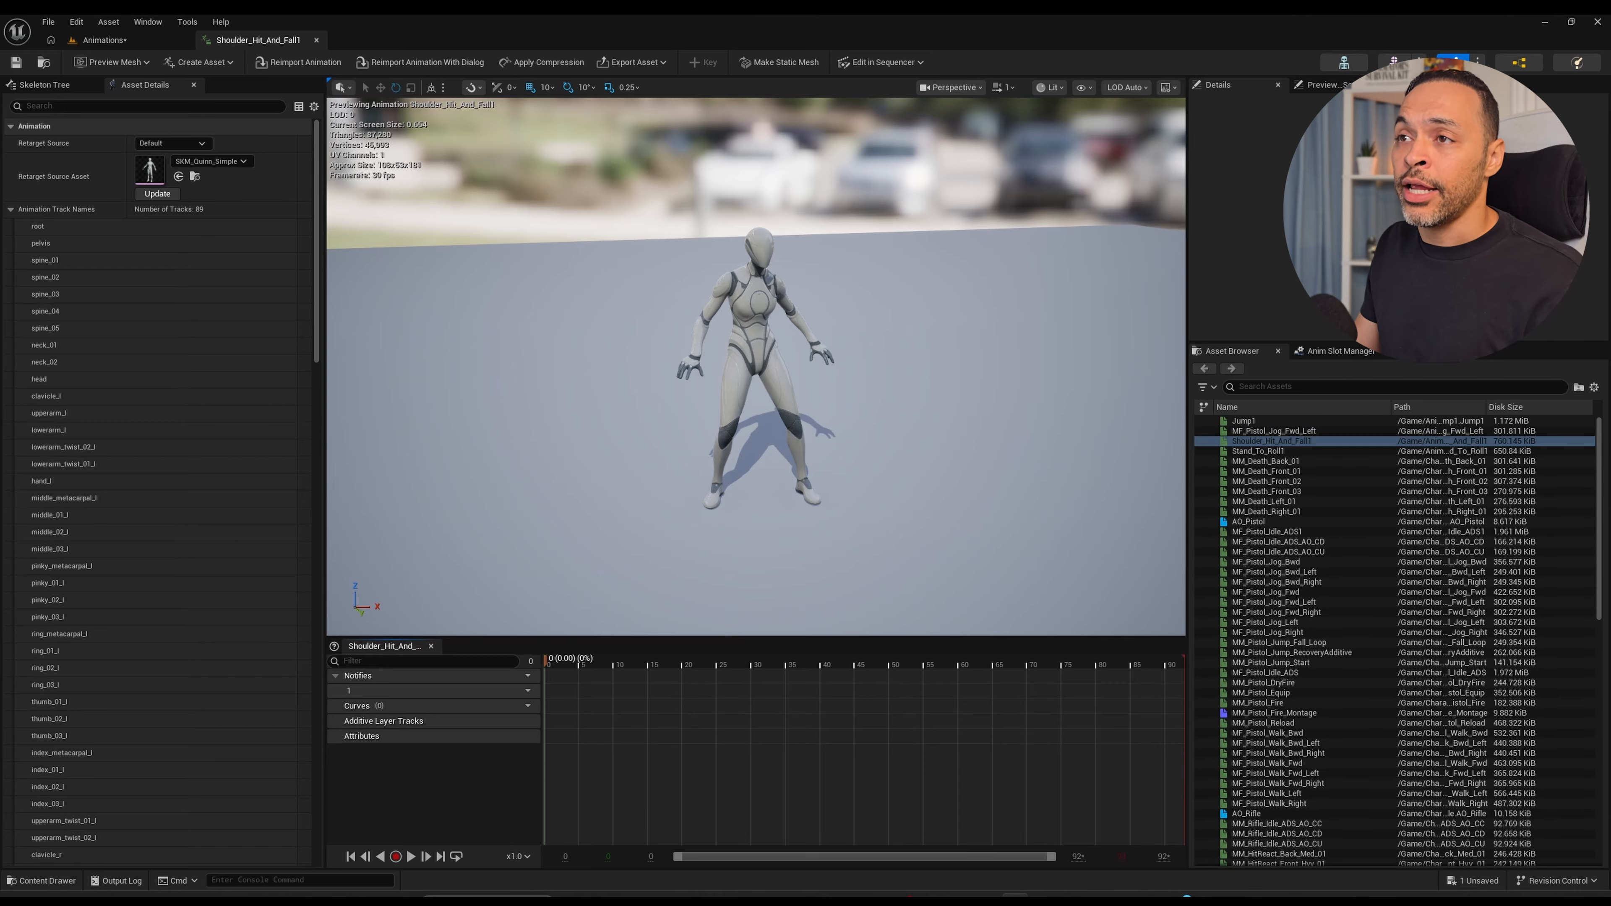
Bake Shoulder_Hit_And_Fall1 to an FKControlRig for editing in Sequencer.
click(883, 63)
click(895, 106)
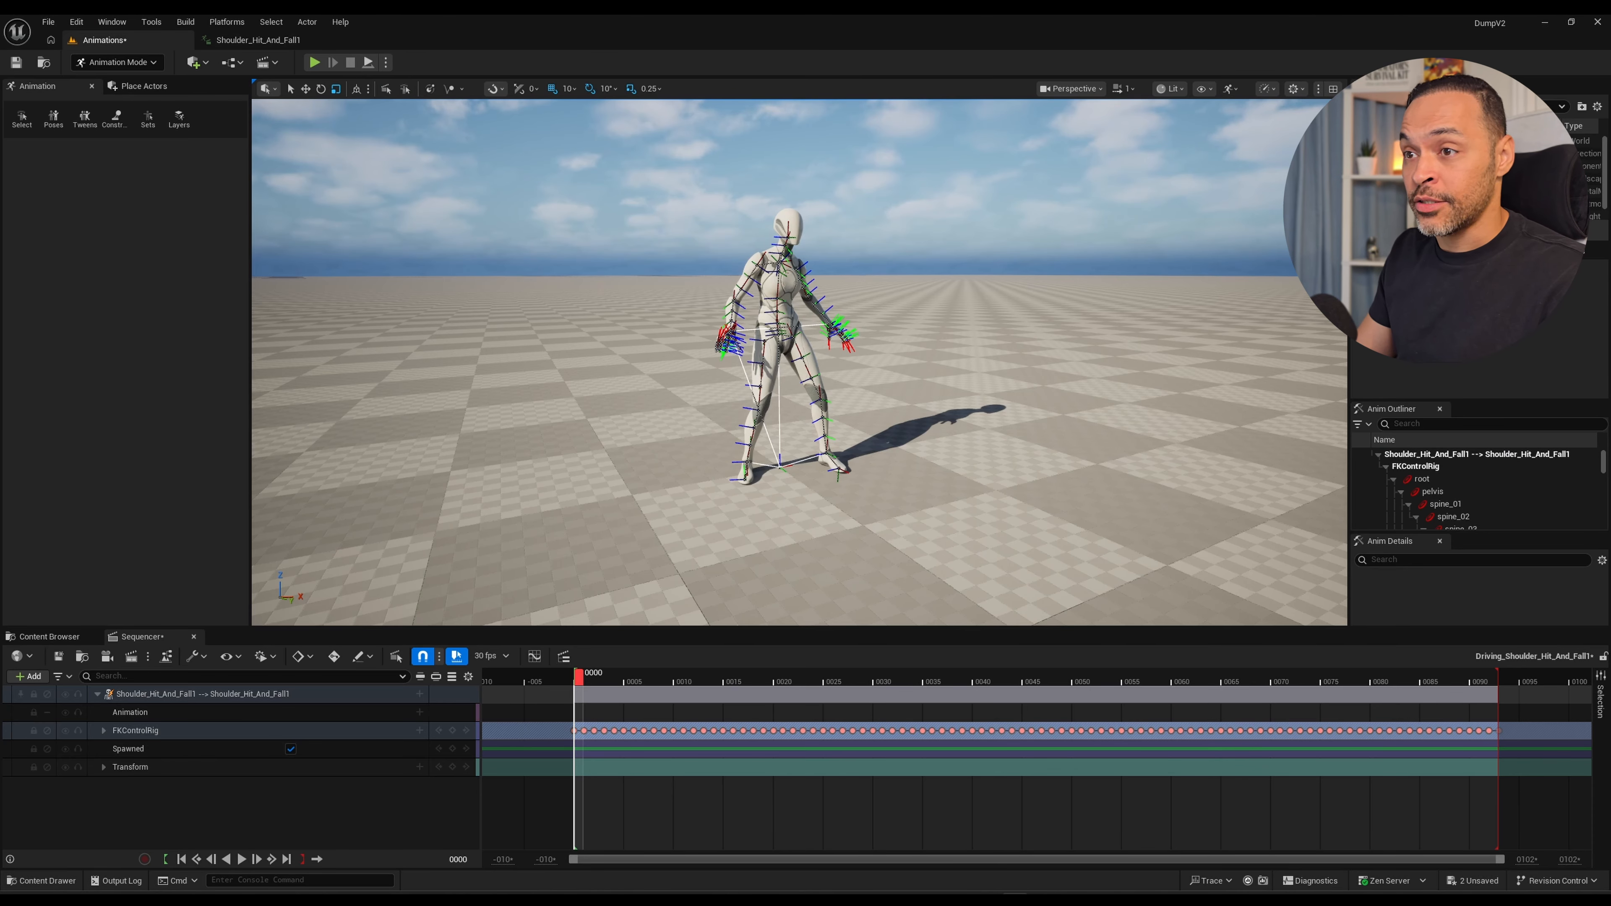
alt+drag(799, 362, 761, 351)
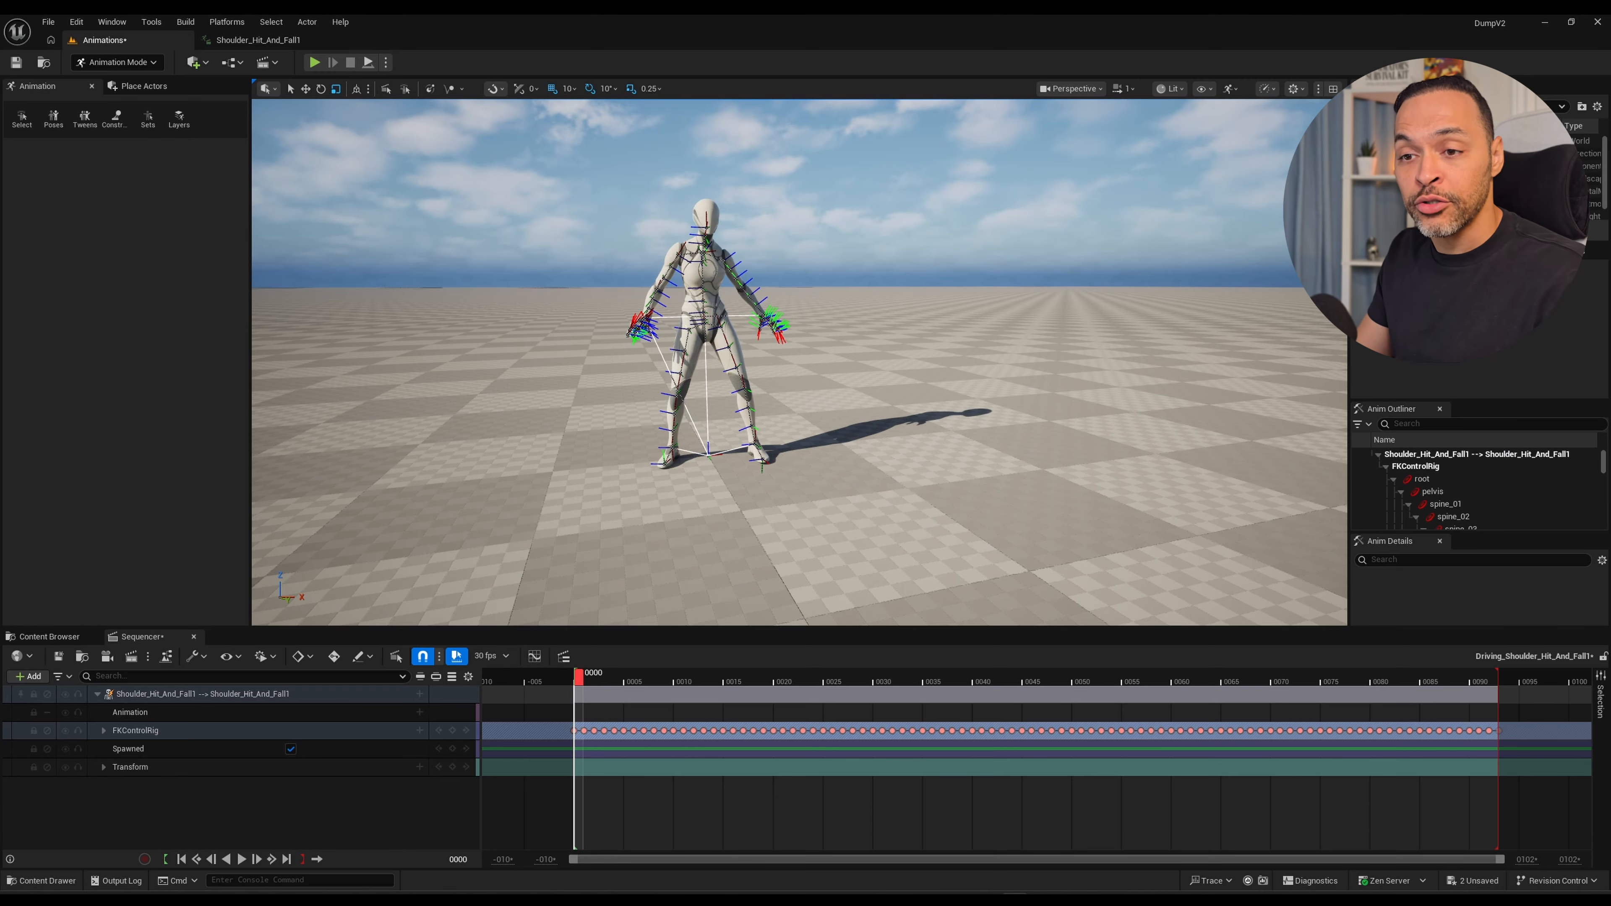
Scrub the baked animation, inspect the FKControlRig track's per-bone keyframes, and return the playhead to frame 0.
drag(578, 678, 698, 678)
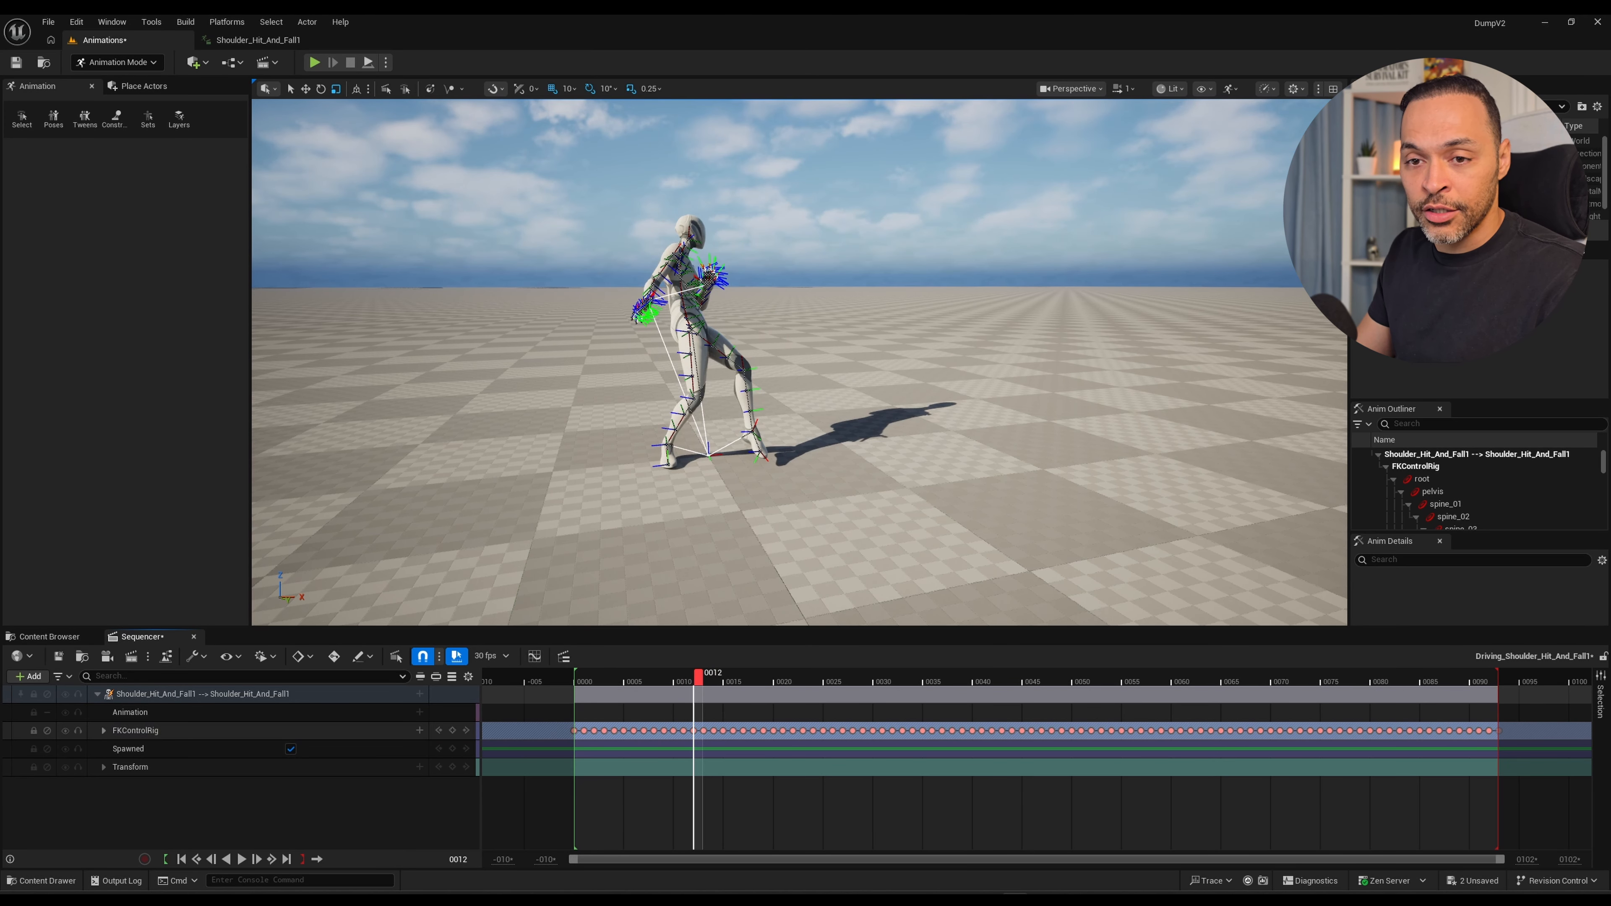
click(103, 731)
scroll(126, 784, down, 6)
scroll(127, 784, up, 6)
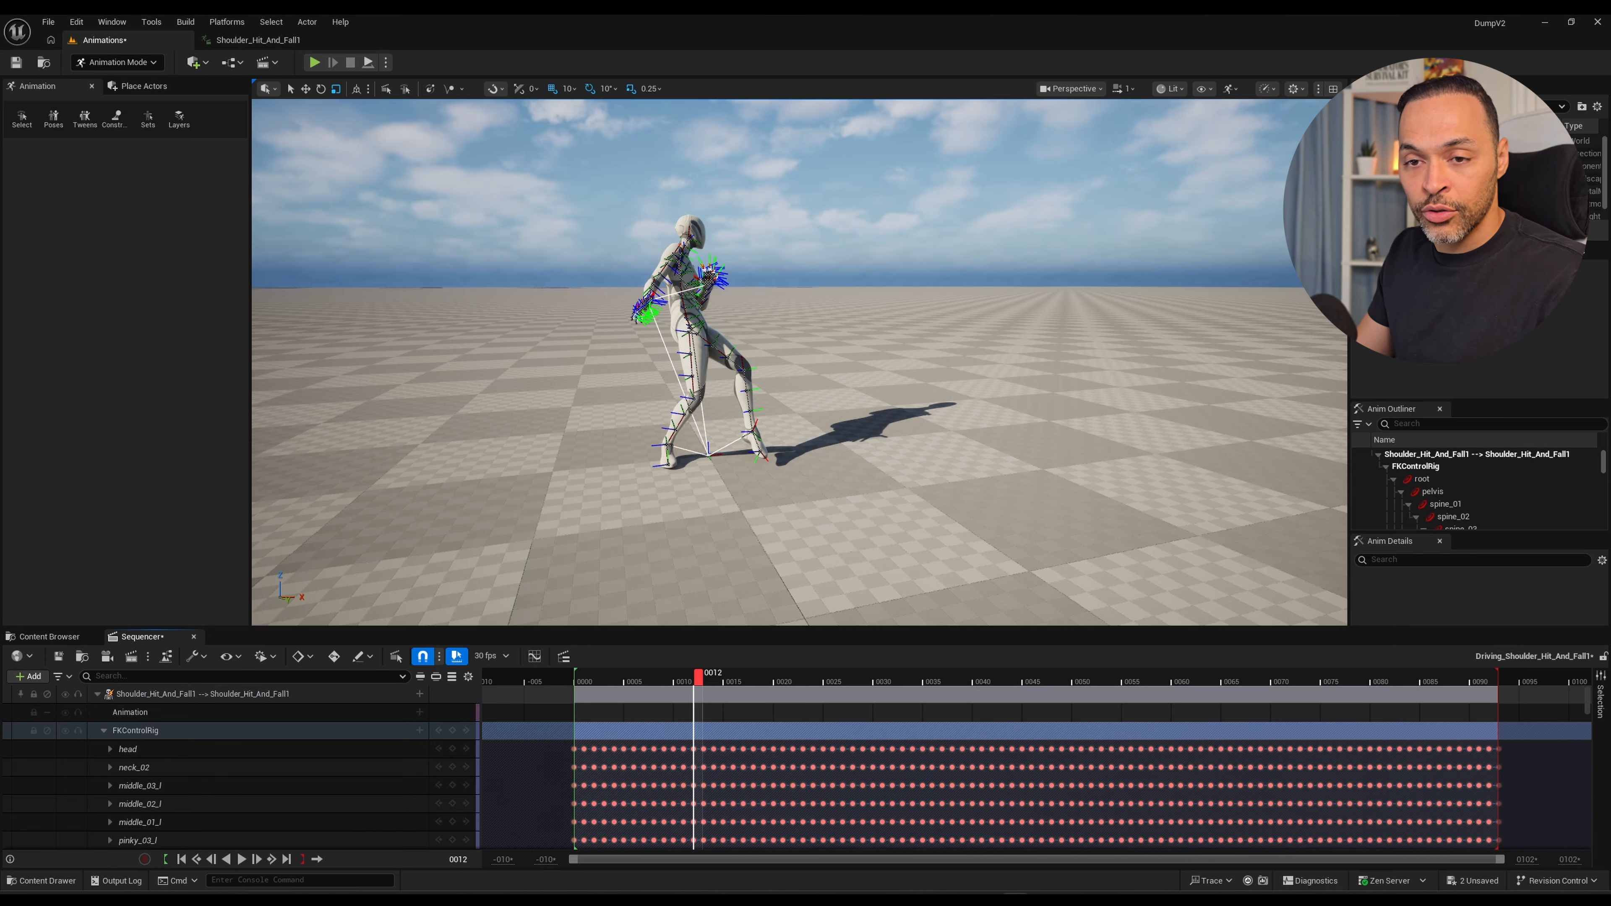
click(103, 731)
click(558, 678)
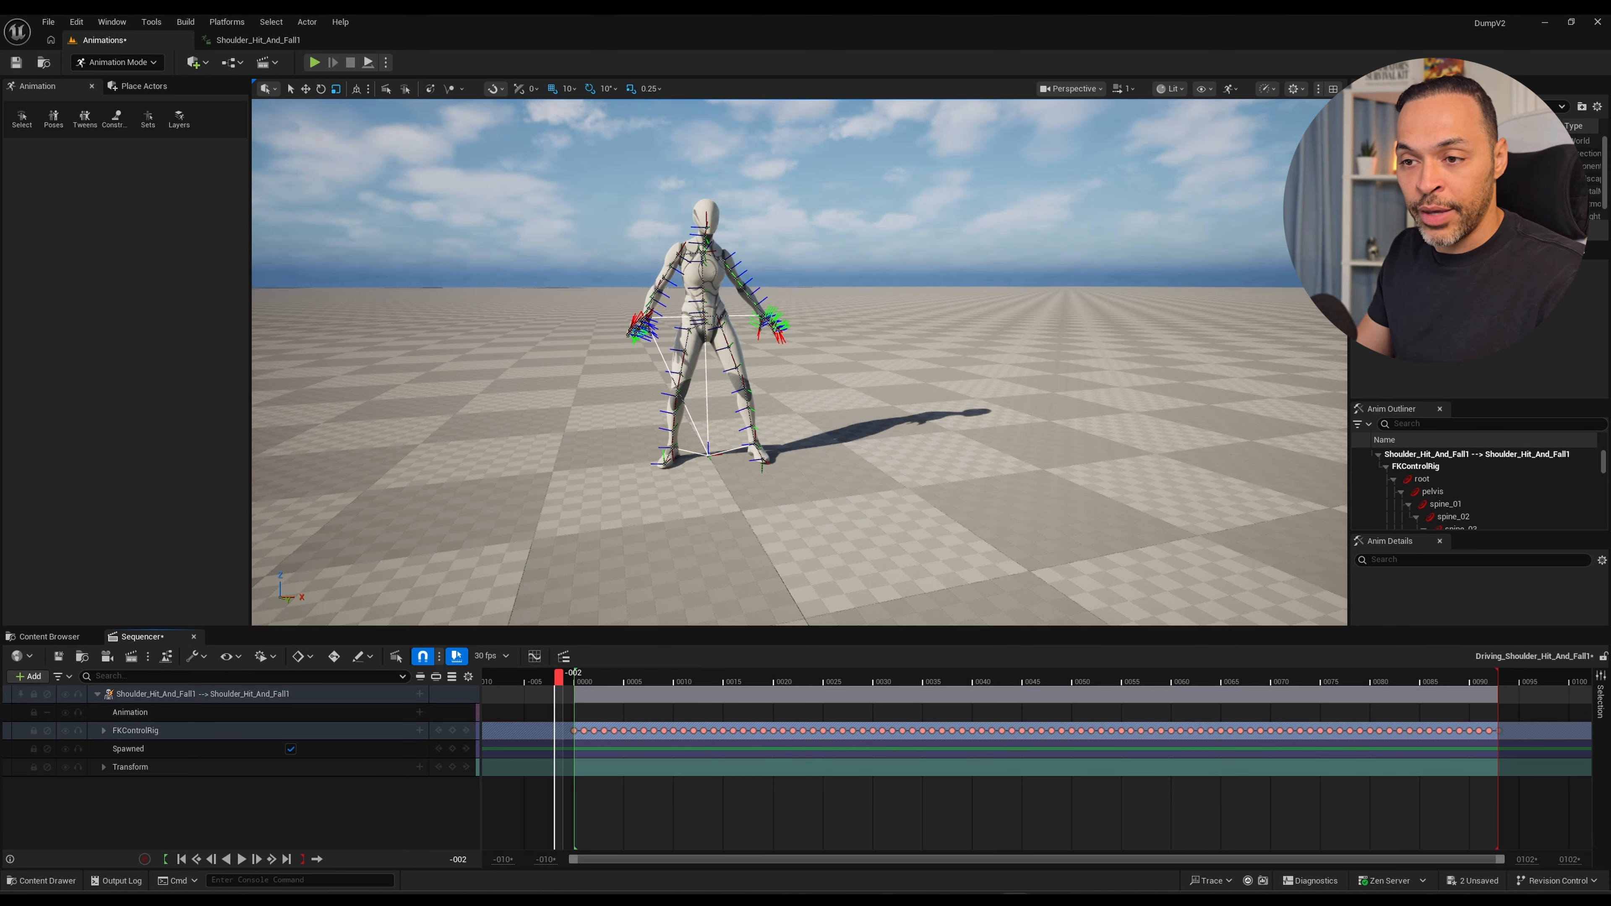
drag(559, 677, 589, 678)
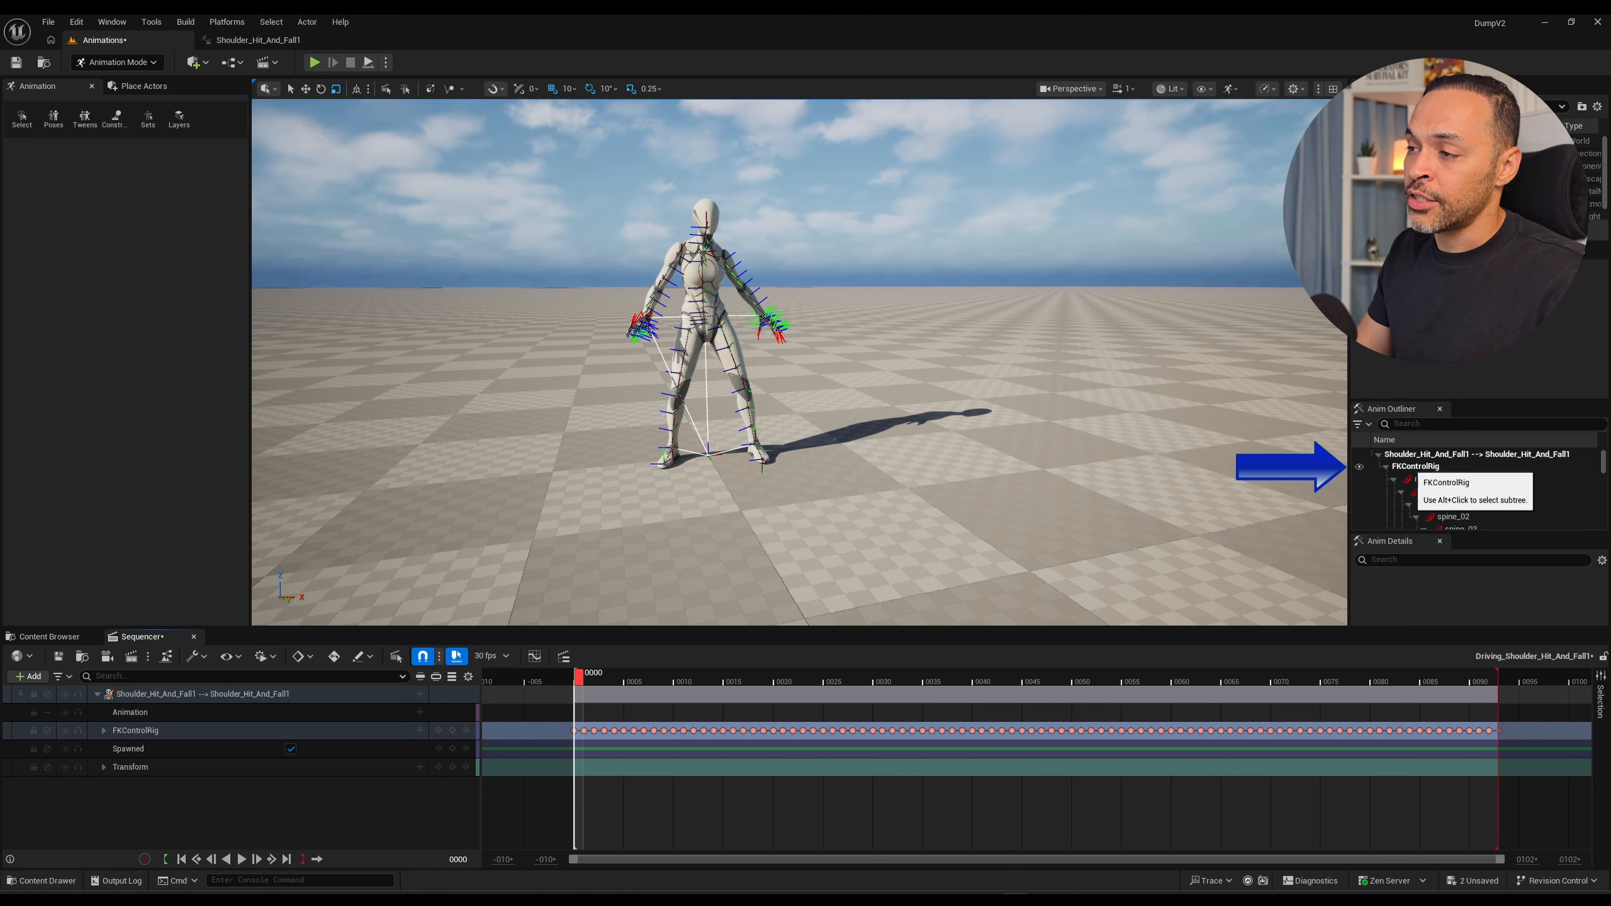
Hide the FKControlRig controls in the viewport using the rig's visibility toggle.
click(1414, 467)
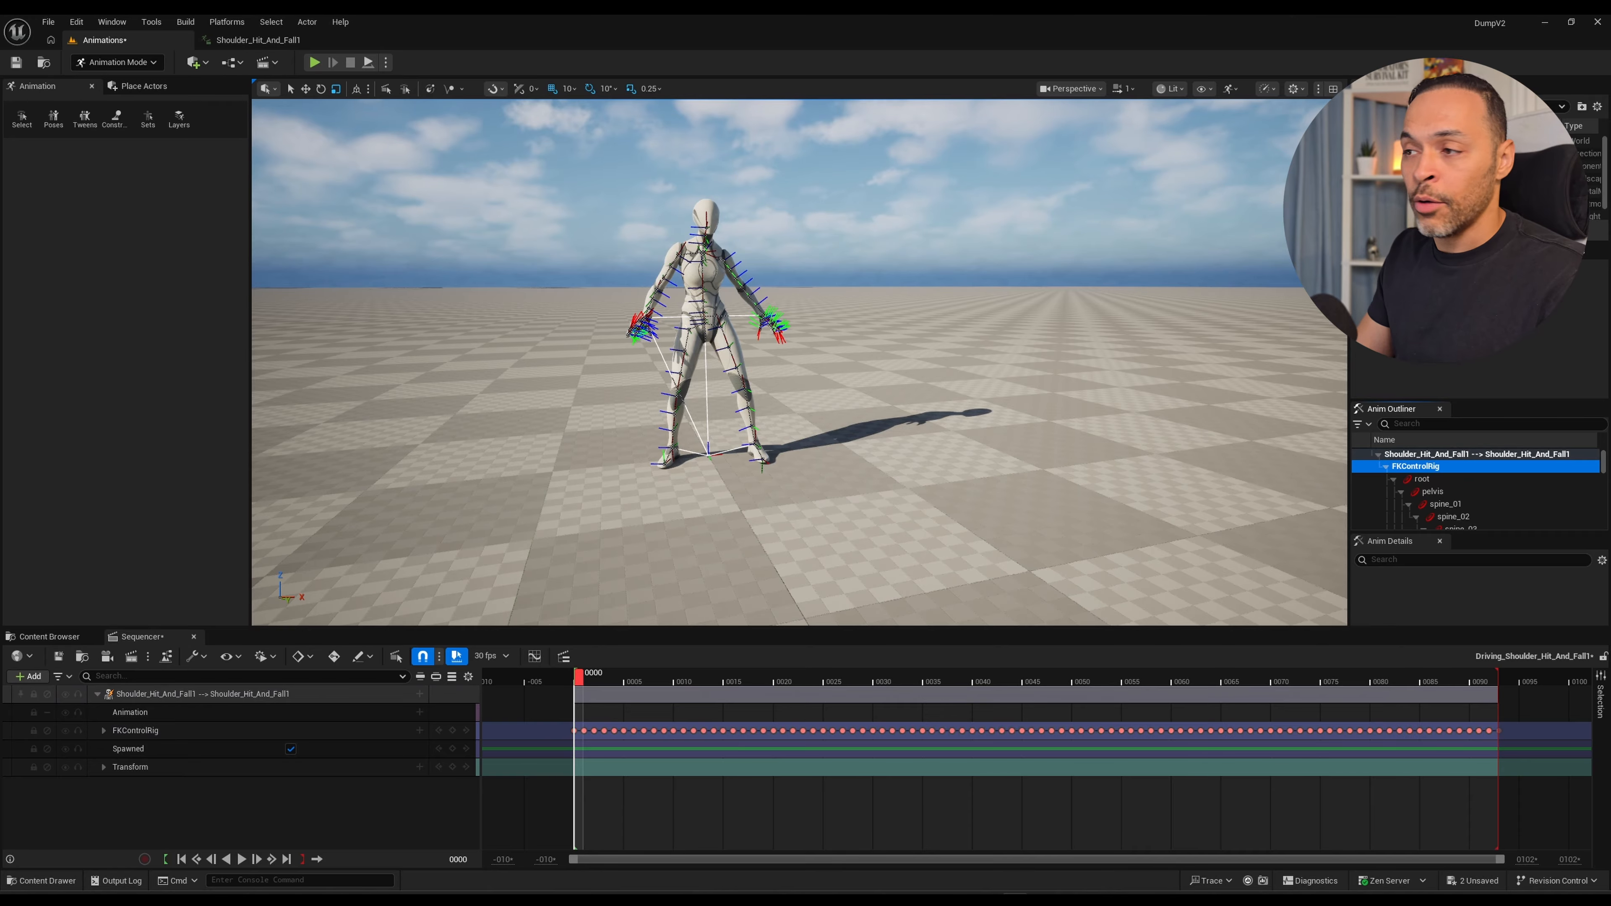
click(1359, 467)
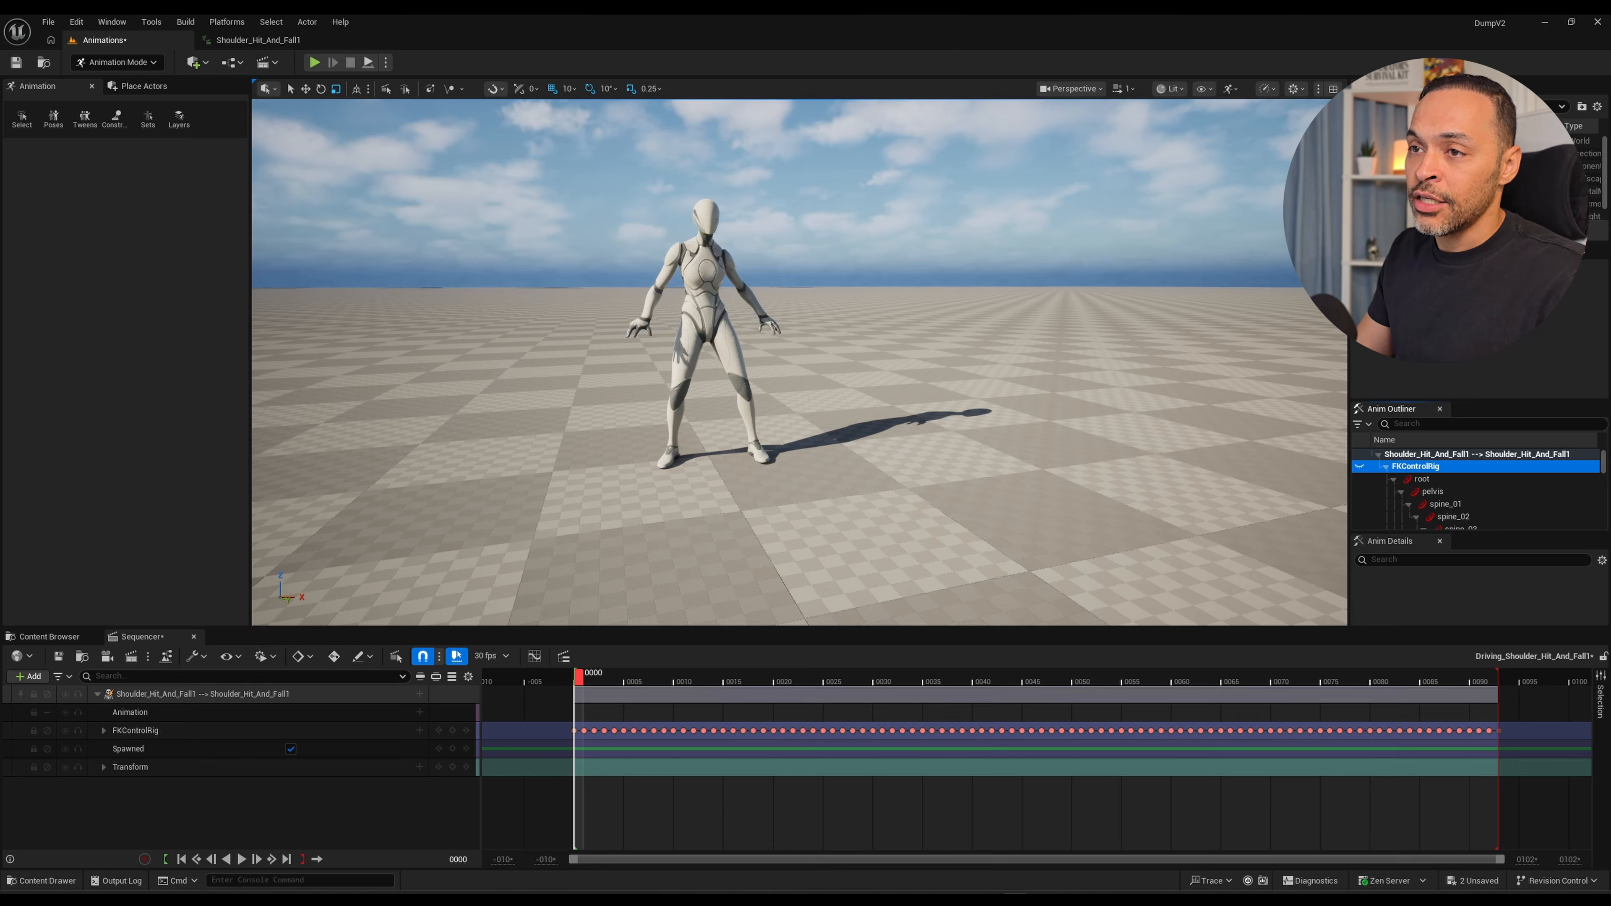
click(1359, 467)
click(1359, 467)
click(1359, 467)
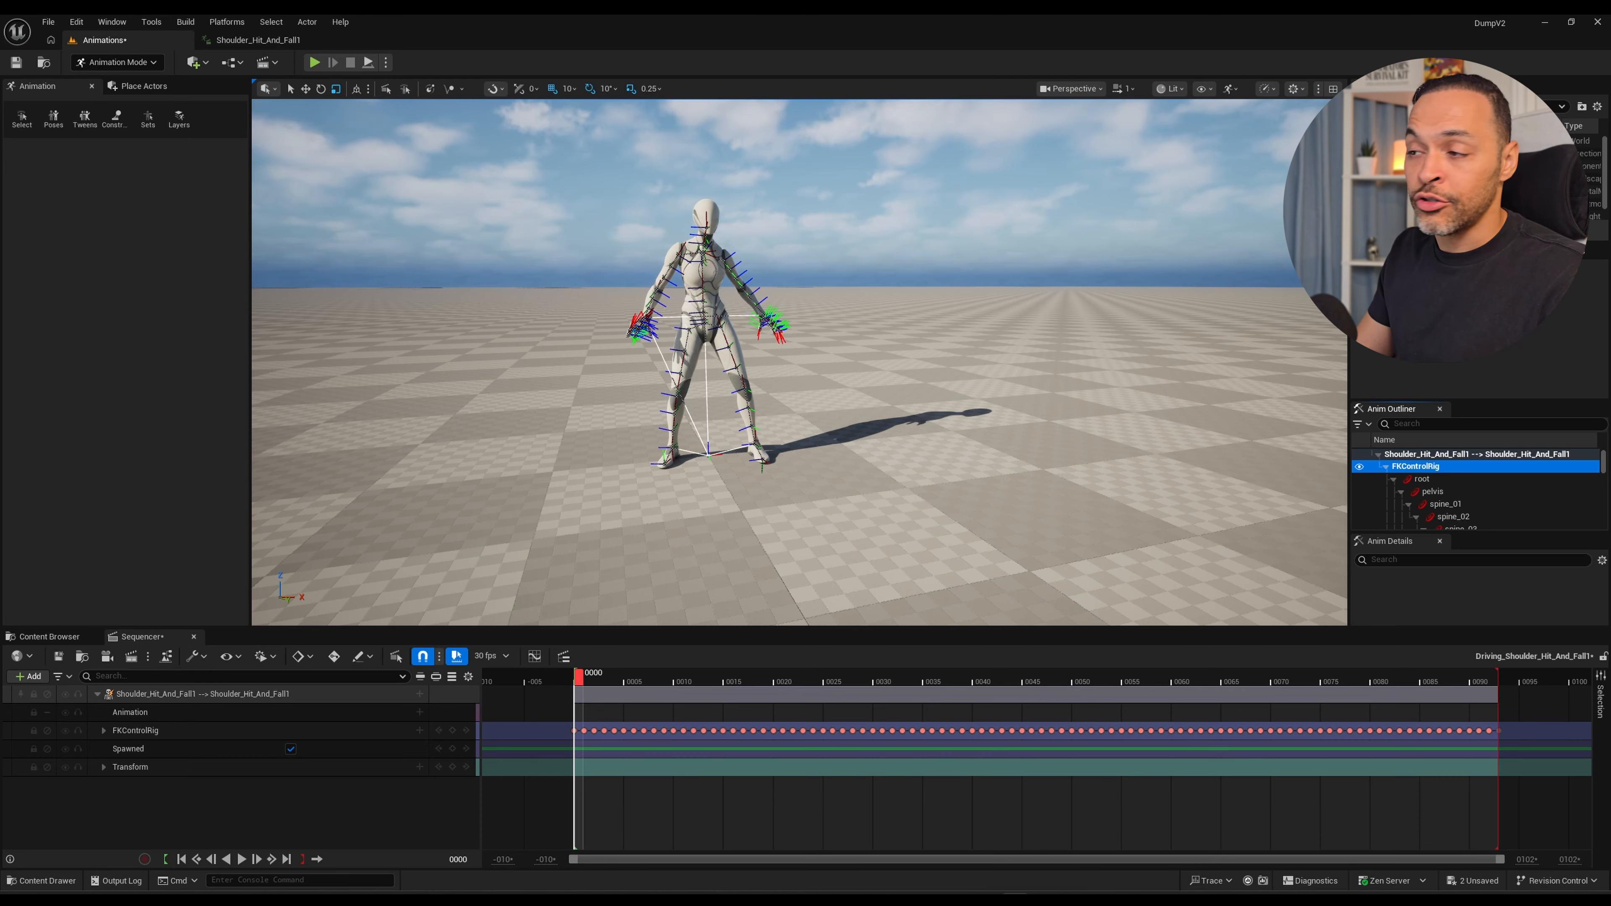
click(1359, 467)
click(1360, 466)
click(1360, 467)
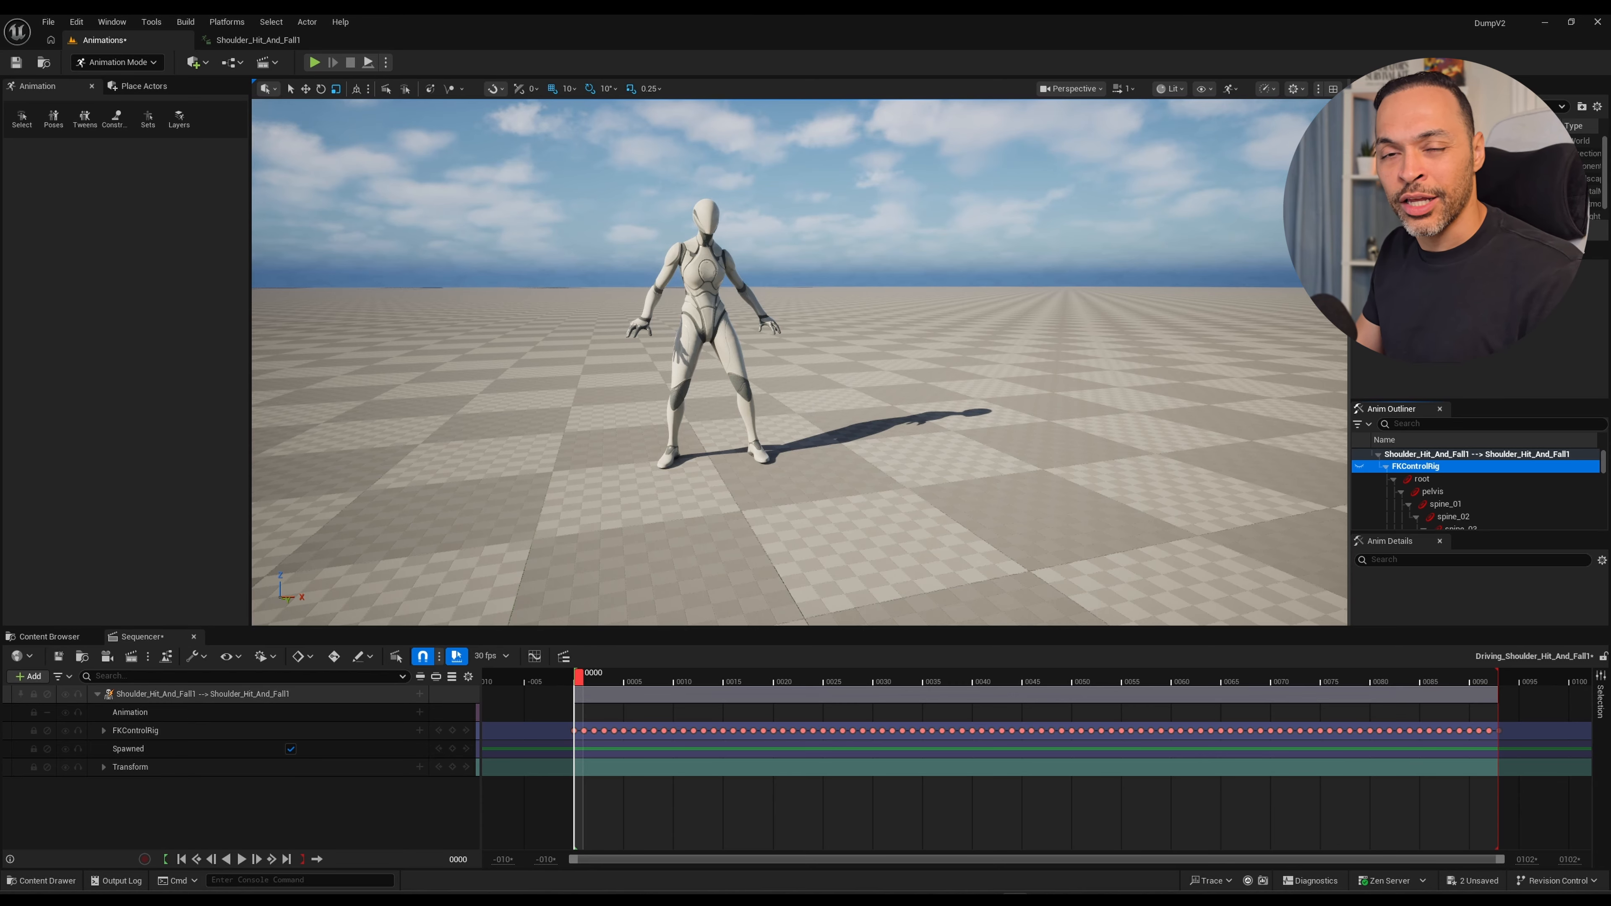
Enable looping in Sequencer and play back the hit-and-fall animation from a side view.
alt+drag(799, 381, 834, 381)
key(space)
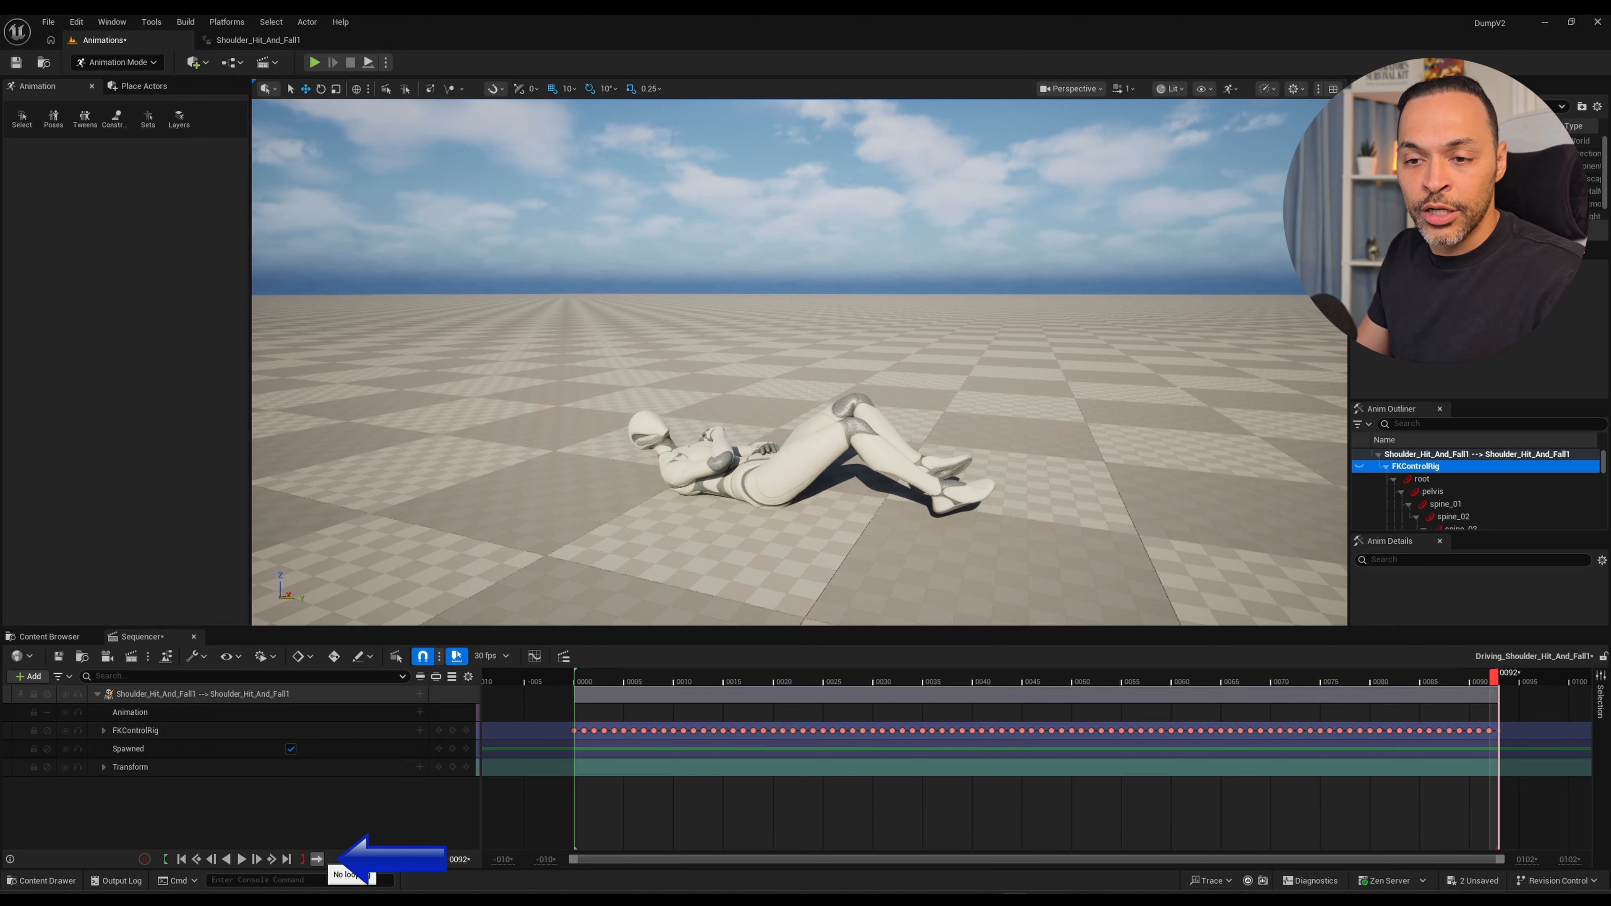
key(space)
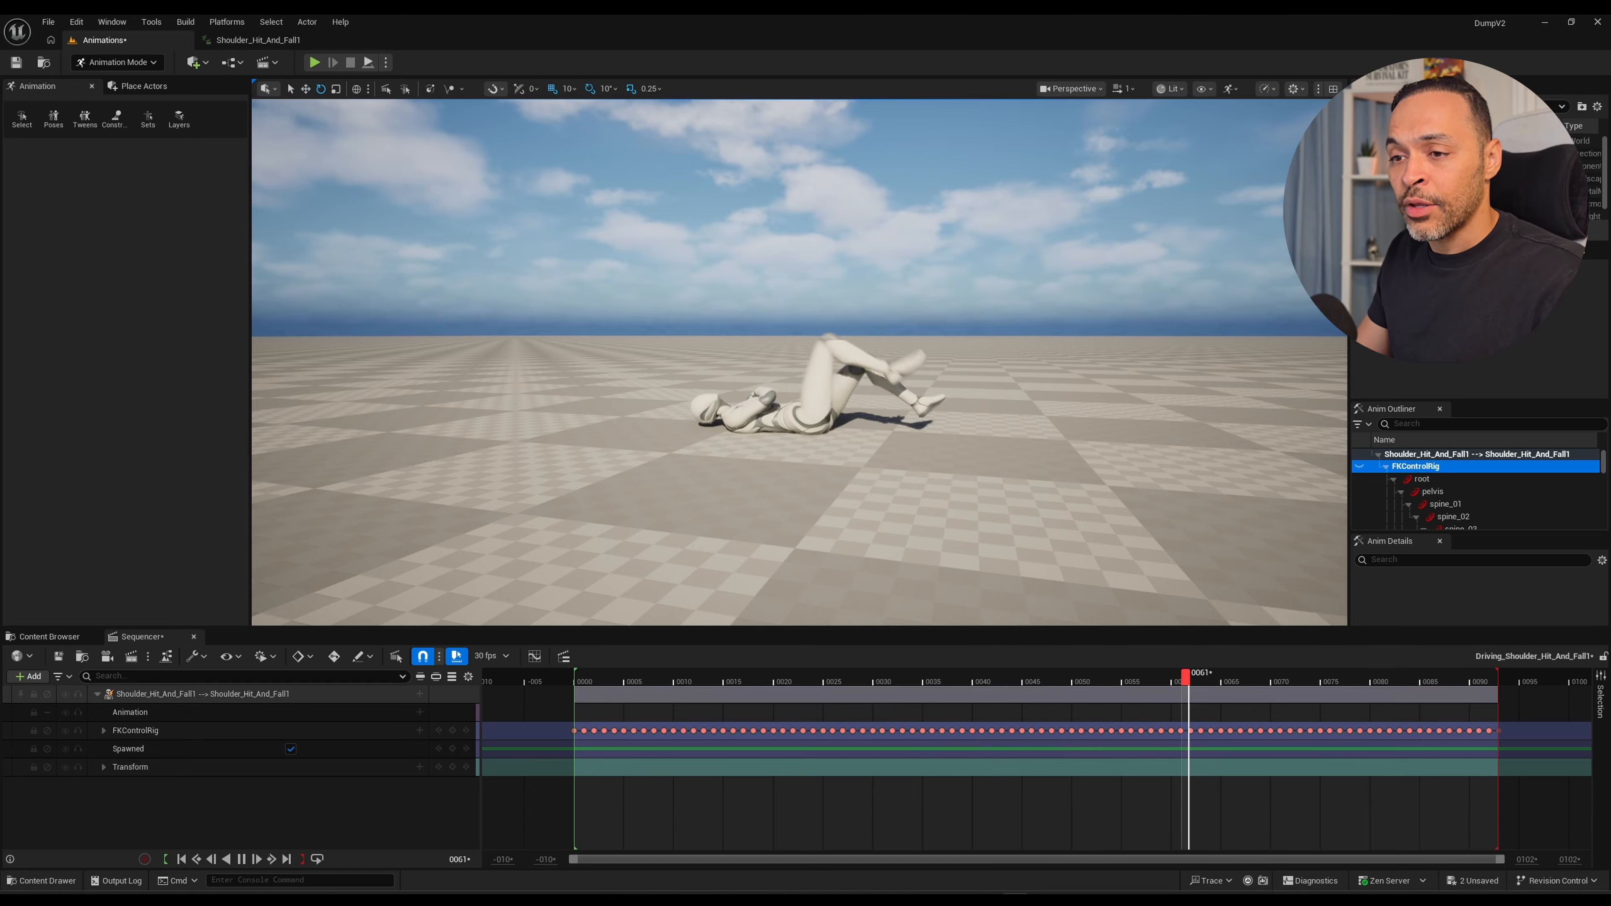
key(space)
Return the playhead to frame 0, view the mannequin from the front, and scrub forward to frame 8.
click(579, 681)
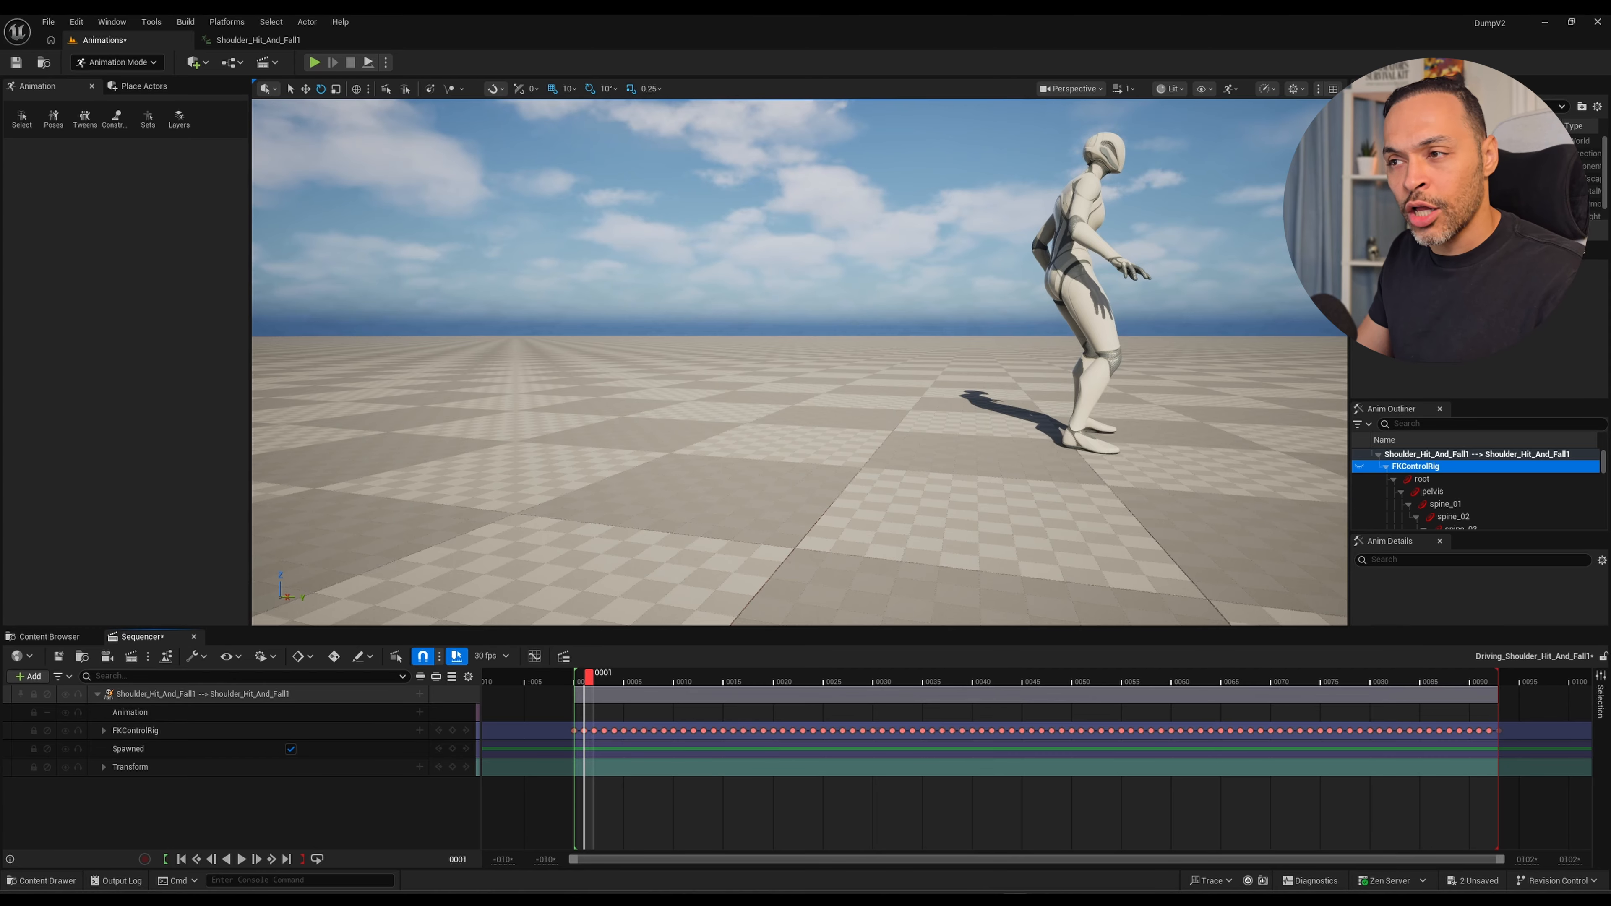
right_drag(801, 381, 609, 403)
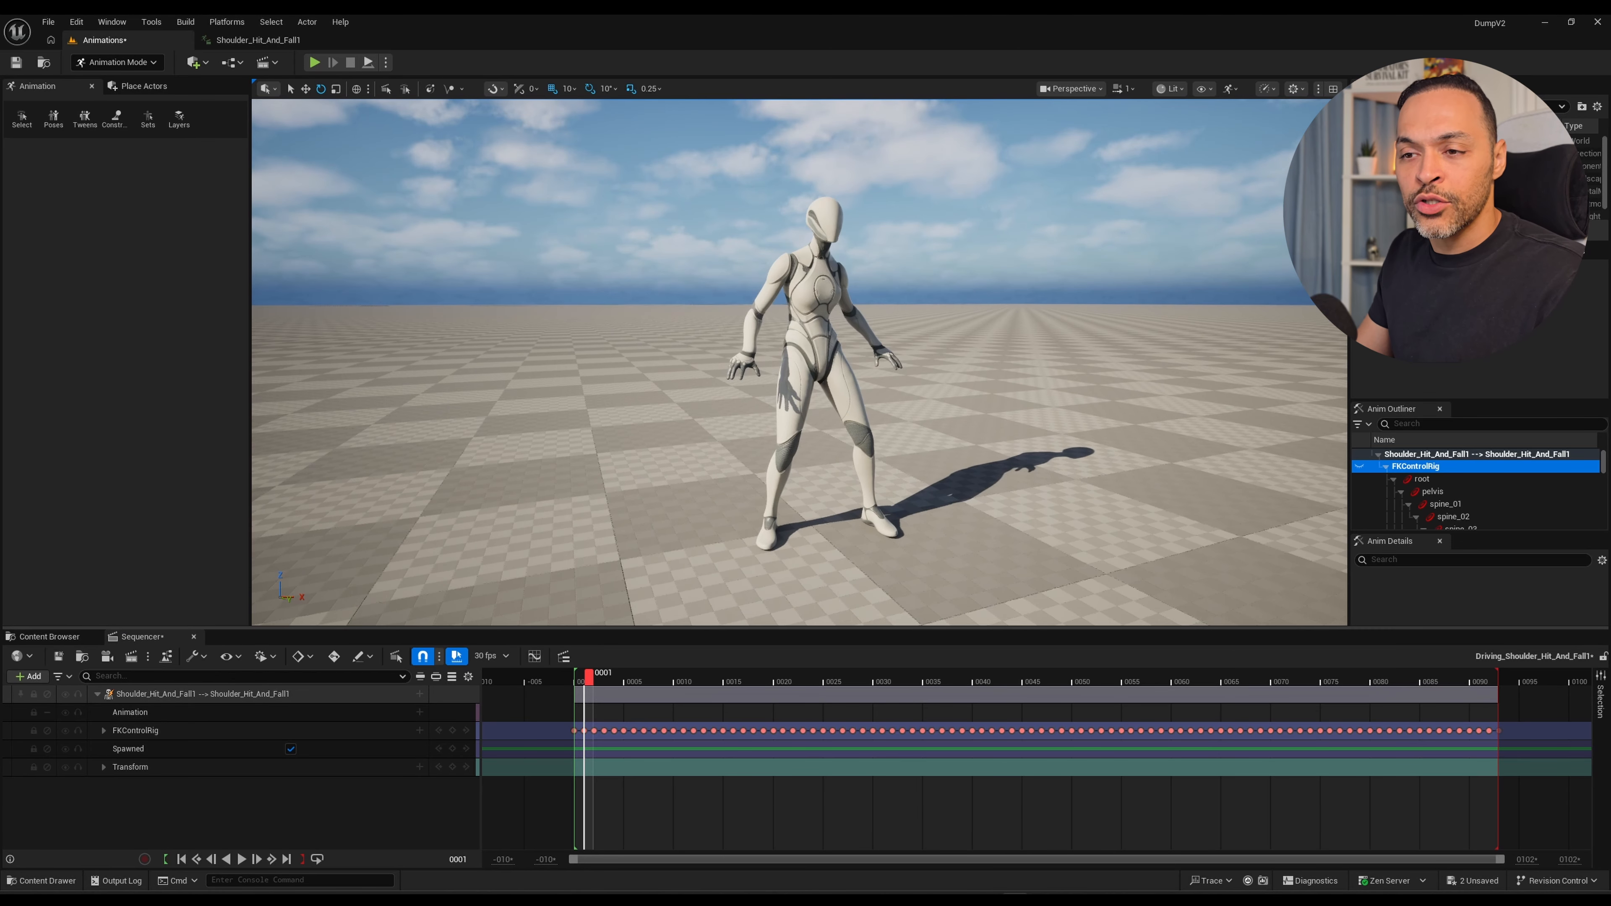
key(Left)
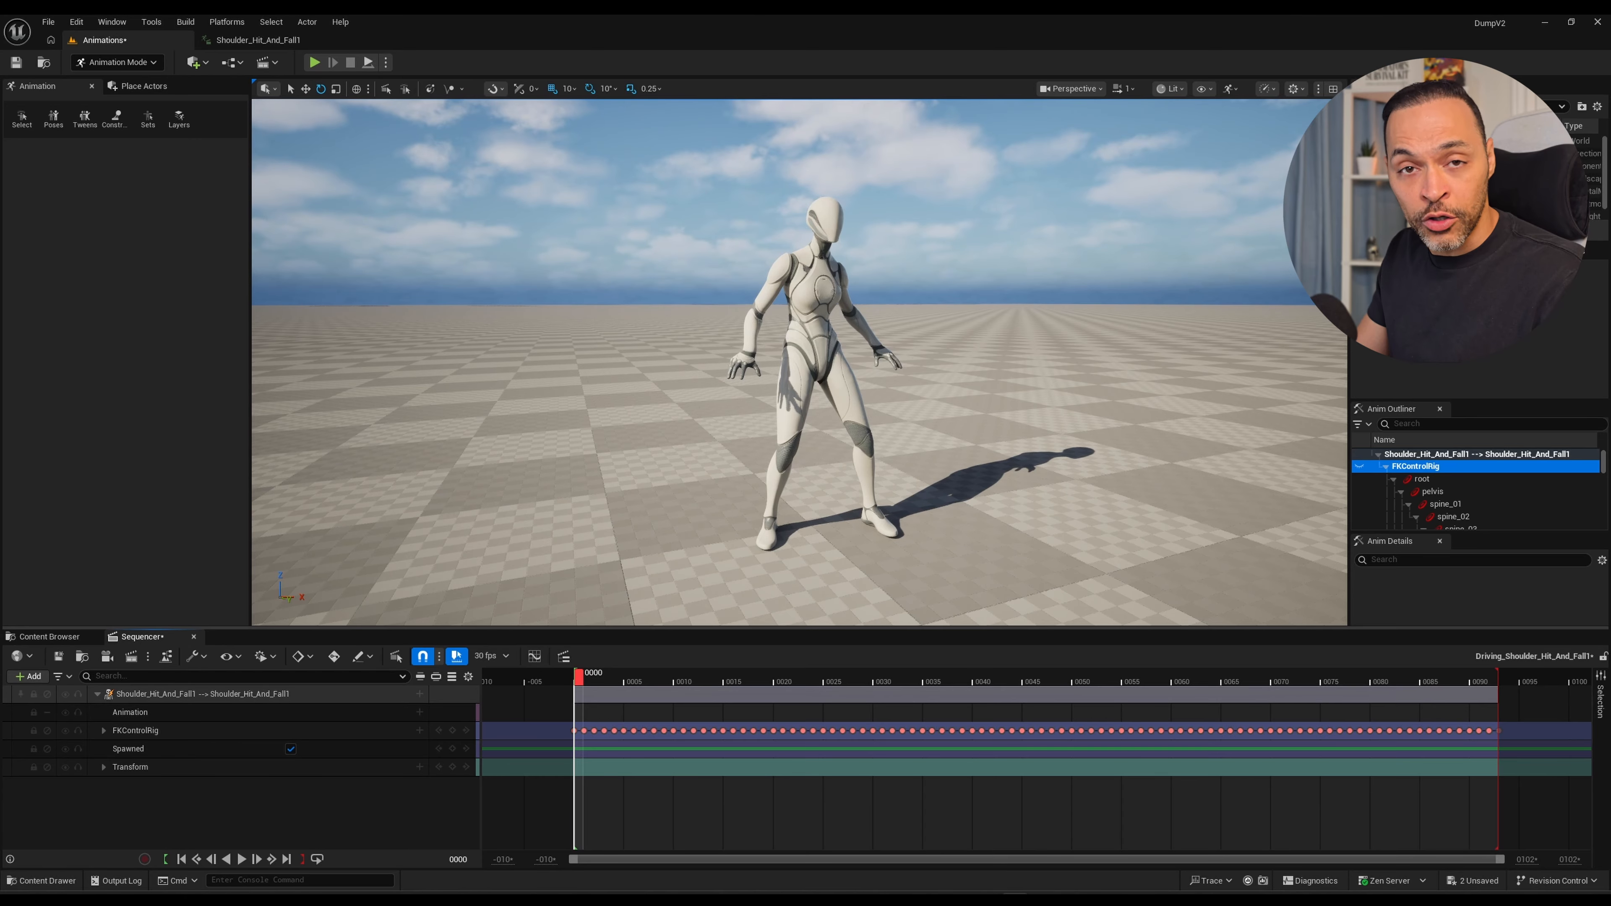
mouse_move(578, 677)
mouse_down()
mouse_move(665, 677)
mouse_move(578, 677)
mouse_up()
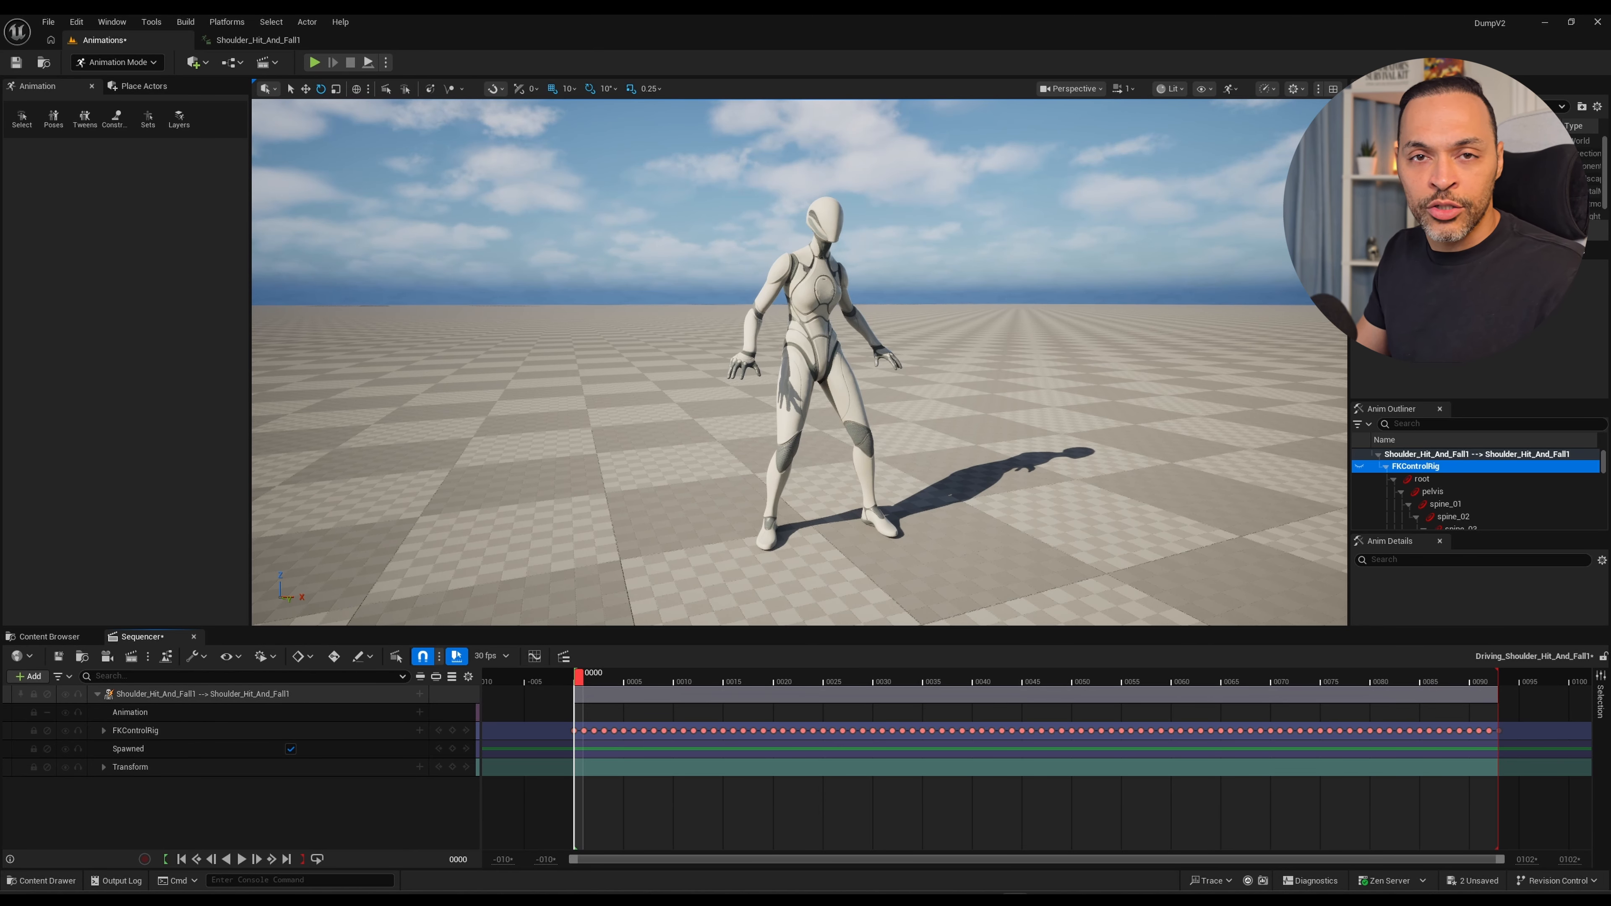
drag(579, 678, 658, 678)
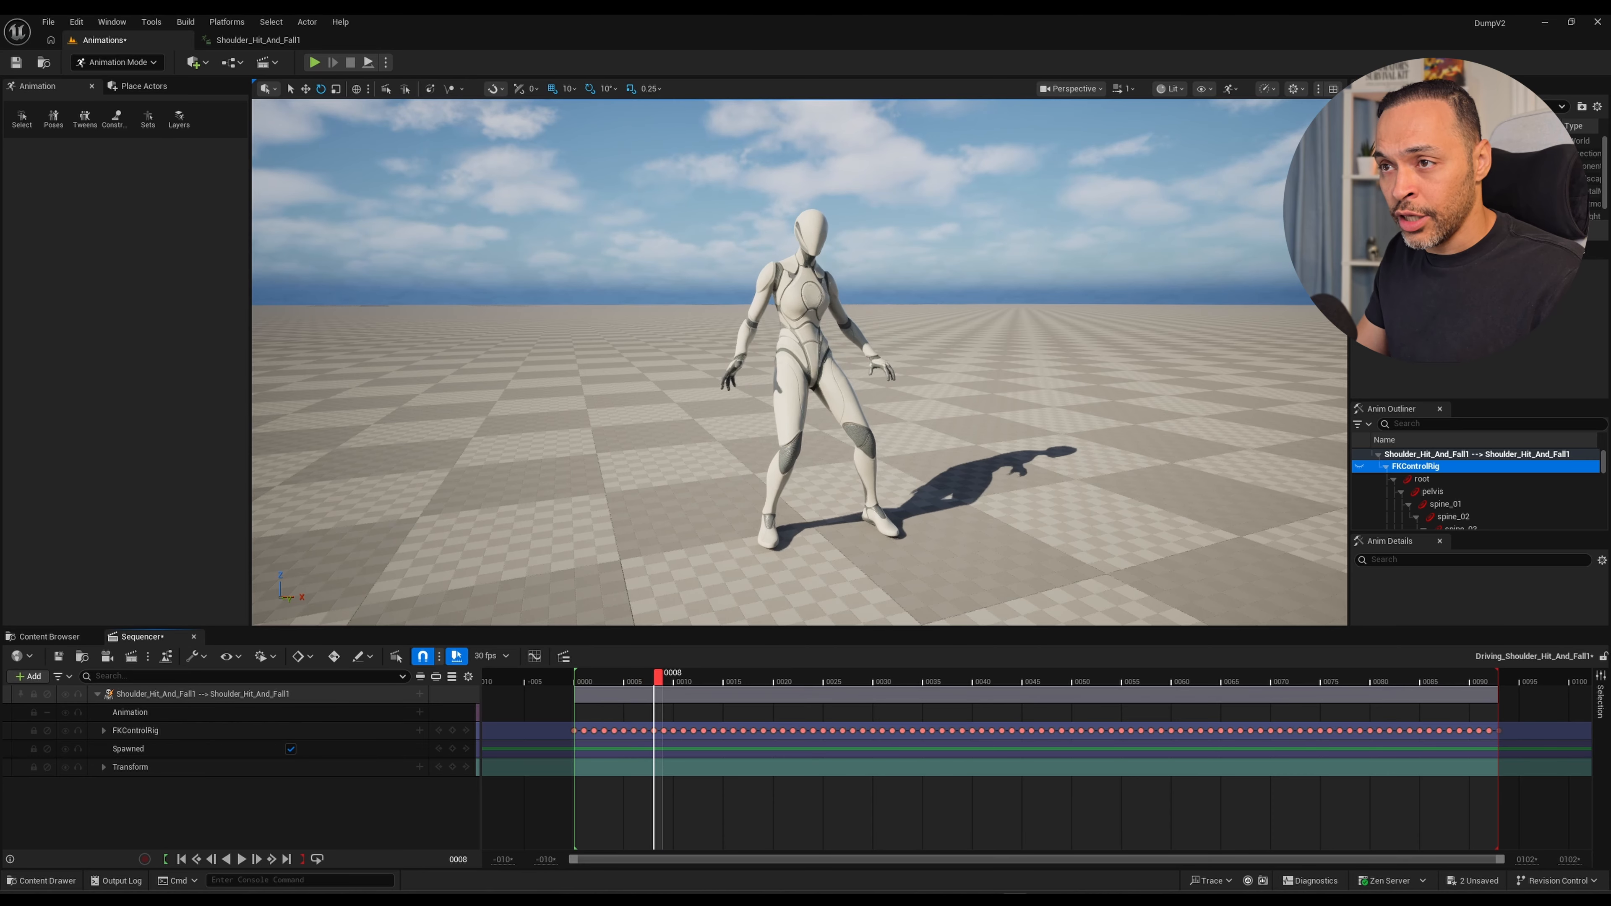
alt+drag(800, 381, 742, 379)
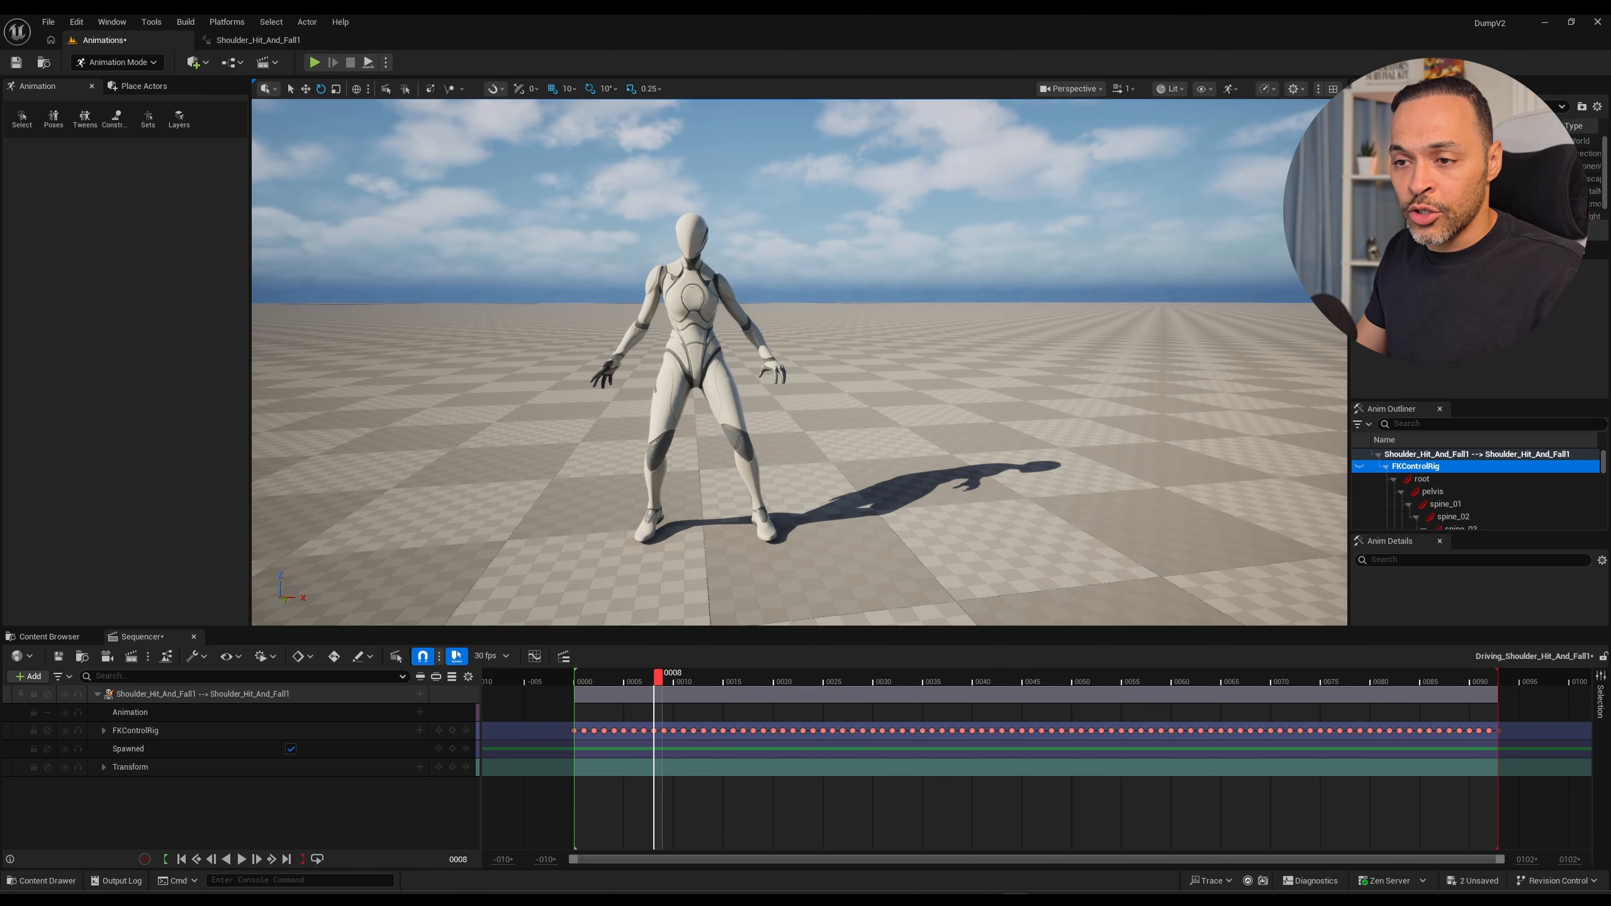
Delete the FKControlRig keyframes from frame 1 to frame 8, keeping the keyframes at frame 0 and frame 9.
mouse_move(659, 674)
mouse_down()
mouse_move(580, 674)
mouse_move(678, 674)
mouse_up()
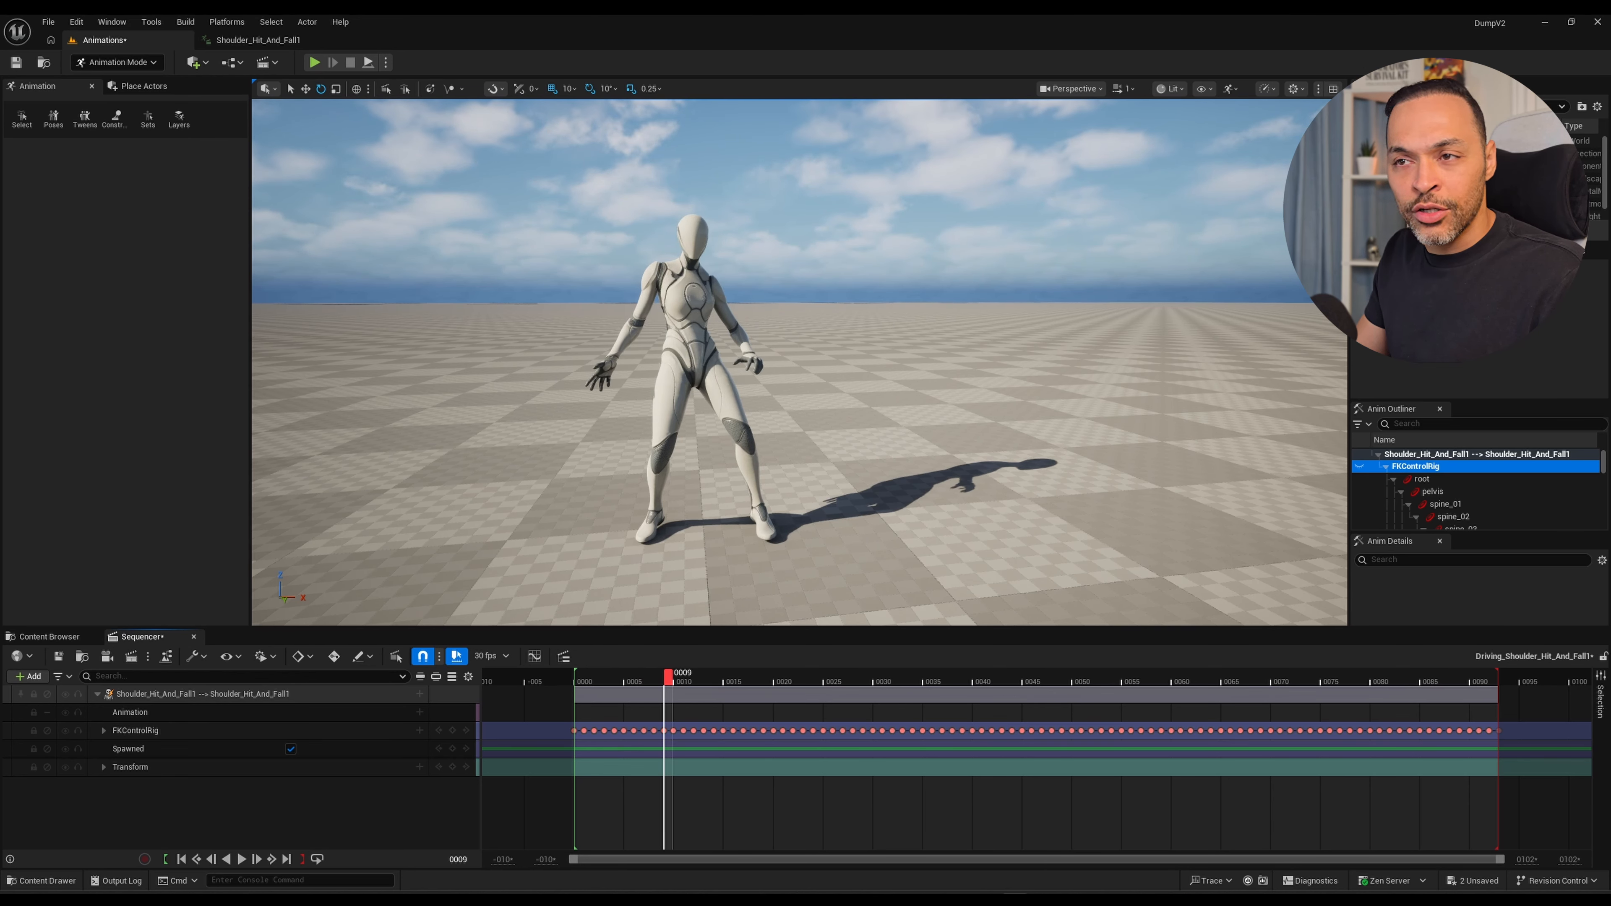
key(Right)
key(Left)
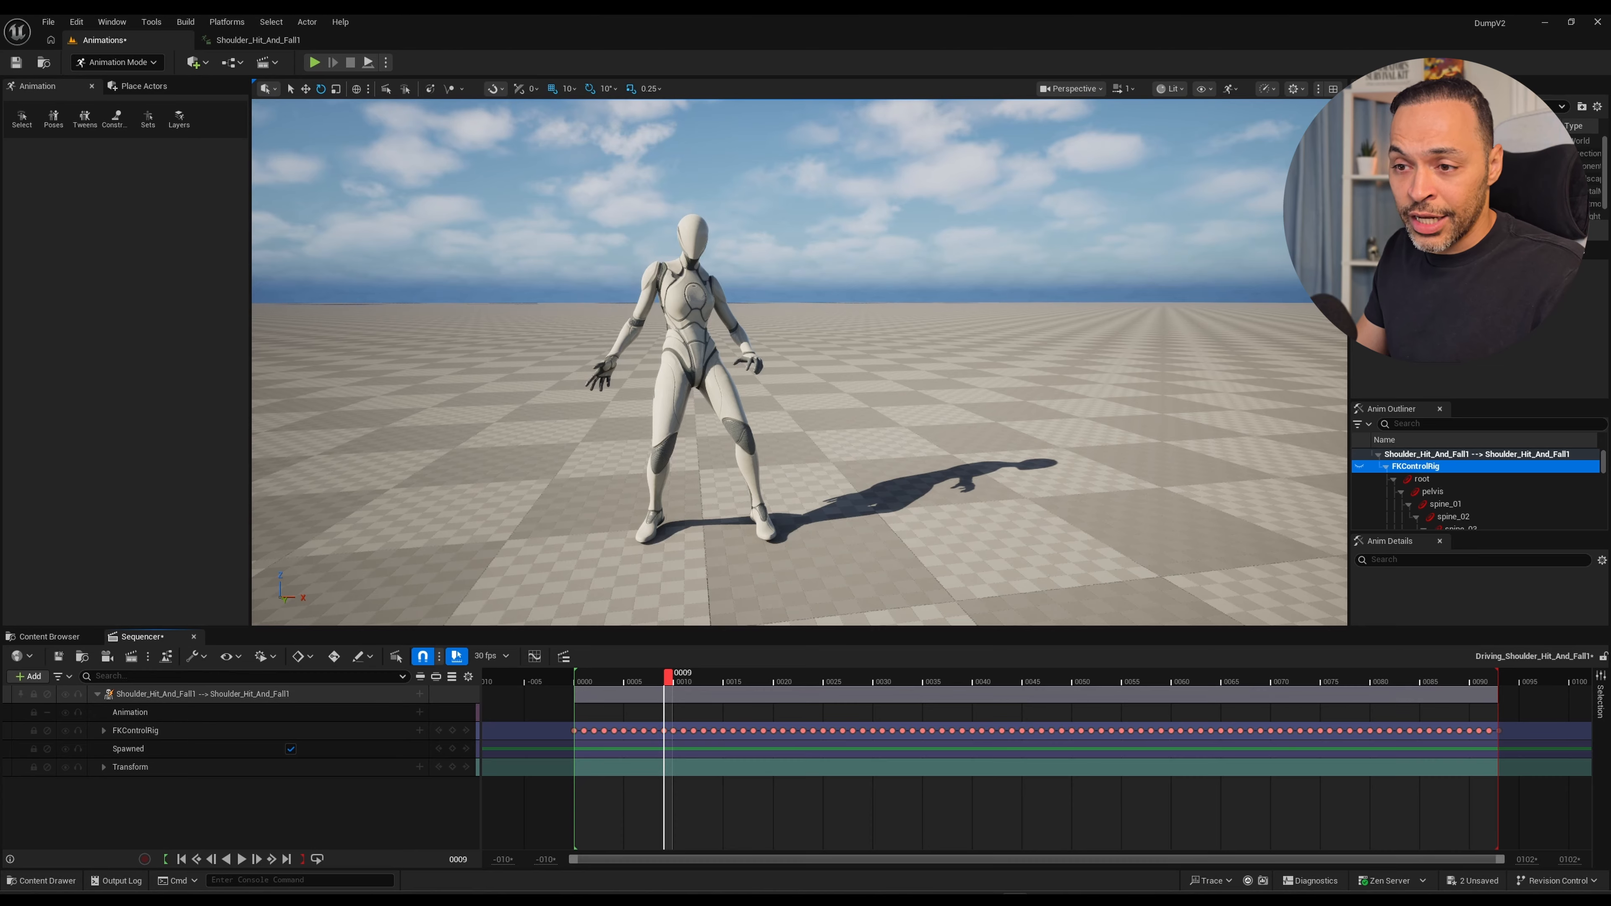
drag(659, 771, 625, 722)
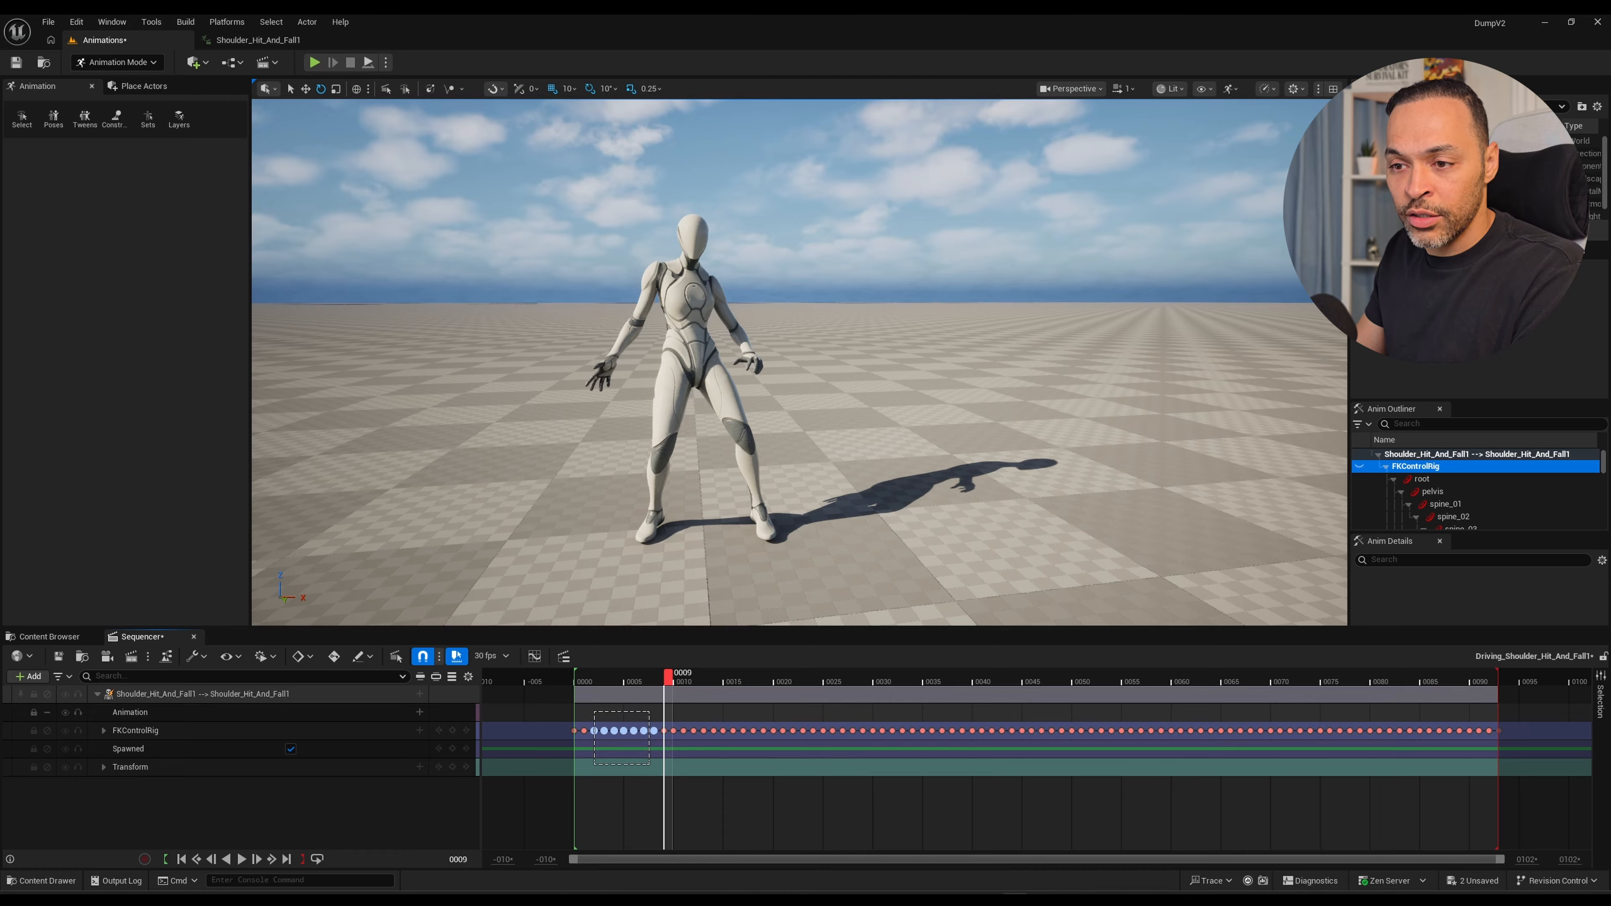
key(Delete)
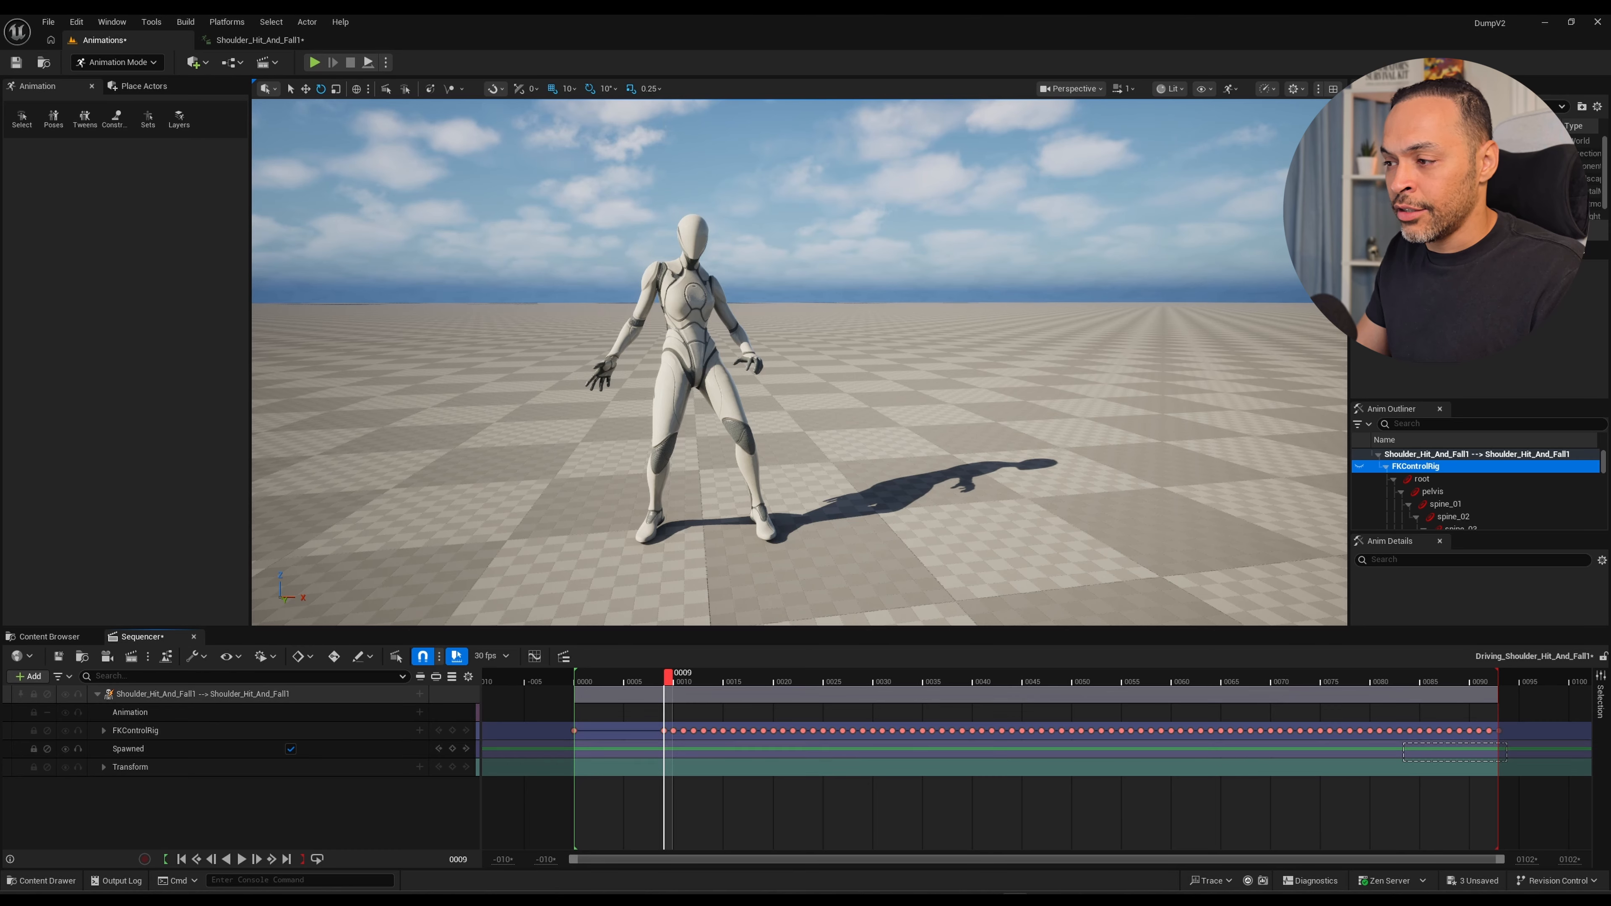
Shift all FKControlRig keyframes from frame 9 onward so they start at frame 1, and return the playhead to frame 0.
drag(1507, 760, 683, 731)
key(ctrl+z)
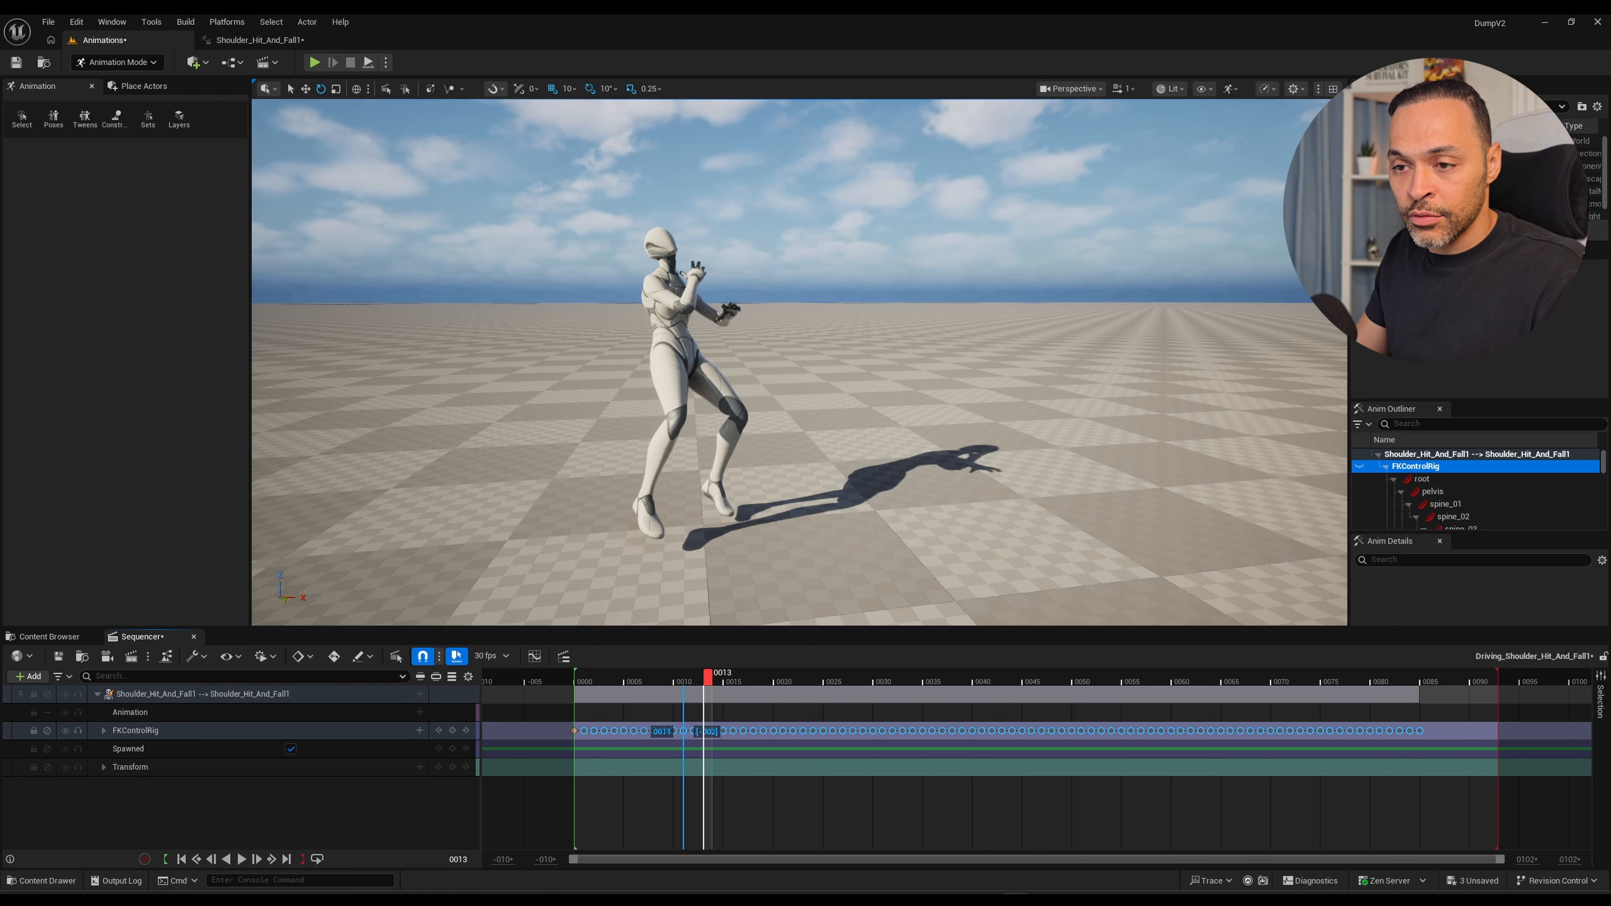
drag(708, 678, 578, 678)
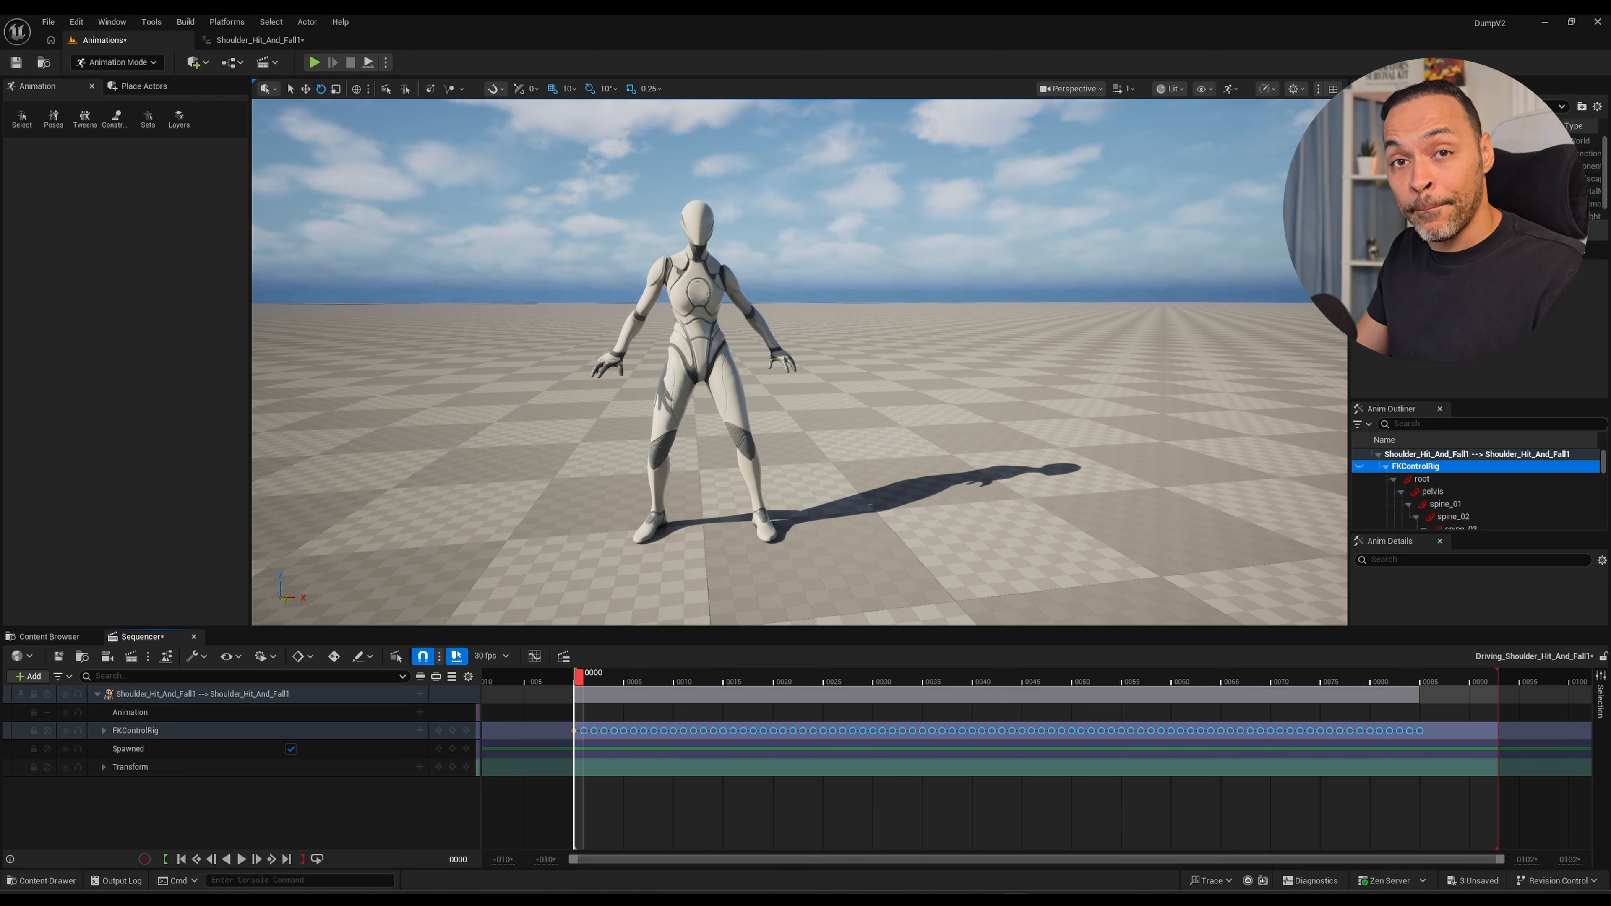
mouse_move(578, 678)
mouse_down()
mouse_move(609, 677)
mouse_move(577, 678)
mouse_up()
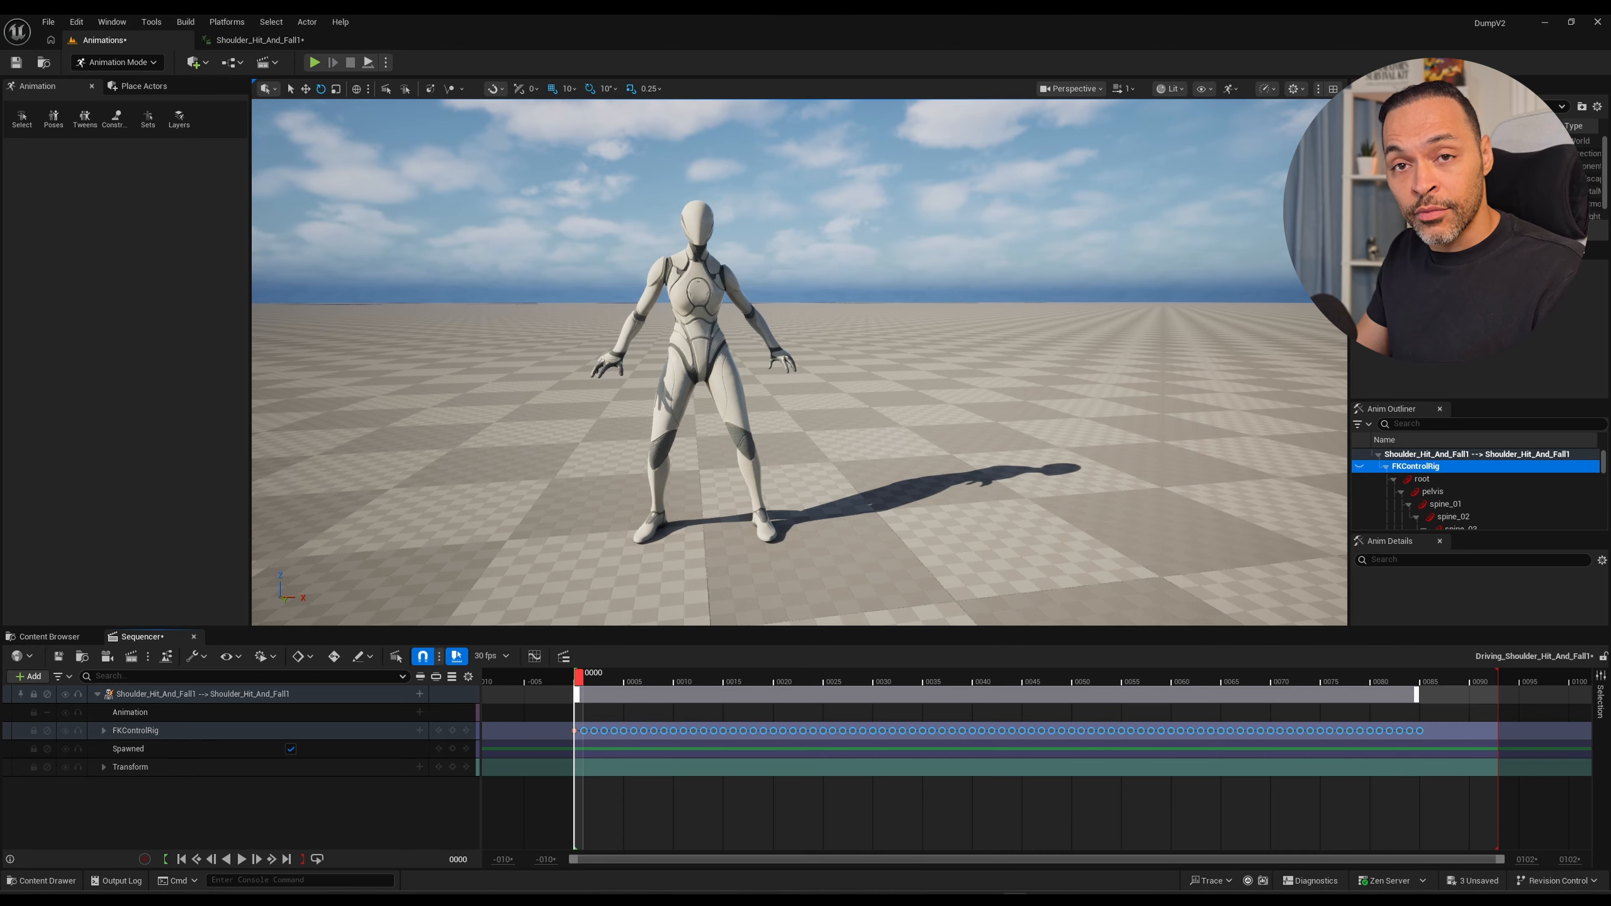
Shorten the playback range to end at the last shifted keyframe and play back the tightened fall animation.
key(space)
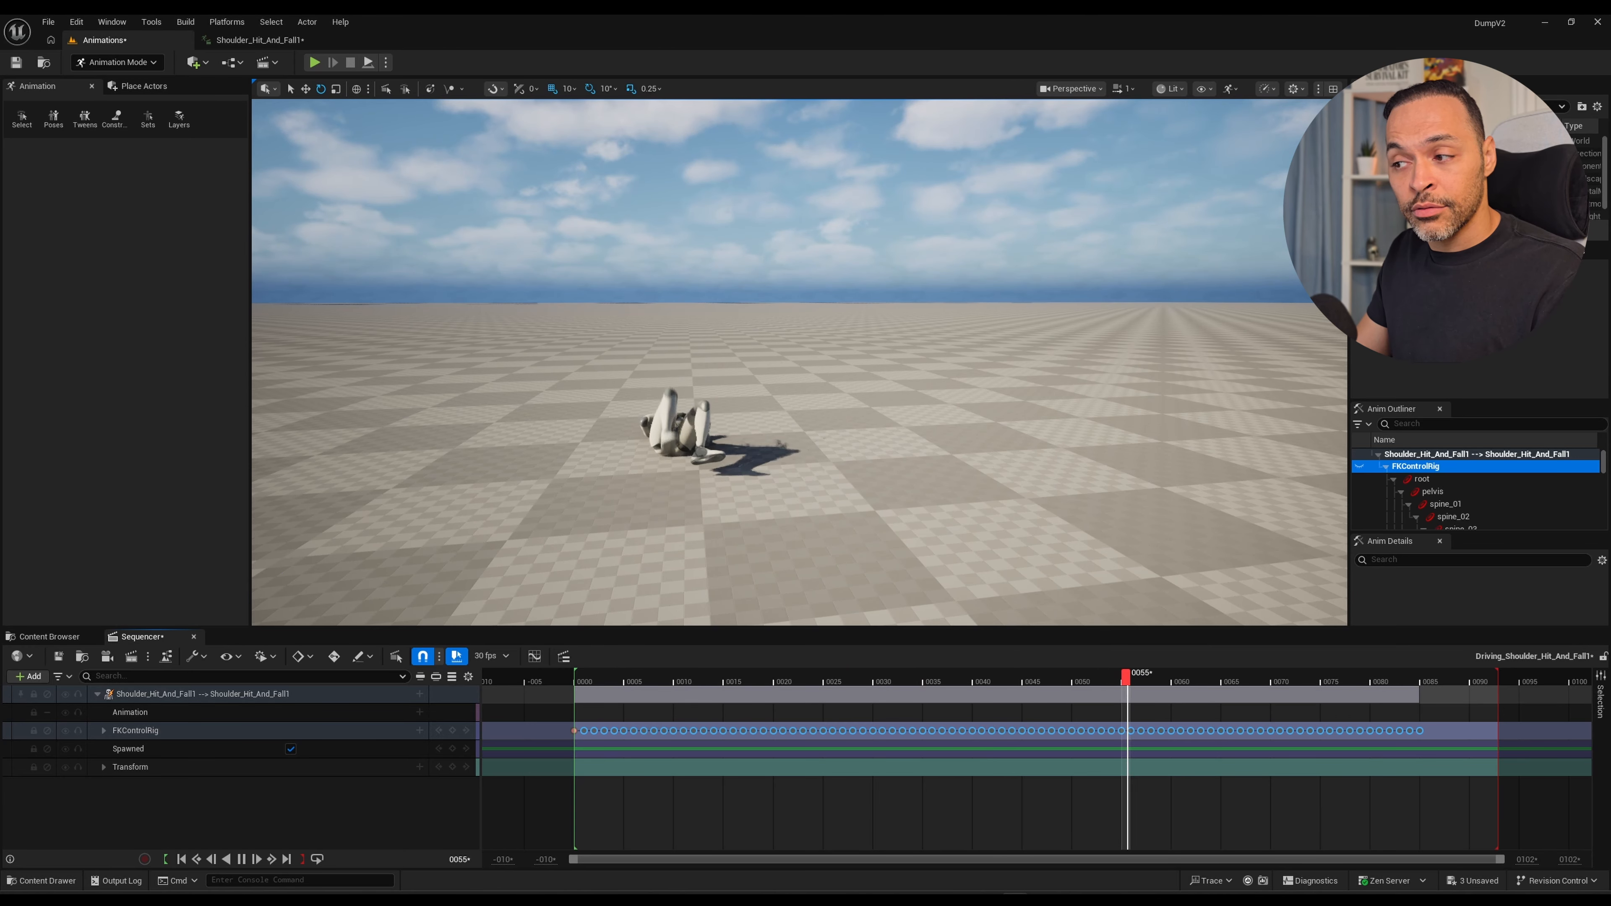
key(space)
drag(1488, 677, 1418, 678)
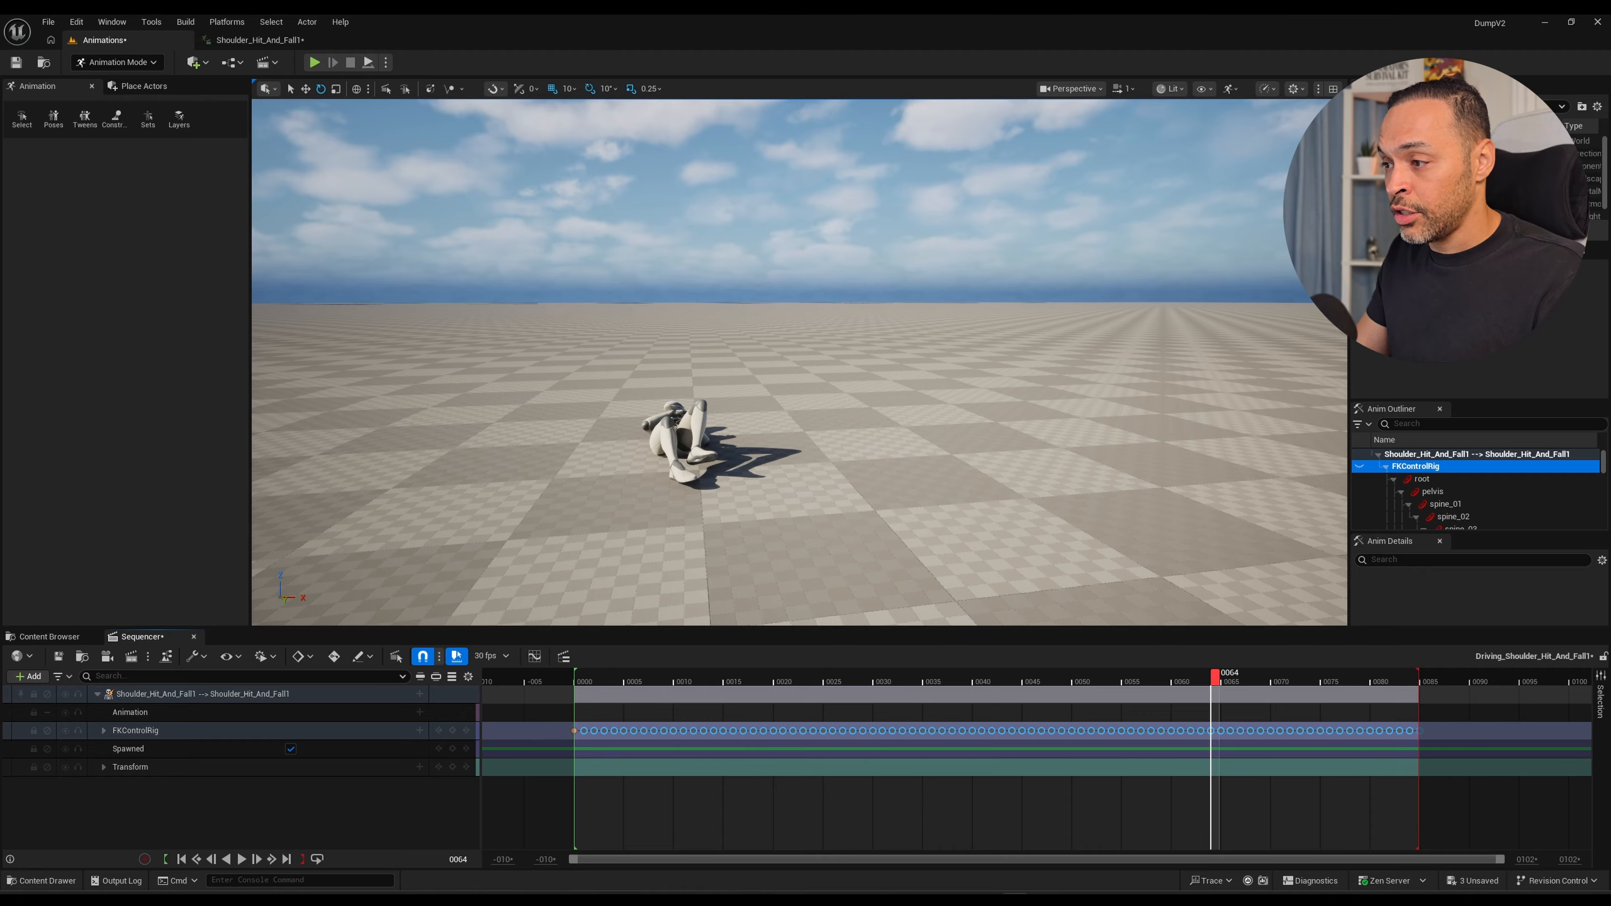
key(space)
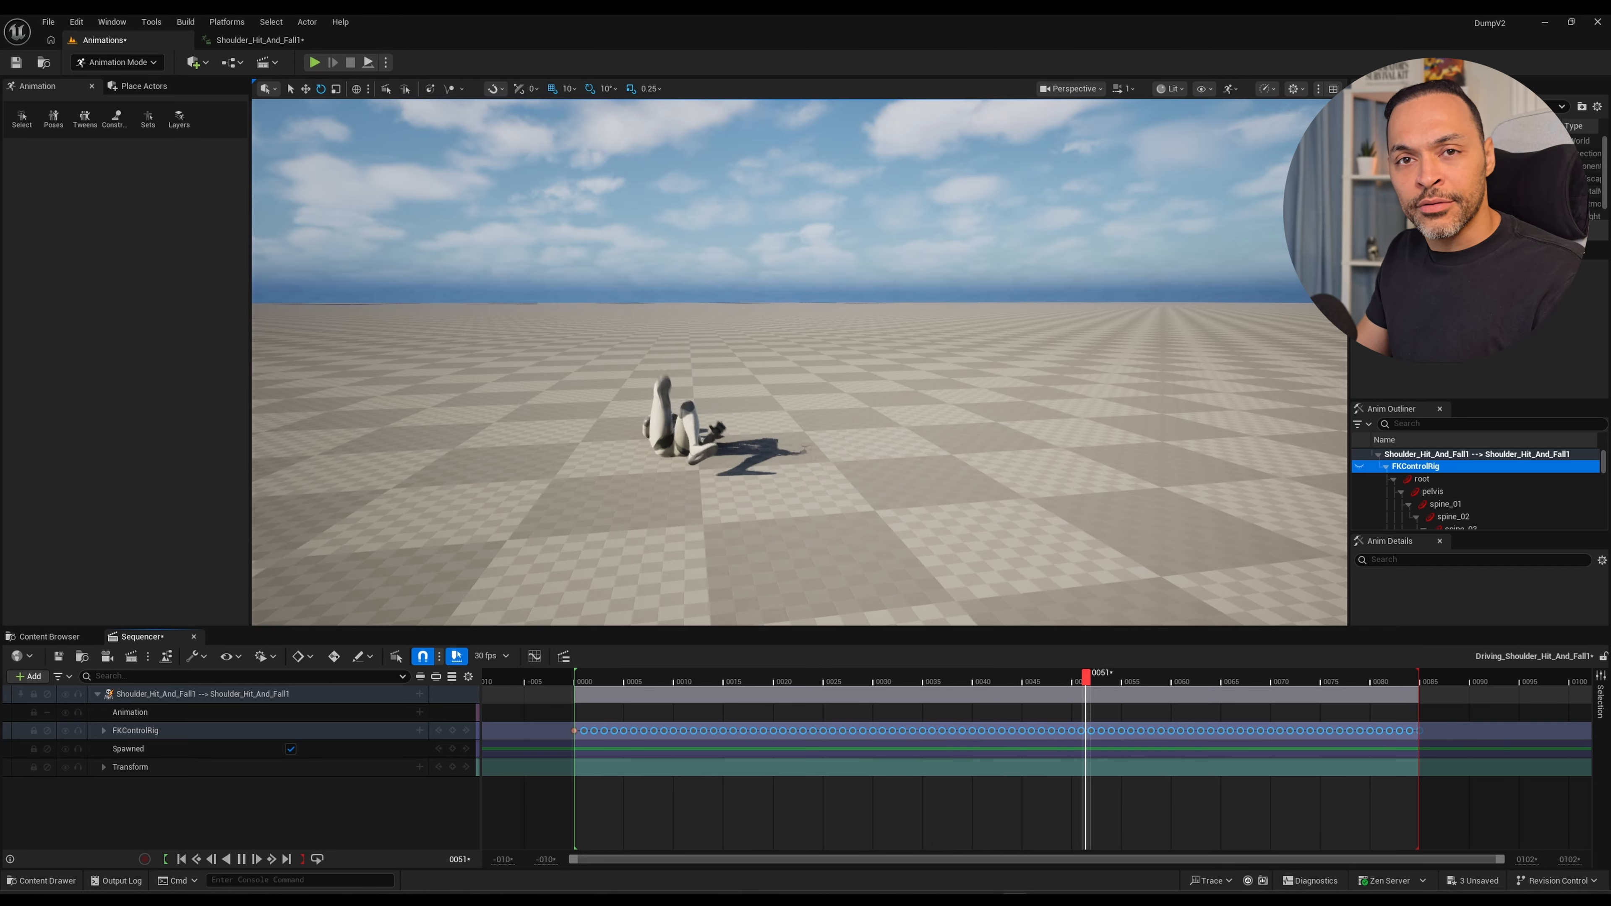
key(space)
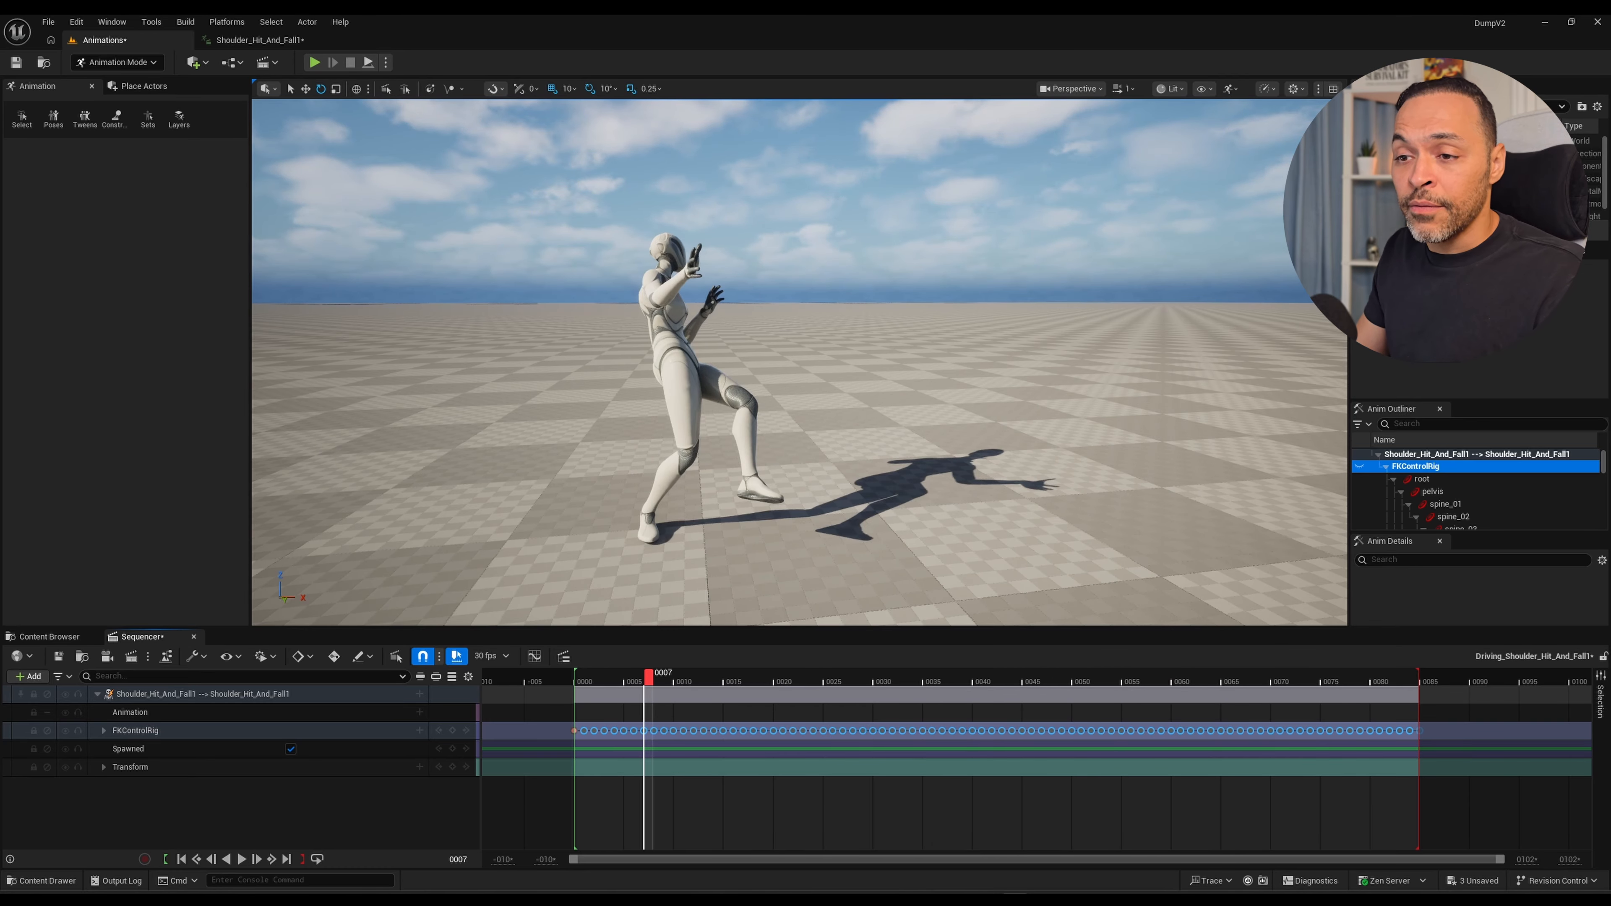
Shift the FKControlRig keyframes after frame 1 one frame earlier to tighten the start, and play back the change.
drag(647, 676, 585, 677)
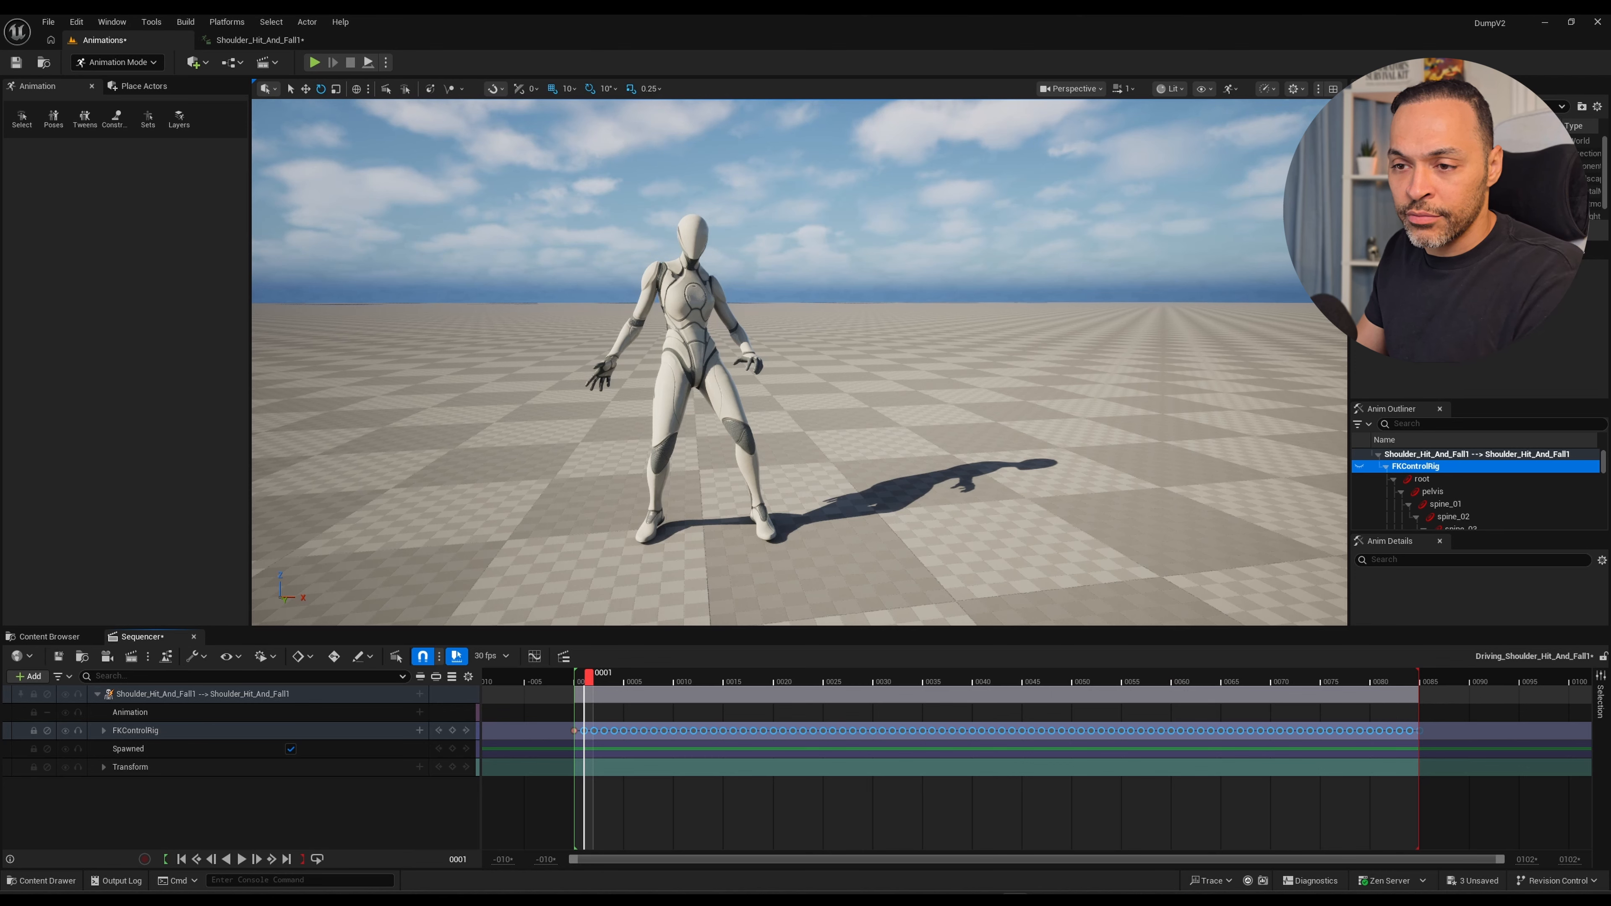
drag(1437, 760, 604, 731)
key(space)
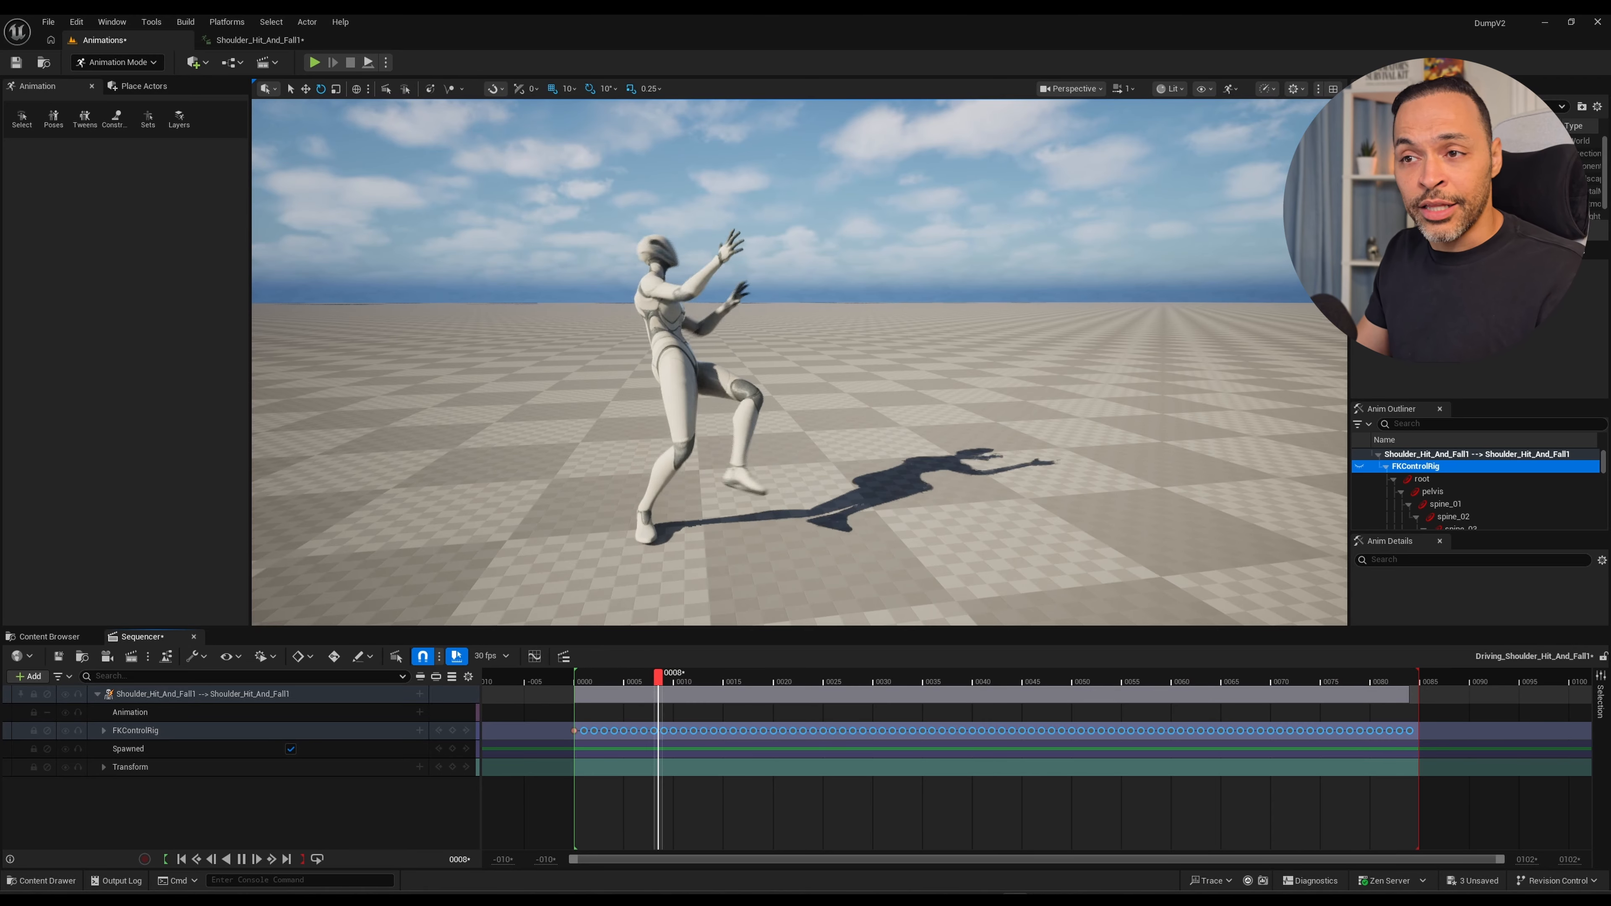
key(space)
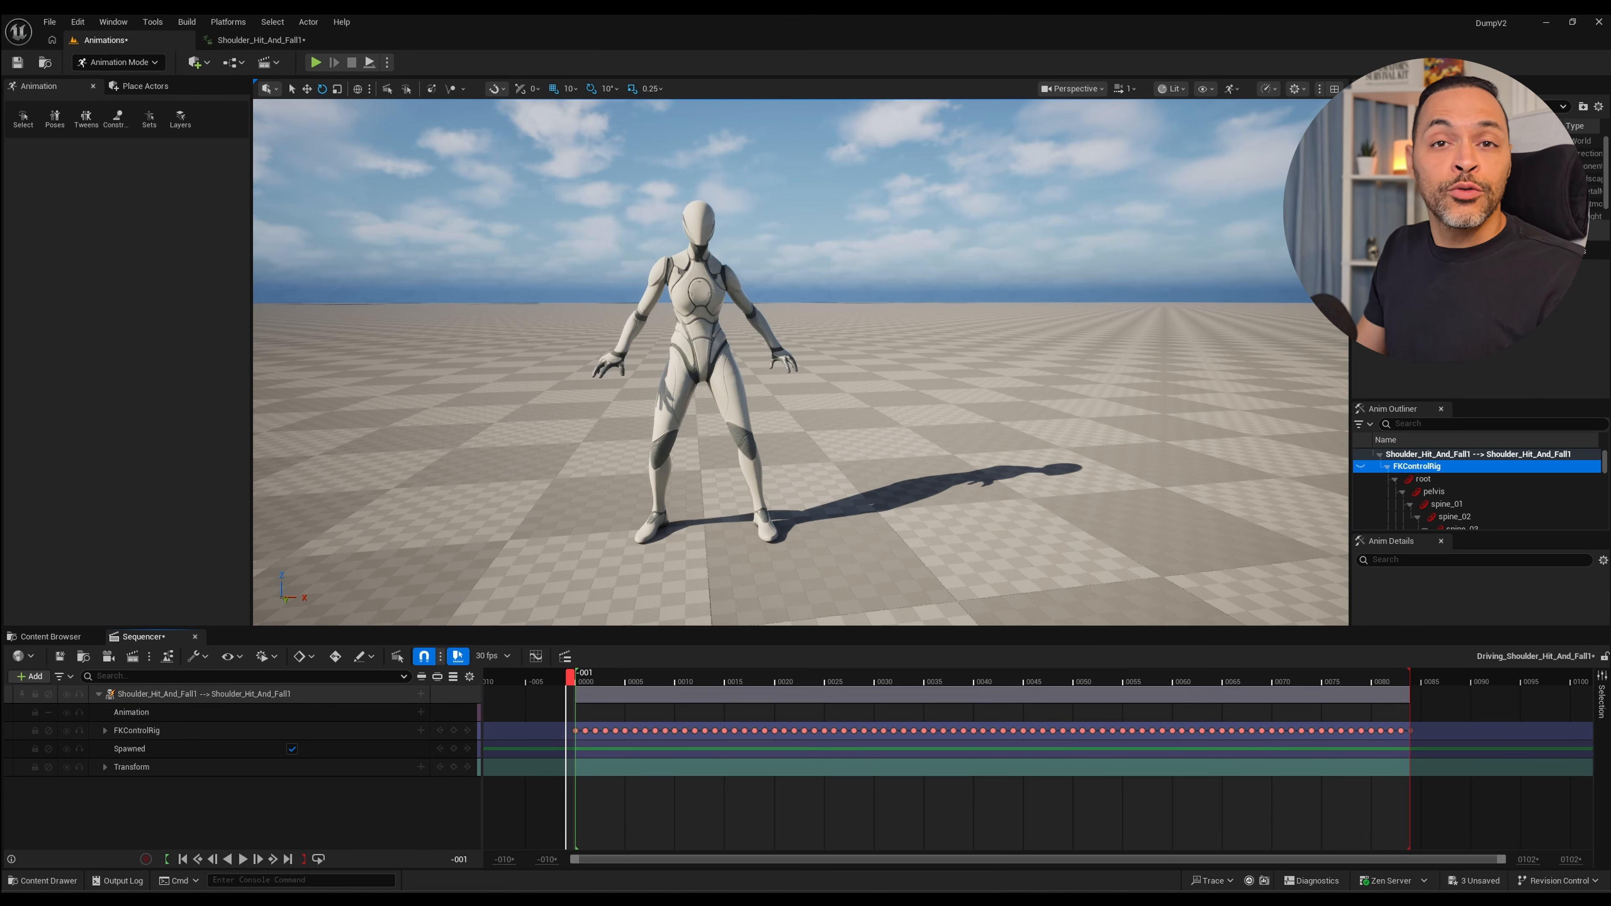
Play back the shortened fall animation and scrub back to frame 20 to examine the stumble.
key(space)
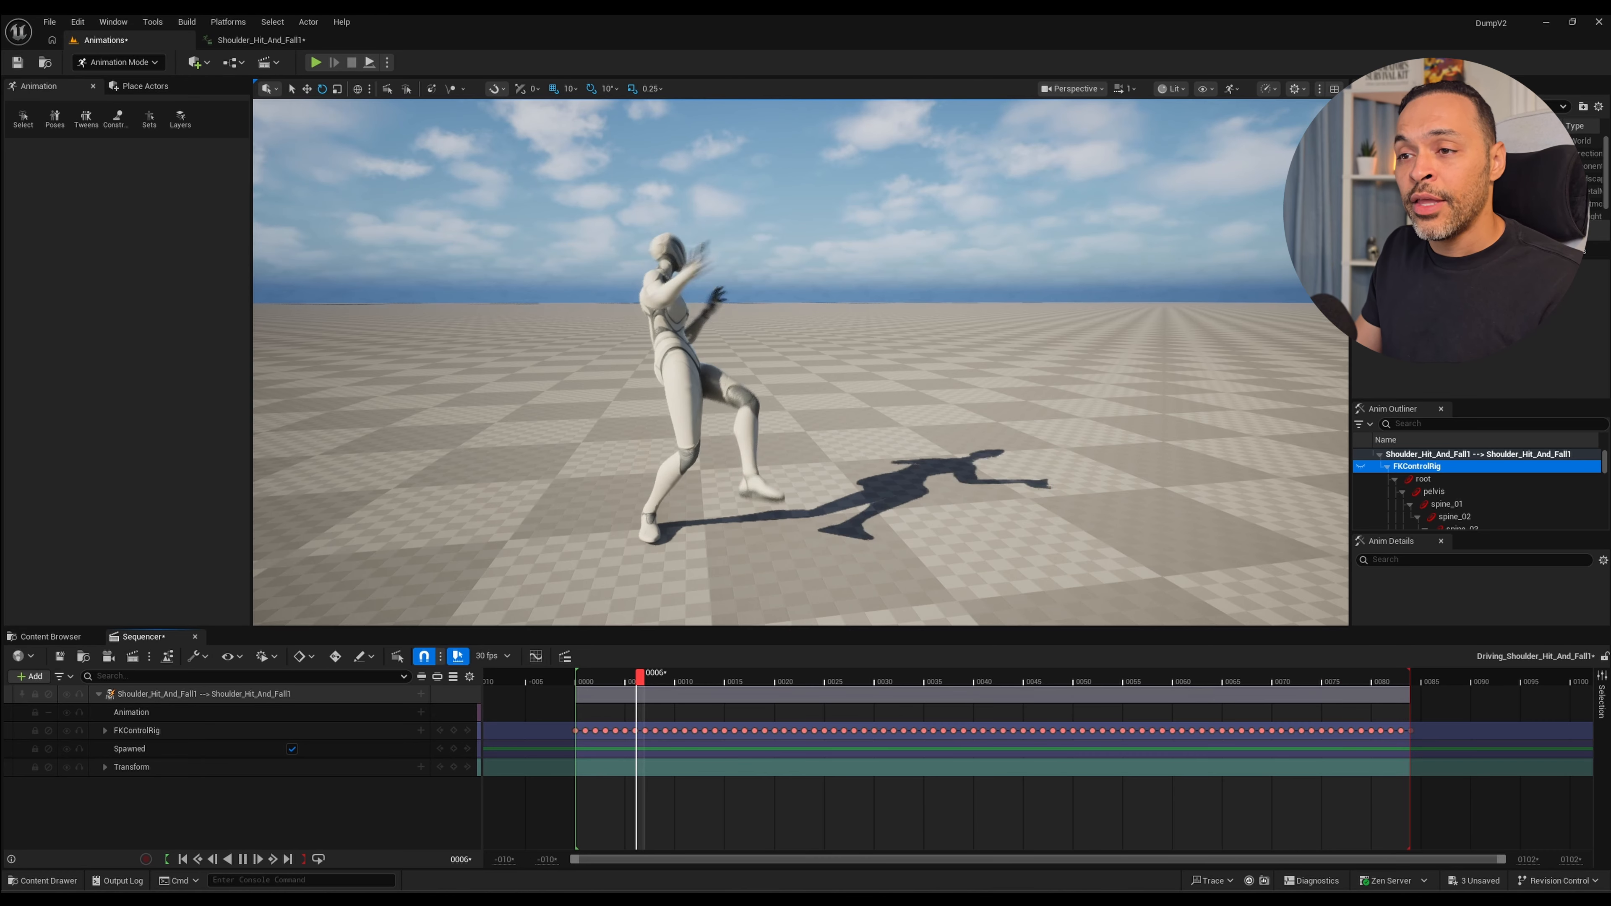
key(space)
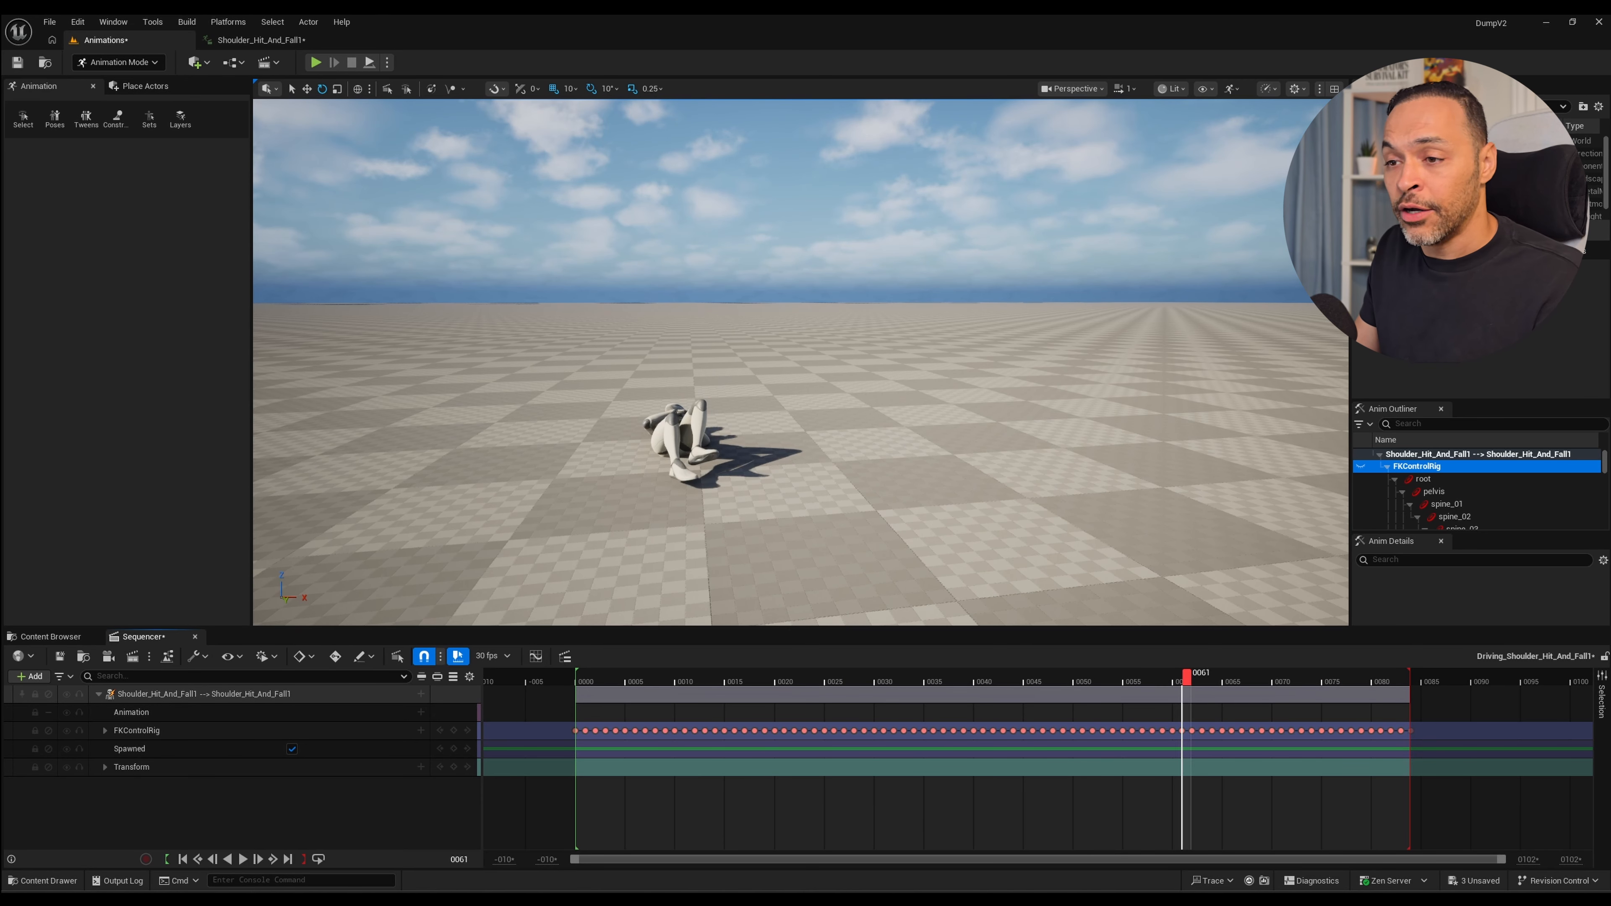
drag(1186, 677, 779, 677)
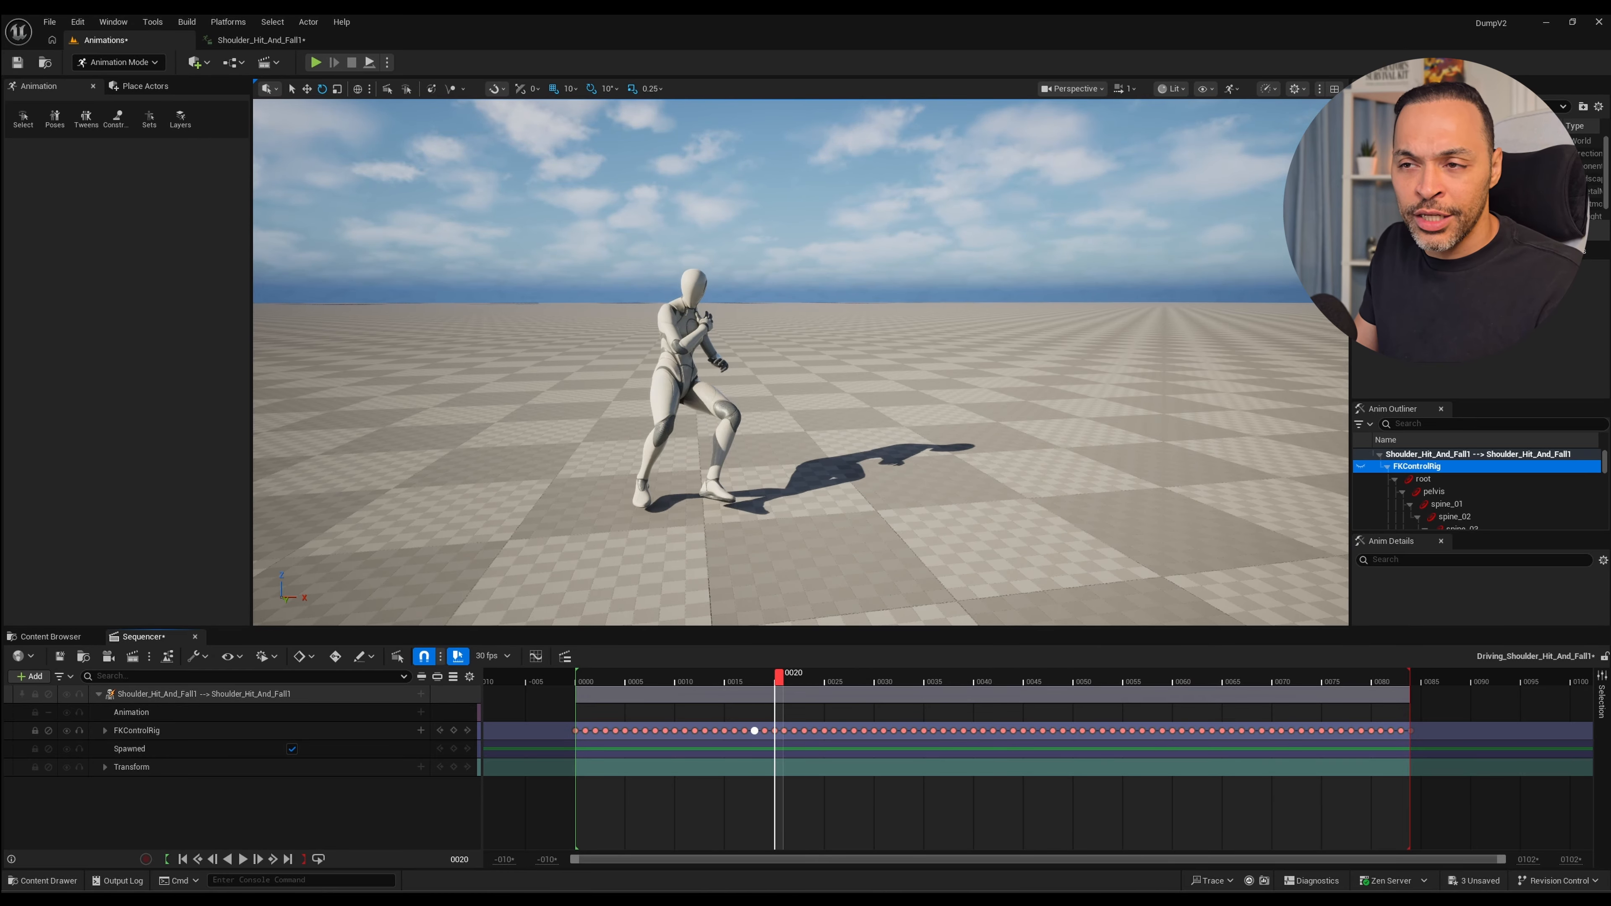
Try deleting the FKControlRig keyframes from frame 7 to frame 29, check the motion, and undo the deletion.
drag(865, 707, 641, 769)
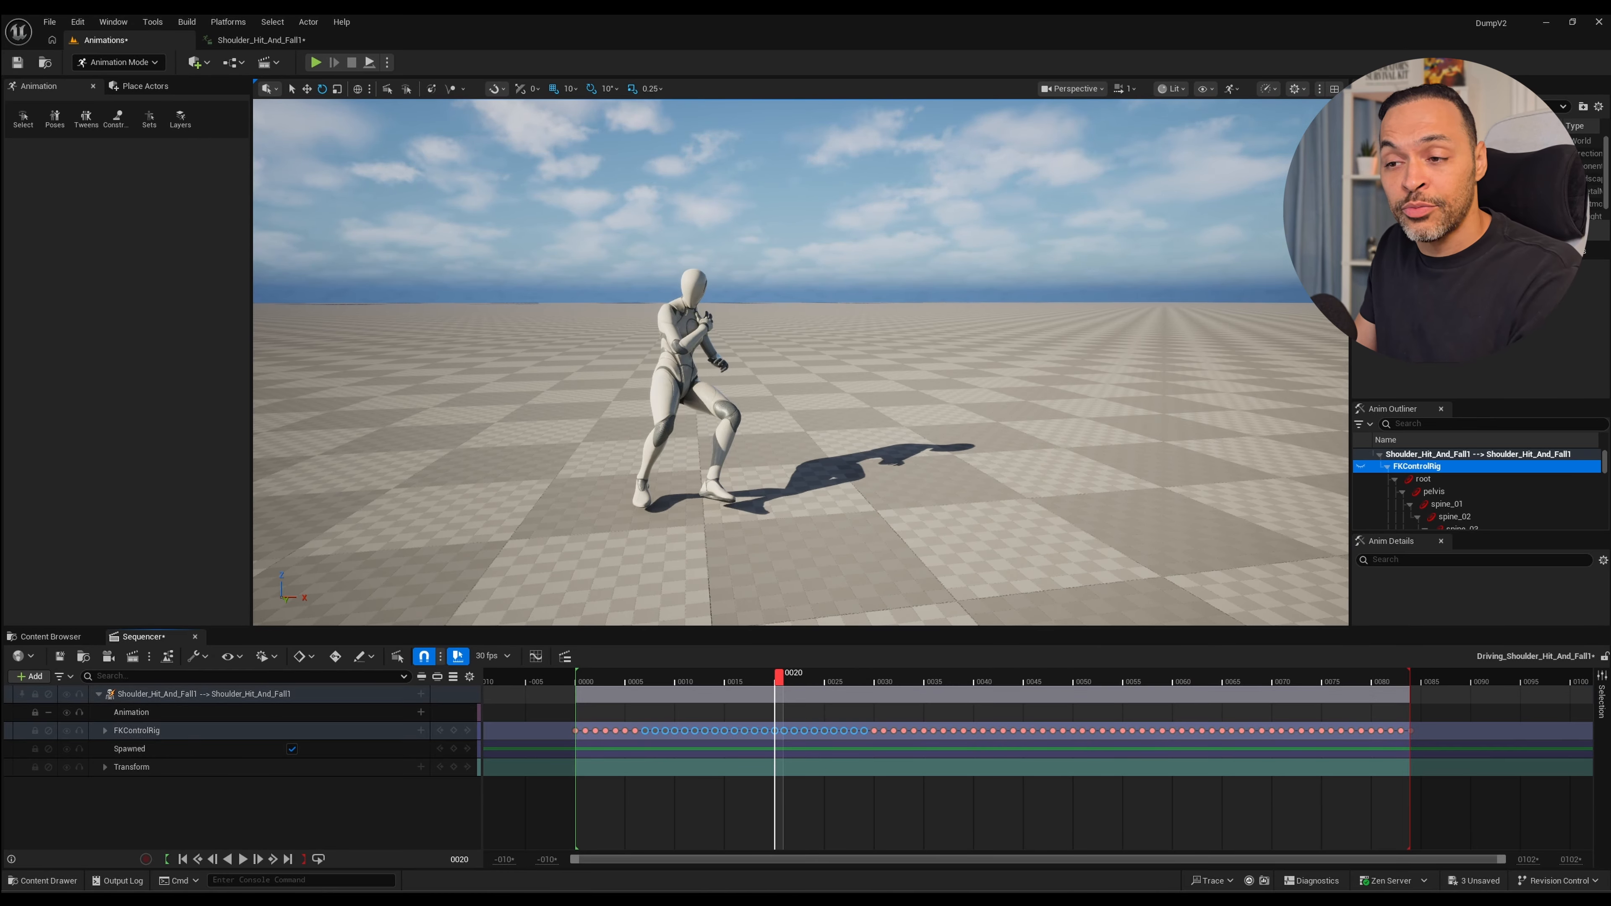
key(Delete)
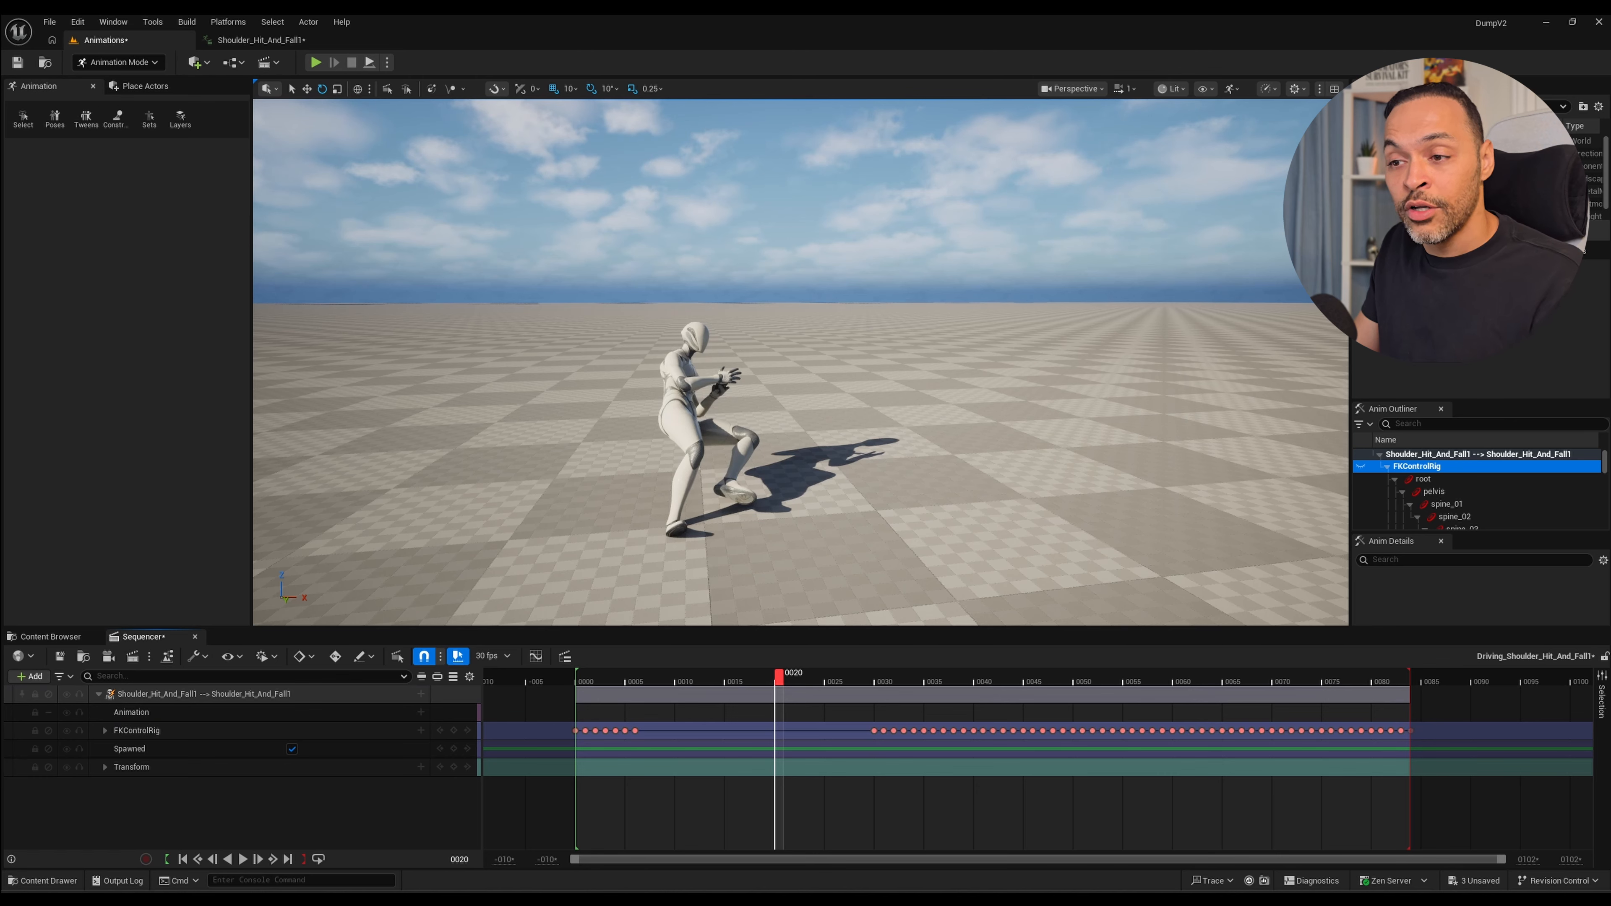
drag(779, 677, 603, 677)
key(ctrl+z)
Play back the fall animation with all keyframes in place and scrub back through the stumble.
key(space)
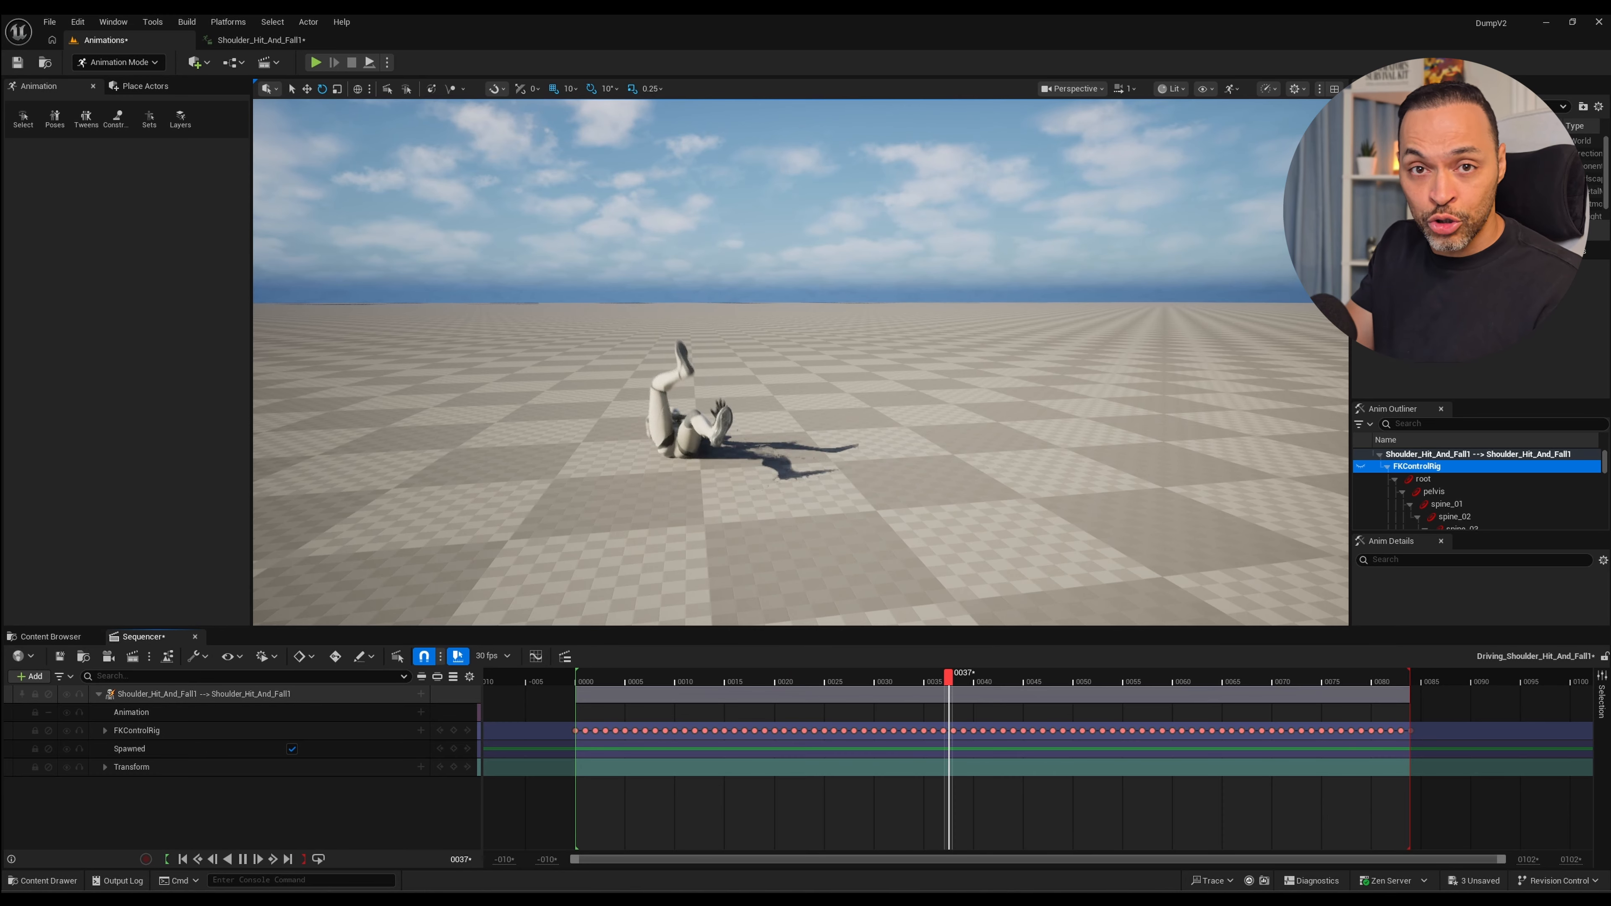
key(space)
drag(1077, 676, 817, 677)
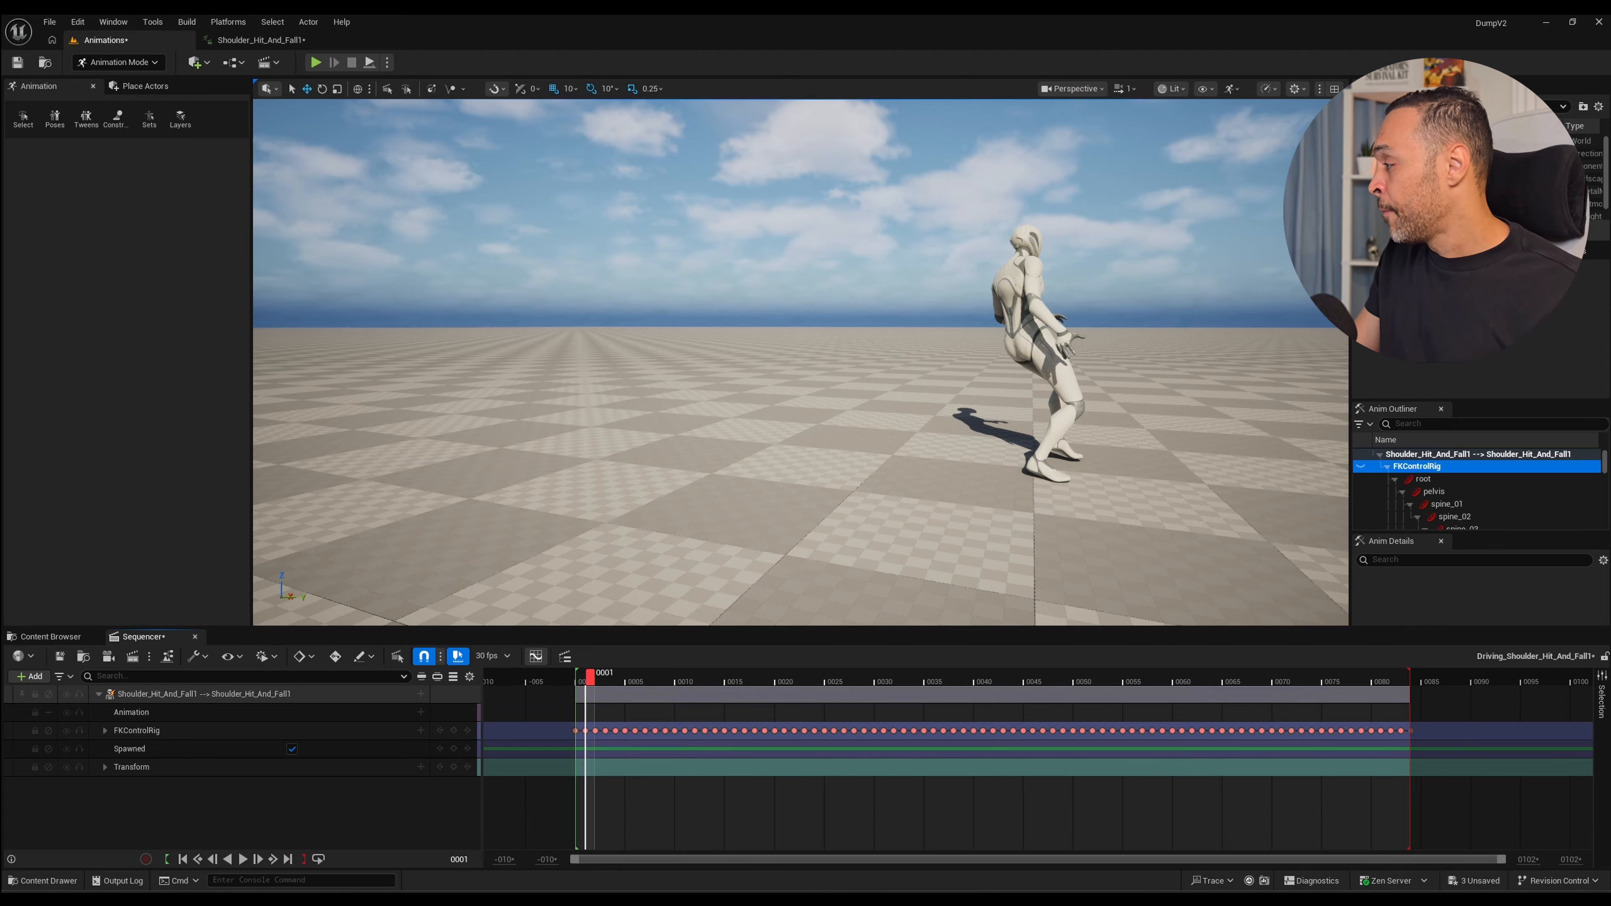
Open Sequencer's curve editor and arrange it beside the mannequin so both are visible.
click(536, 656)
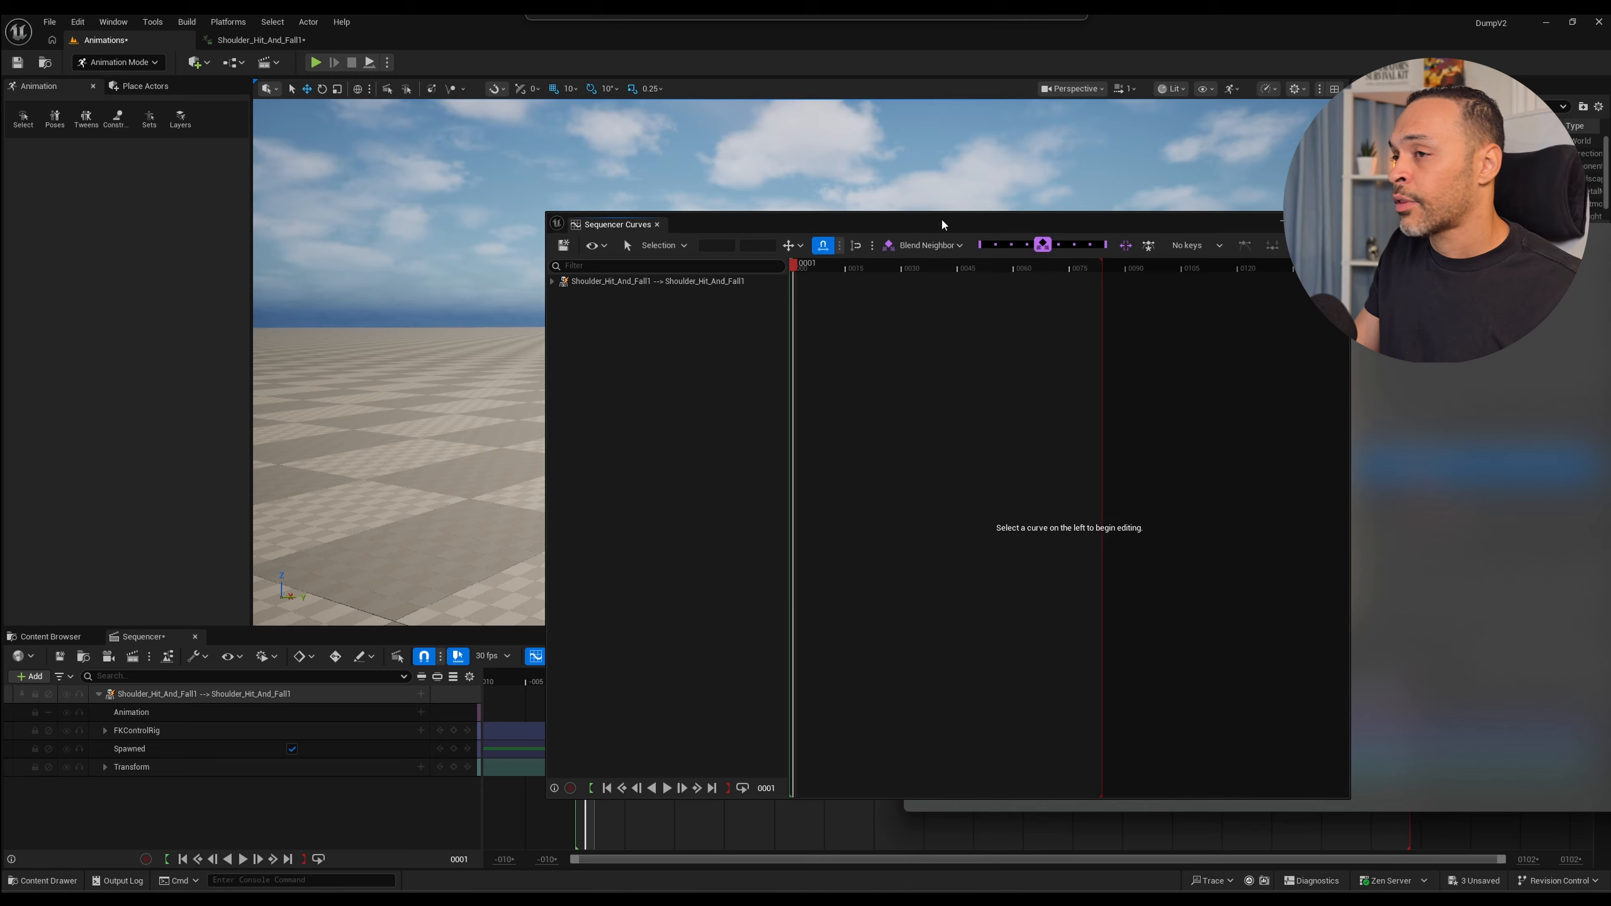
drag(945, 220, 440, 113)
right_drag(1078, 381, 1038, 378)
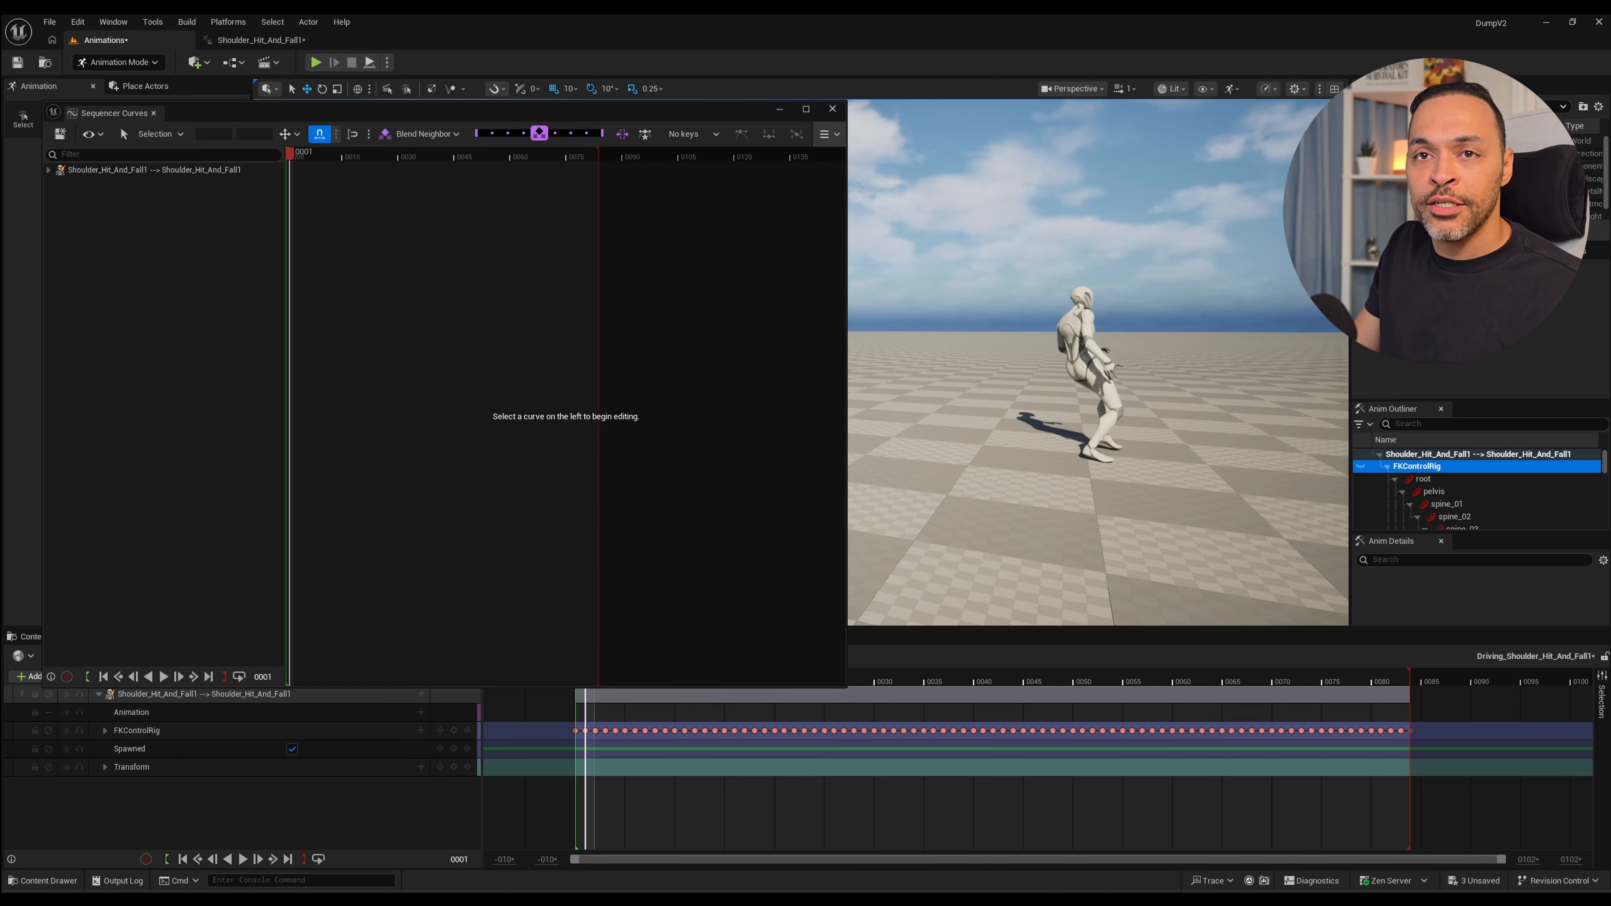
Display all animation curves of Shoulder_Hit_And_Fall1 in the curve editor and set the playhead to frame 0.
click(44, 170)
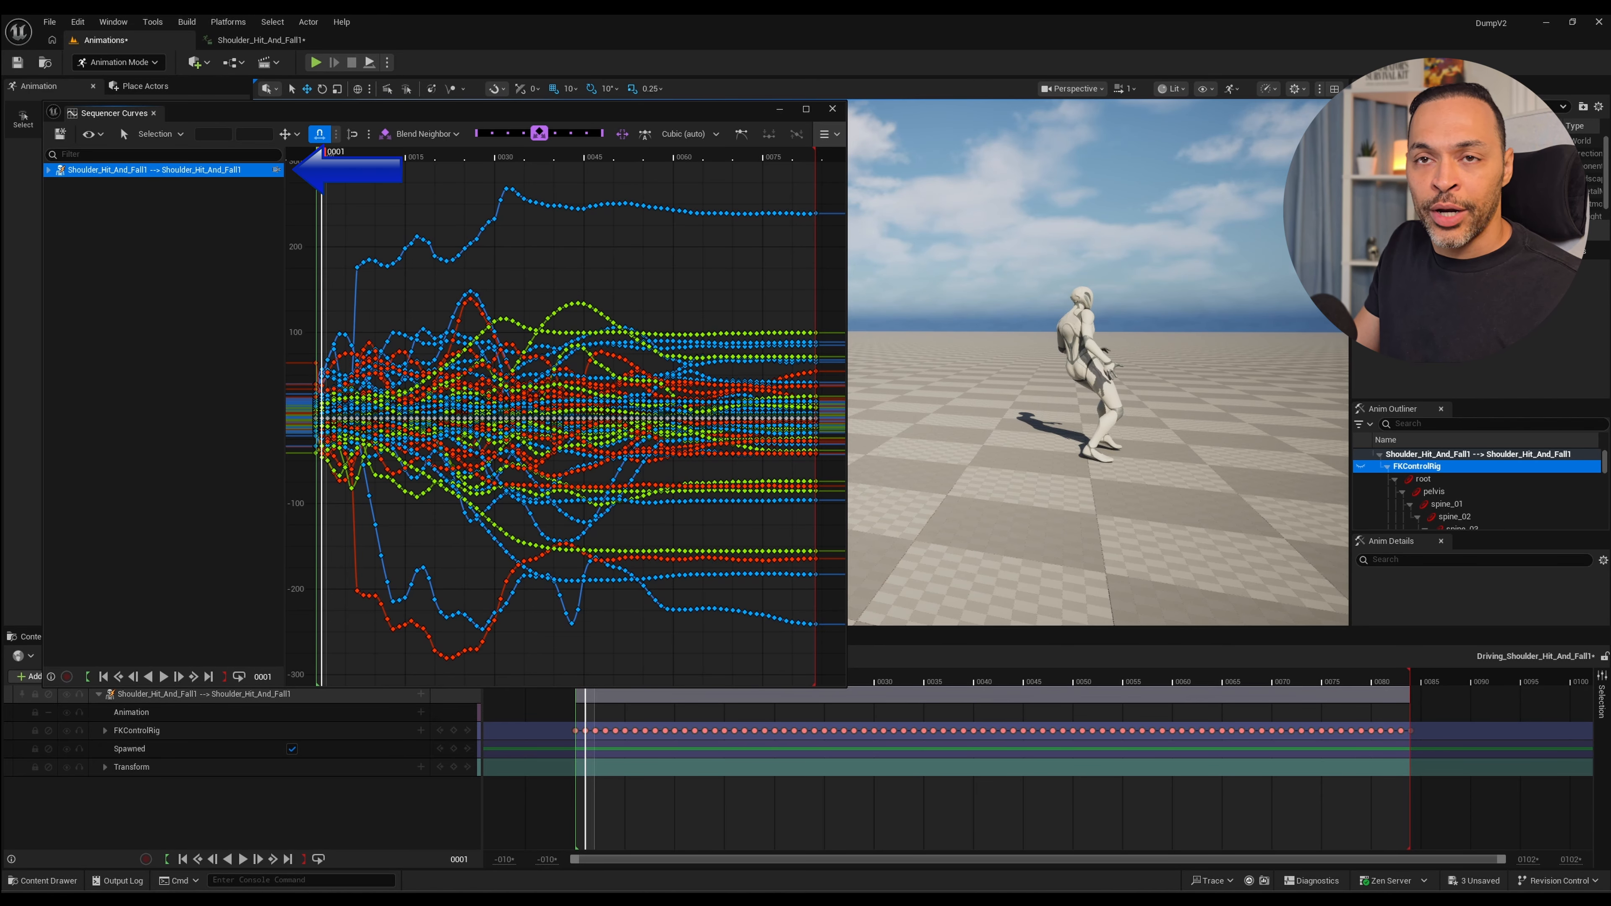
scroll(531, 432, down, 8)
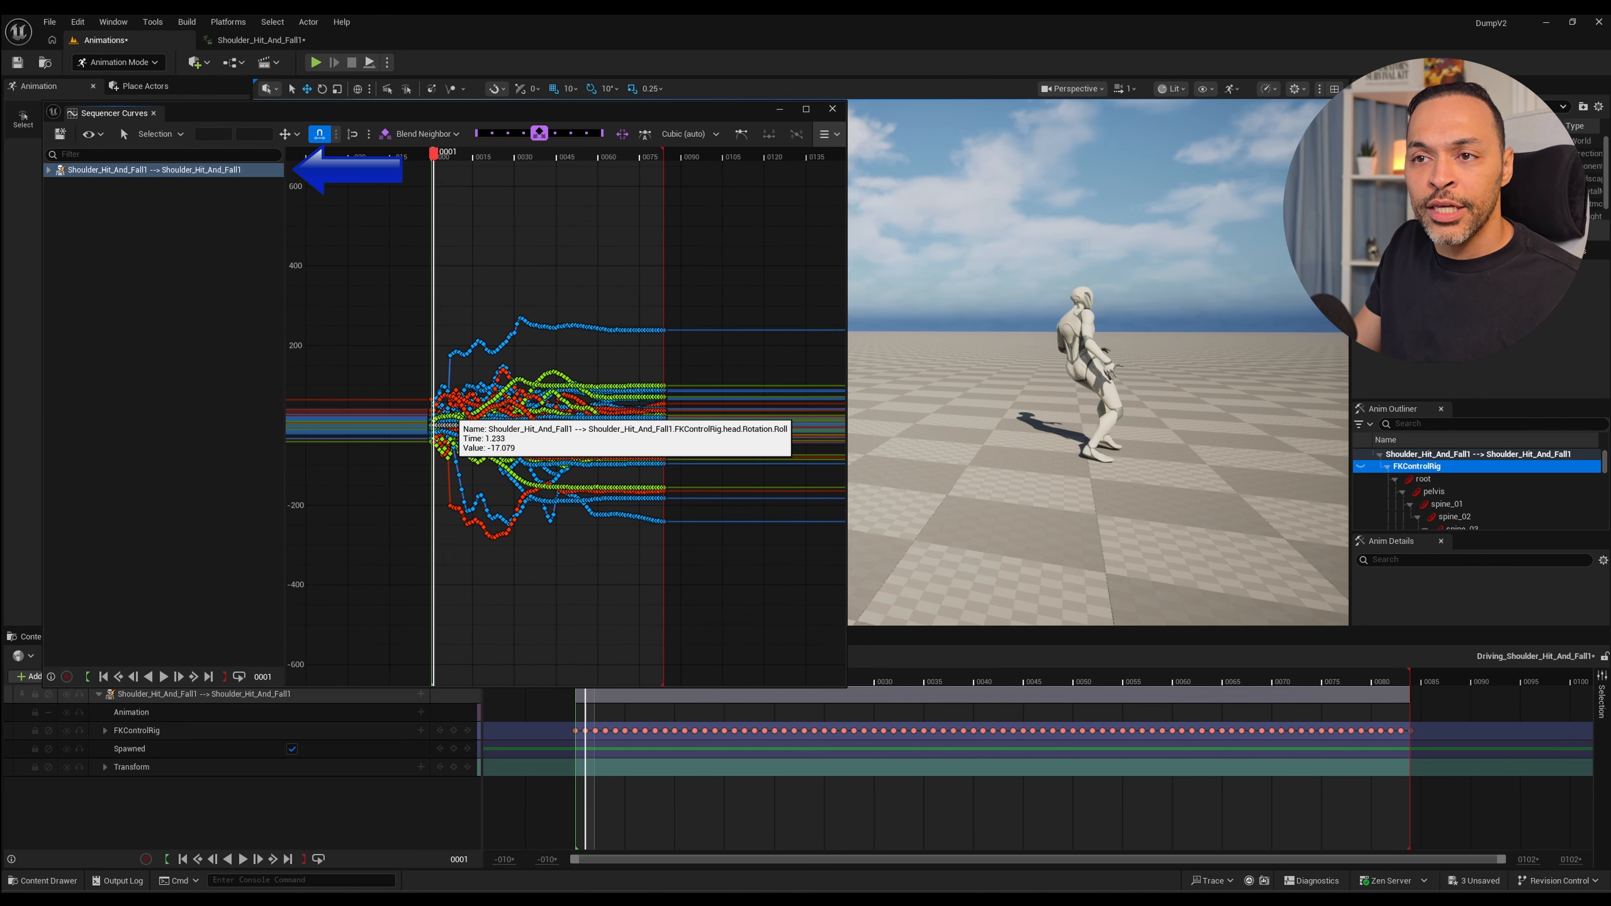
mouse_move(433, 154)
mouse_down()
mouse_move(512, 154)
mouse_move(428, 154)
mouse_up()
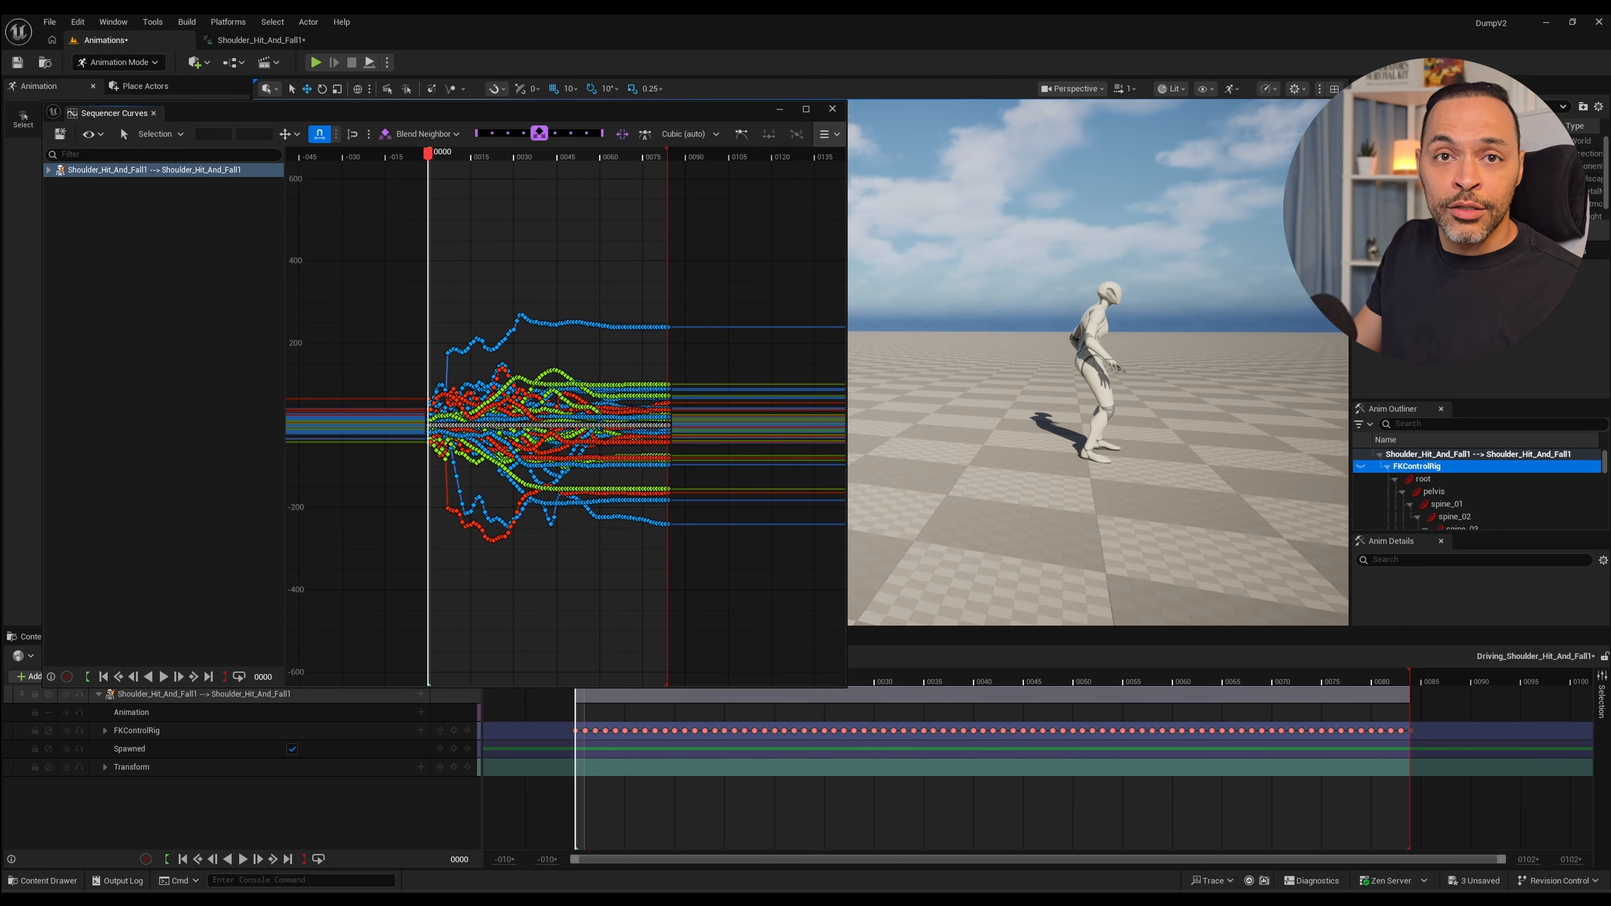
Switch the curve editor to the Retime tool and remove its two default retime anchors.
click(160, 134)
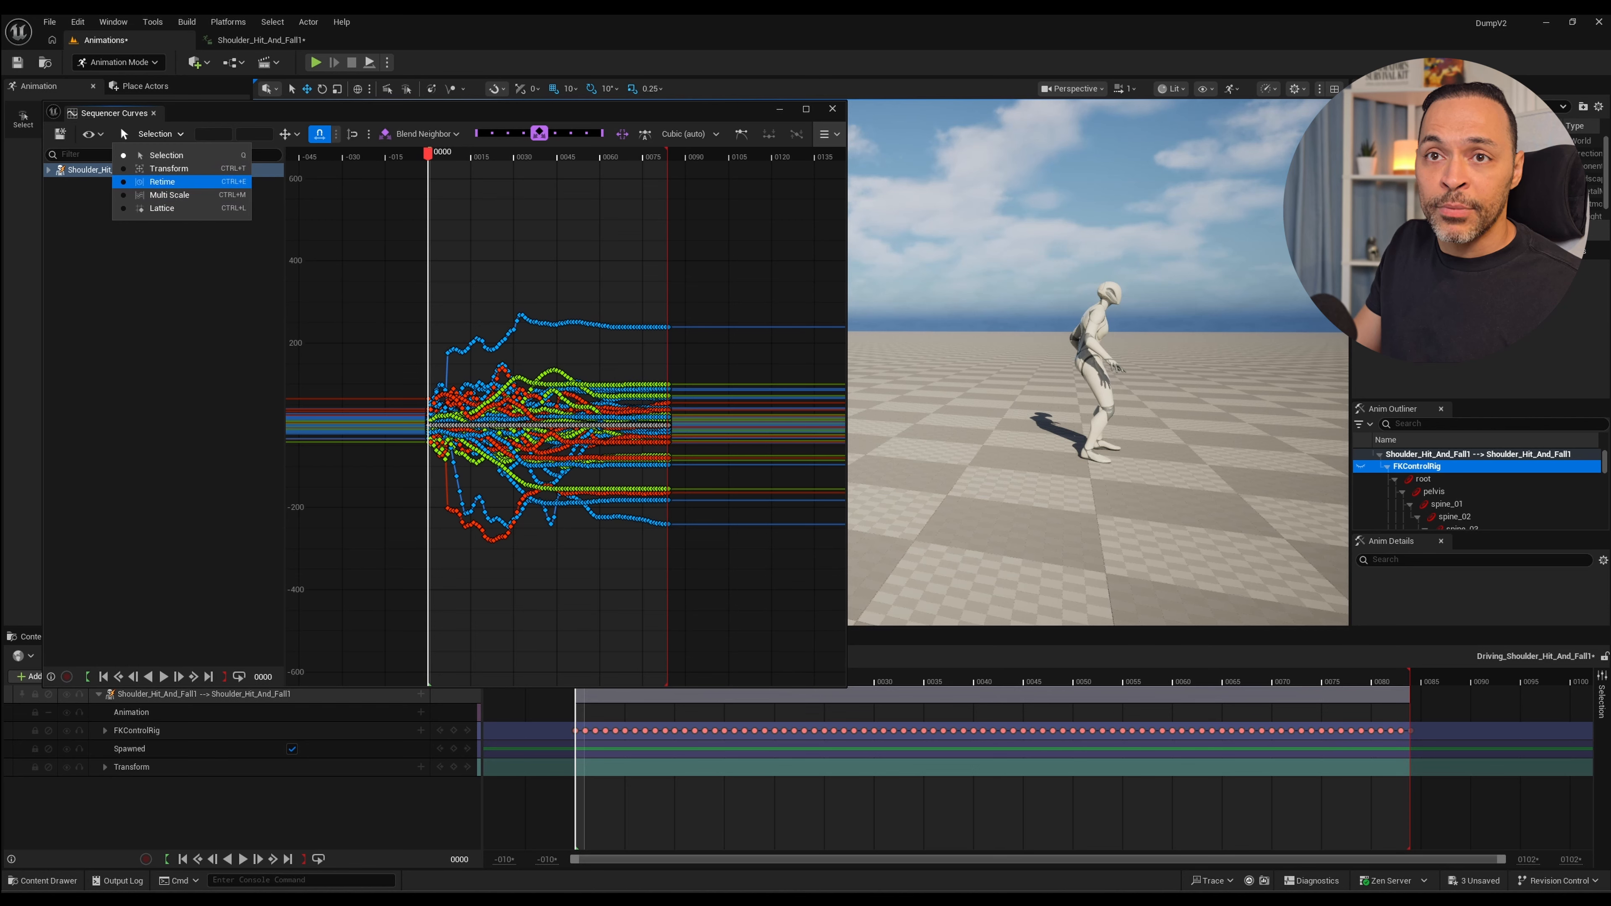
click(158, 135)
click(160, 134)
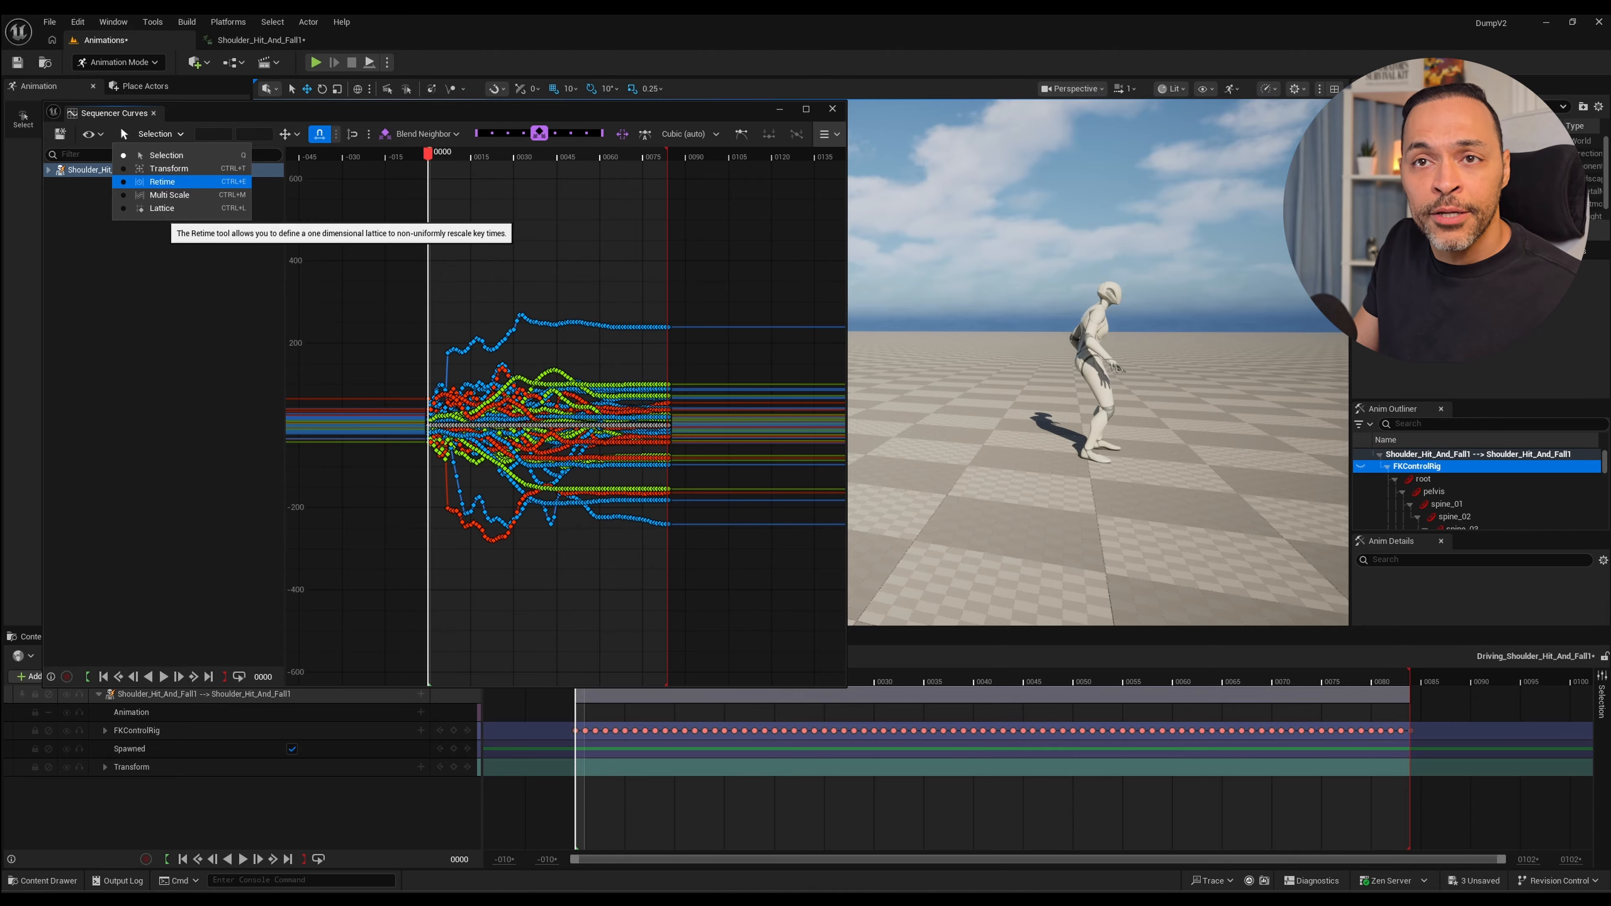
click(163, 182)
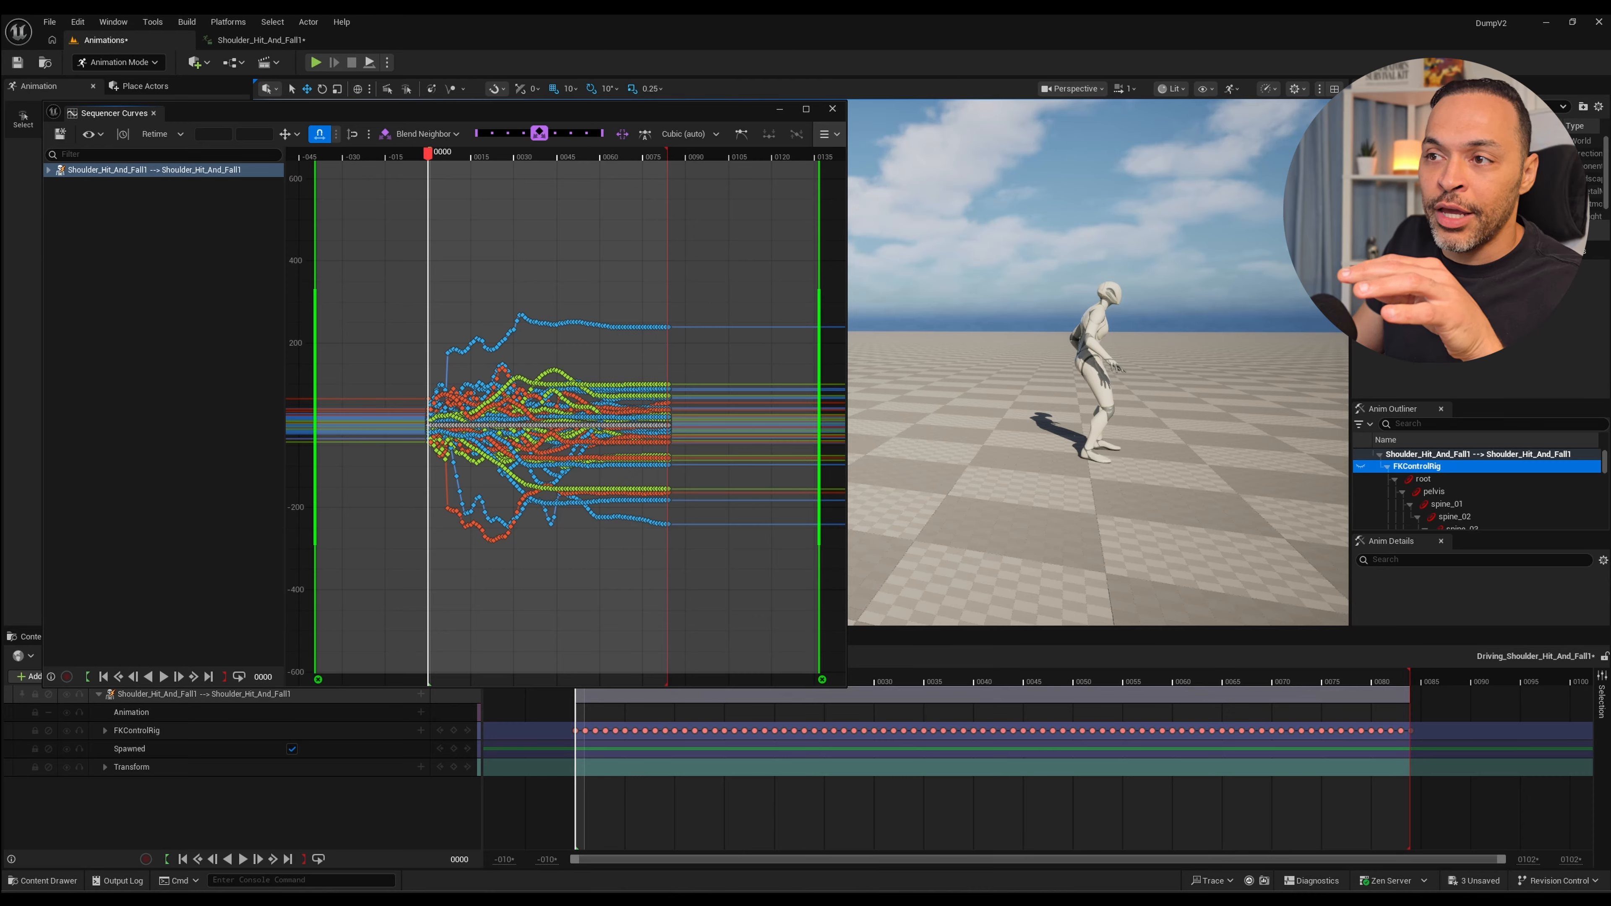
click(317, 680)
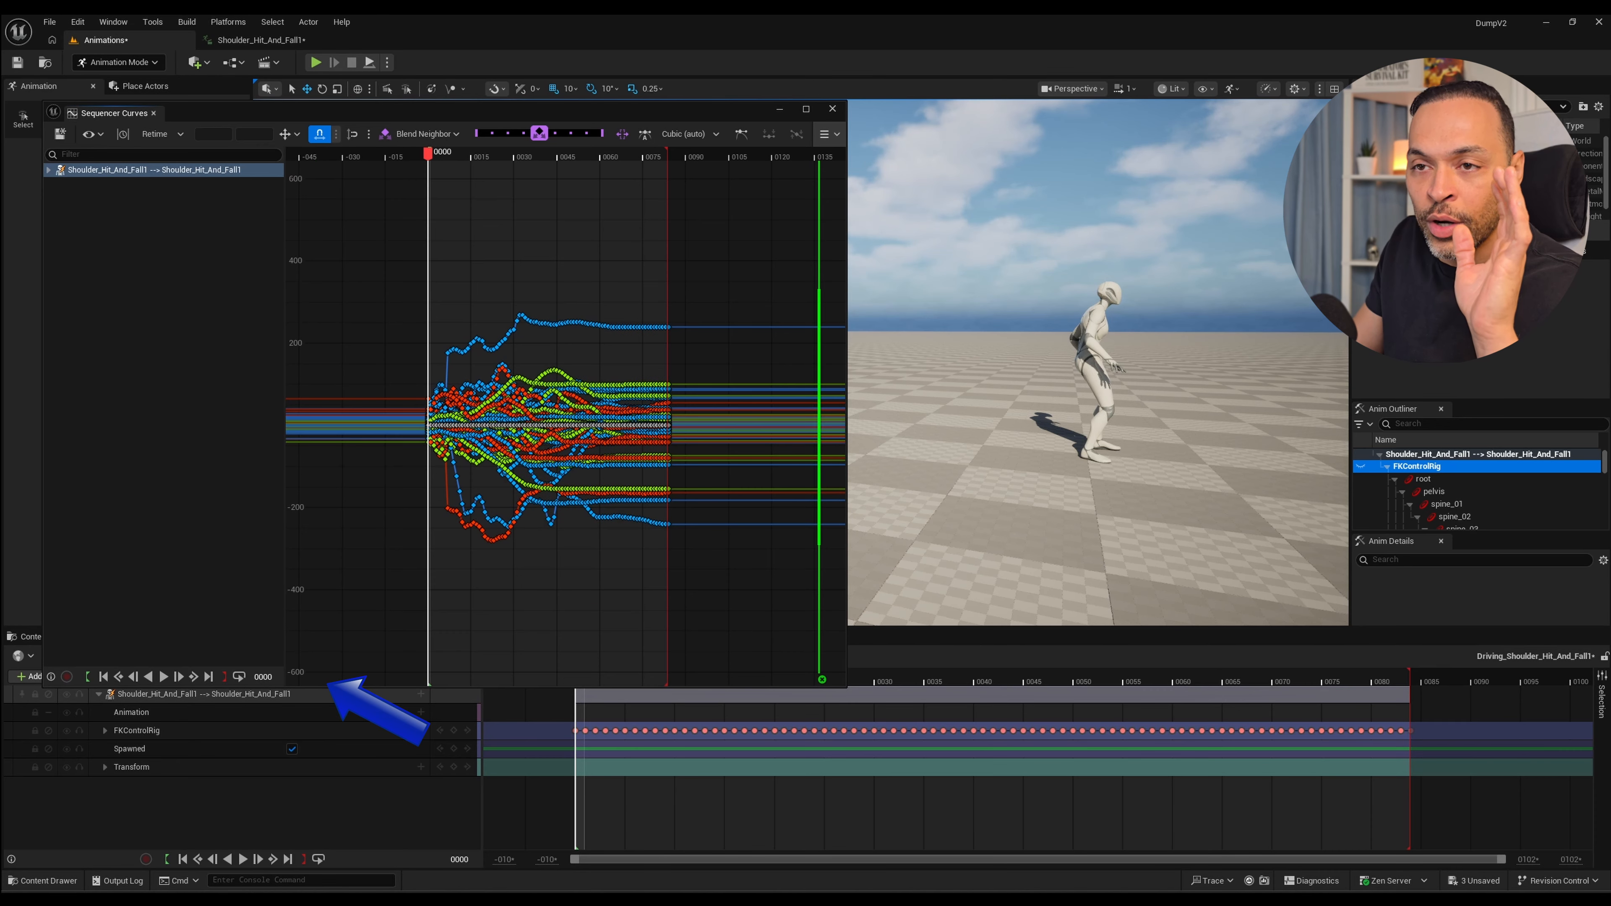
click(822, 679)
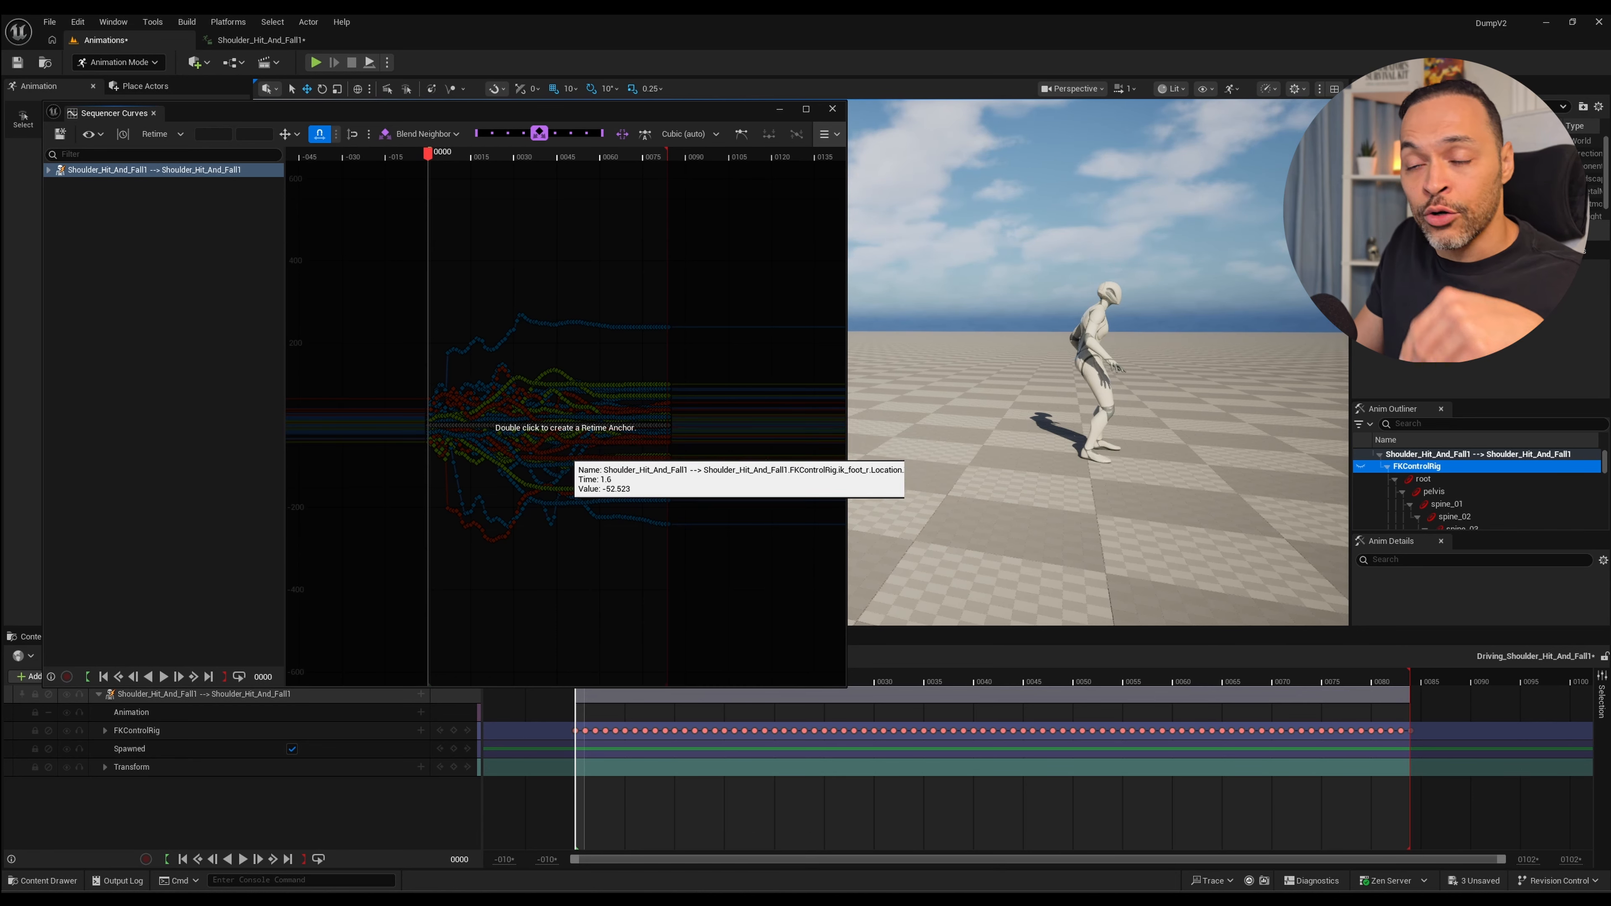
Step back and forth through the first frames to compare the mannequin's poses, ending at frame 0.
key(Right)
key(Right)
key(Right)
key(Right)
key(Left)
key(Left)
key(Left)
key(Left)
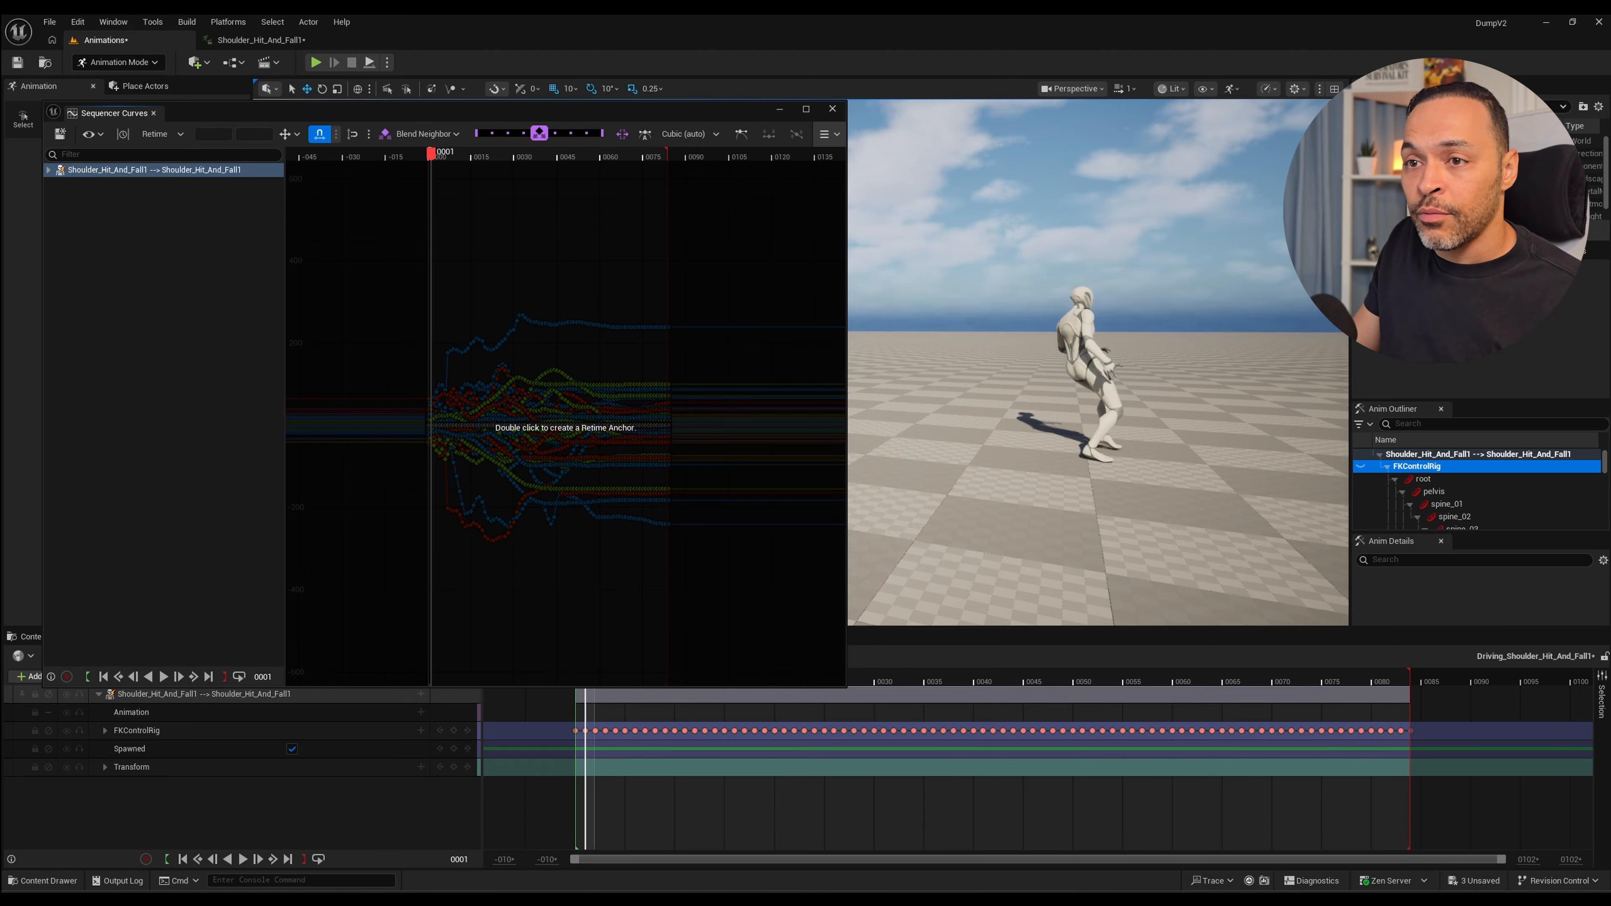
key(Left)
key(Left)
key(Right)
key(Right)
key(Right)
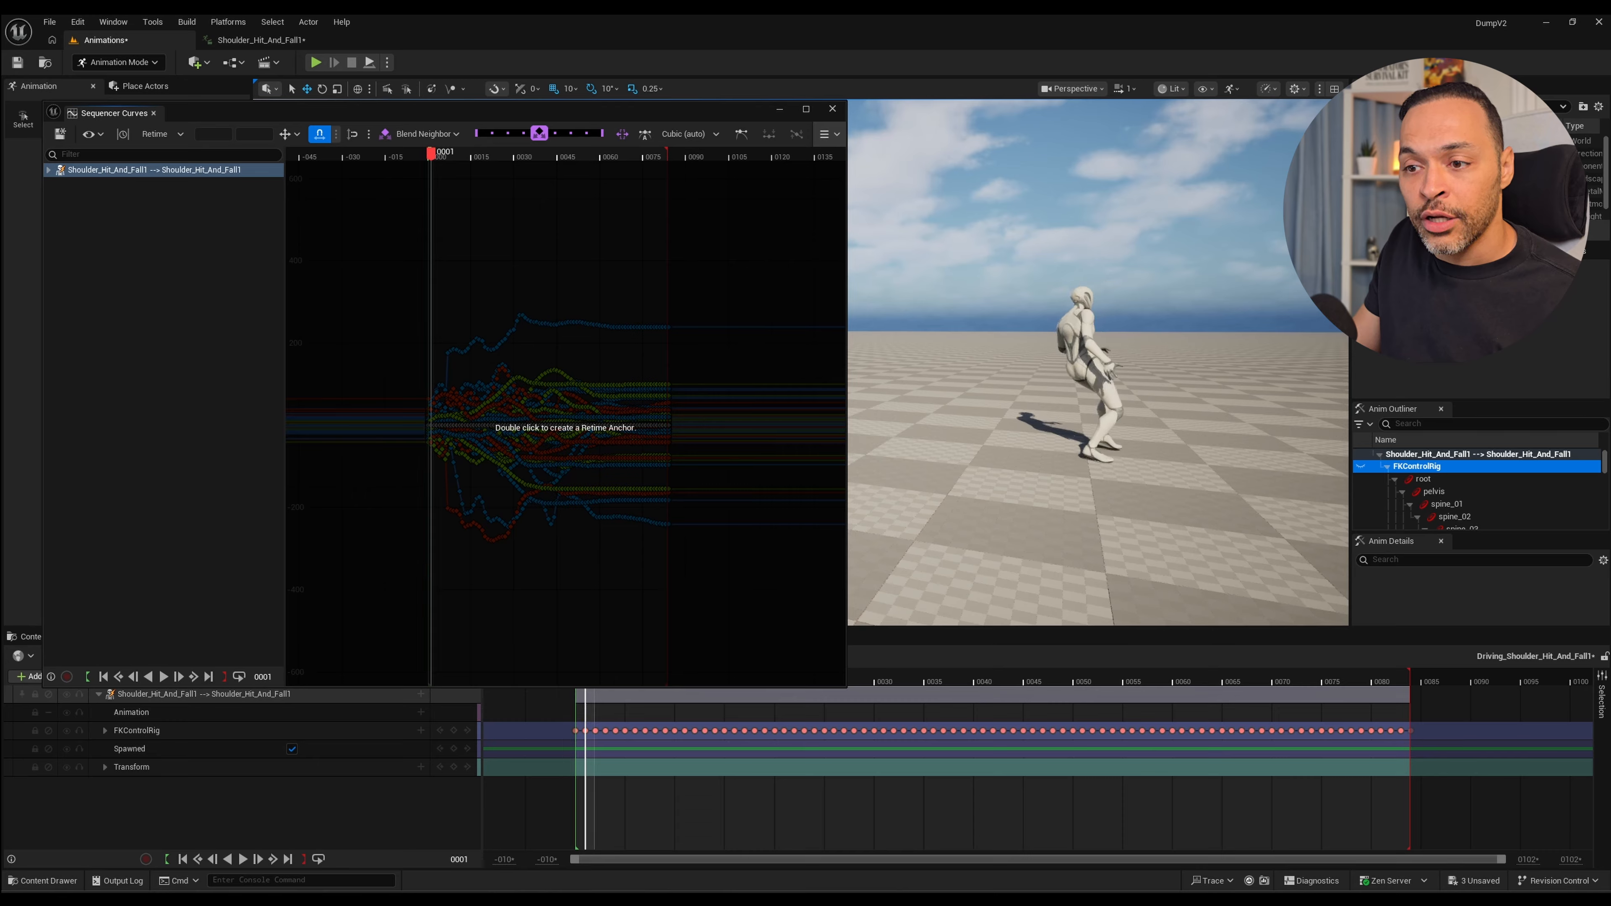
key(Left)
key(Left)
key(Right)
key(Right)
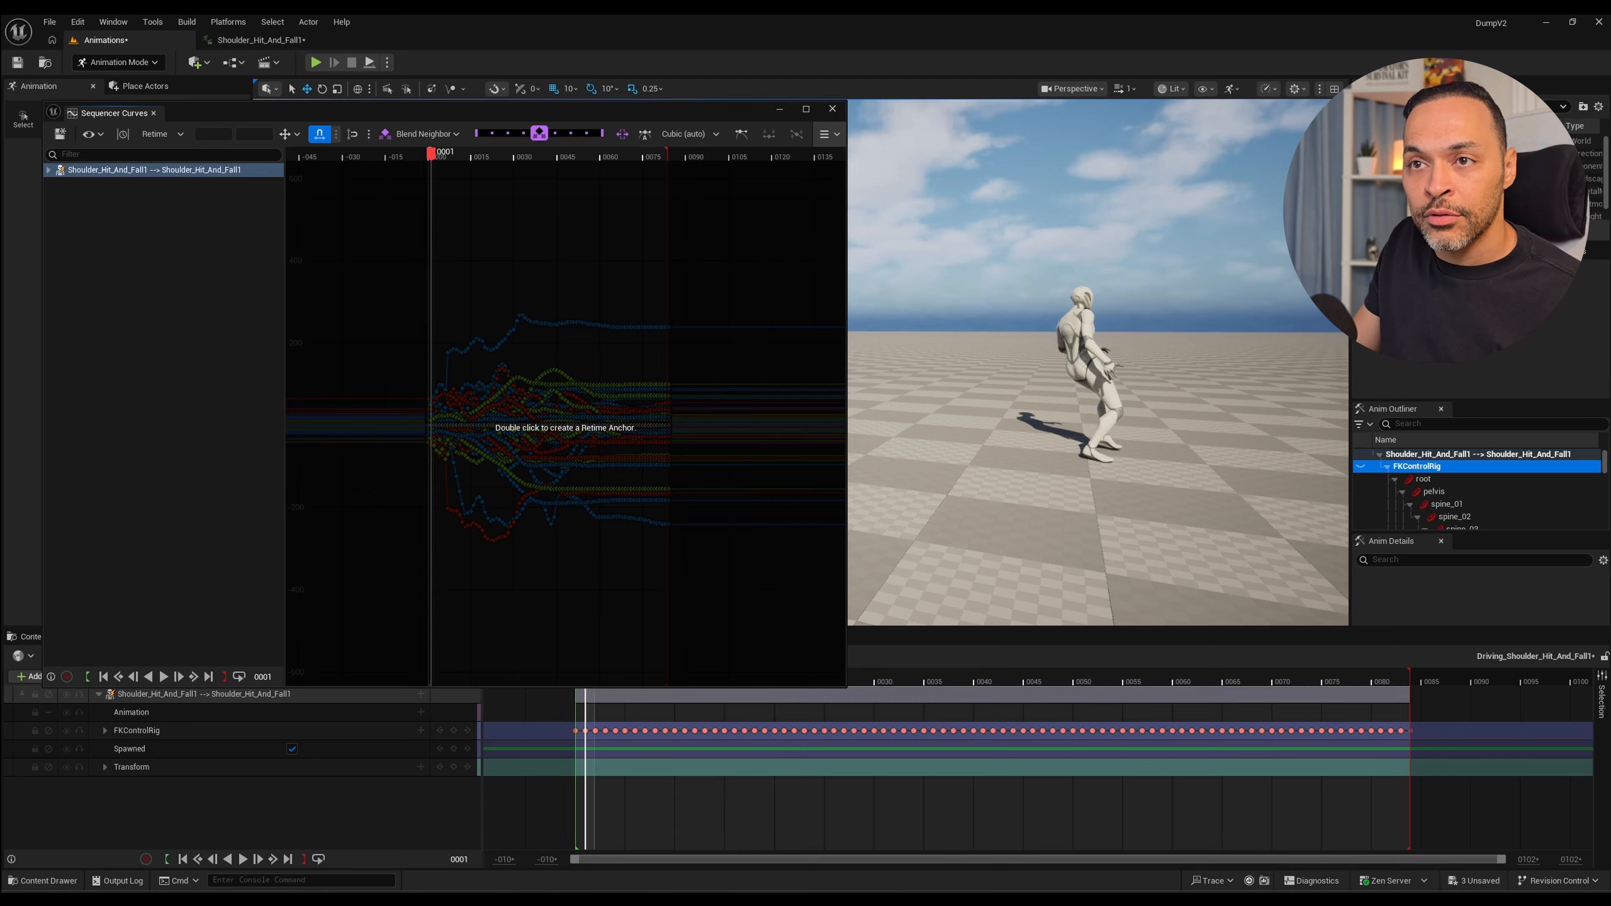
key(Left)
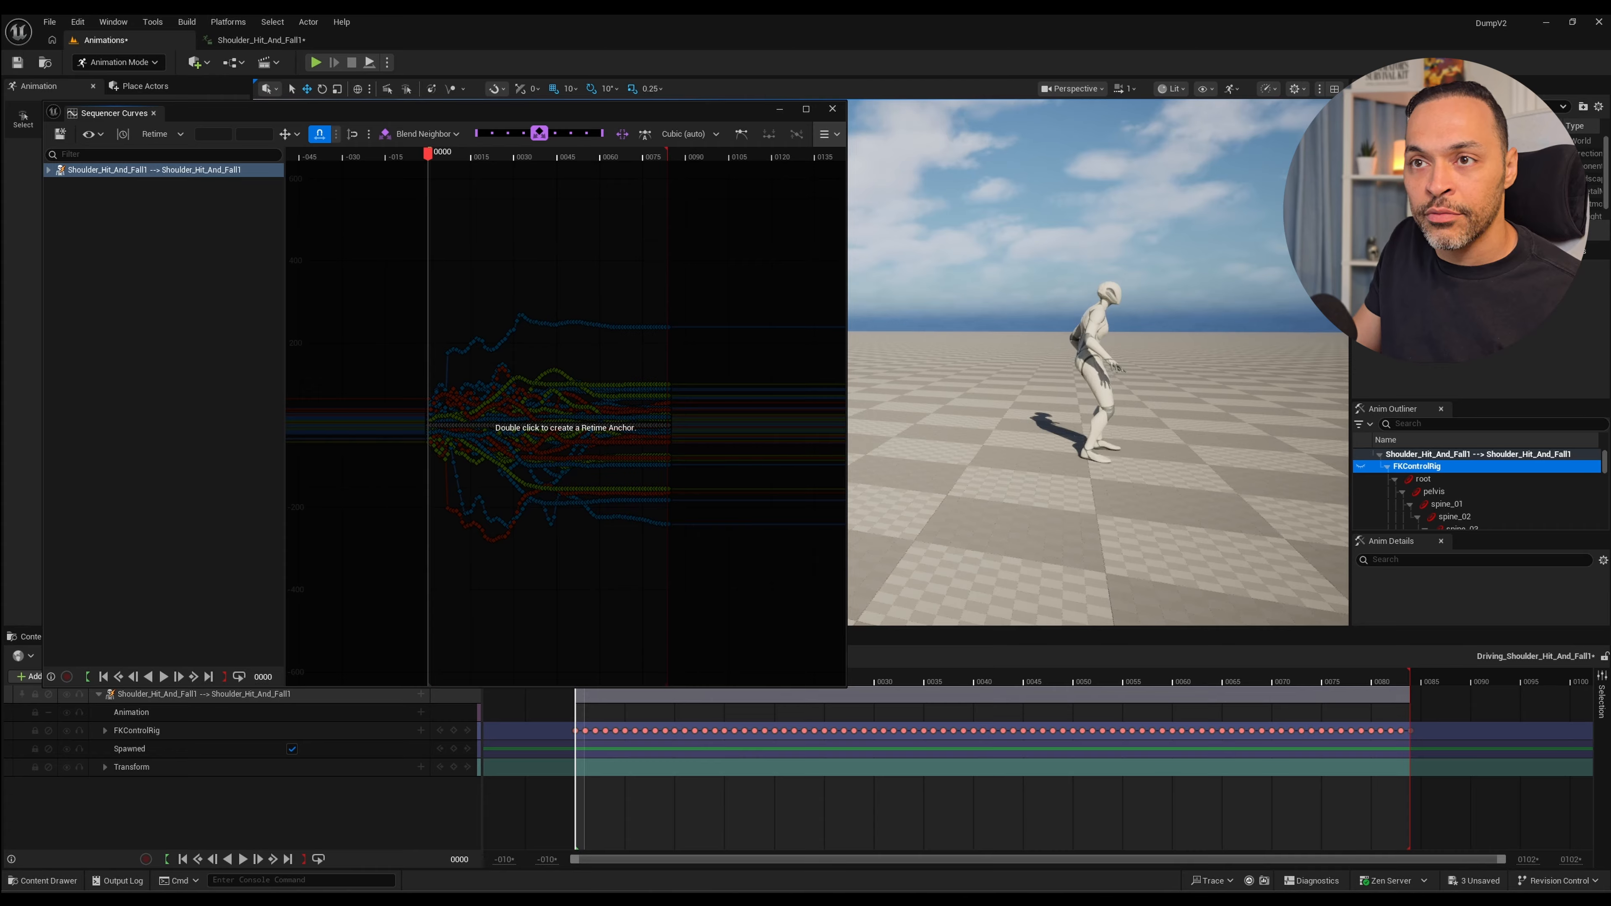
Add a retime anchor at frame 0, try shifting all keys forward by about 36 frames with it, and undo the shift.
double_click(429, 425)
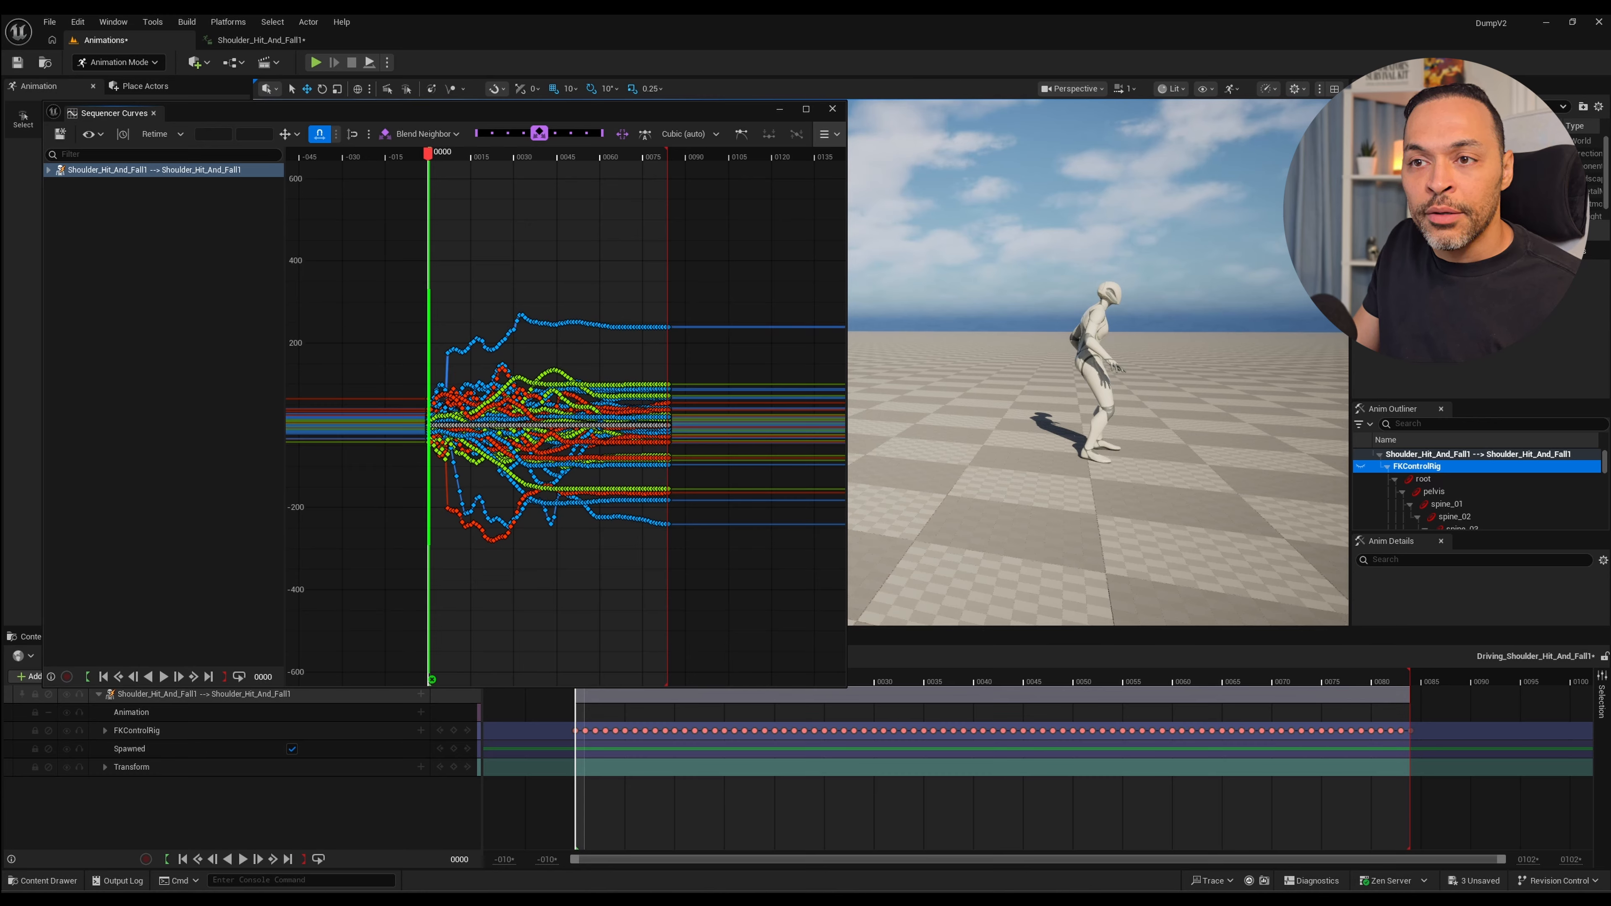
drag(429, 426, 530, 425)
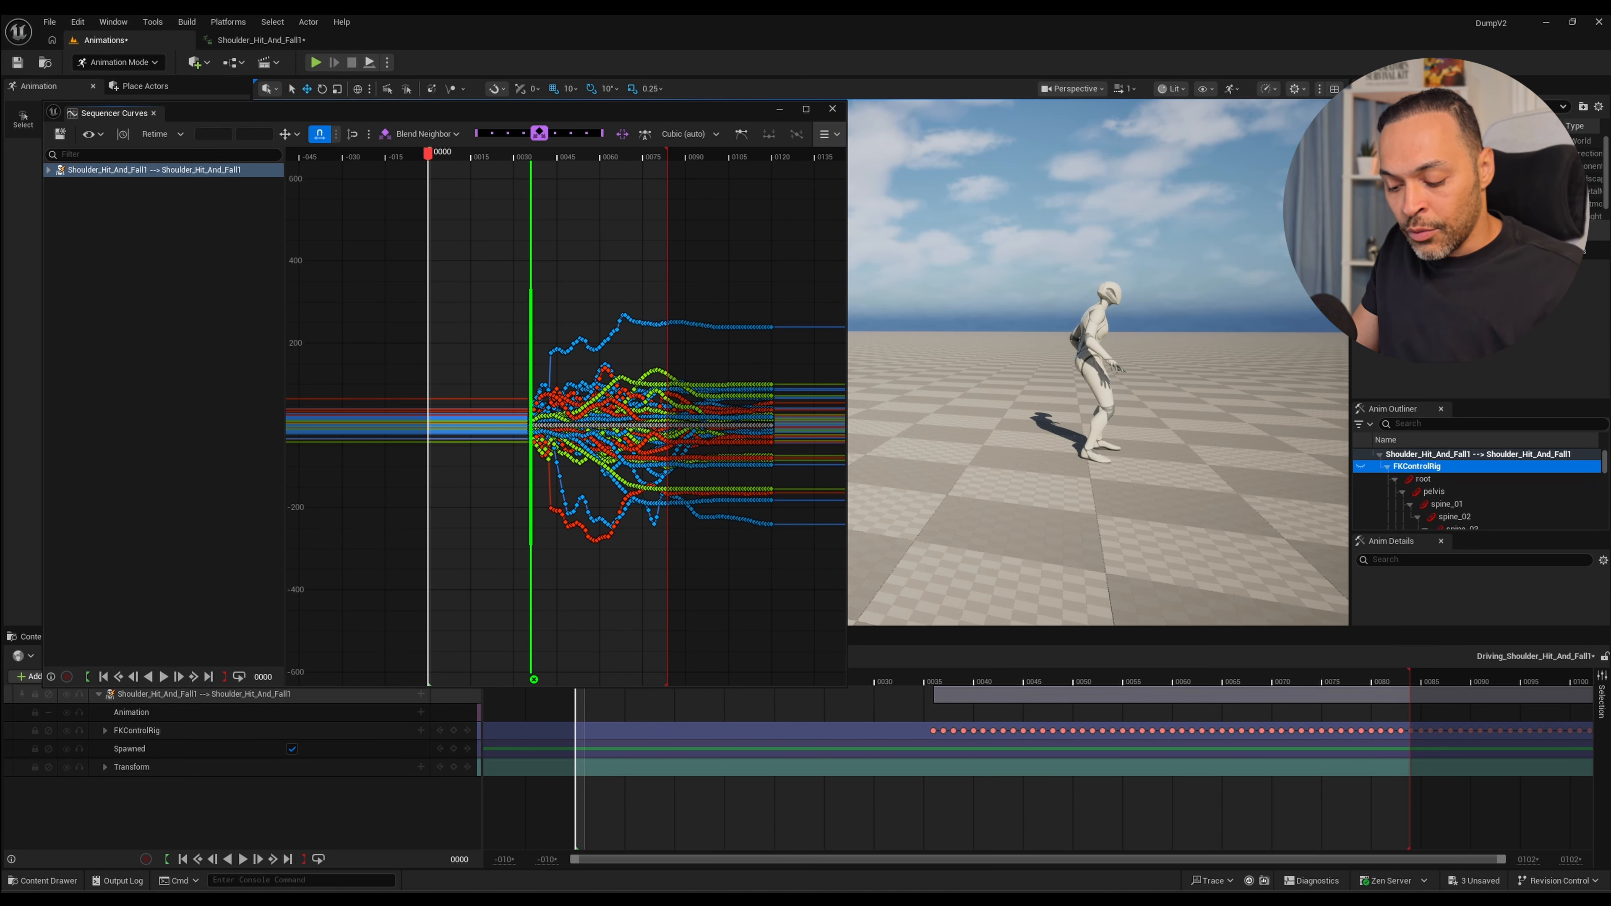
key(ctrl+z)
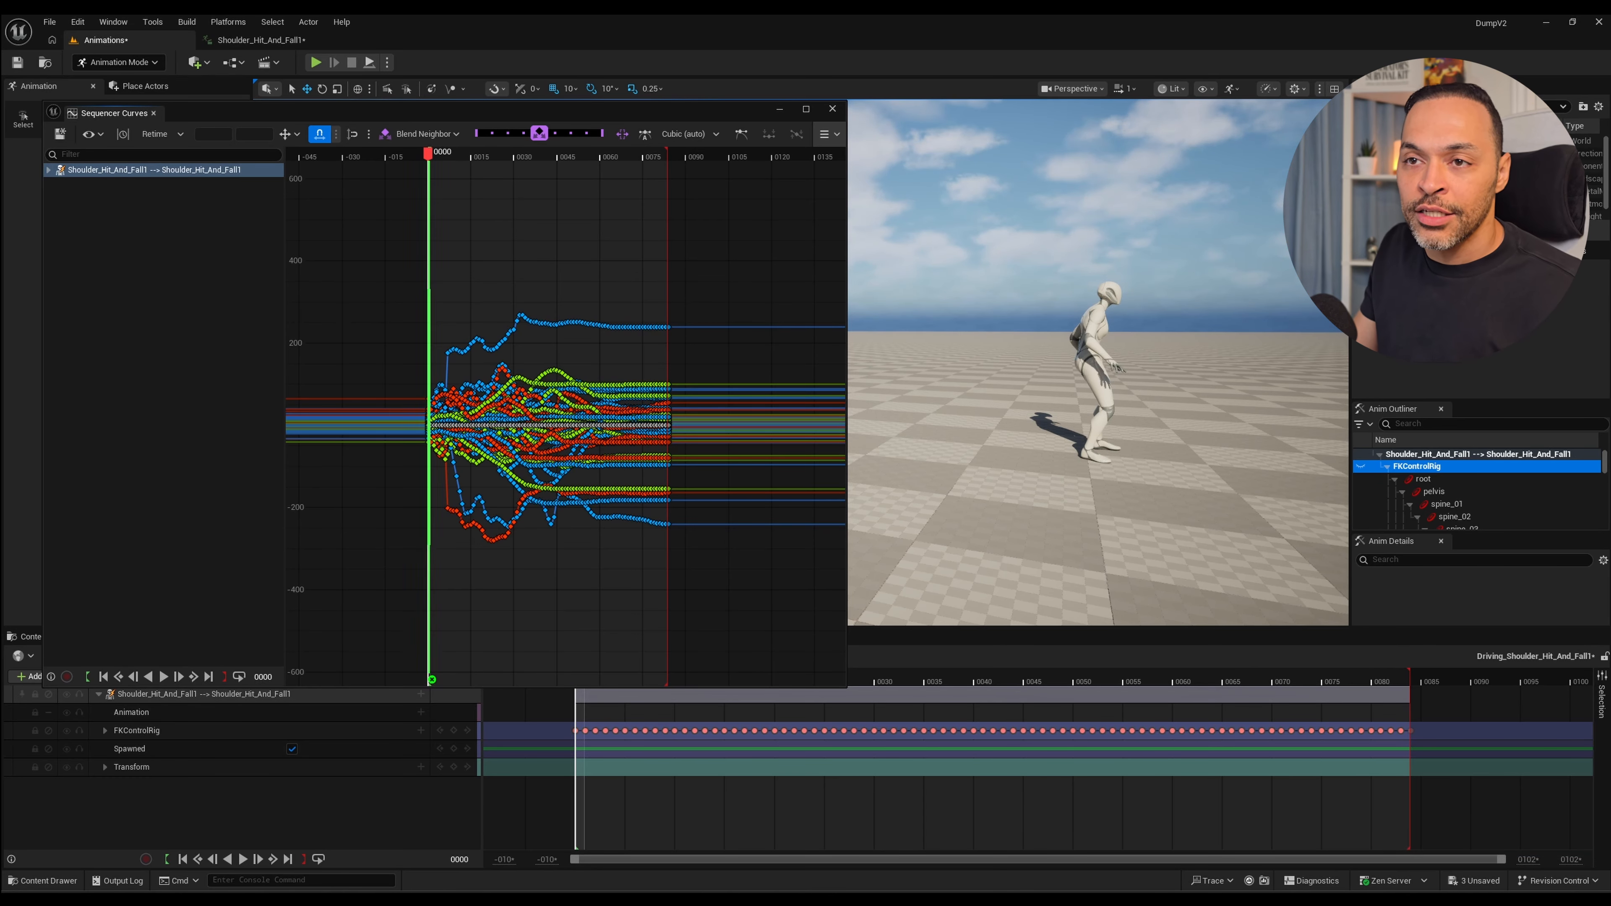
Add a second retime anchor near frame 18, try stretching it out to about frame 63 with playback, and undo the stretch.
double_click(479, 355)
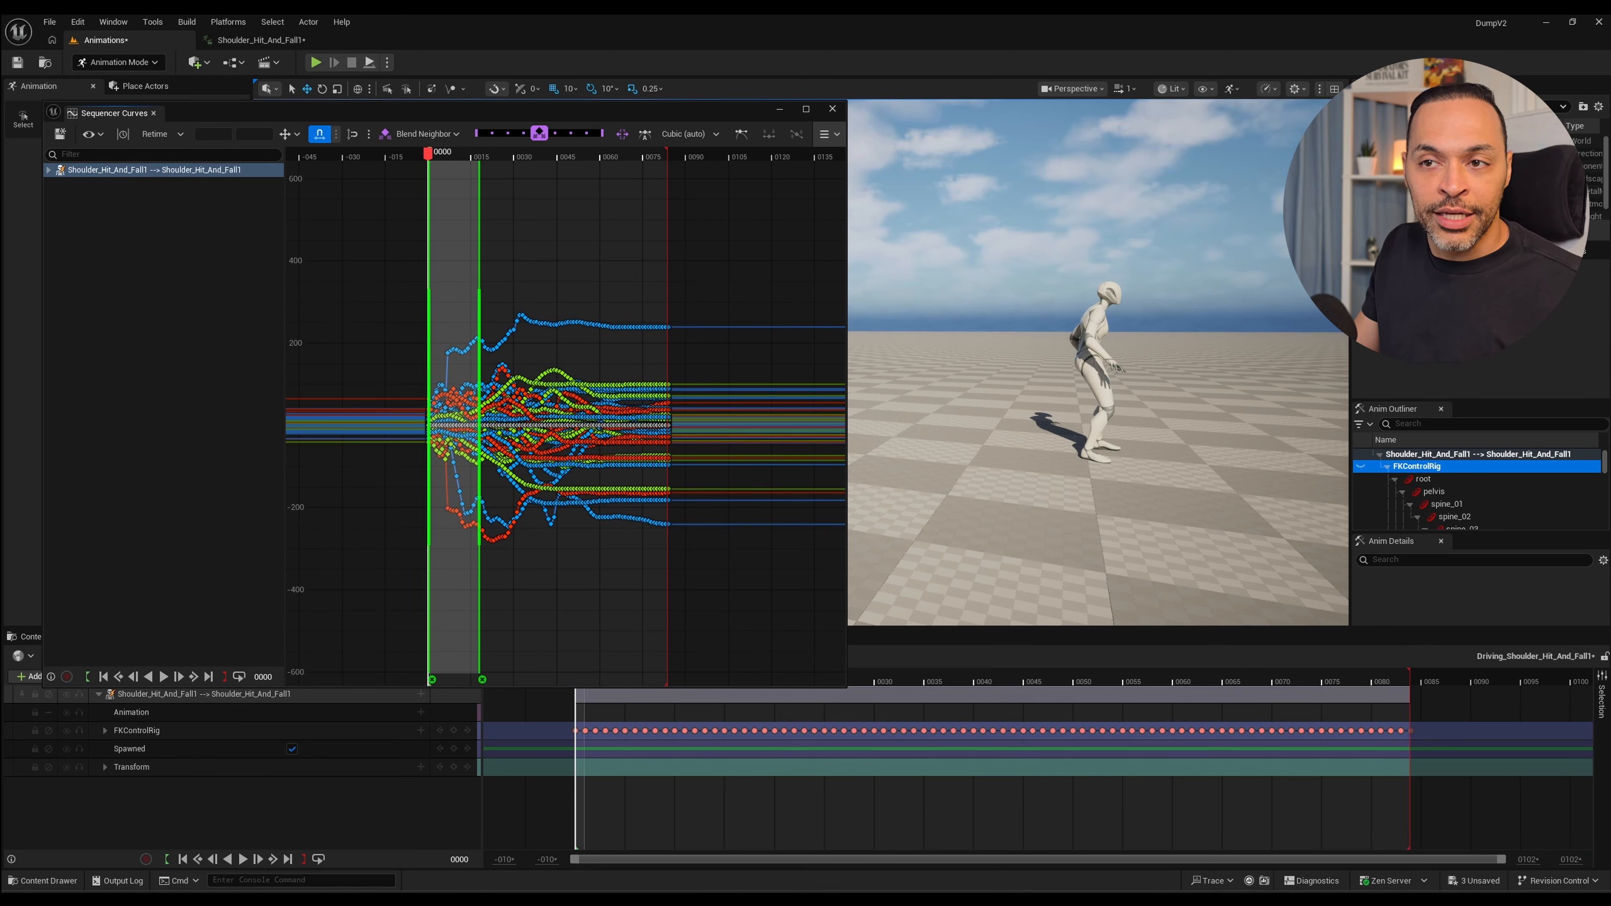
drag(428, 153, 464, 153)
drag(479, 417, 606, 417)
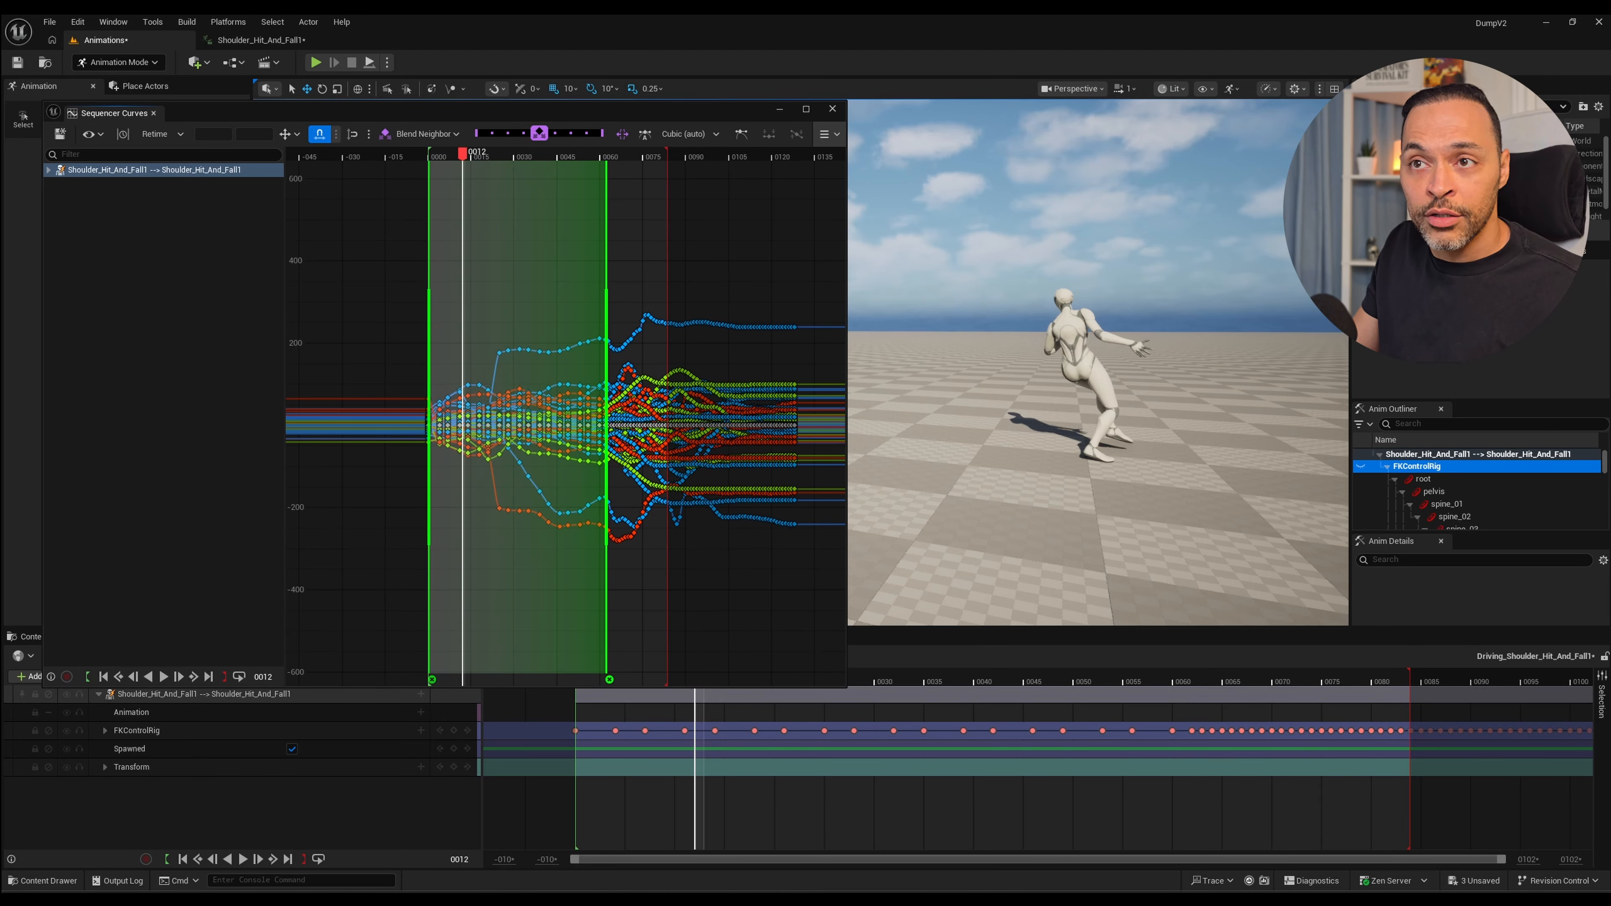
drag(463, 153, 428, 153)
key(space)
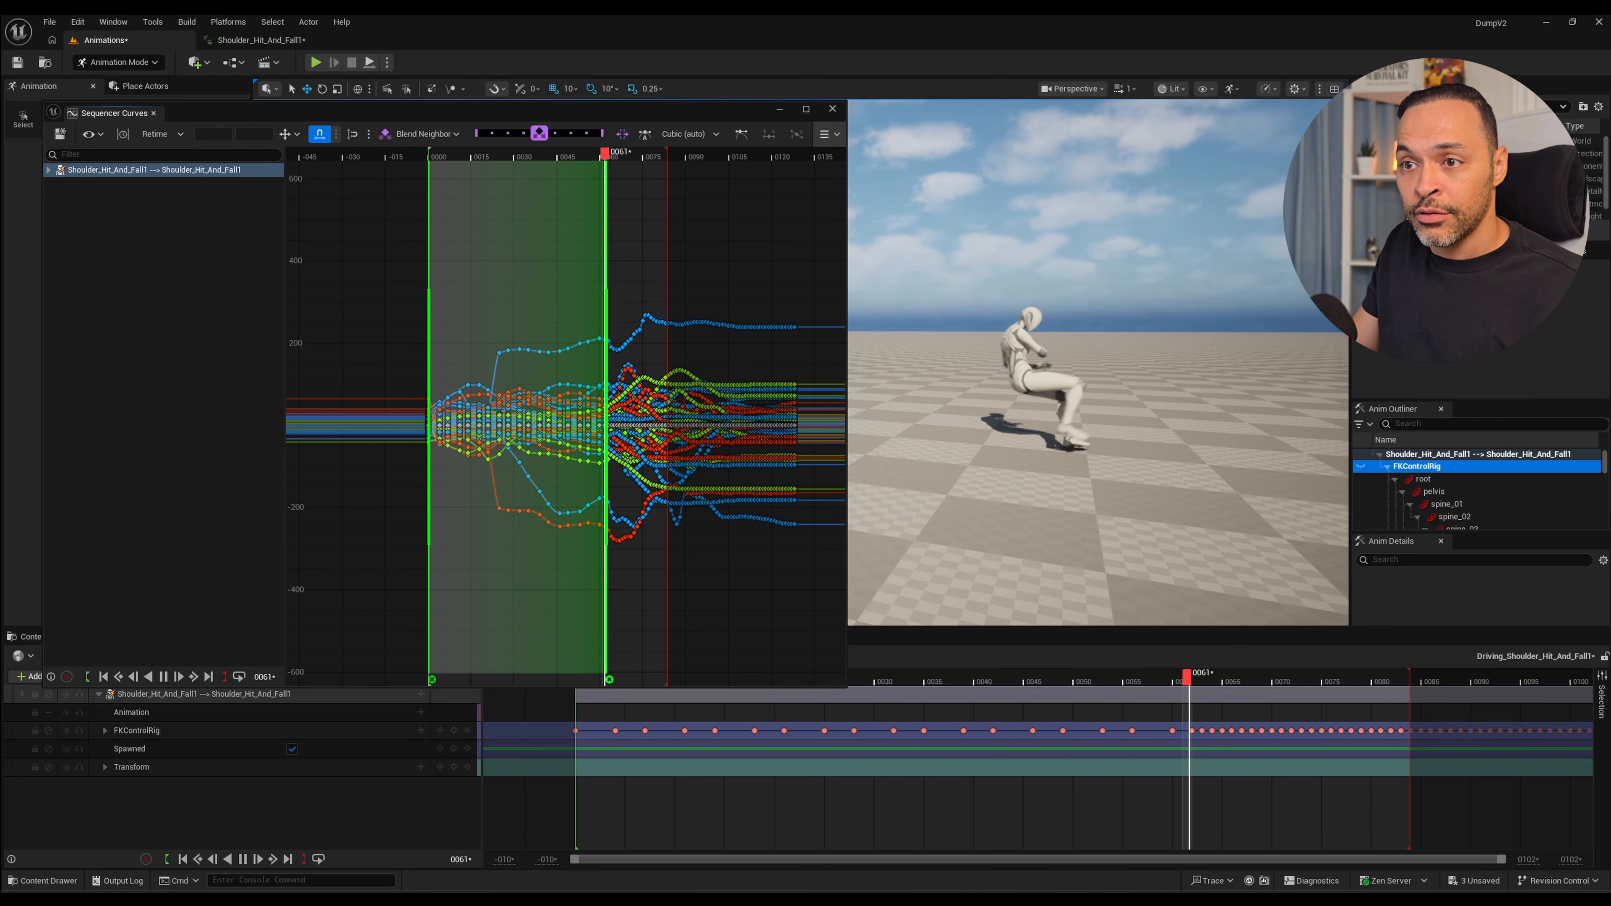
key(space)
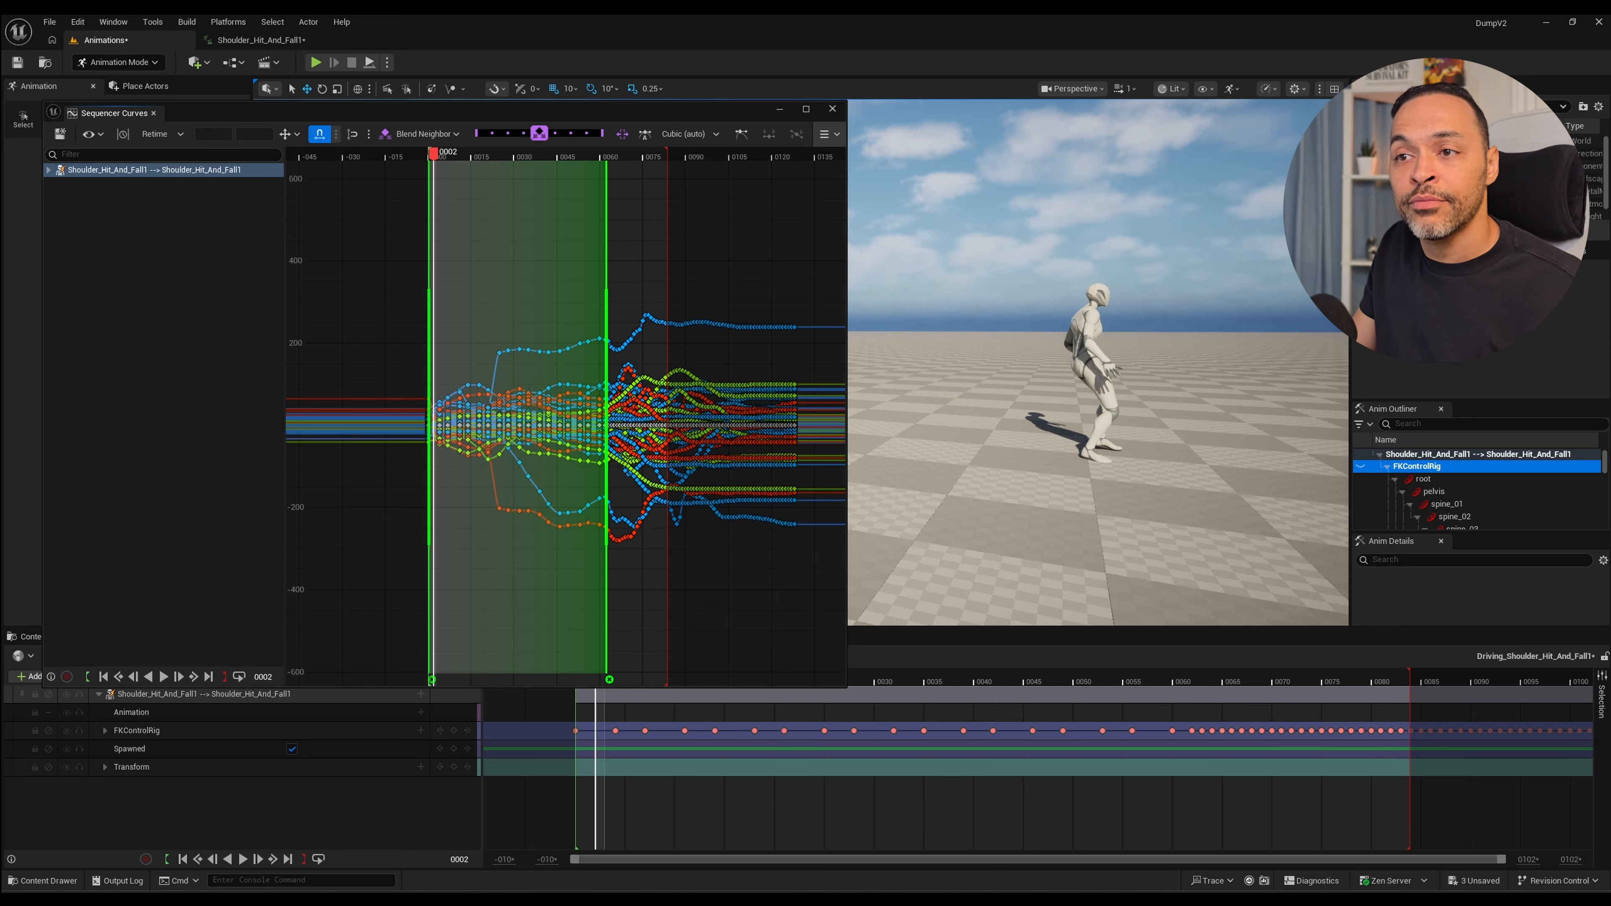
key(ctrl+z)
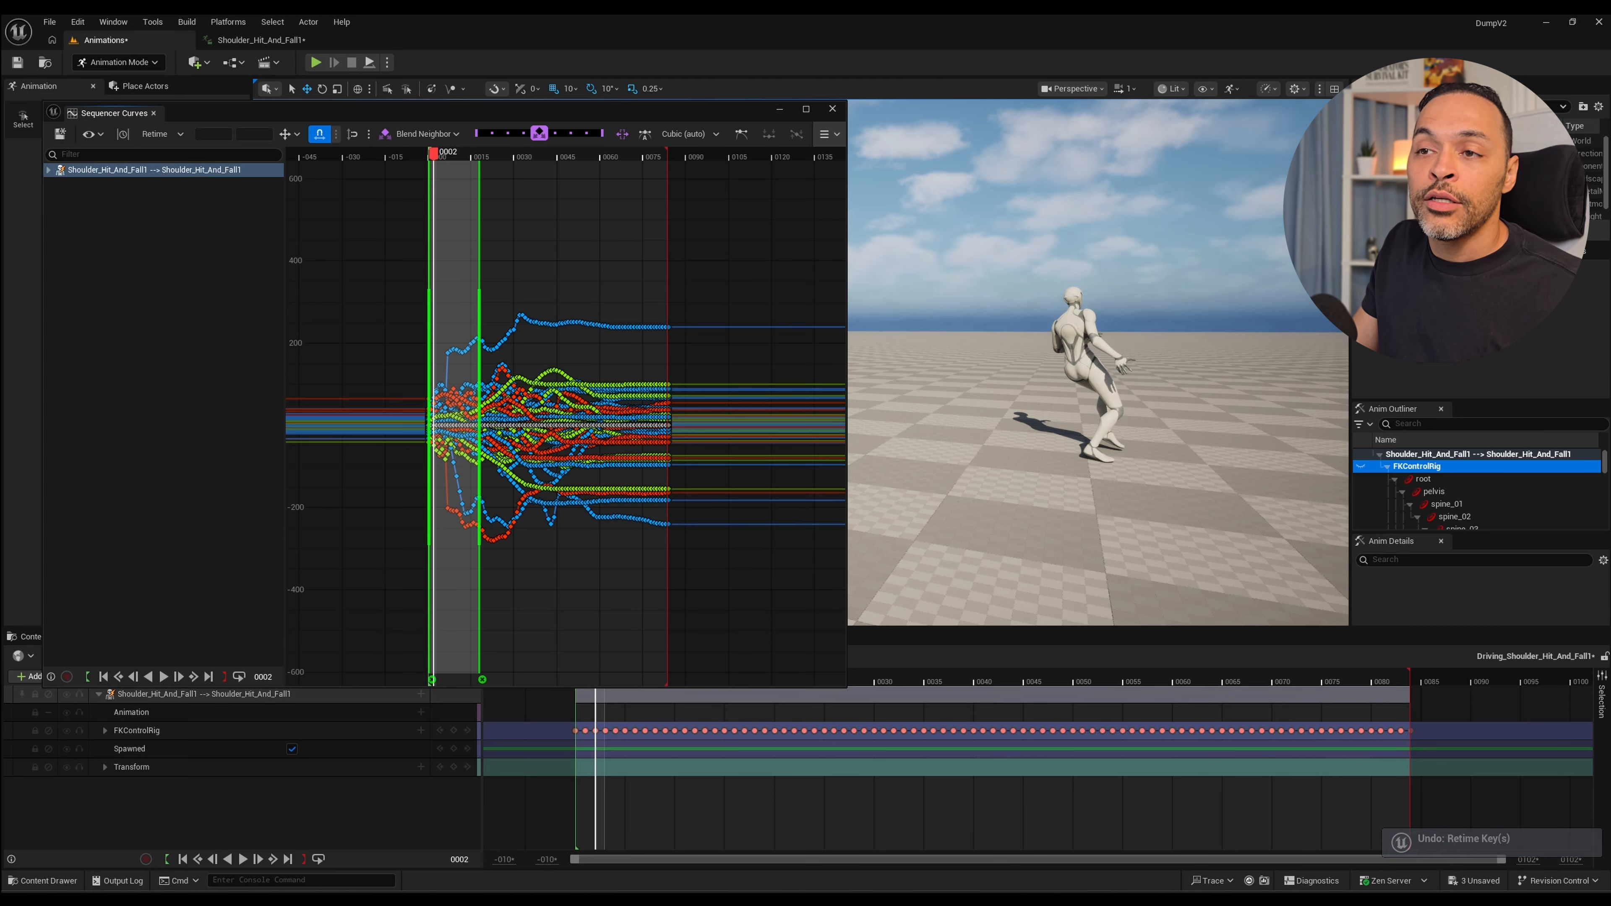
Add a third retime anchor near frame 40, try moving the middle anchor to about frame 29, and undo the move.
double_click(540, 412)
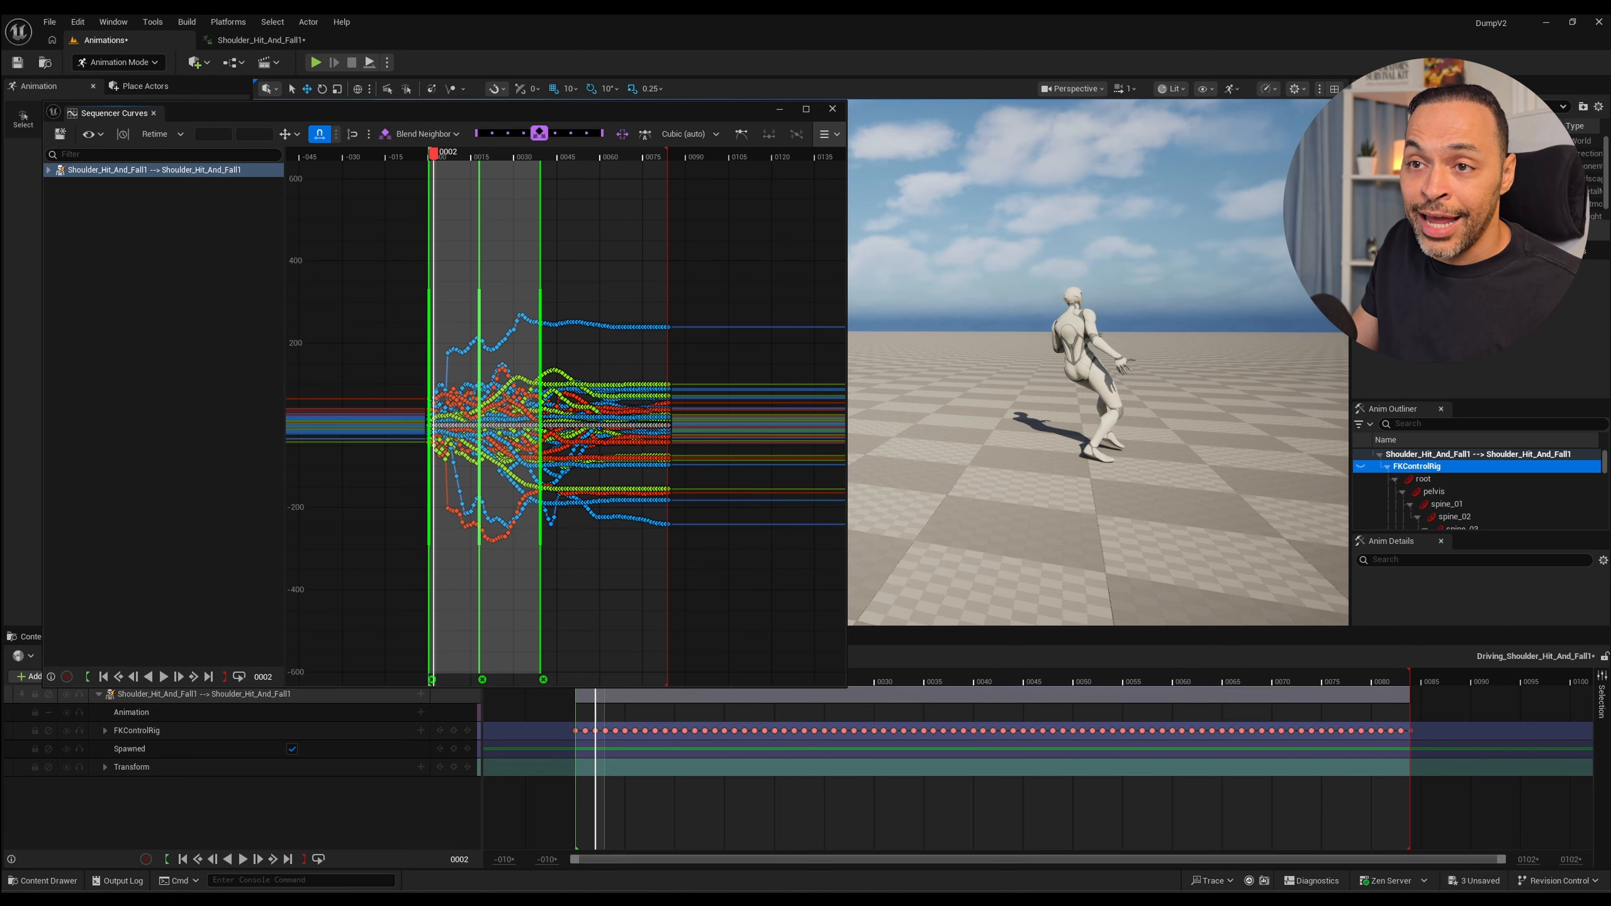
drag(482, 680, 515, 680)
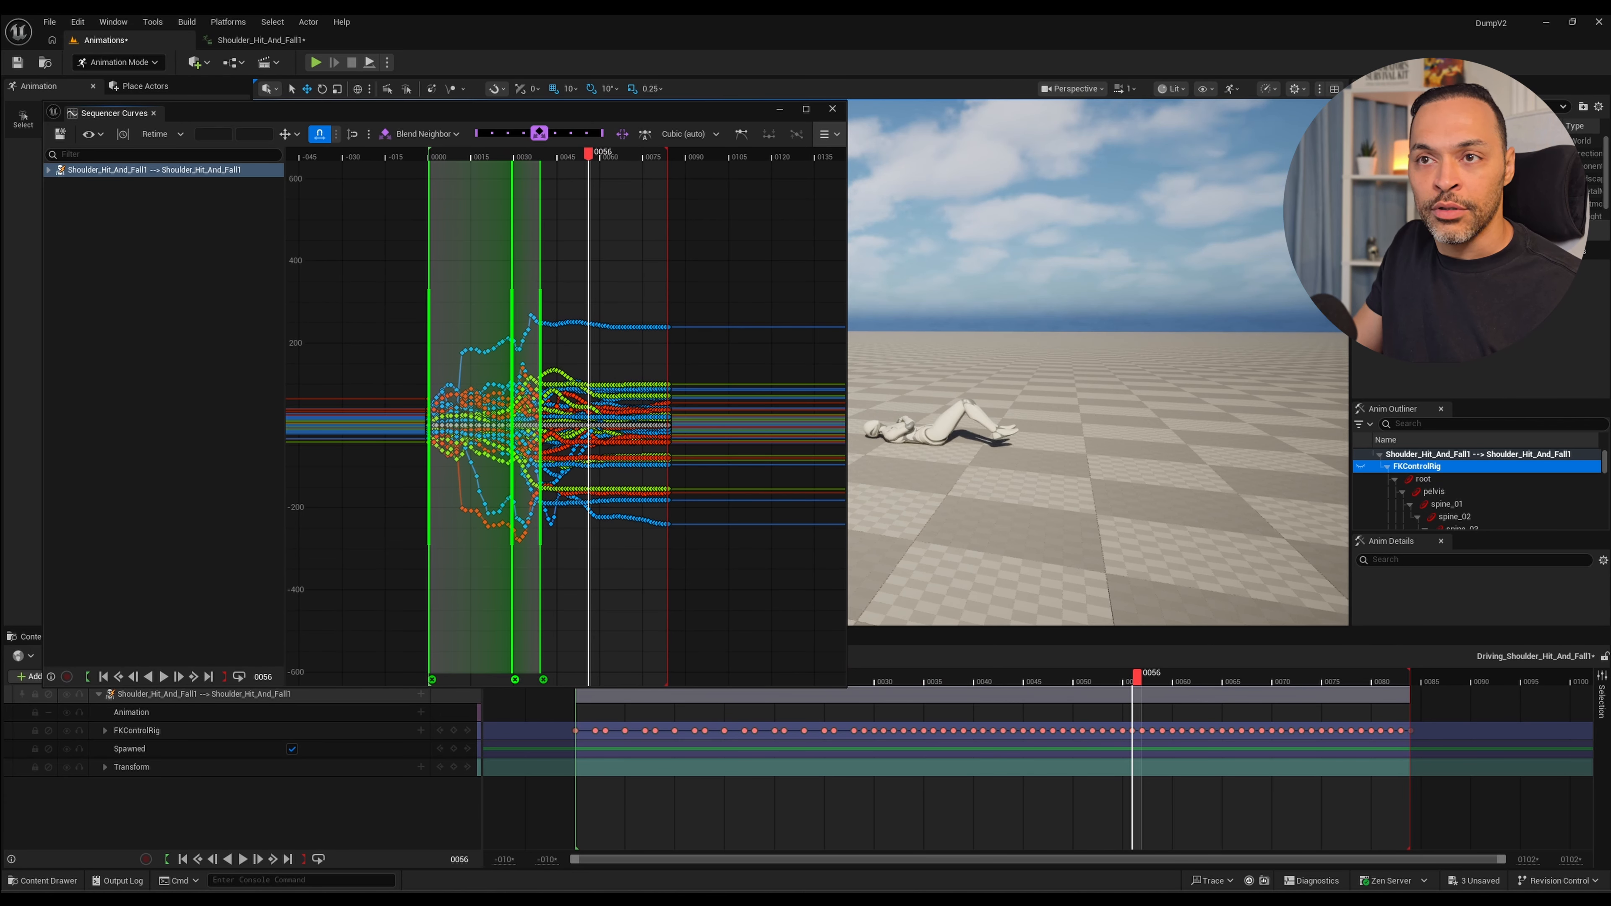
key(ctrl+z)
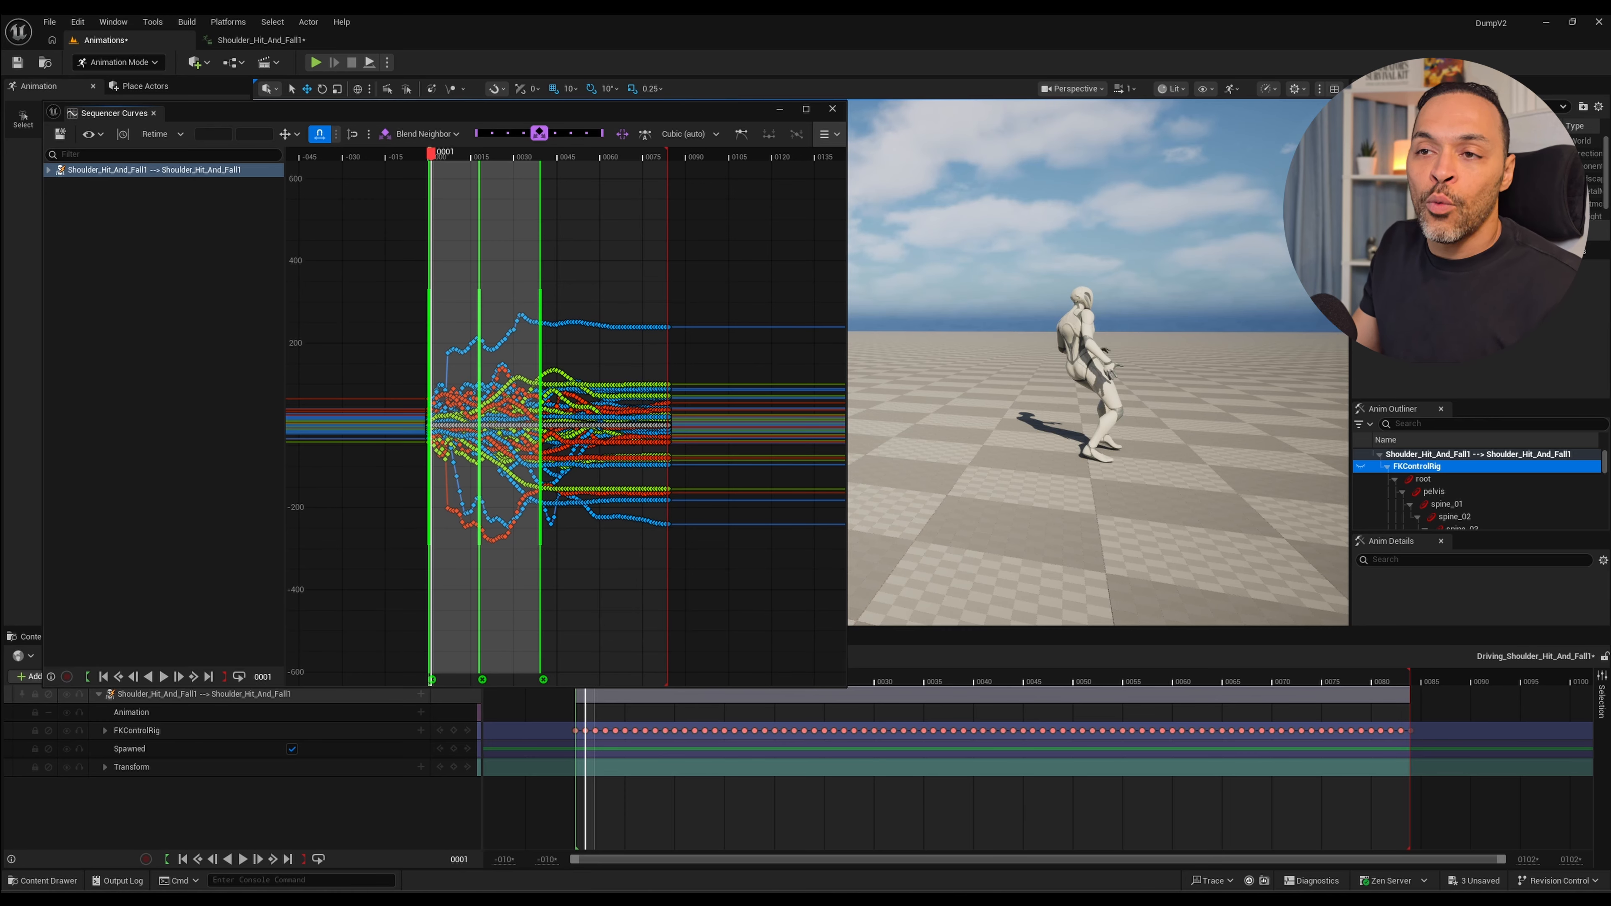
Try moving the middle and last retime anchors together about 27 frames forward, undo the move, and remove both anchors.
shift+click(540, 411)
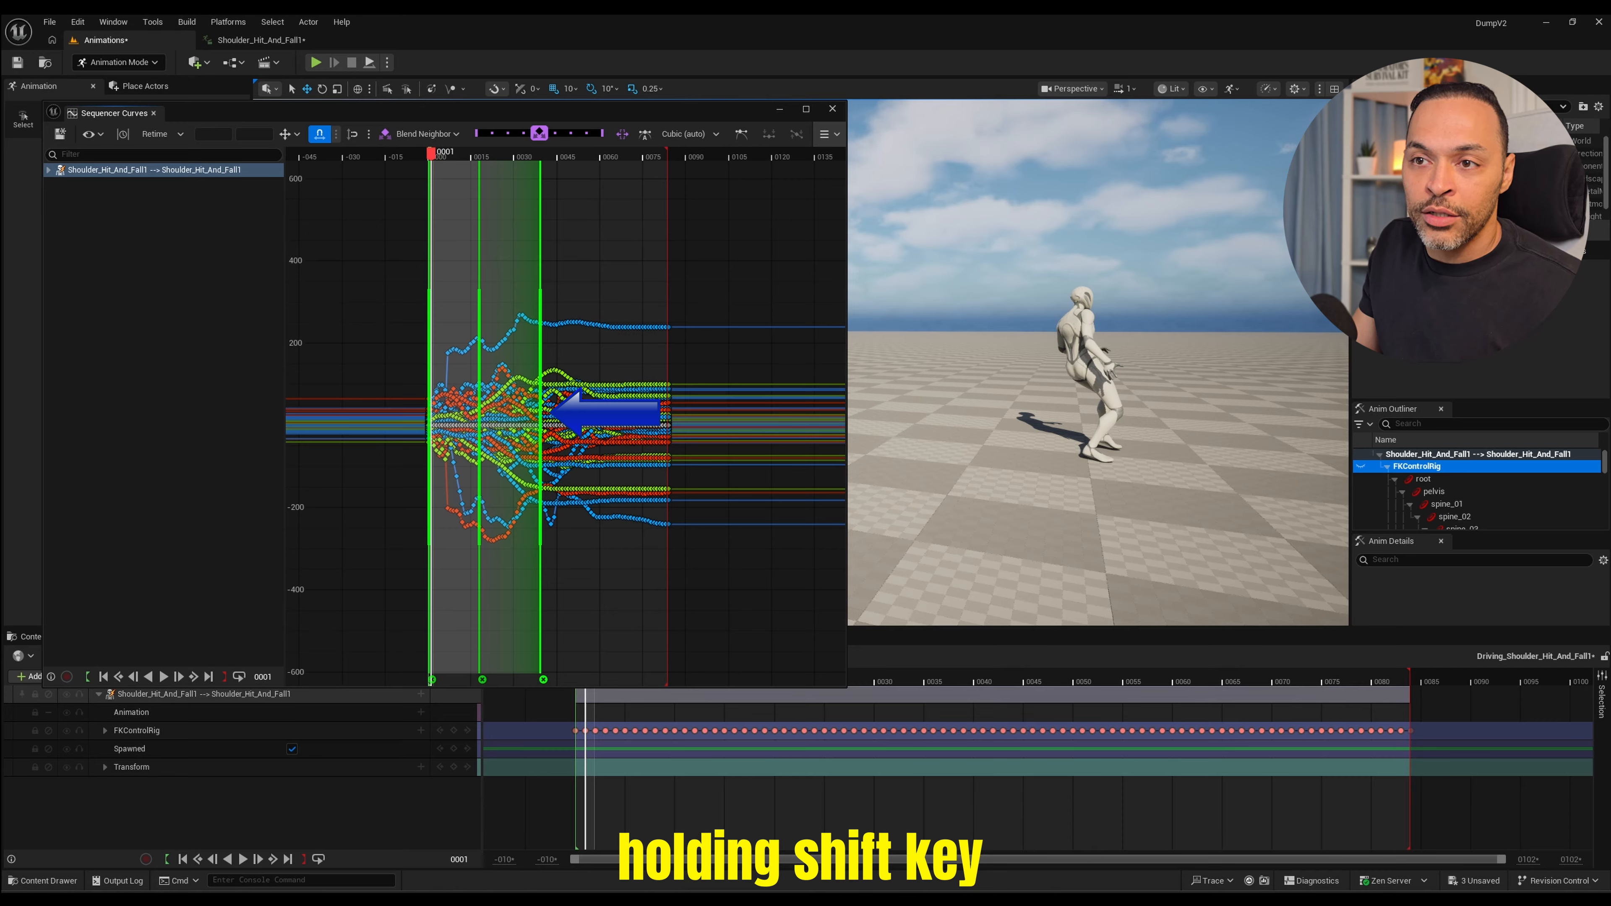
shift+click(479, 411)
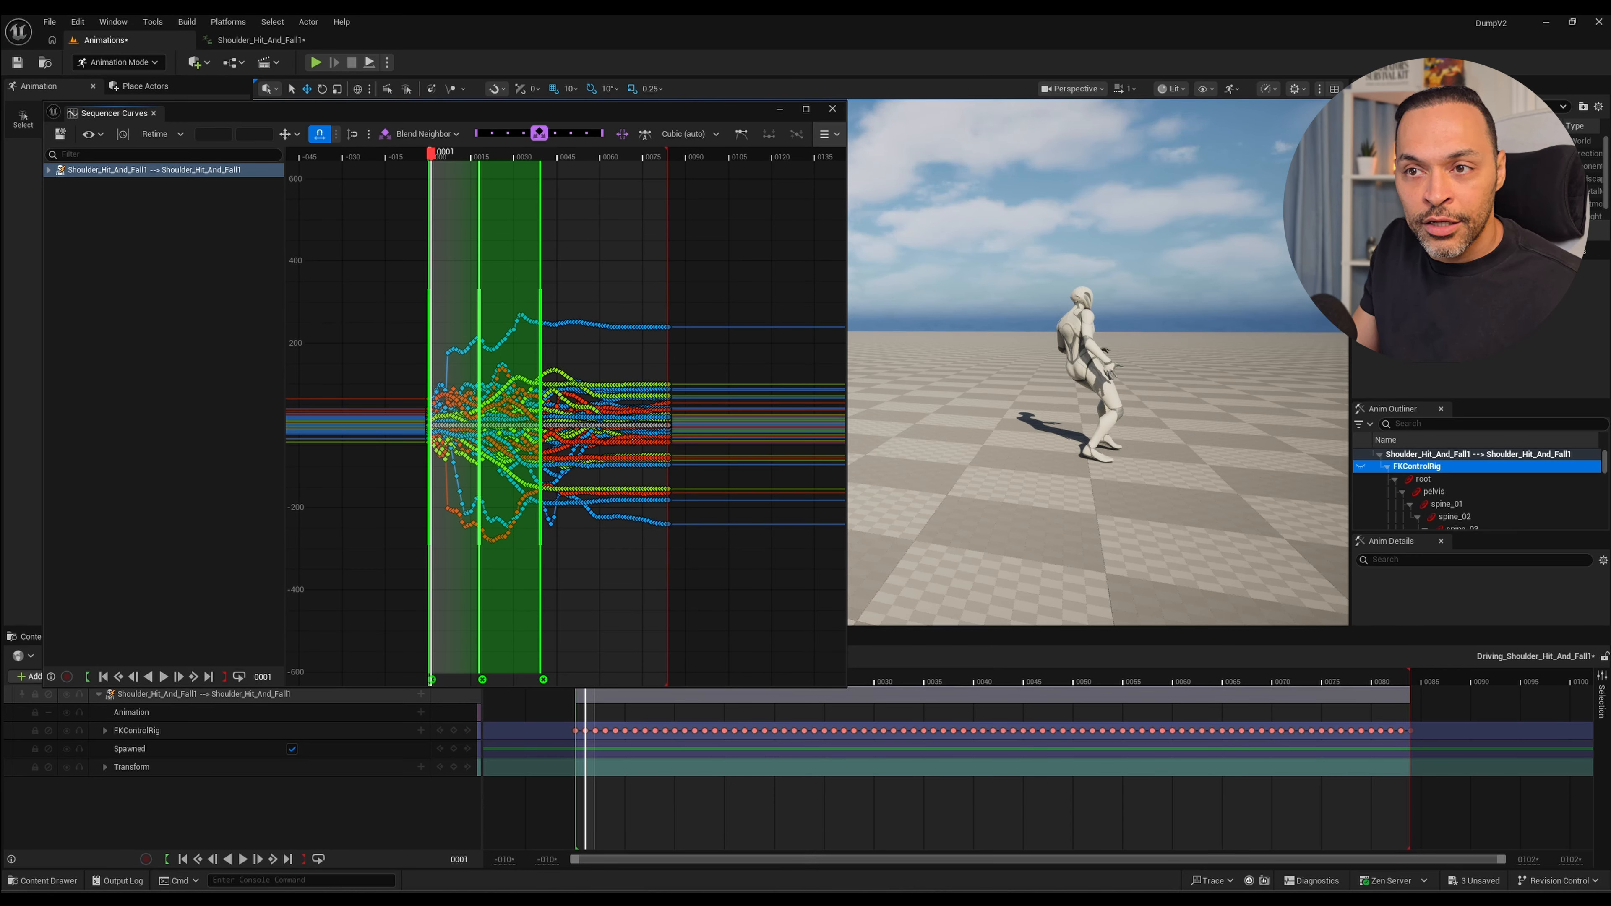
drag(479, 411, 555, 411)
key(space)
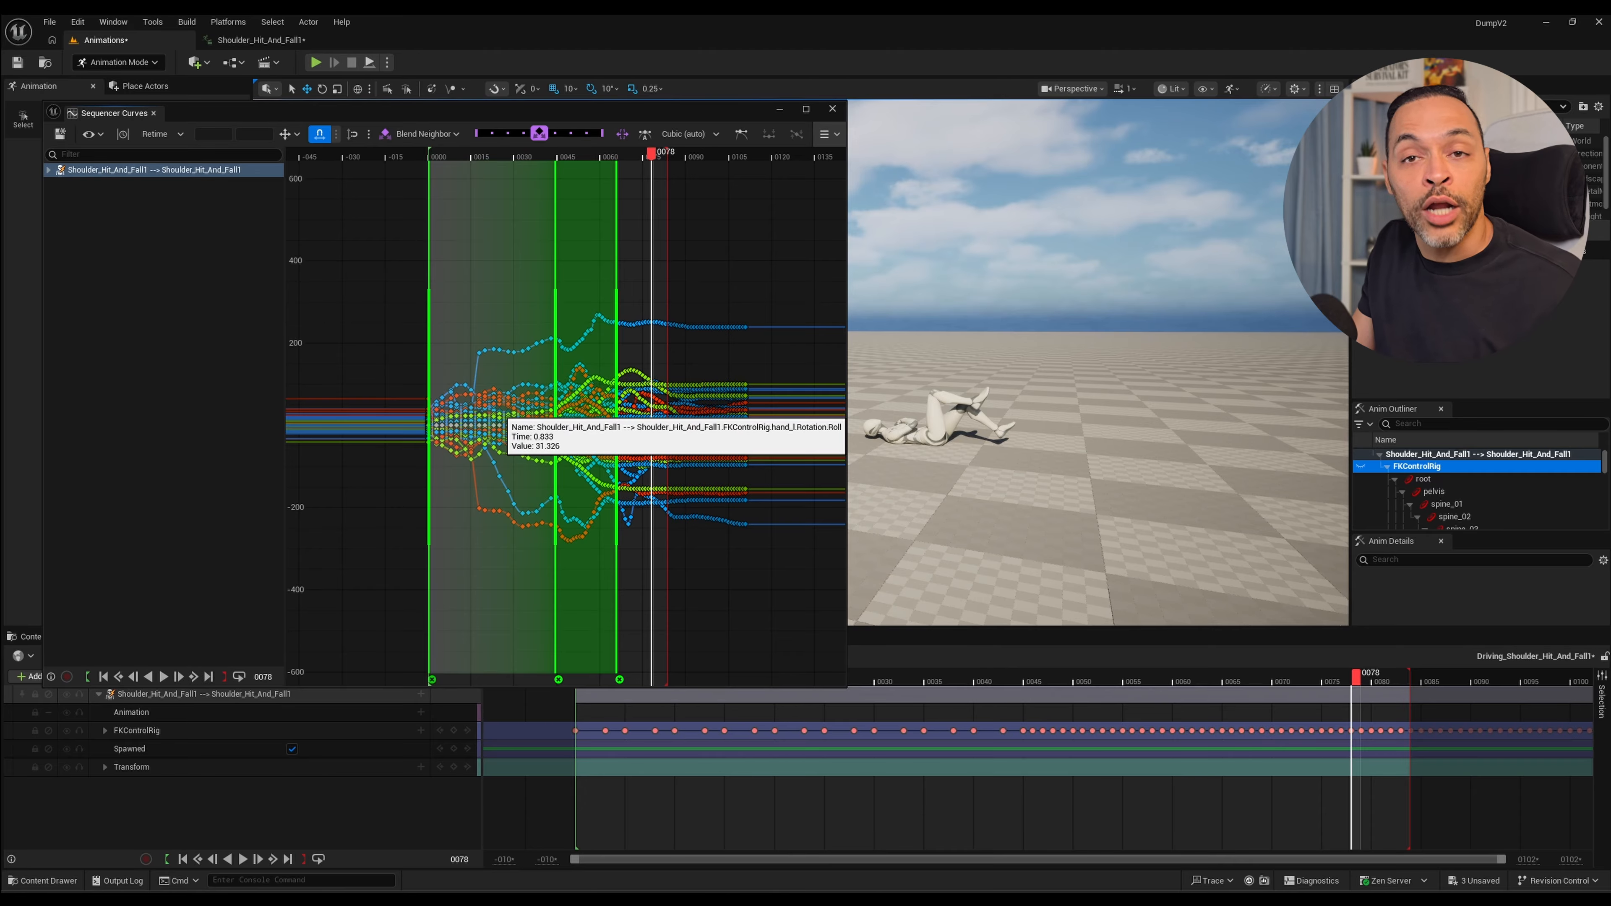
key(ctrl+z)
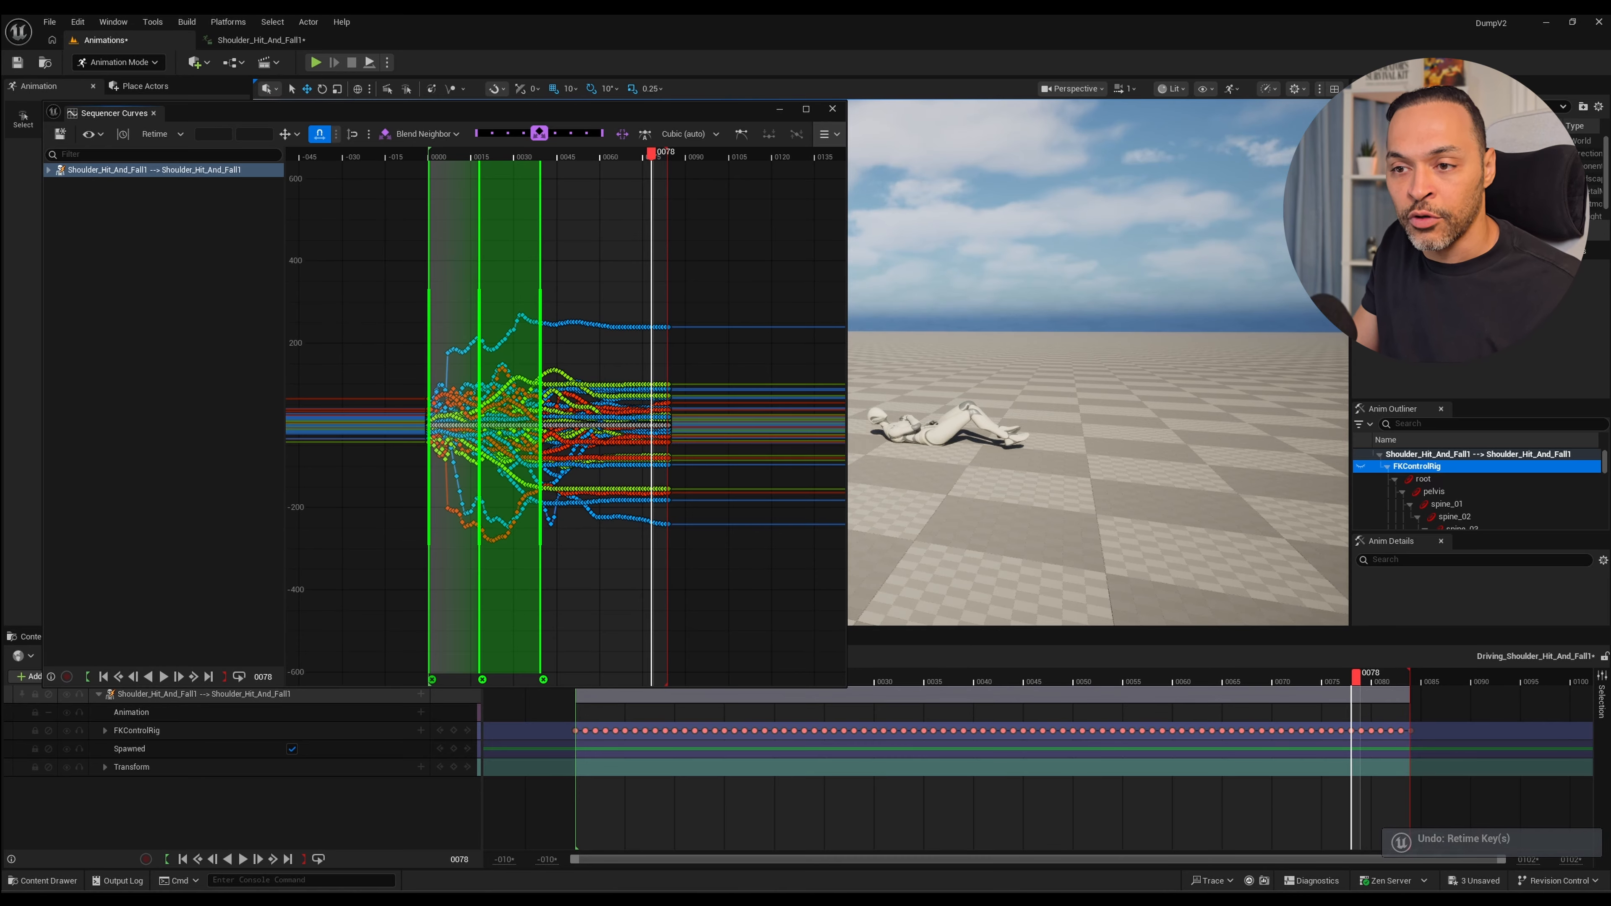
click(543, 679)
click(482, 680)
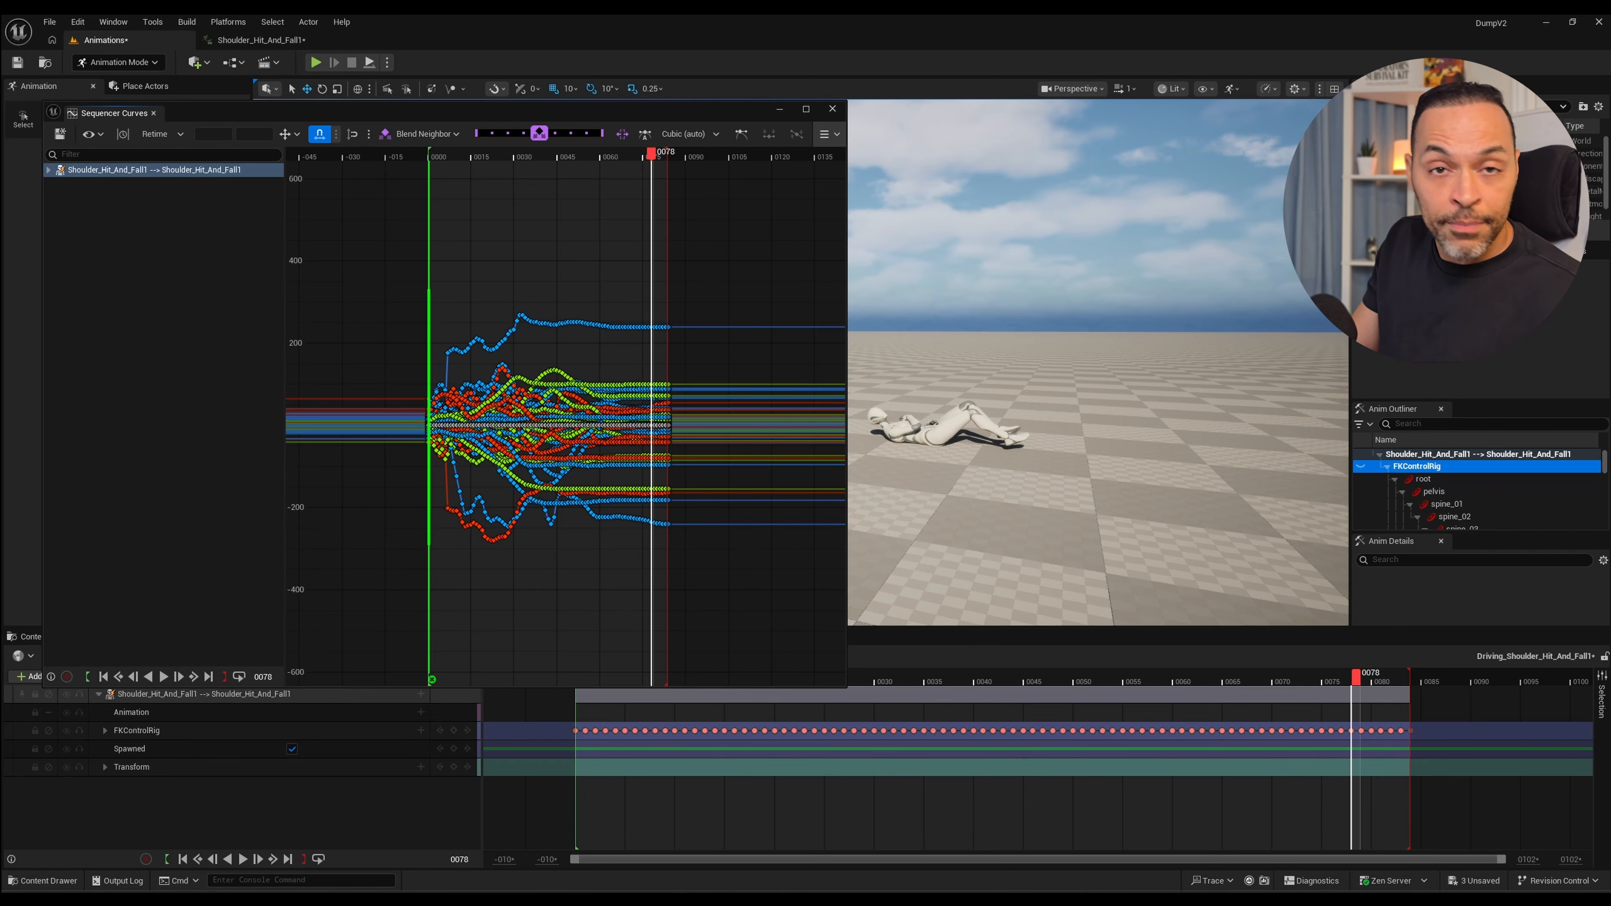
Add a retime anchor at frame 30, where the body lands, and move it to about frame 25 to speed up the fall.
key(space)
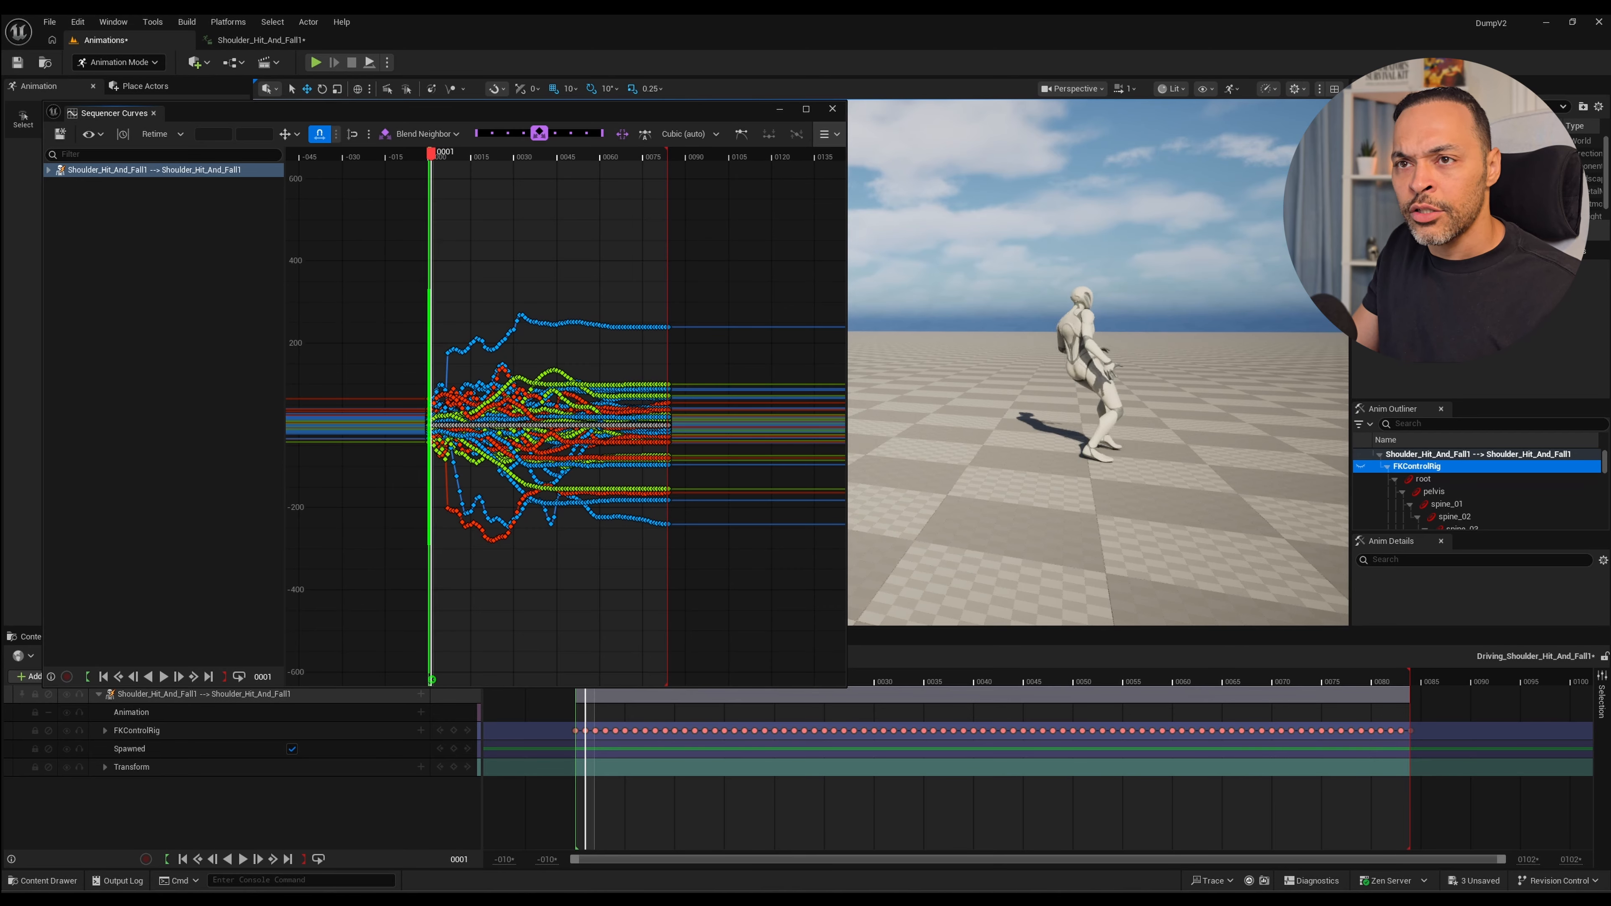
key(space)
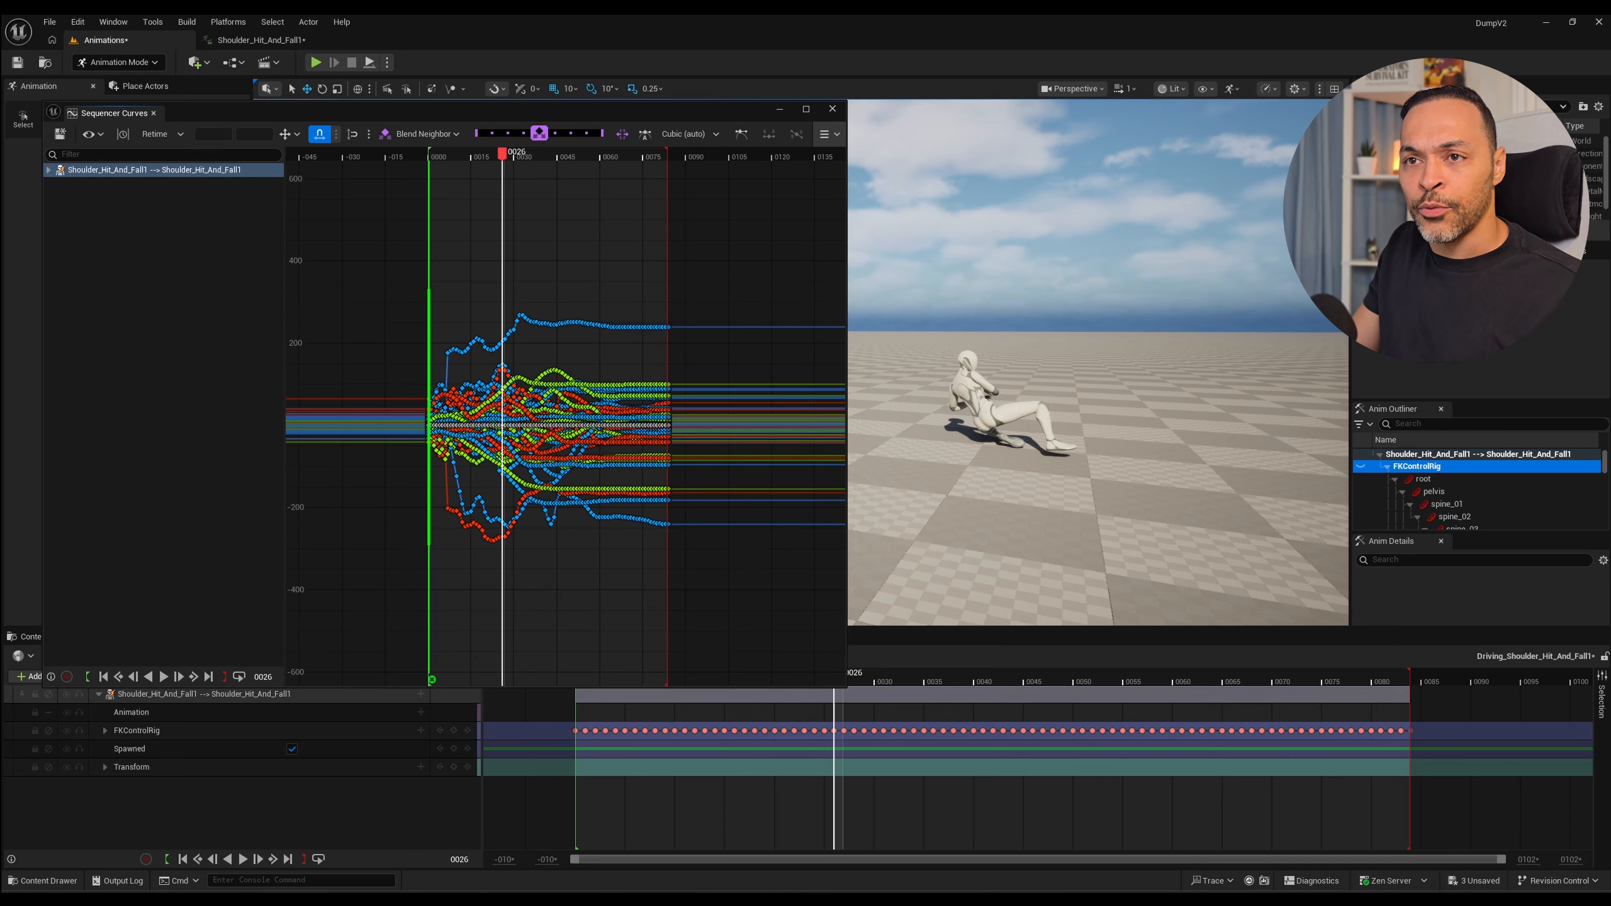
drag(503, 155, 432, 154)
key(space)
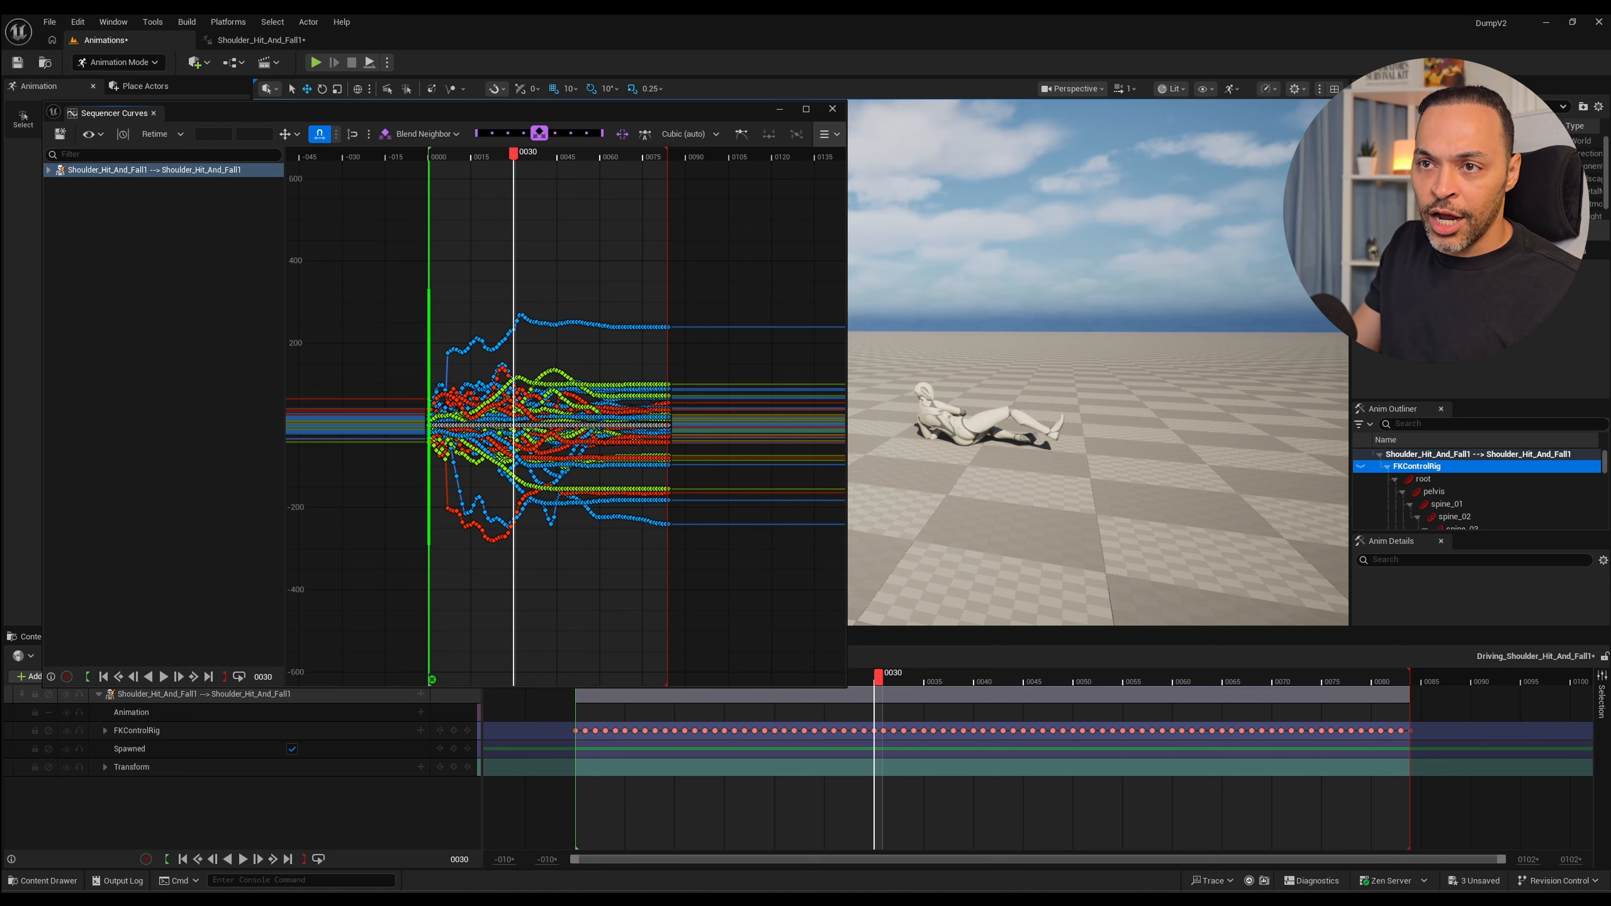
double_click(515, 417)
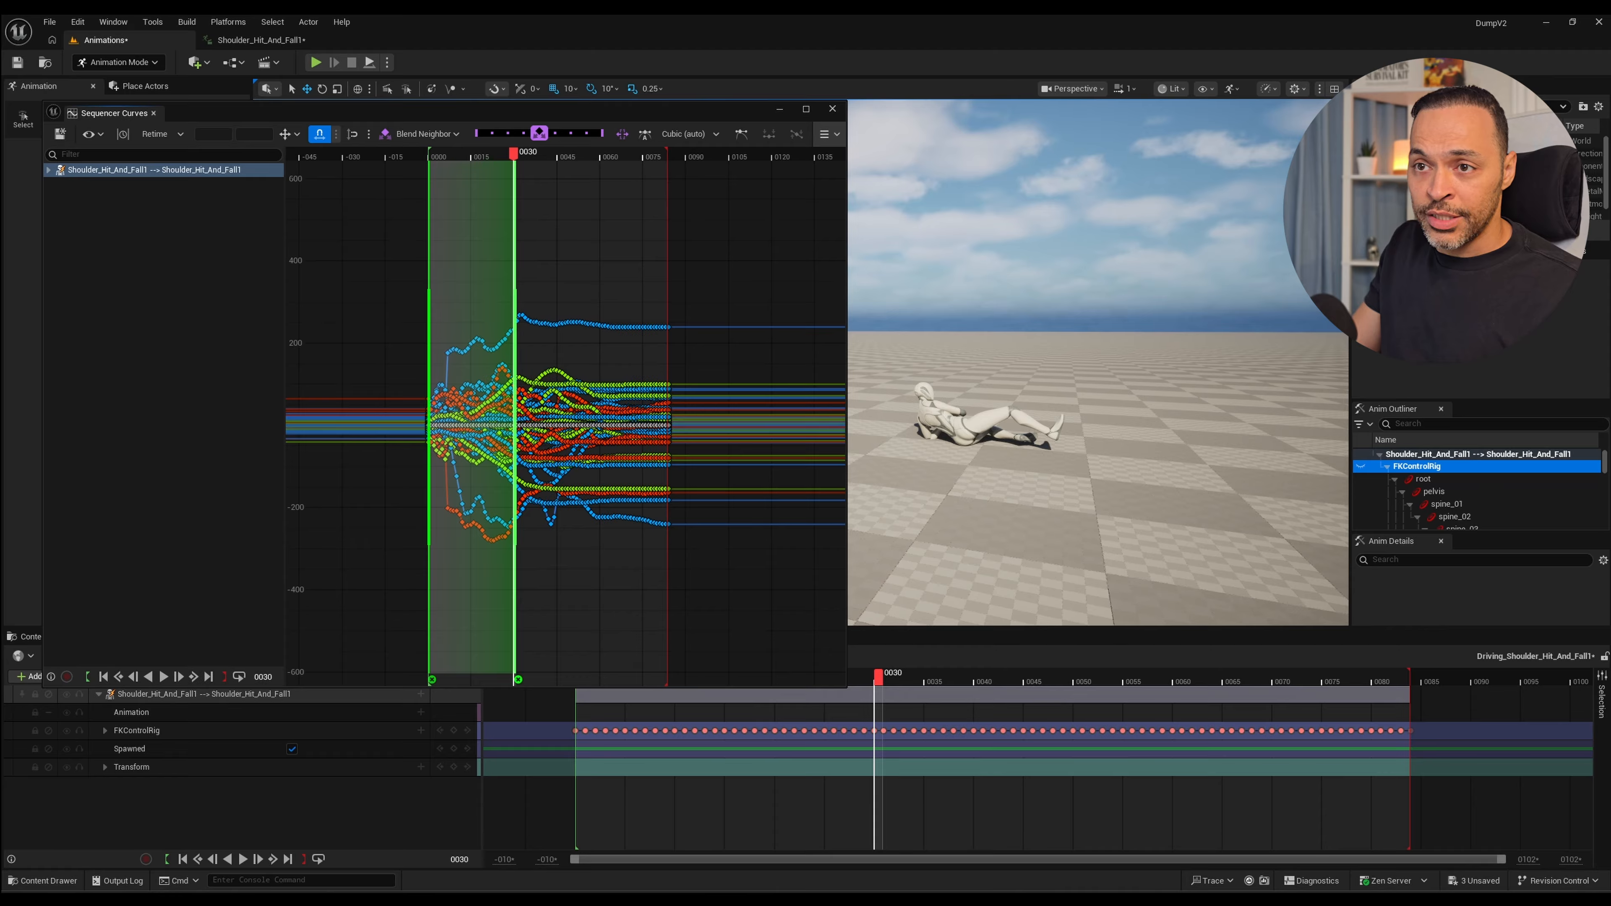
drag(515, 417, 500, 417)
Play back the sped-up fall and move its retime anchor to about frame 27.
drag(513, 153, 432, 154)
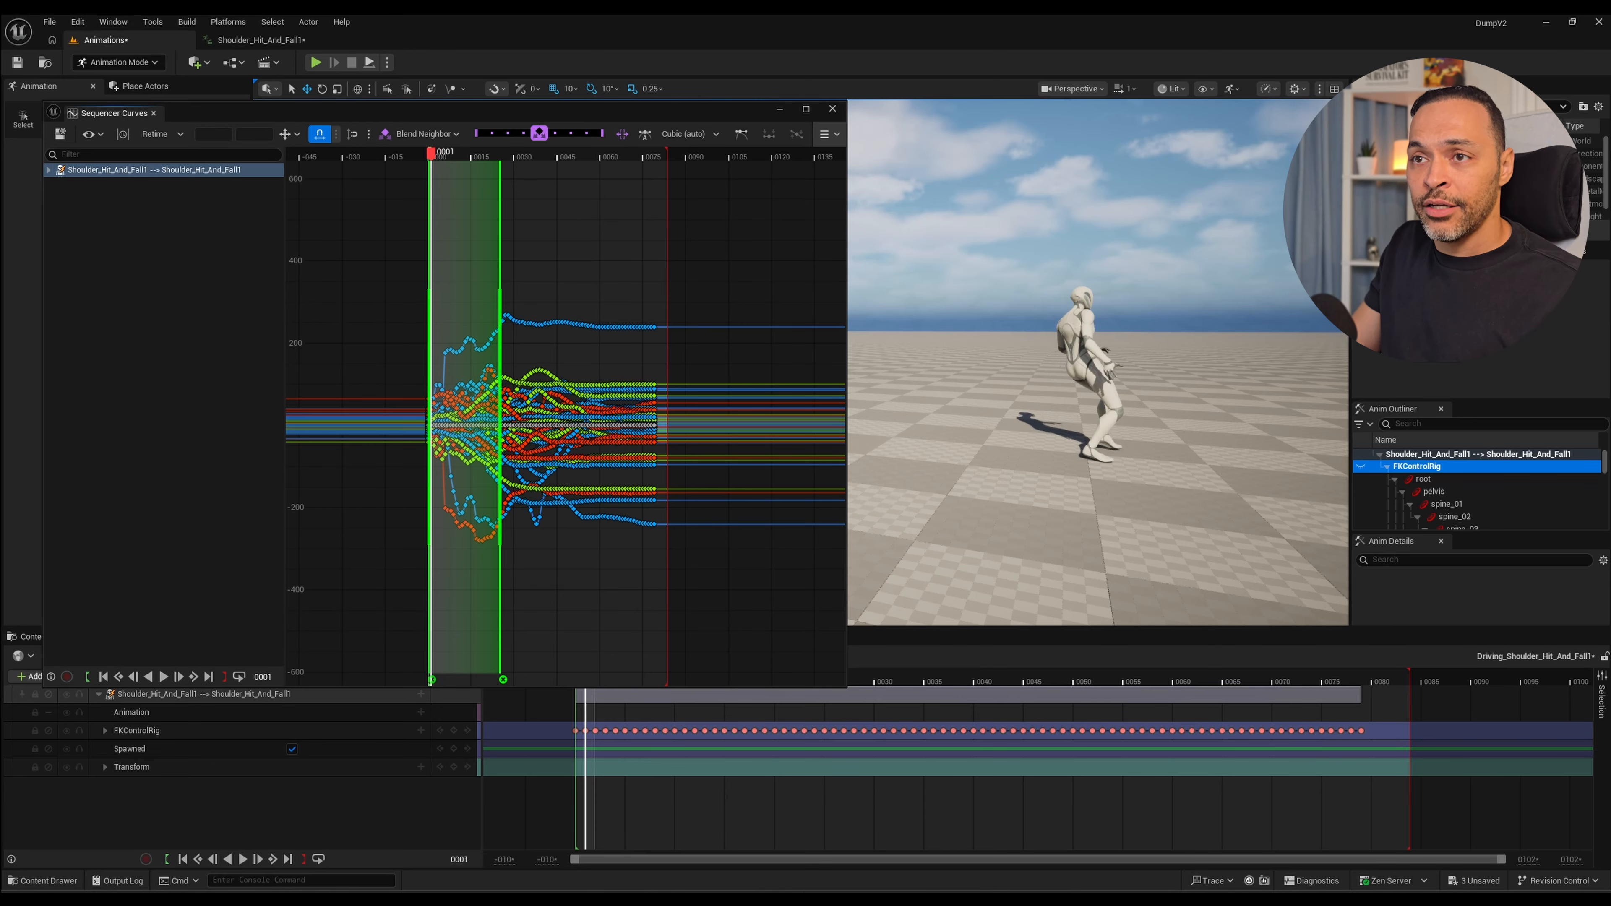
key(space)
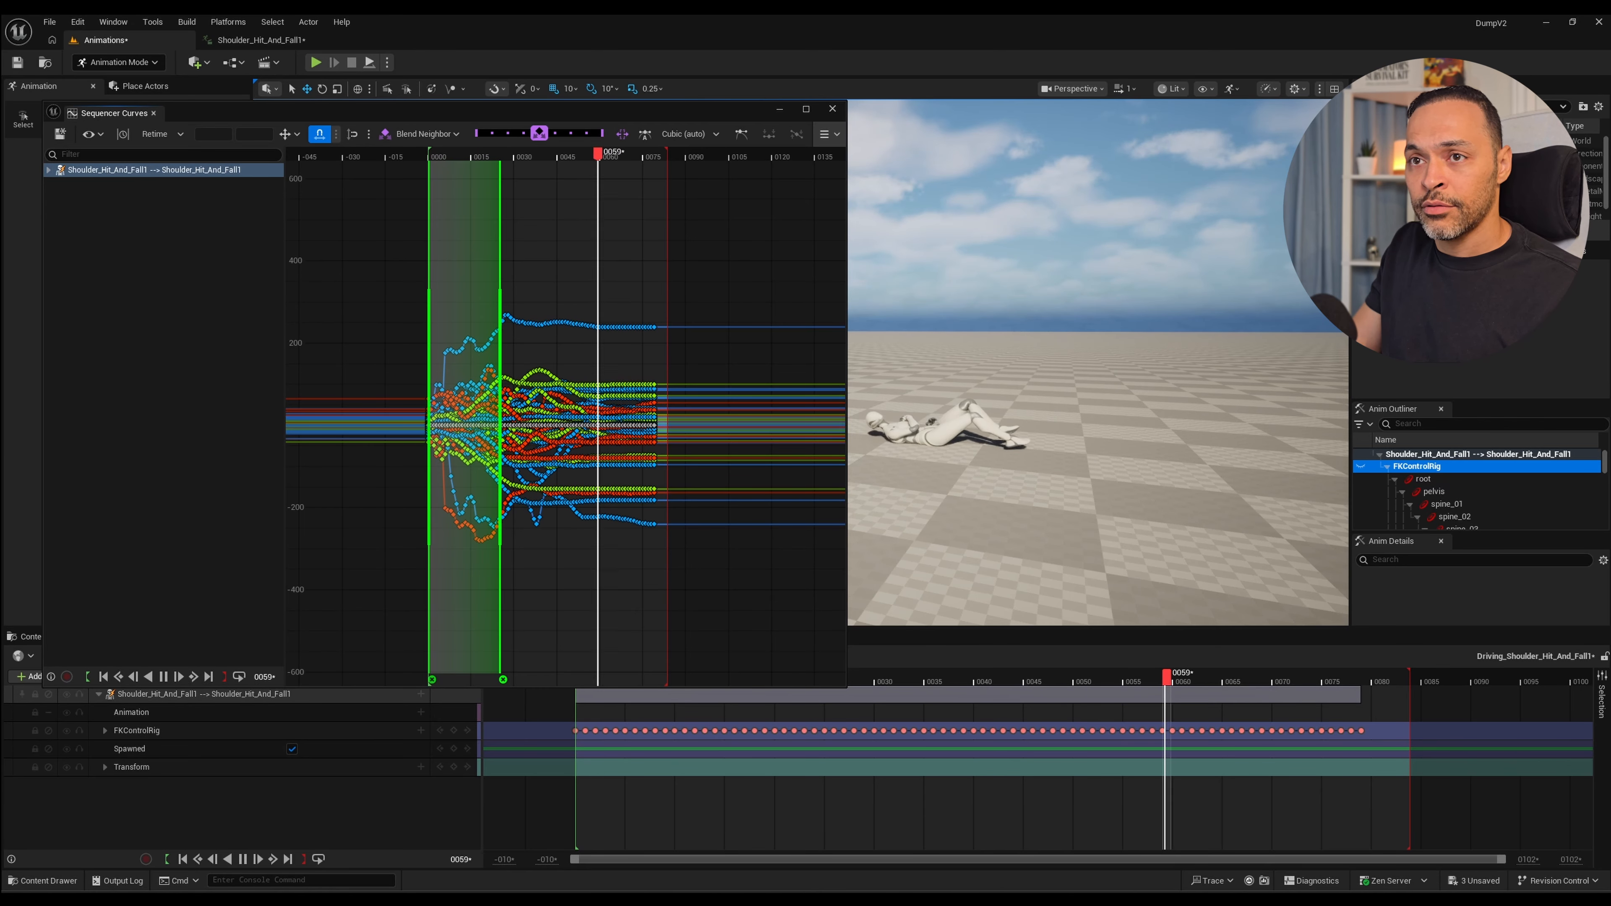
click(434, 153)
key(space)
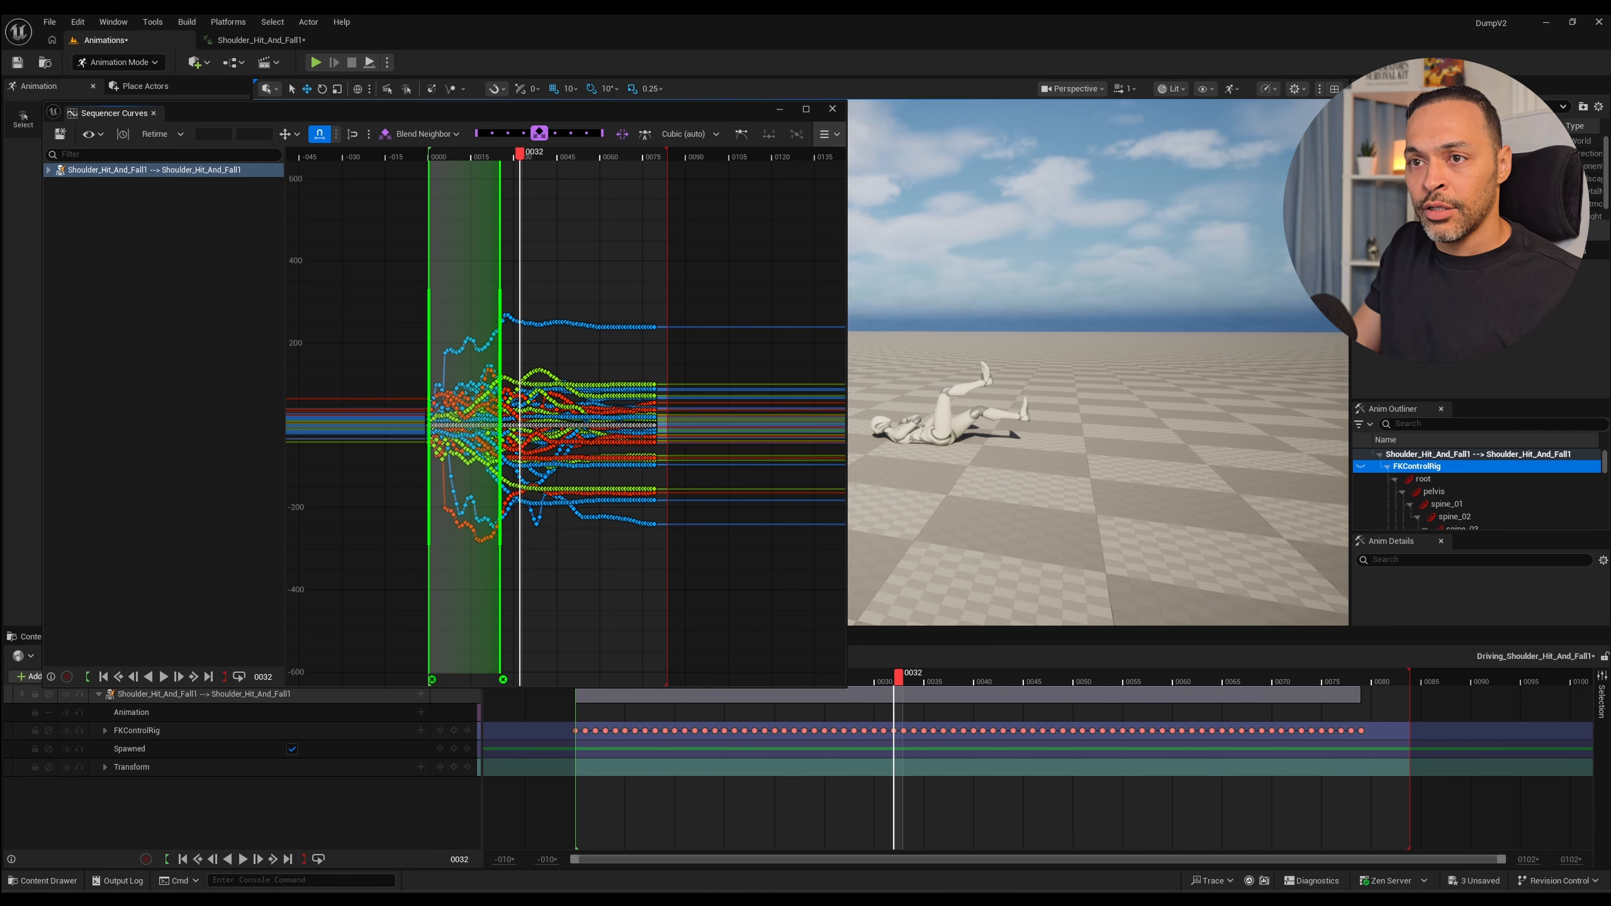
drag(499, 417, 507, 417)
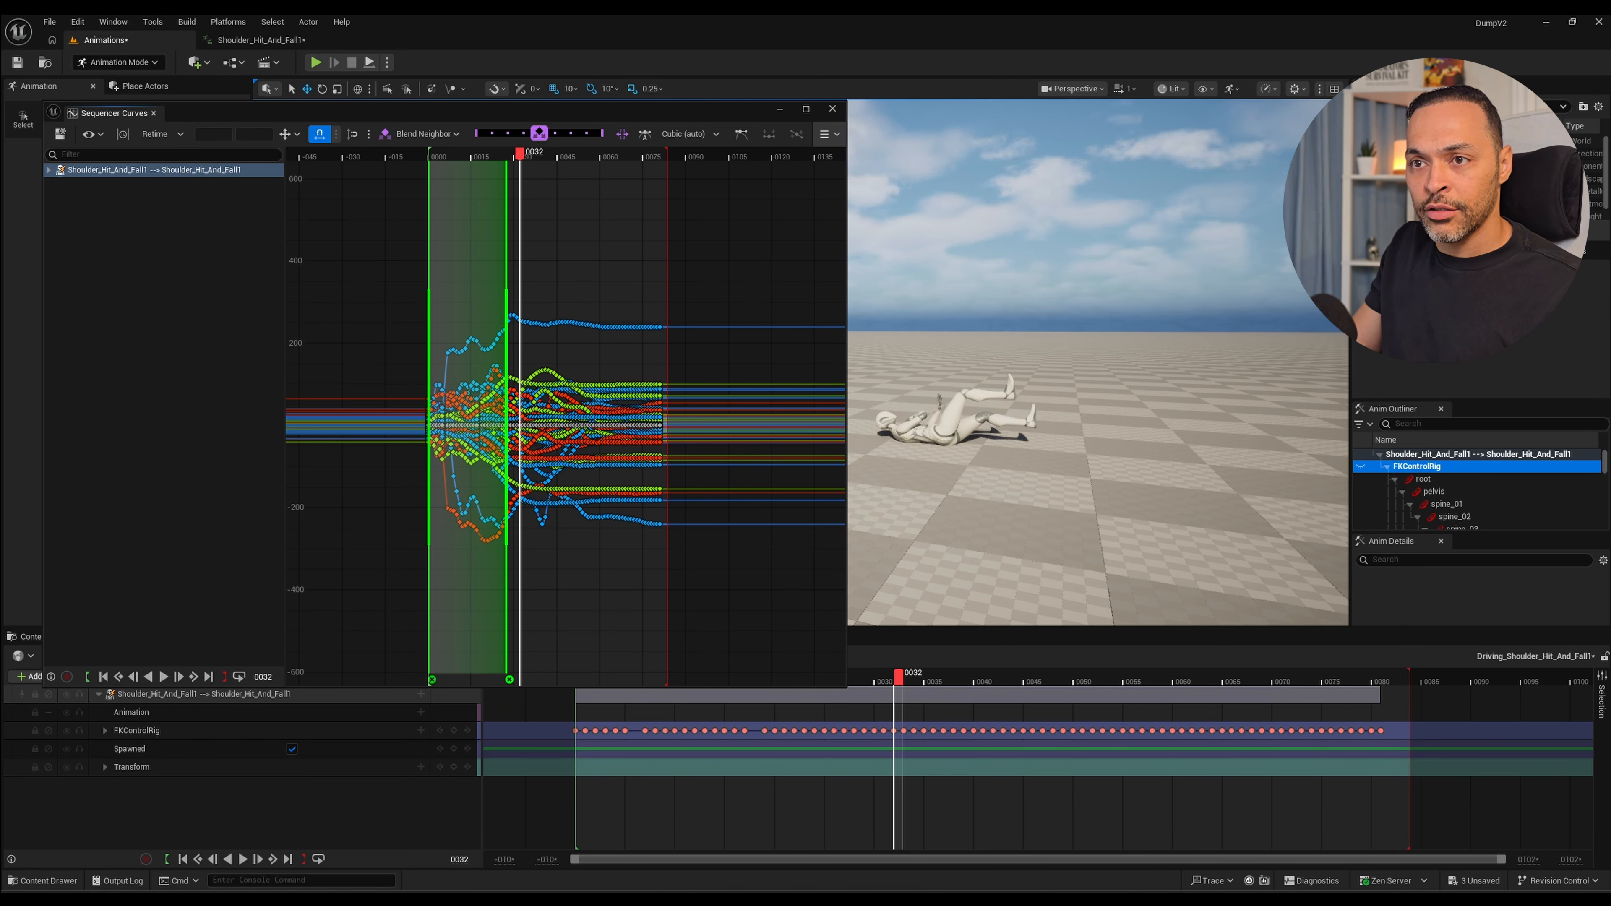
Play the retimed hit and fall repeatedly from its first frames to judge the speed of the motion.
key(space)
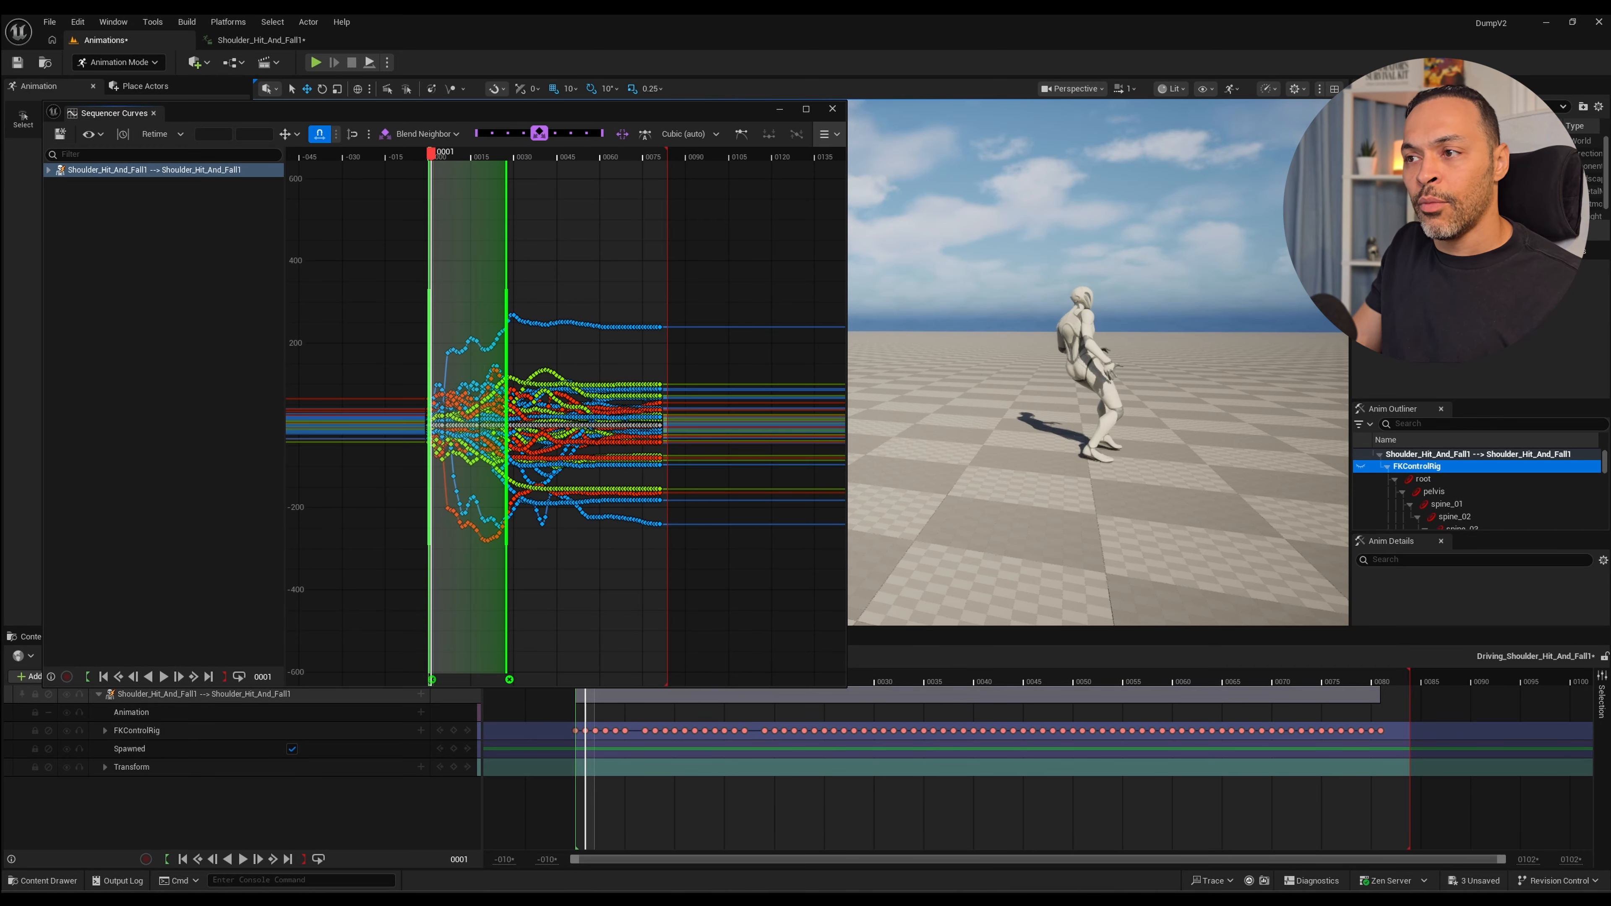
key(space)
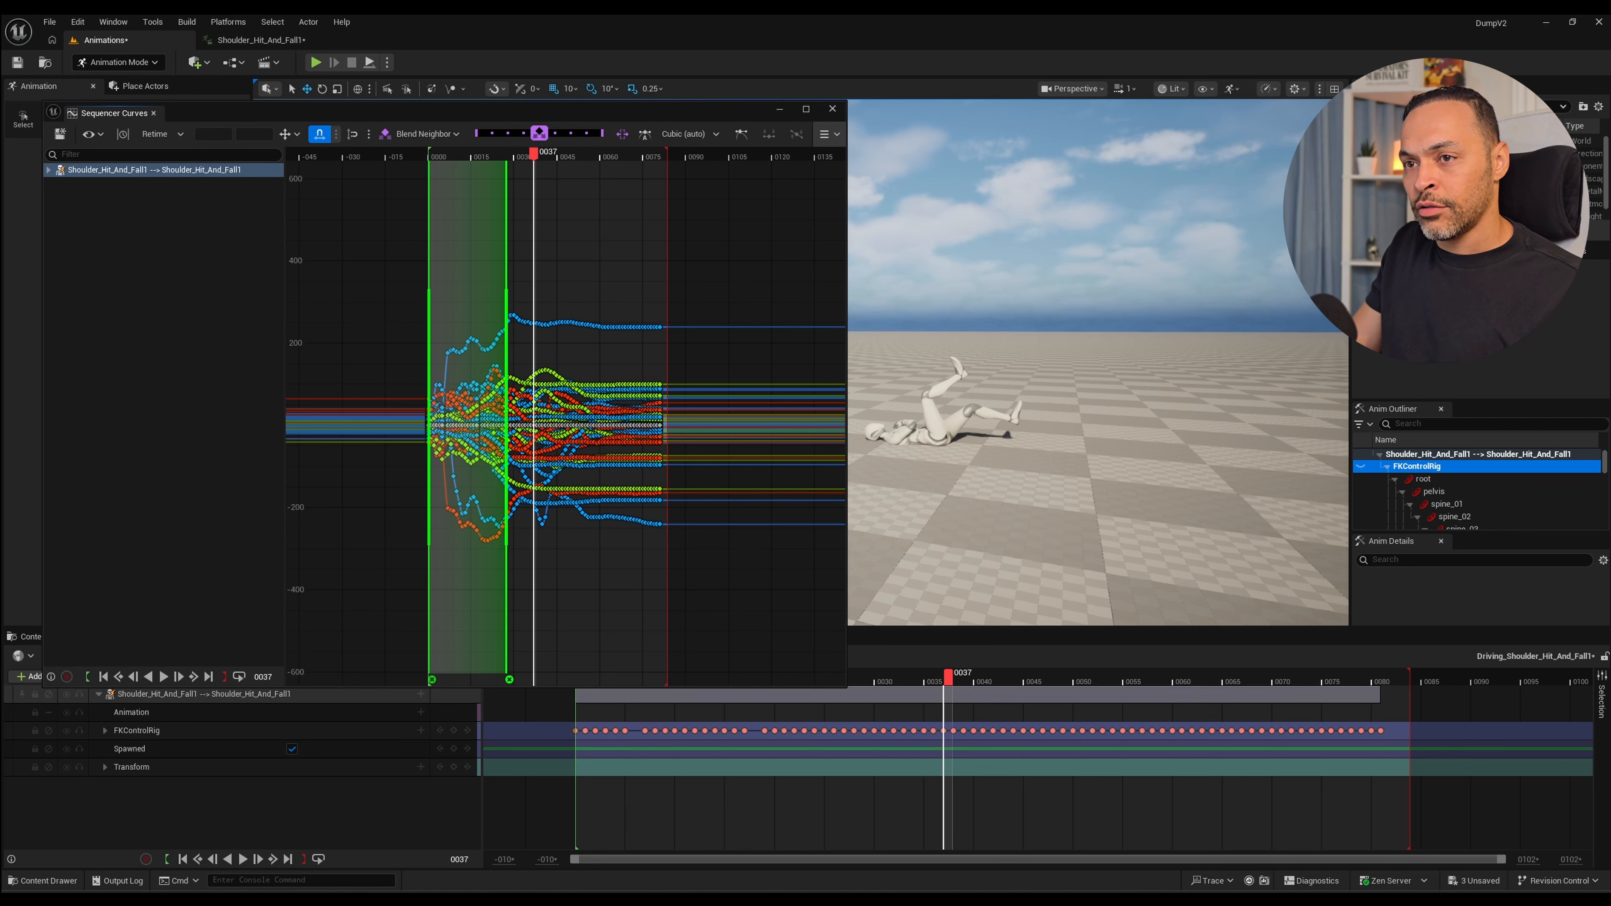
key(space)
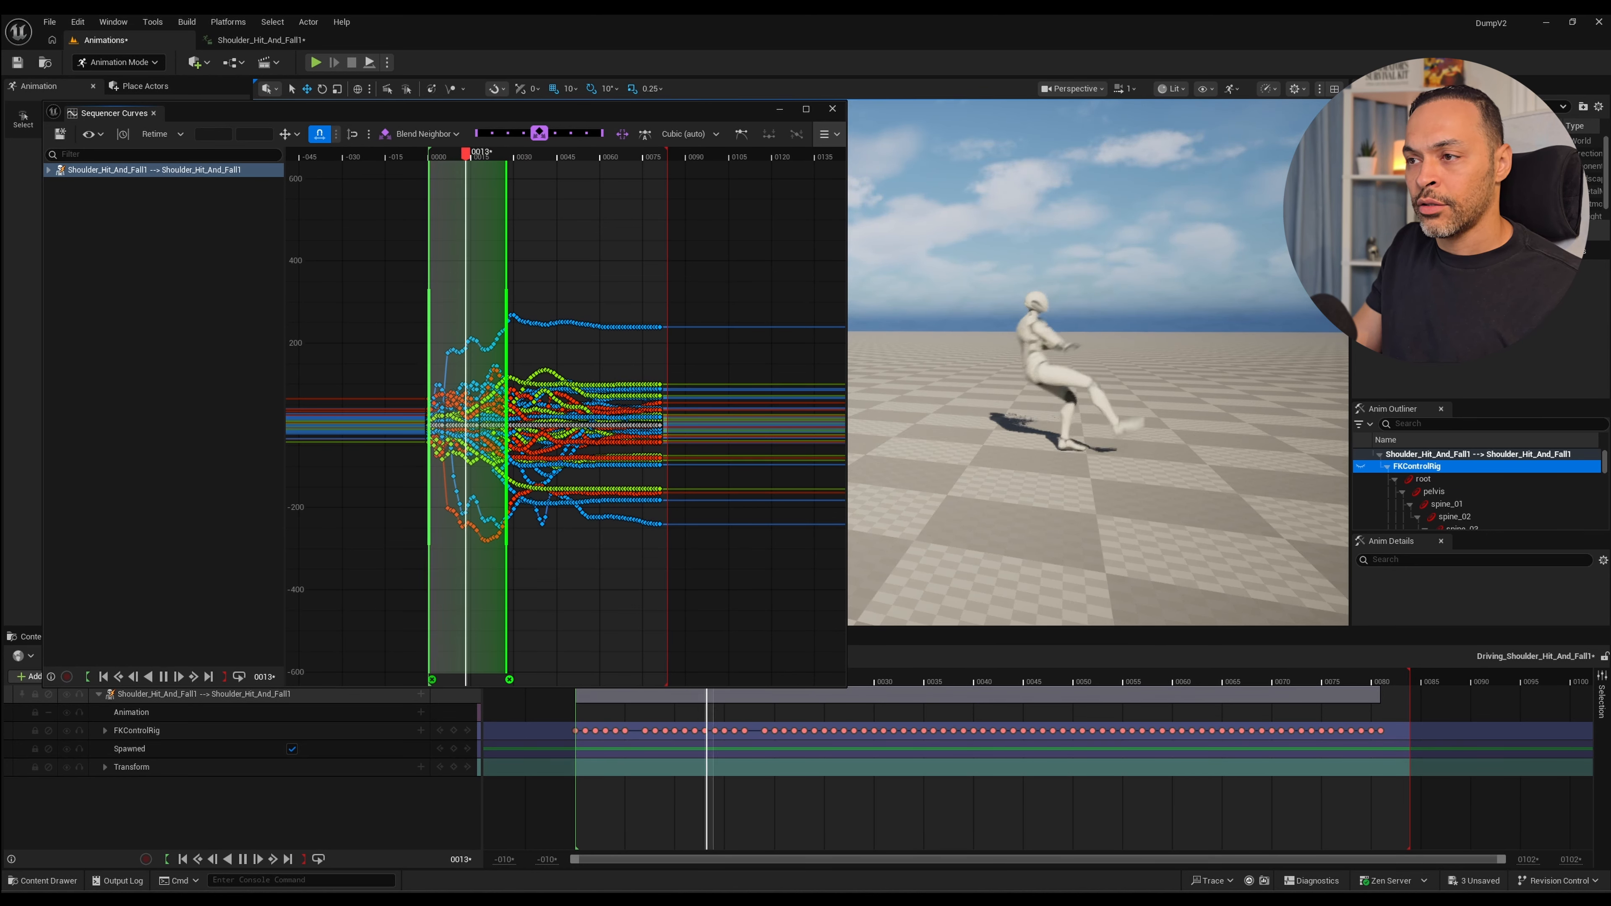
key(space)
click(434, 153)
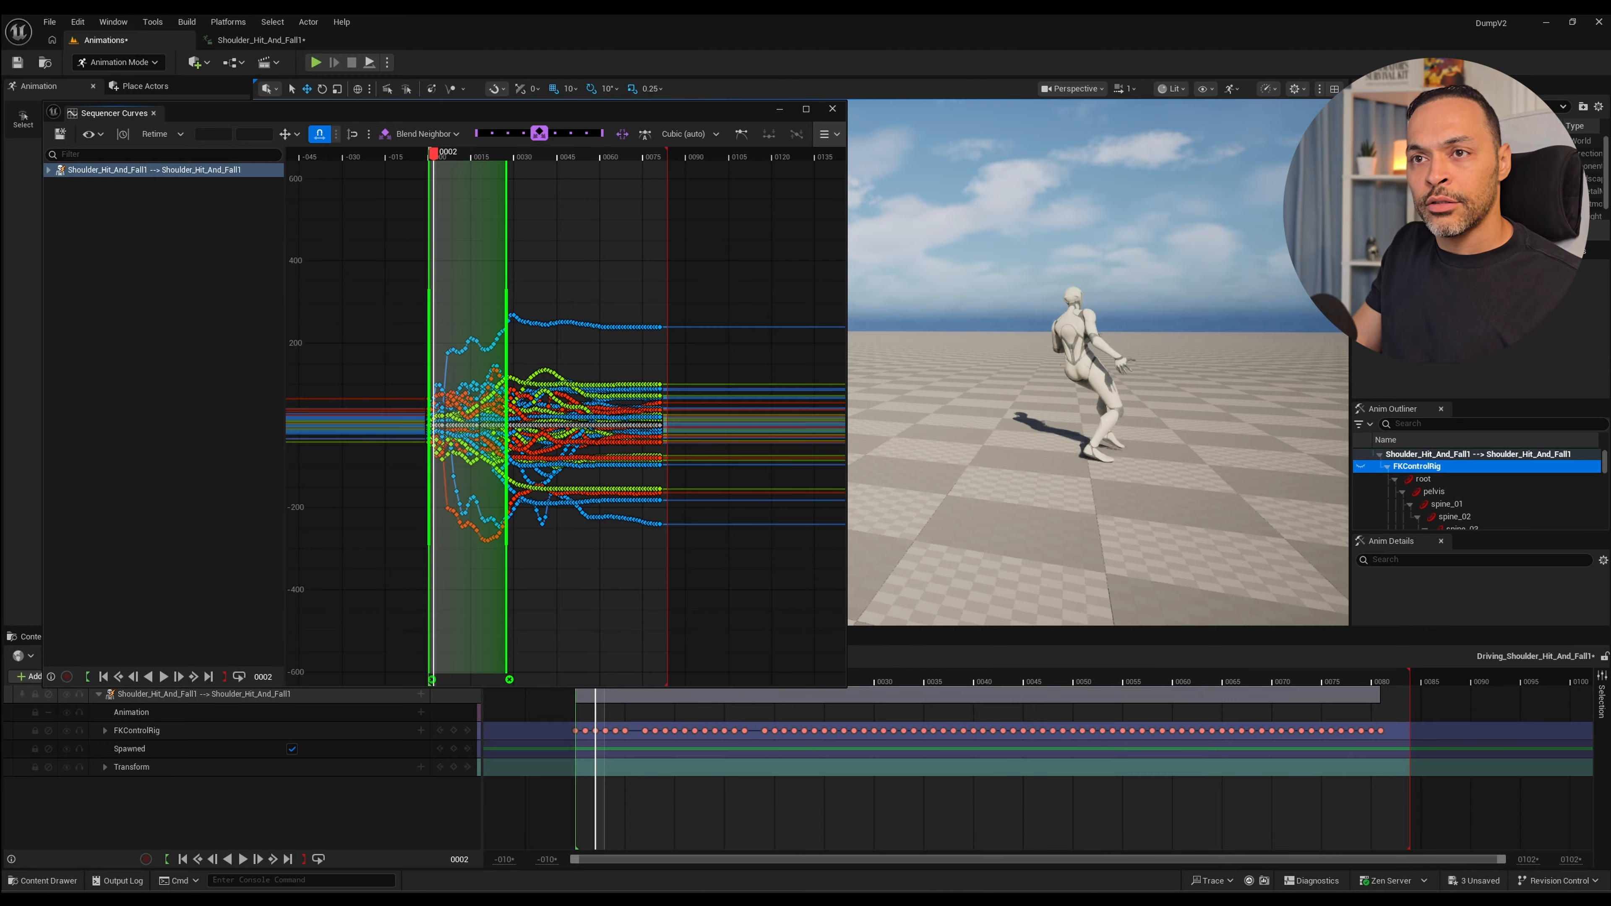
key(space)
key(space)
click(434, 153)
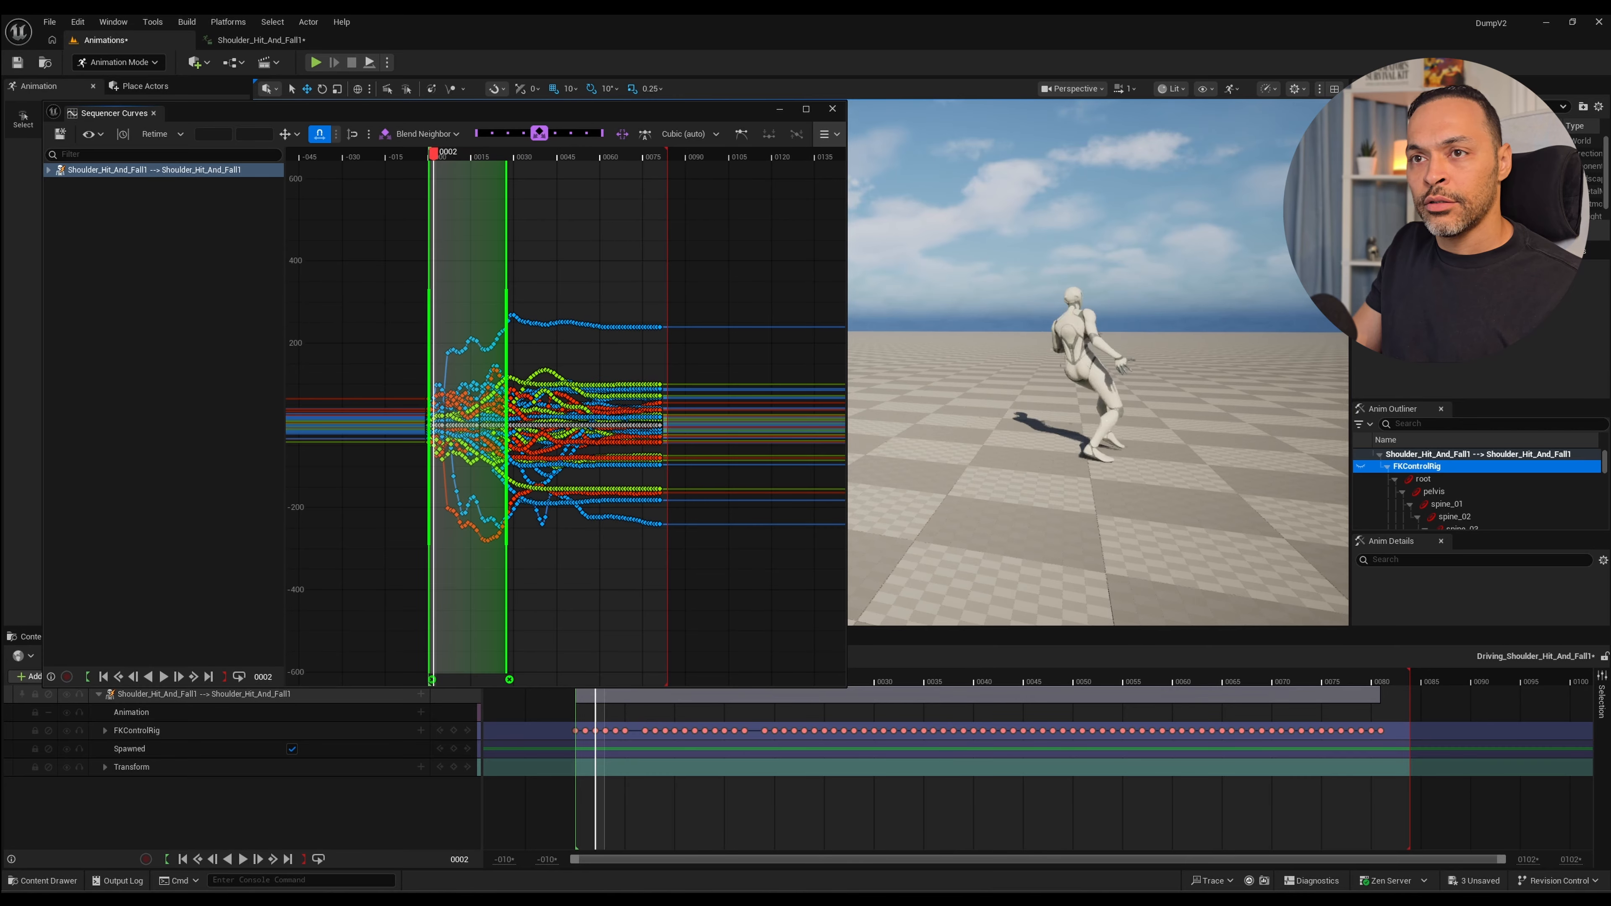
key(space)
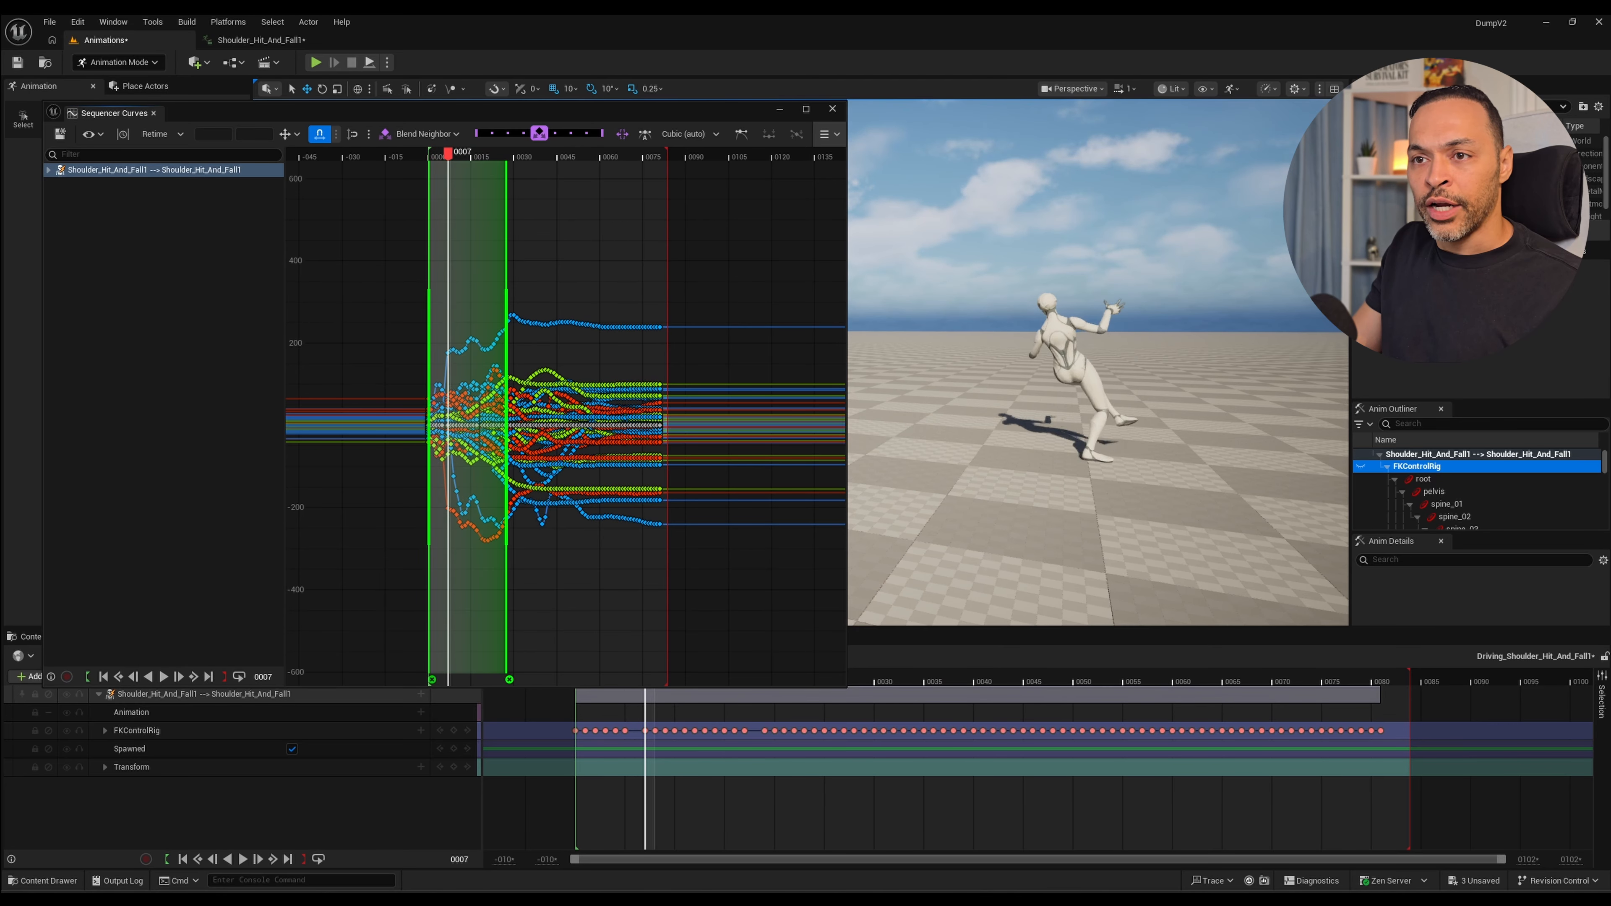
Remove both remaining retime anchors and switch the curve editor to the Selection tool.
click(509, 680)
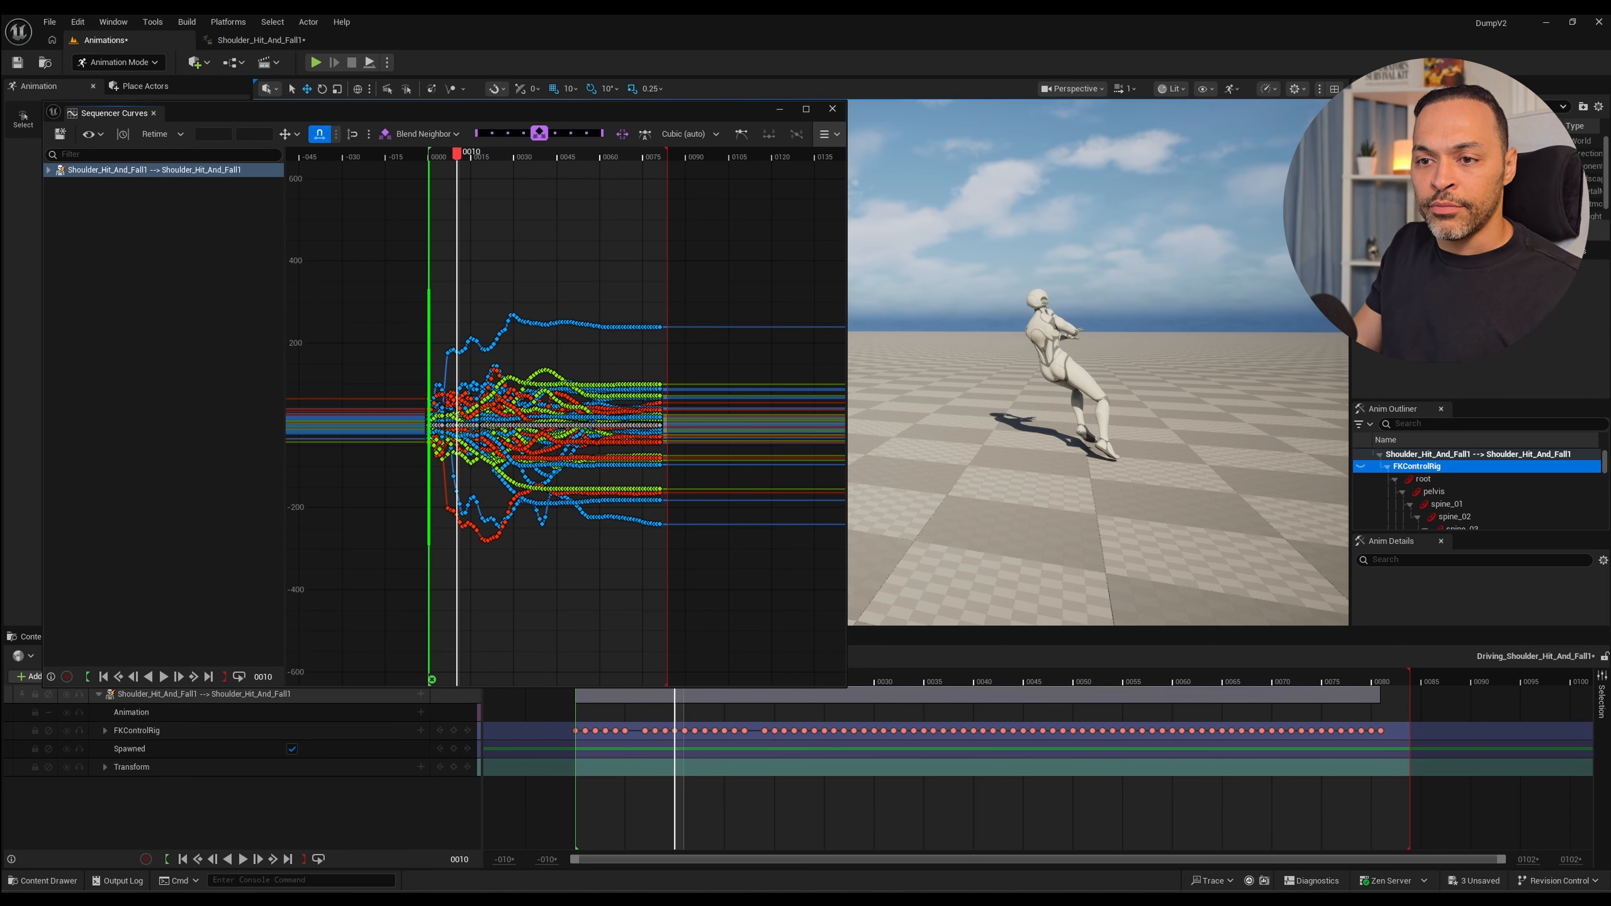
click(432, 680)
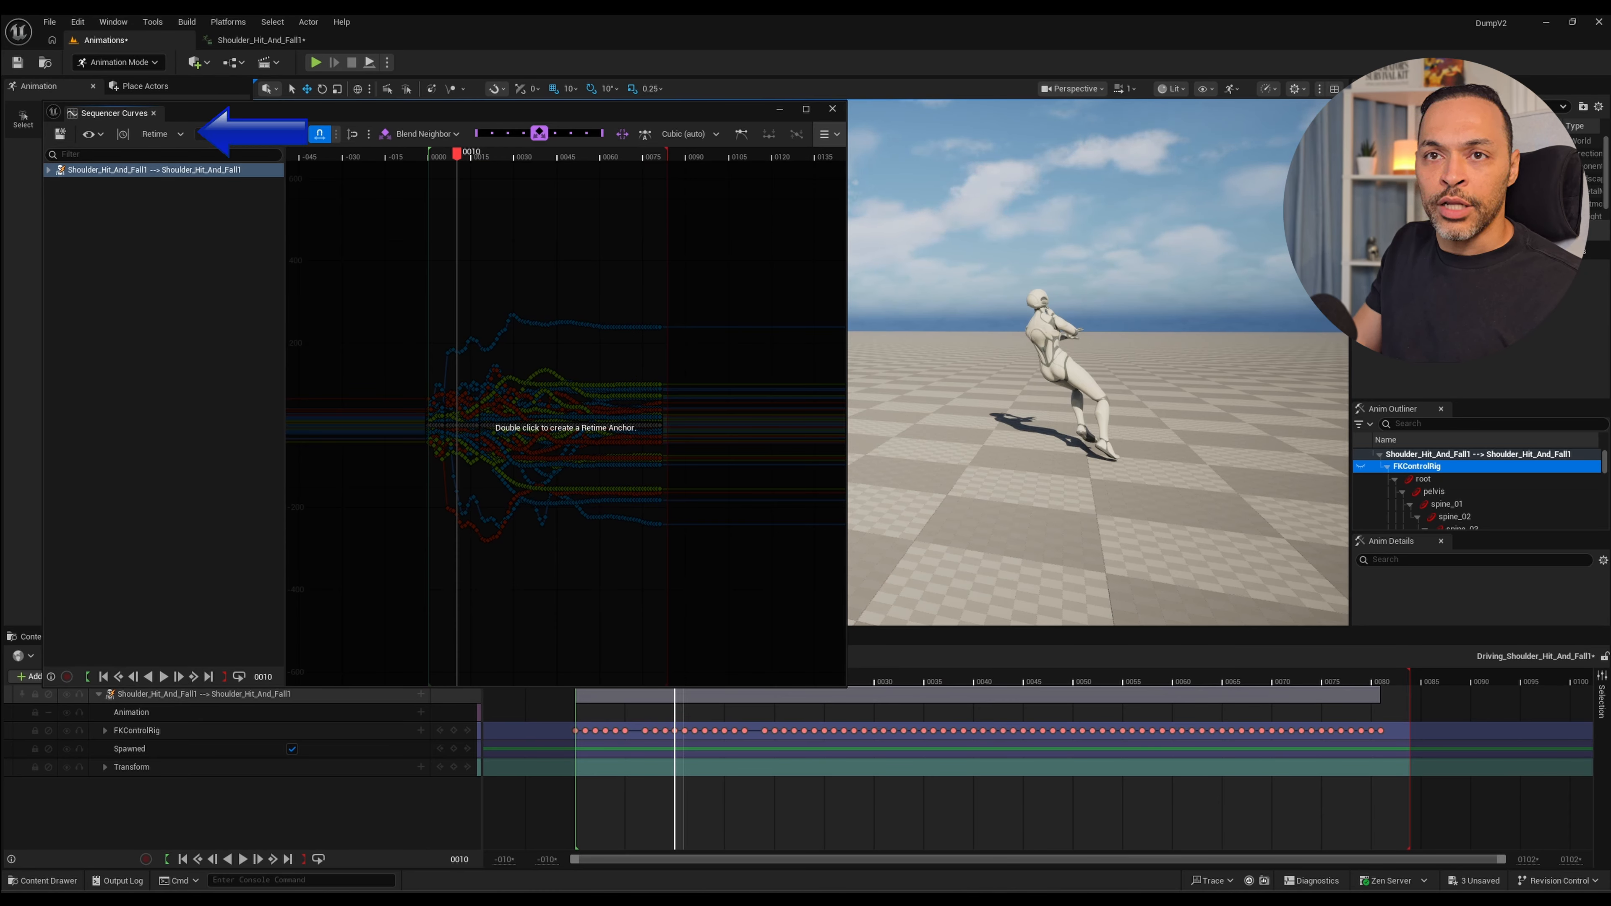
click(162, 134)
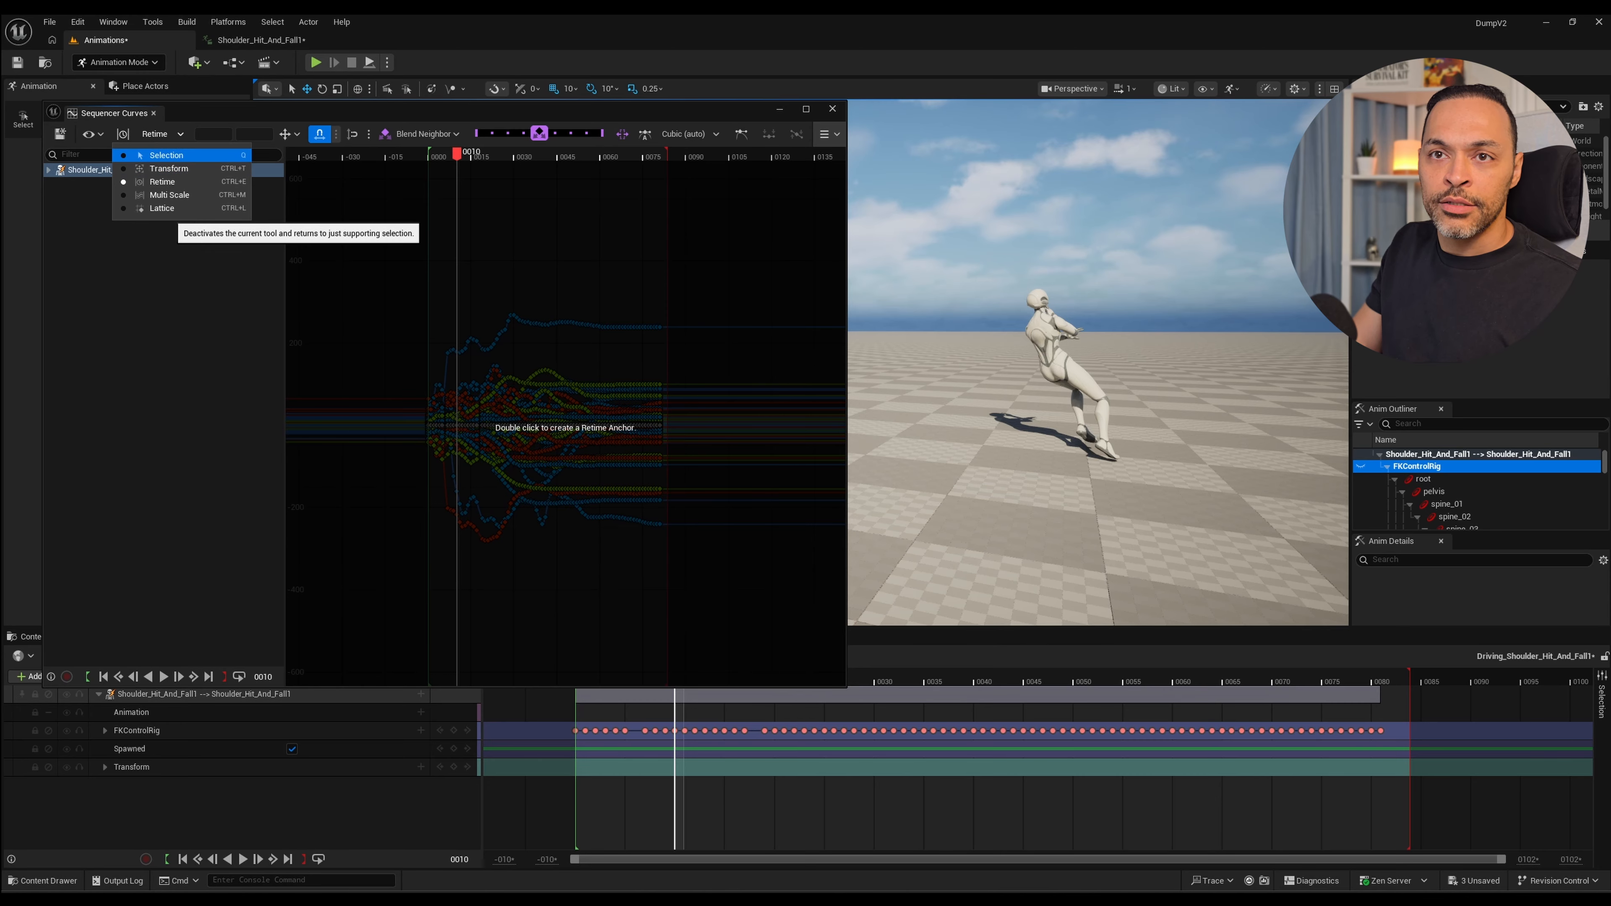
click(166, 155)
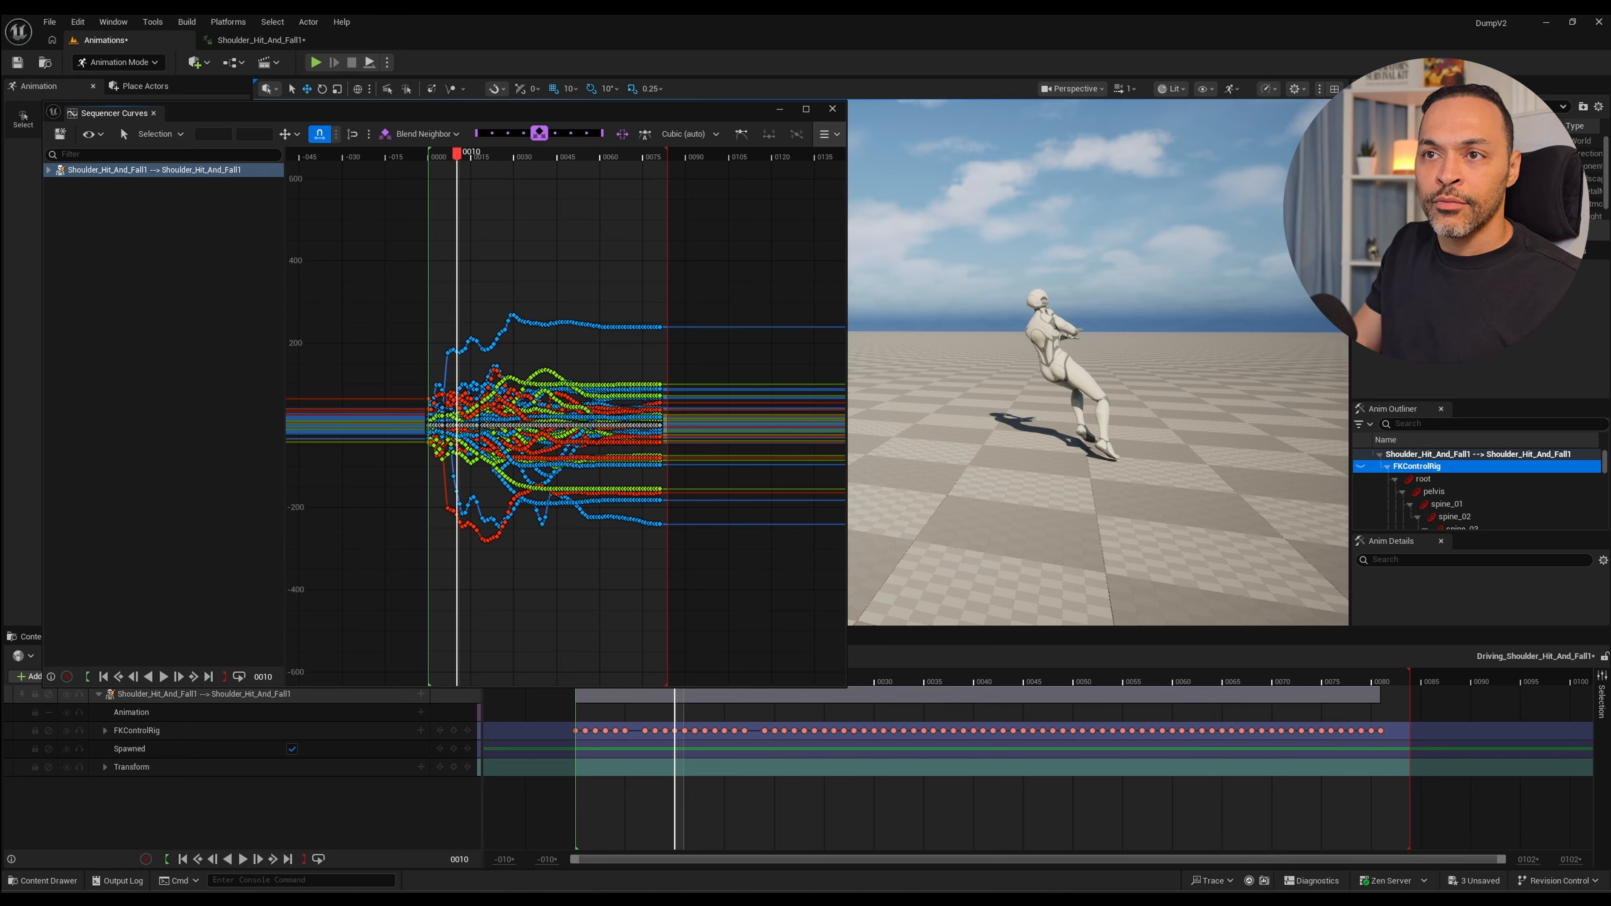
Set the curve editor's key-blending function to Smooth / Rough.
click(424, 134)
click(426, 134)
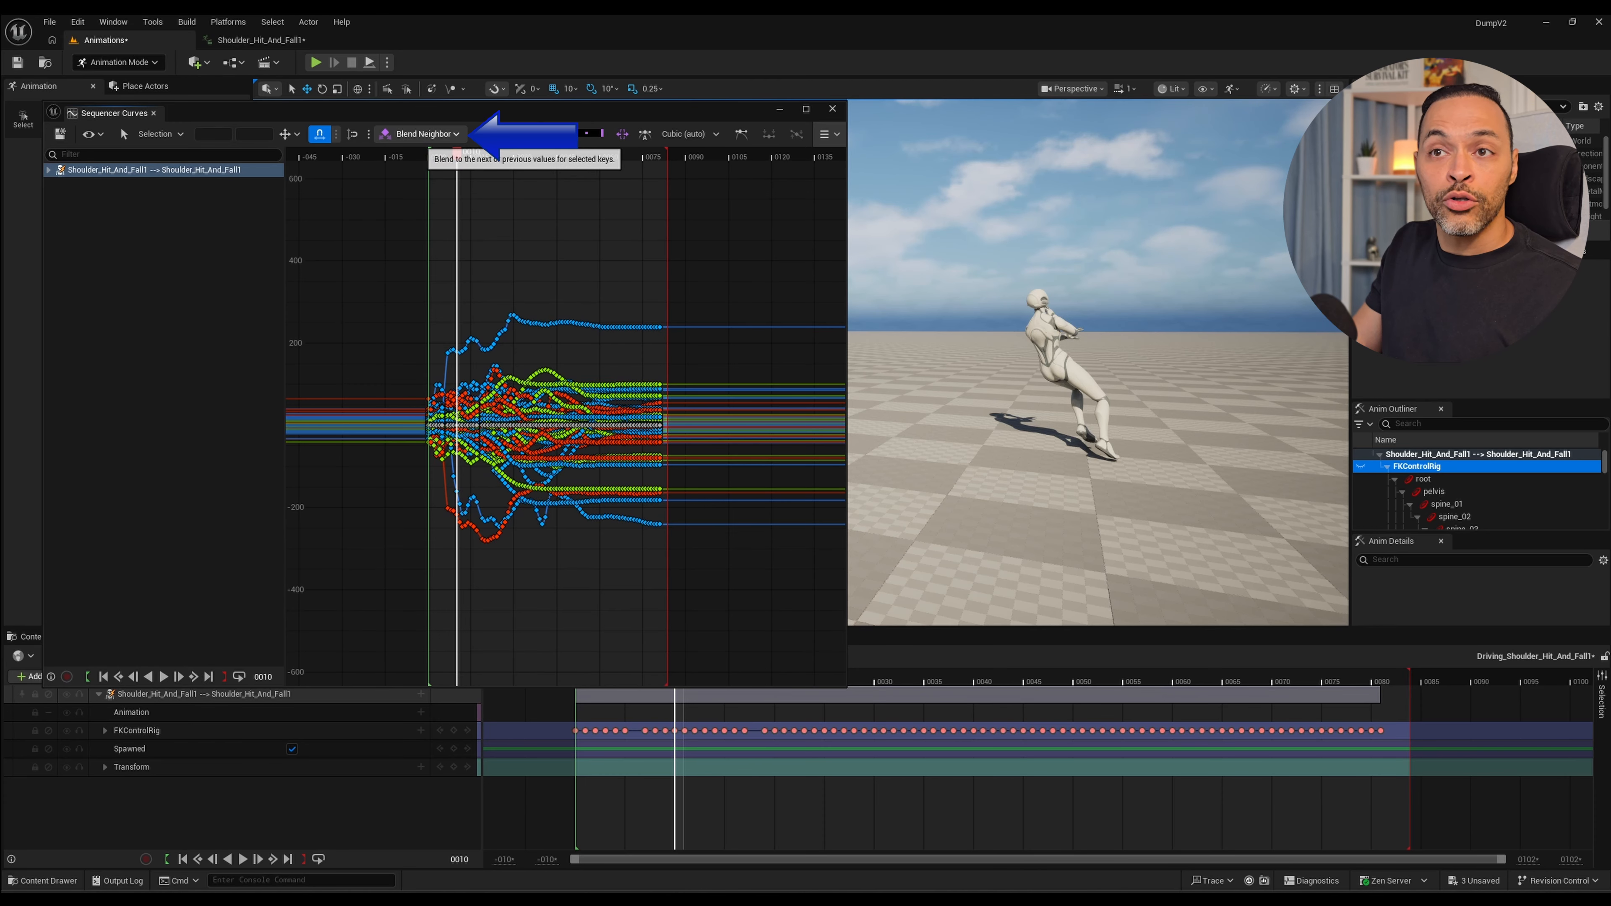
click(424, 134)
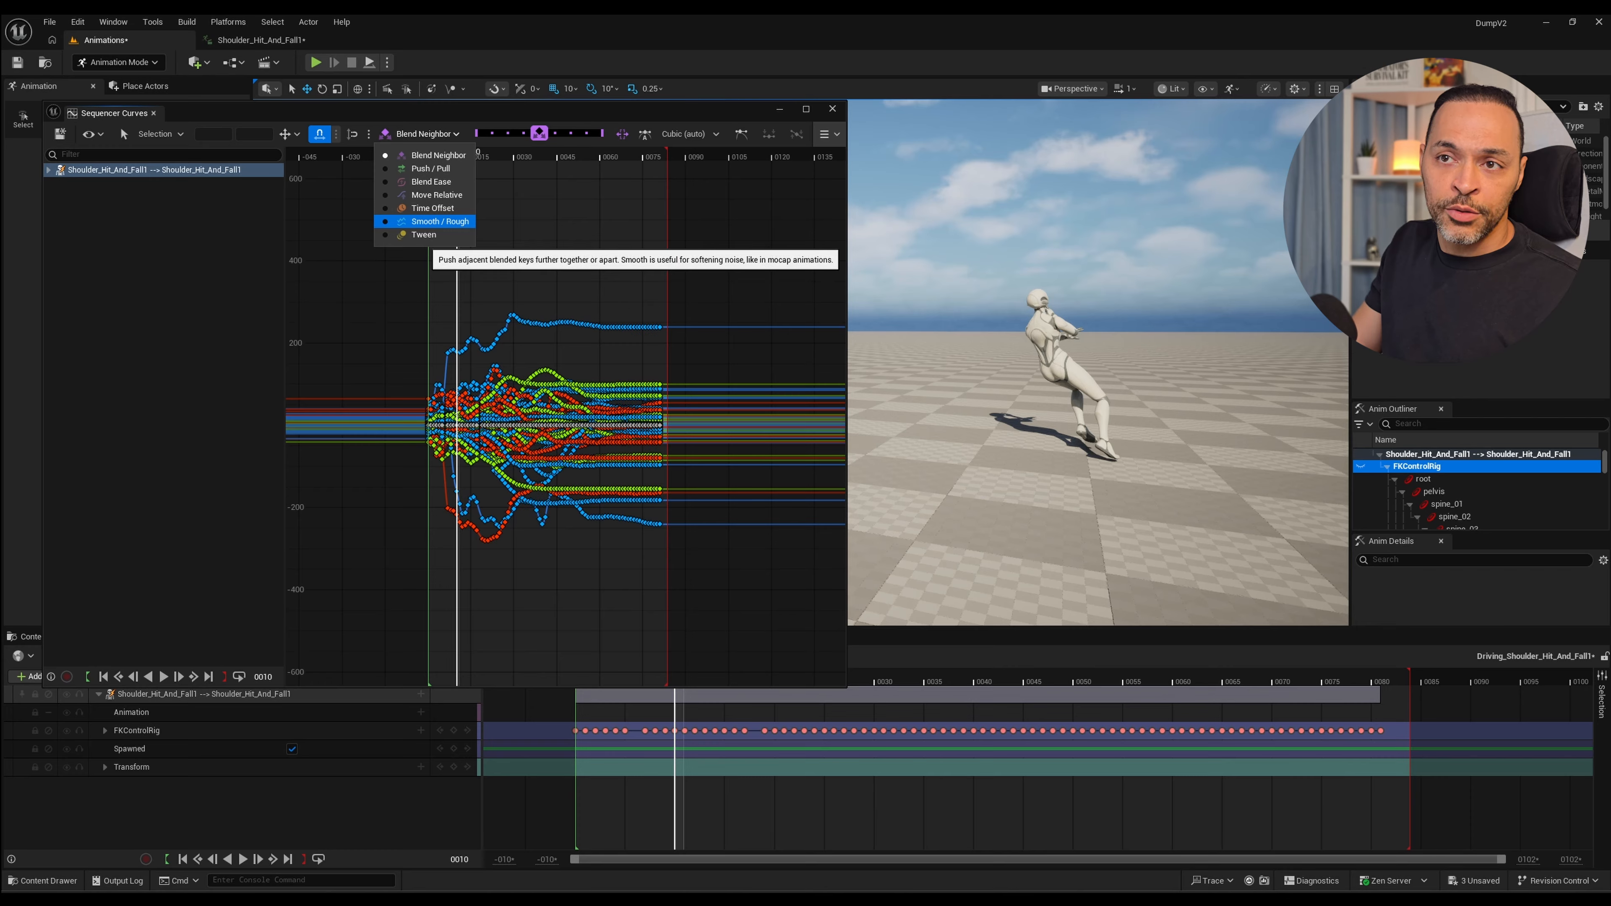
click(441, 220)
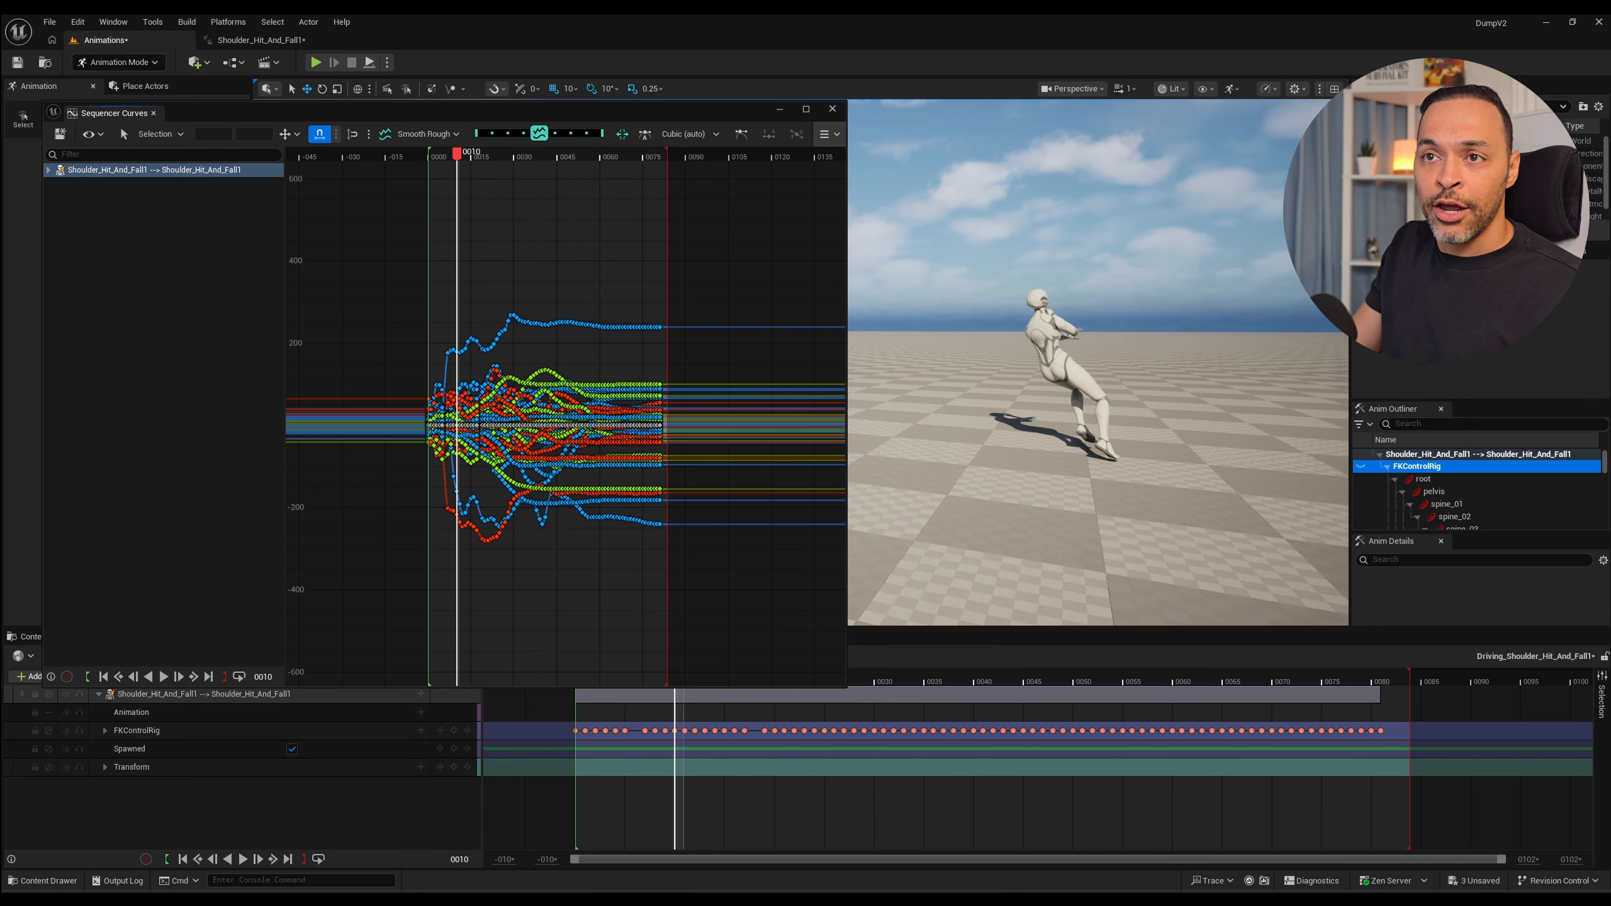
Select all curve keys from the first frames up to the landing at frame 28 and smooth them in two passes with Smooth / Rough.
key(space)
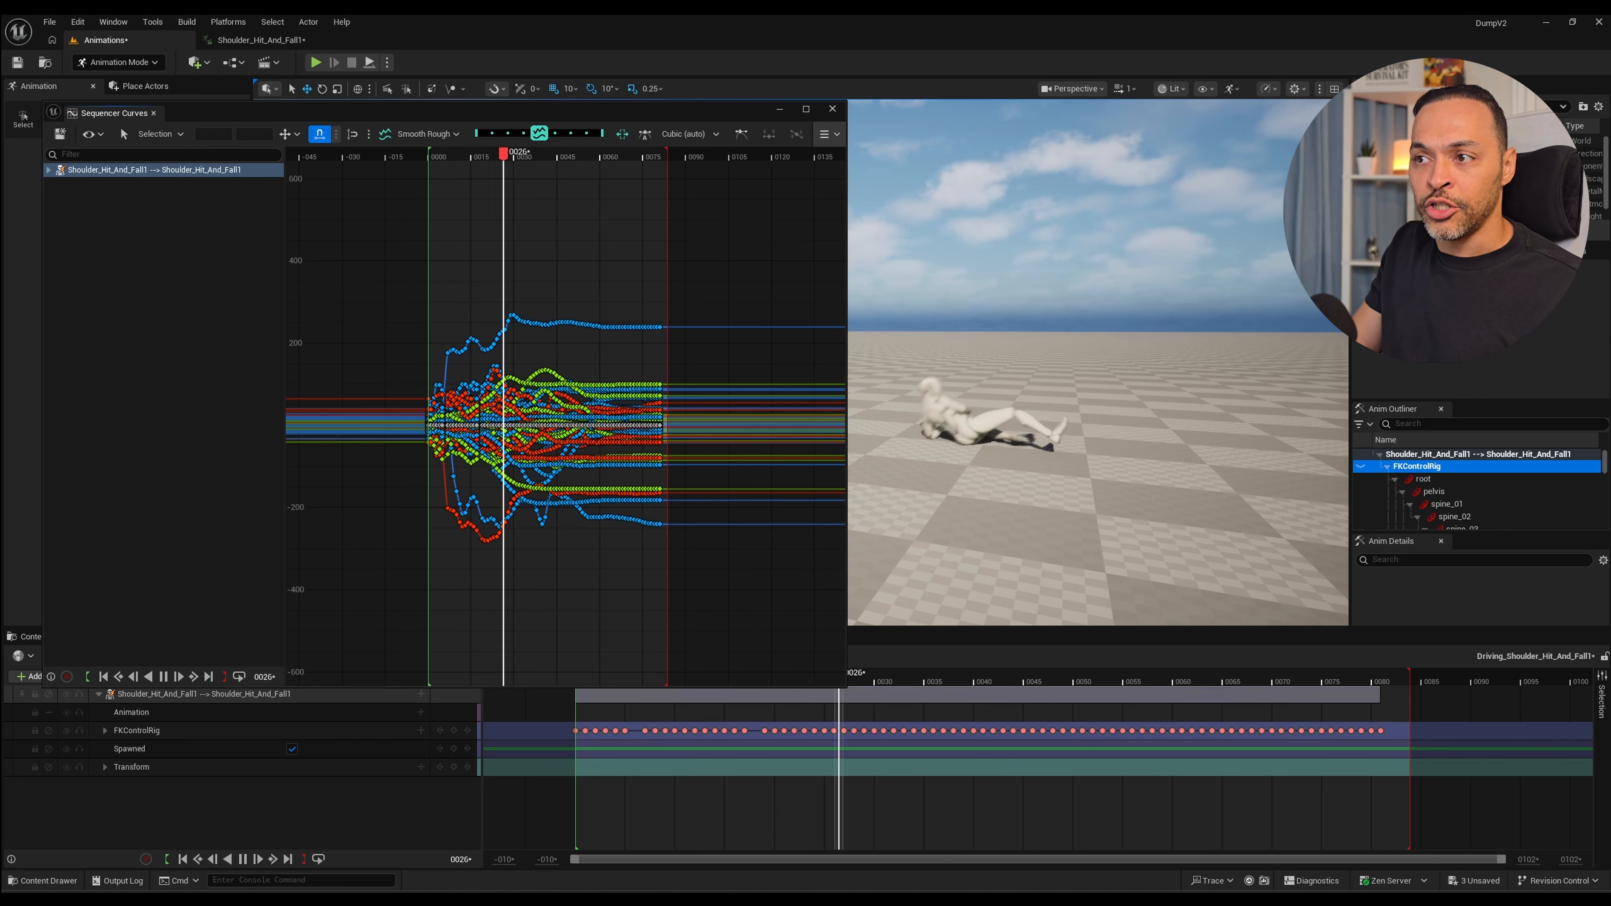
key(space)
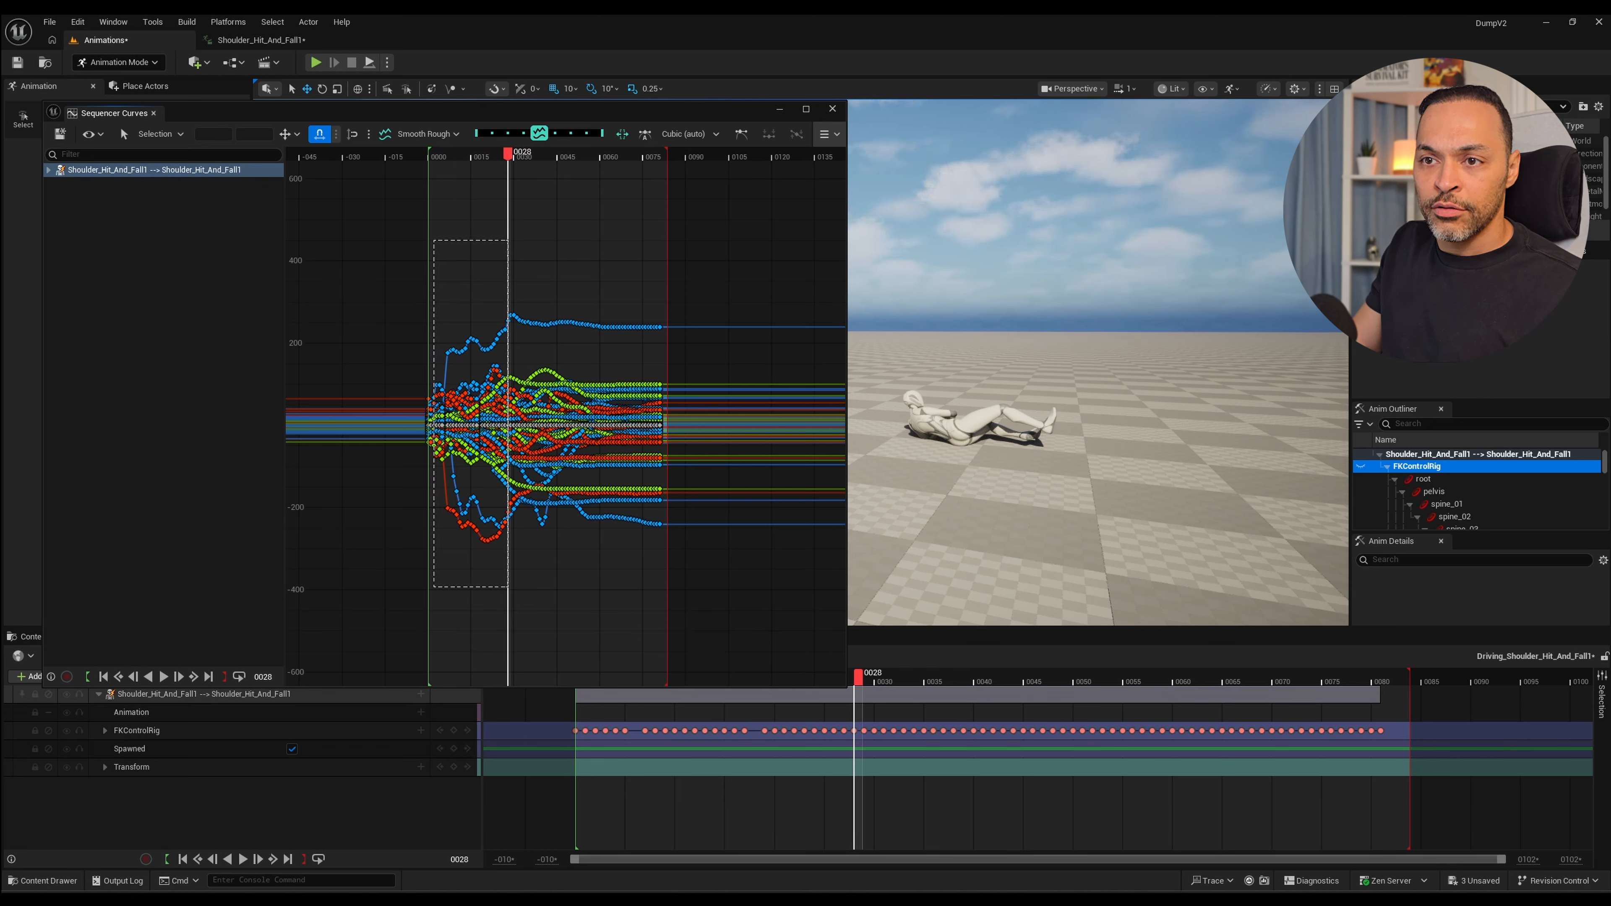
drag(434, 240, 508, 584)
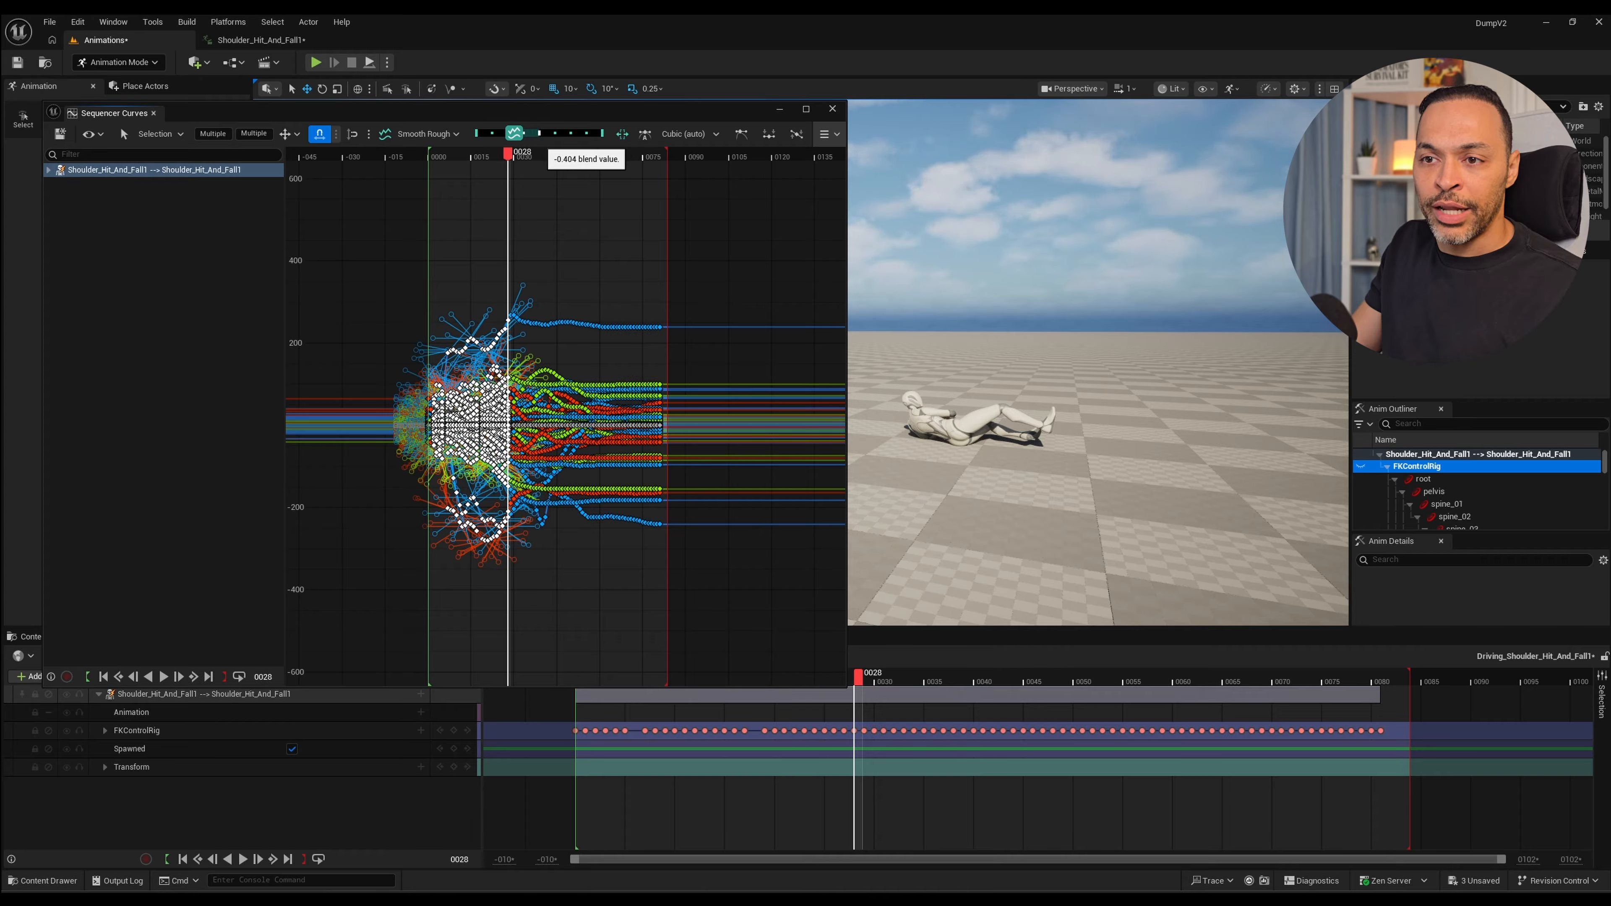
drag(515, 133, 514, 134)
scroll(505, 394, up, 5)
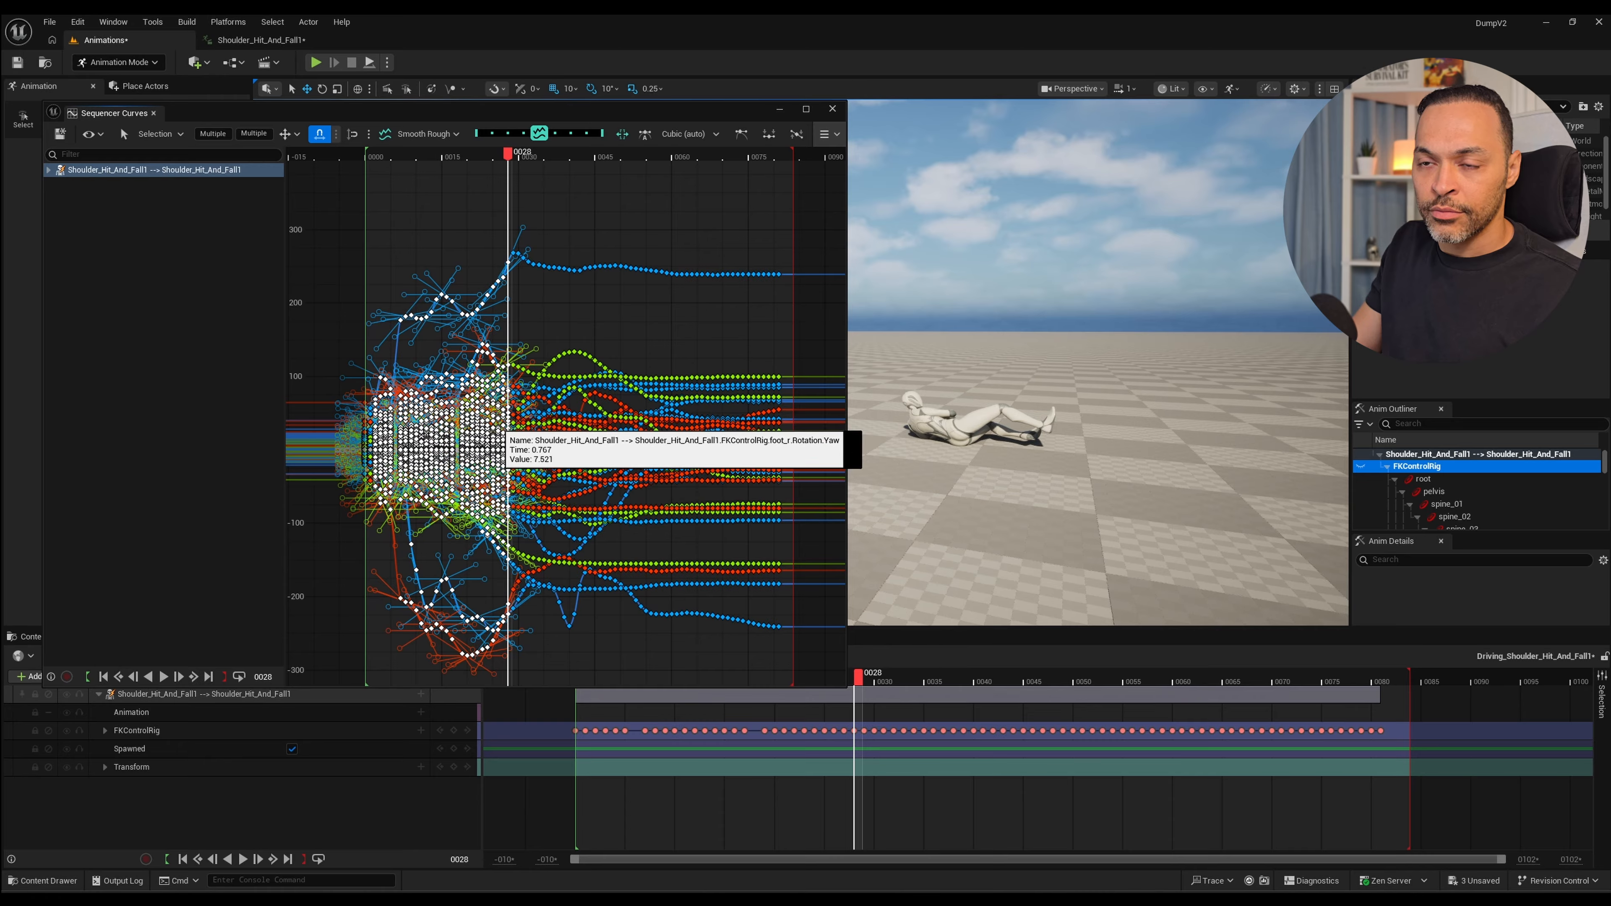
drag(539, 133, 484, 133)
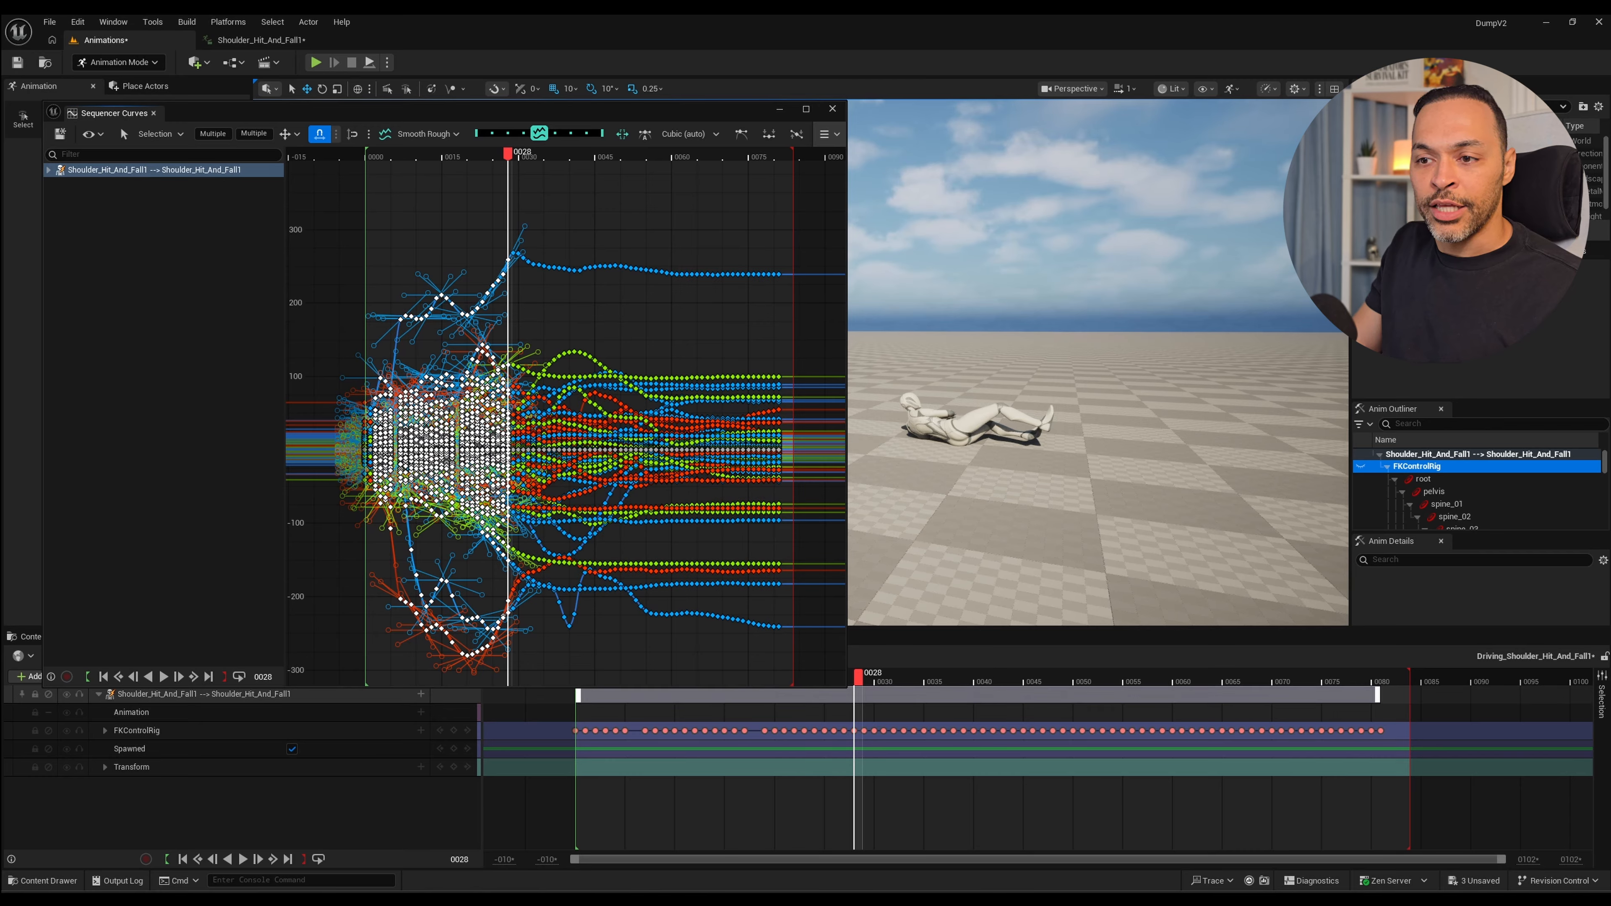
Play back the smoothed hit and fall, shorten the playback range to the section's end at frame 81, and clear the key selection.
drag(508, 154, 371, 154)
key(space)
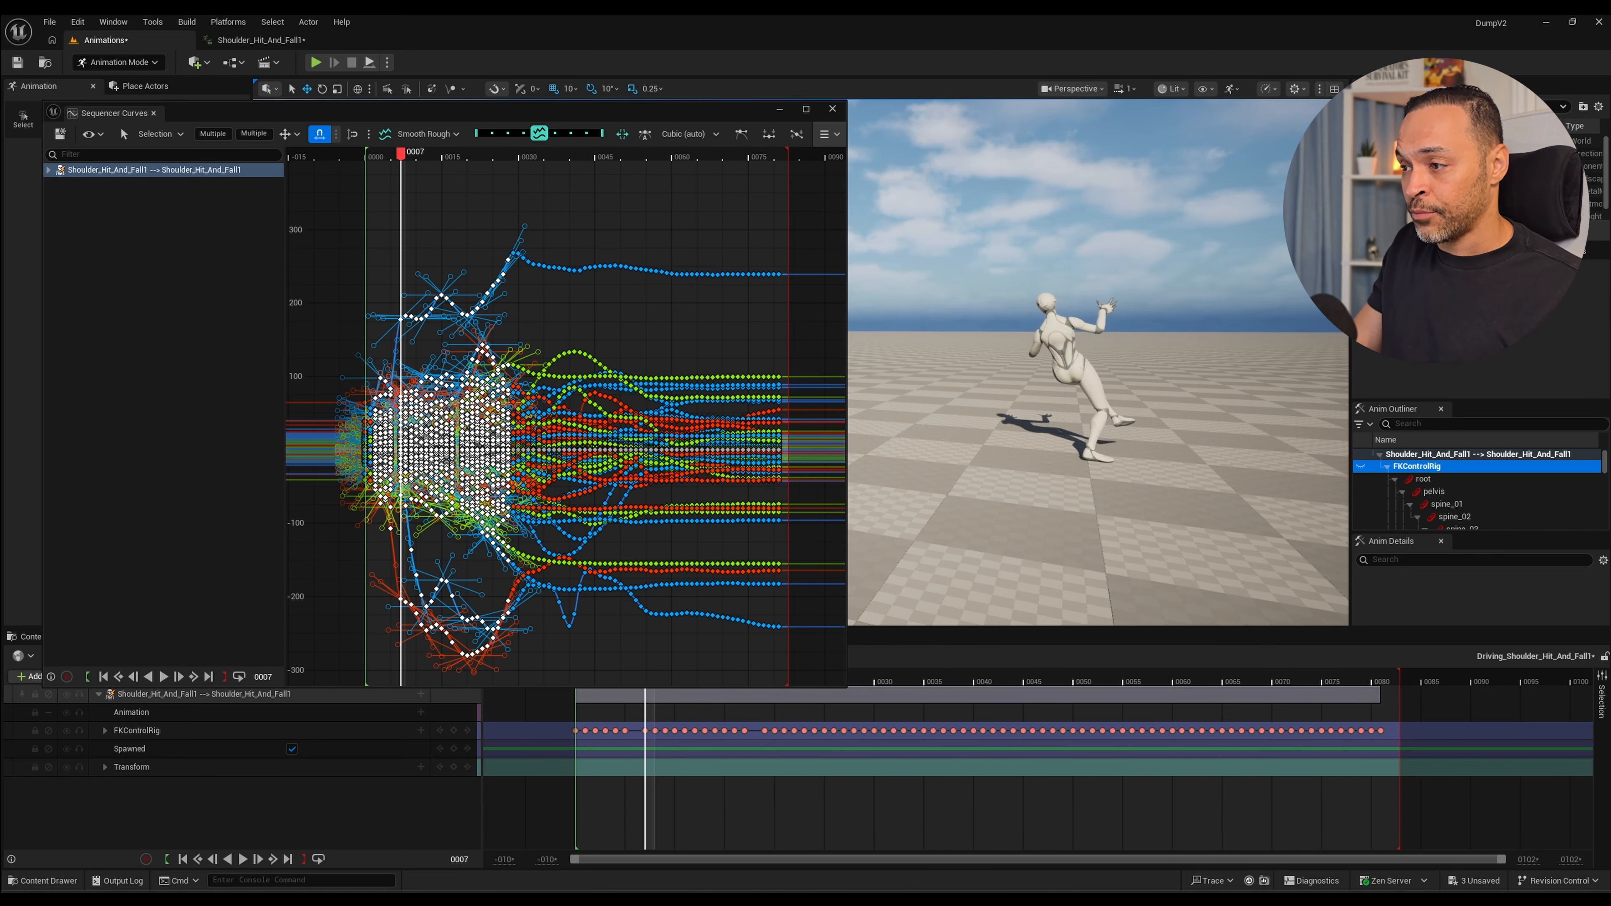
key(ctrl+z)
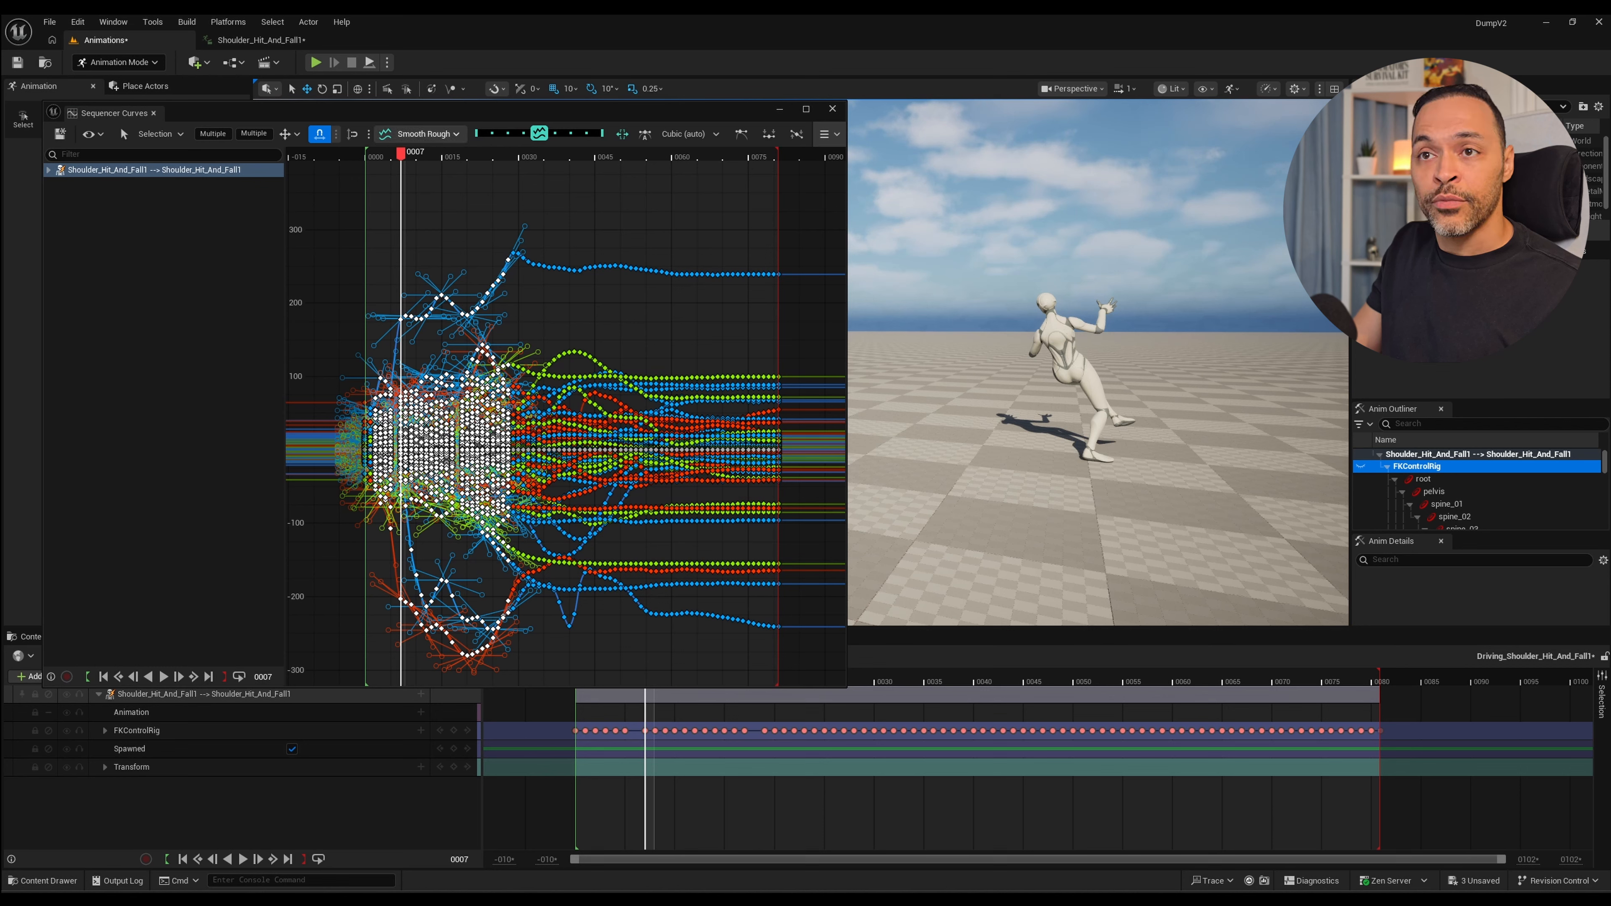
key(space)
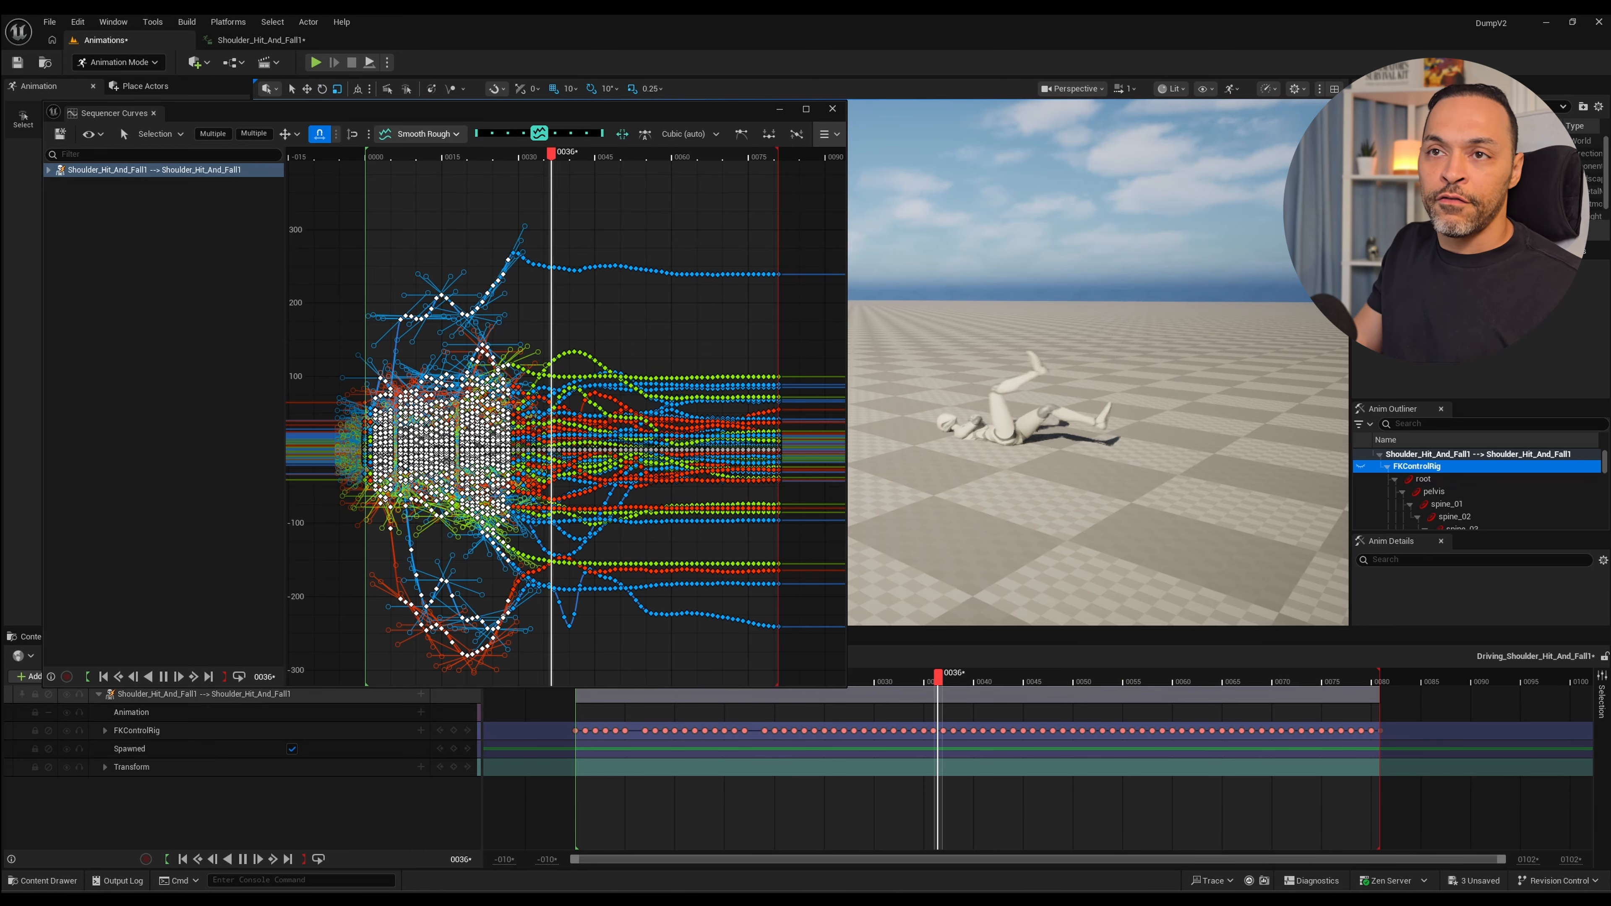
key(space)
key(Escape)
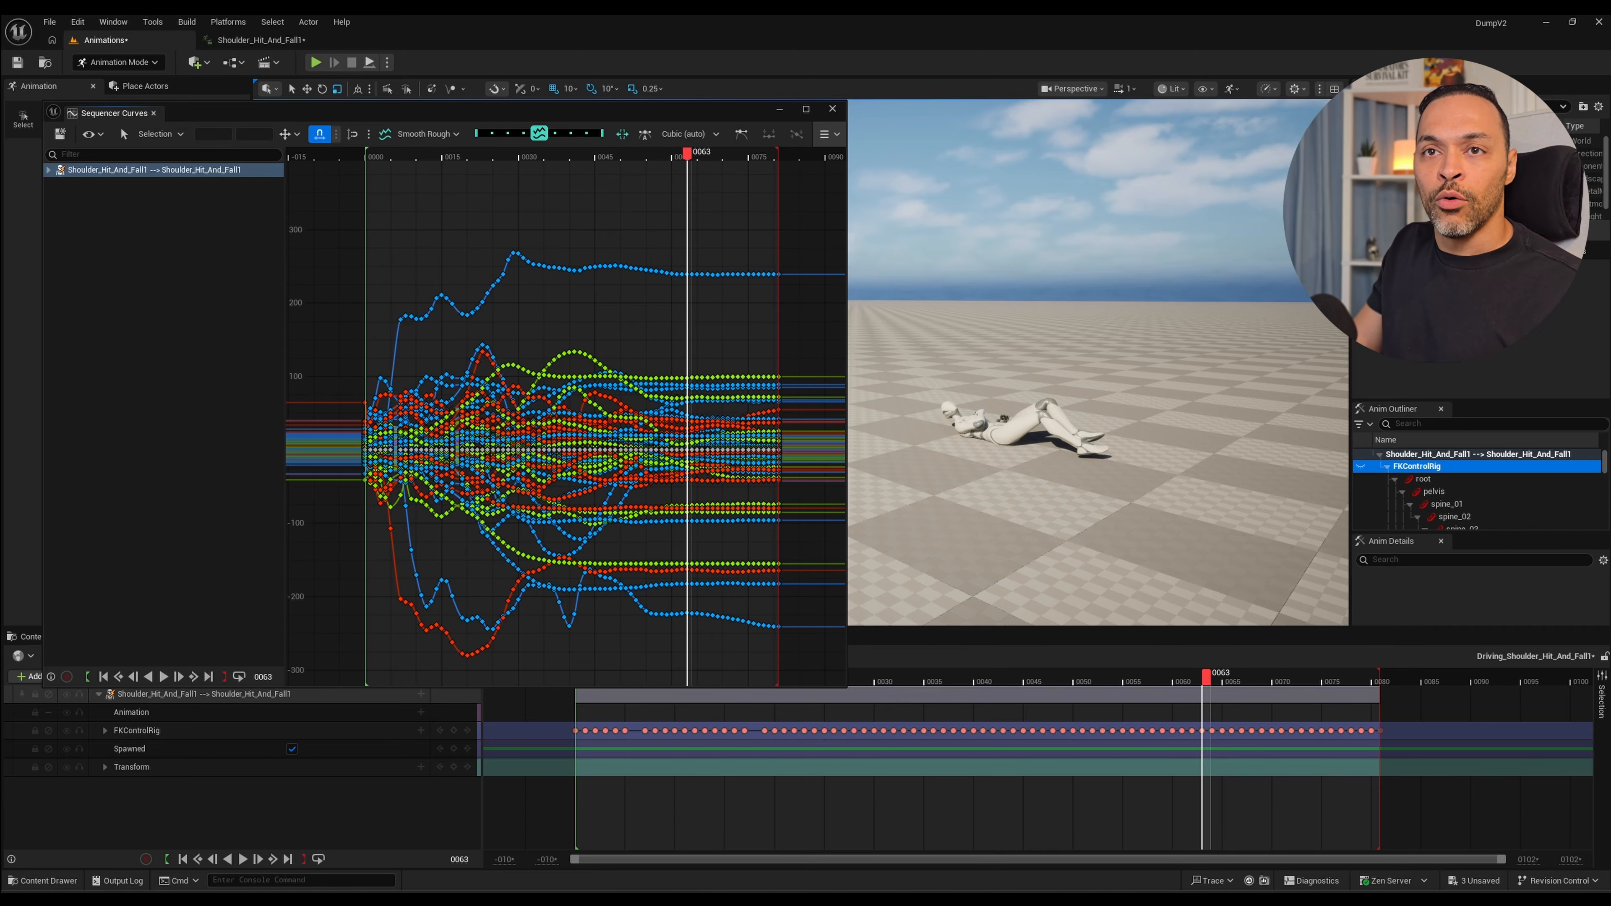
Close the curve editor and add CR_Mannequin_Body to the Shoulder_Hit_And_Fall1 character as a layered control rig, with the skeleton asset filter off.
click(832, 109)
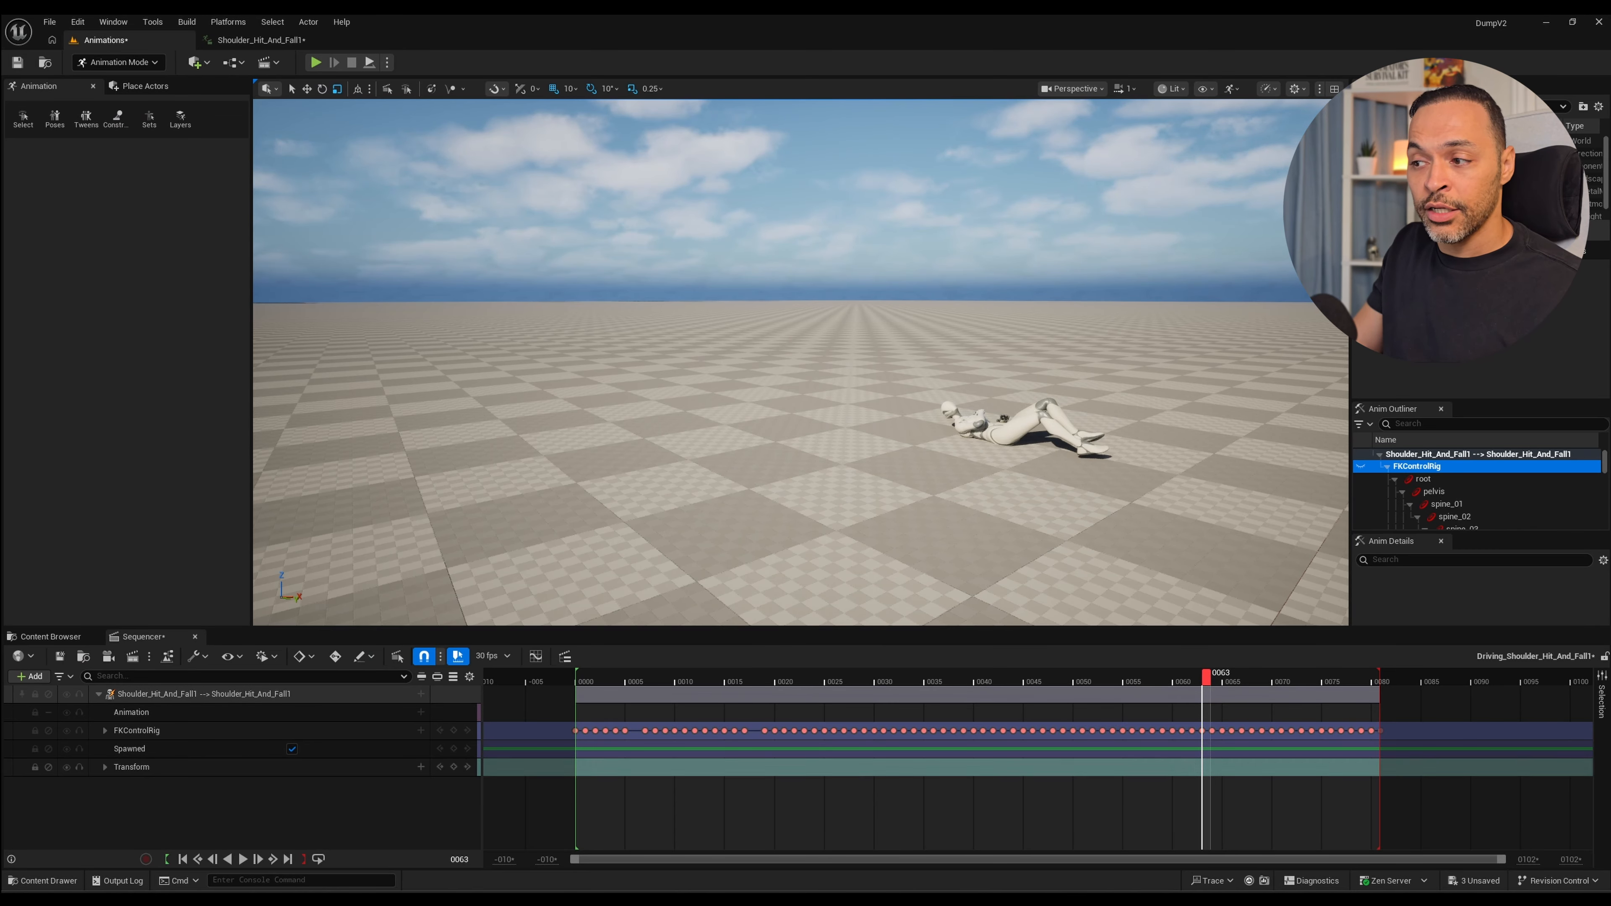
click(205, 695)
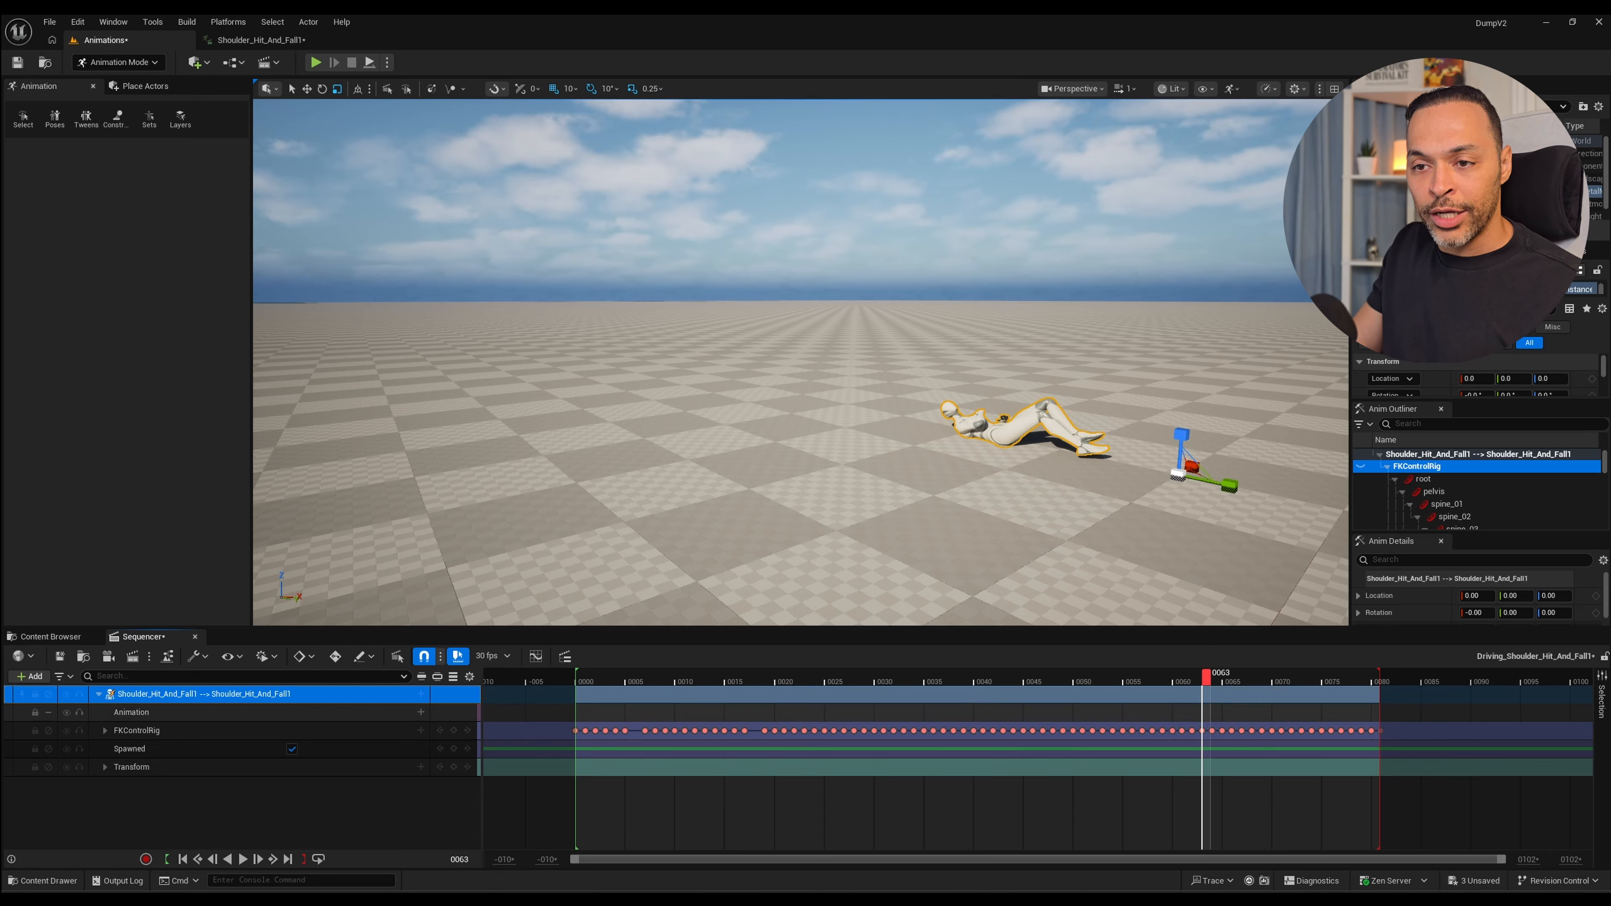
click(421, 694)
mouse_move(470, 621)
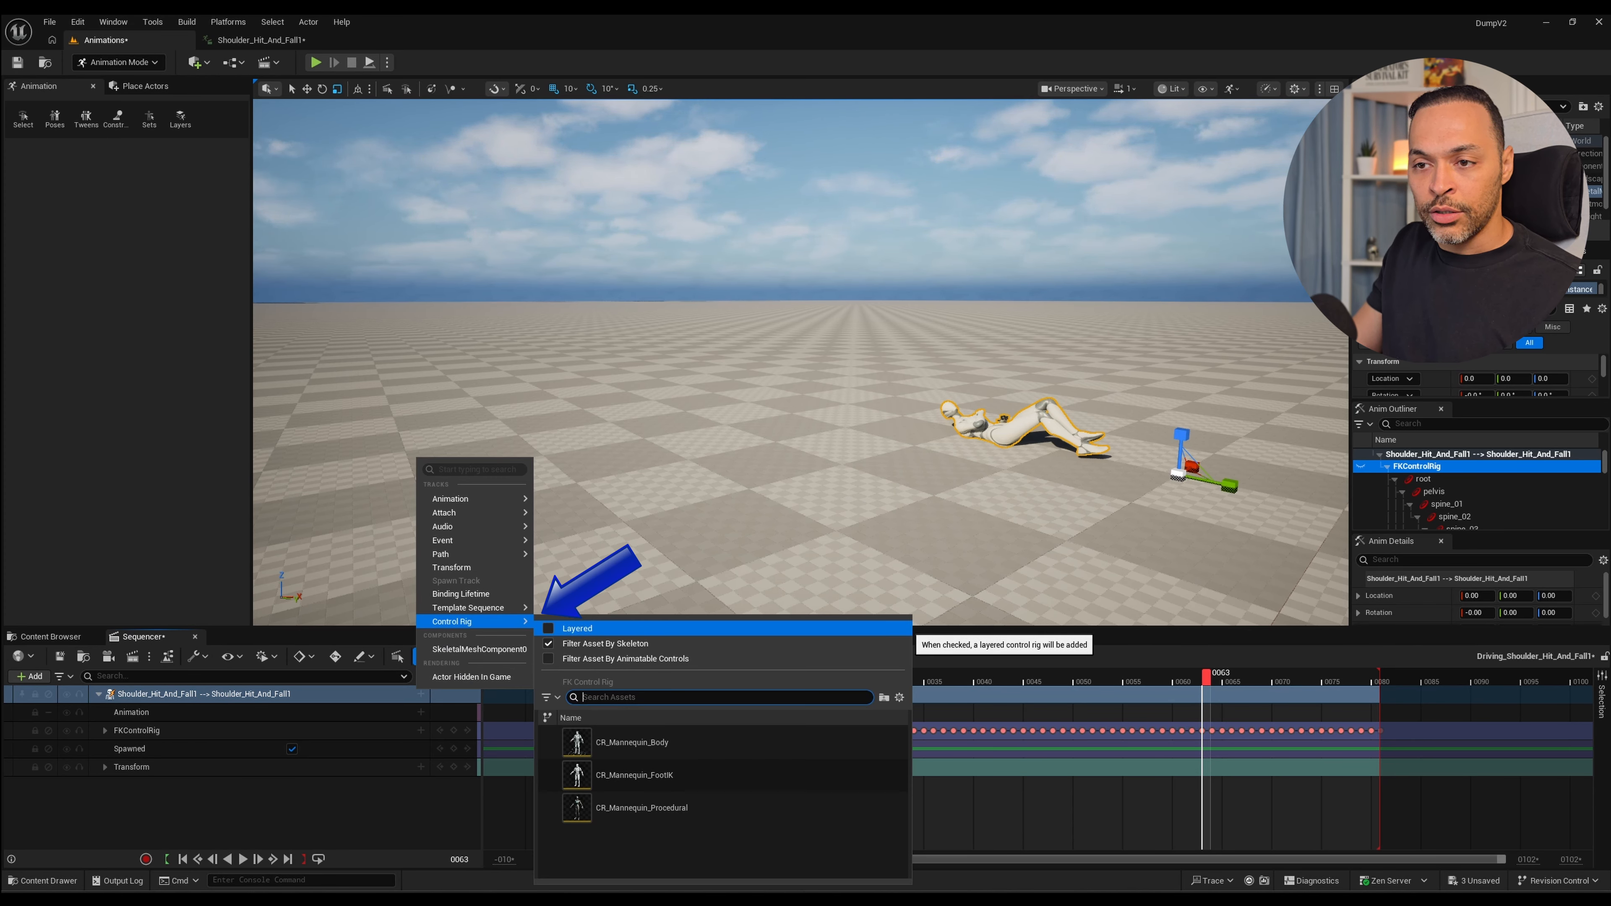
click(577, 628)
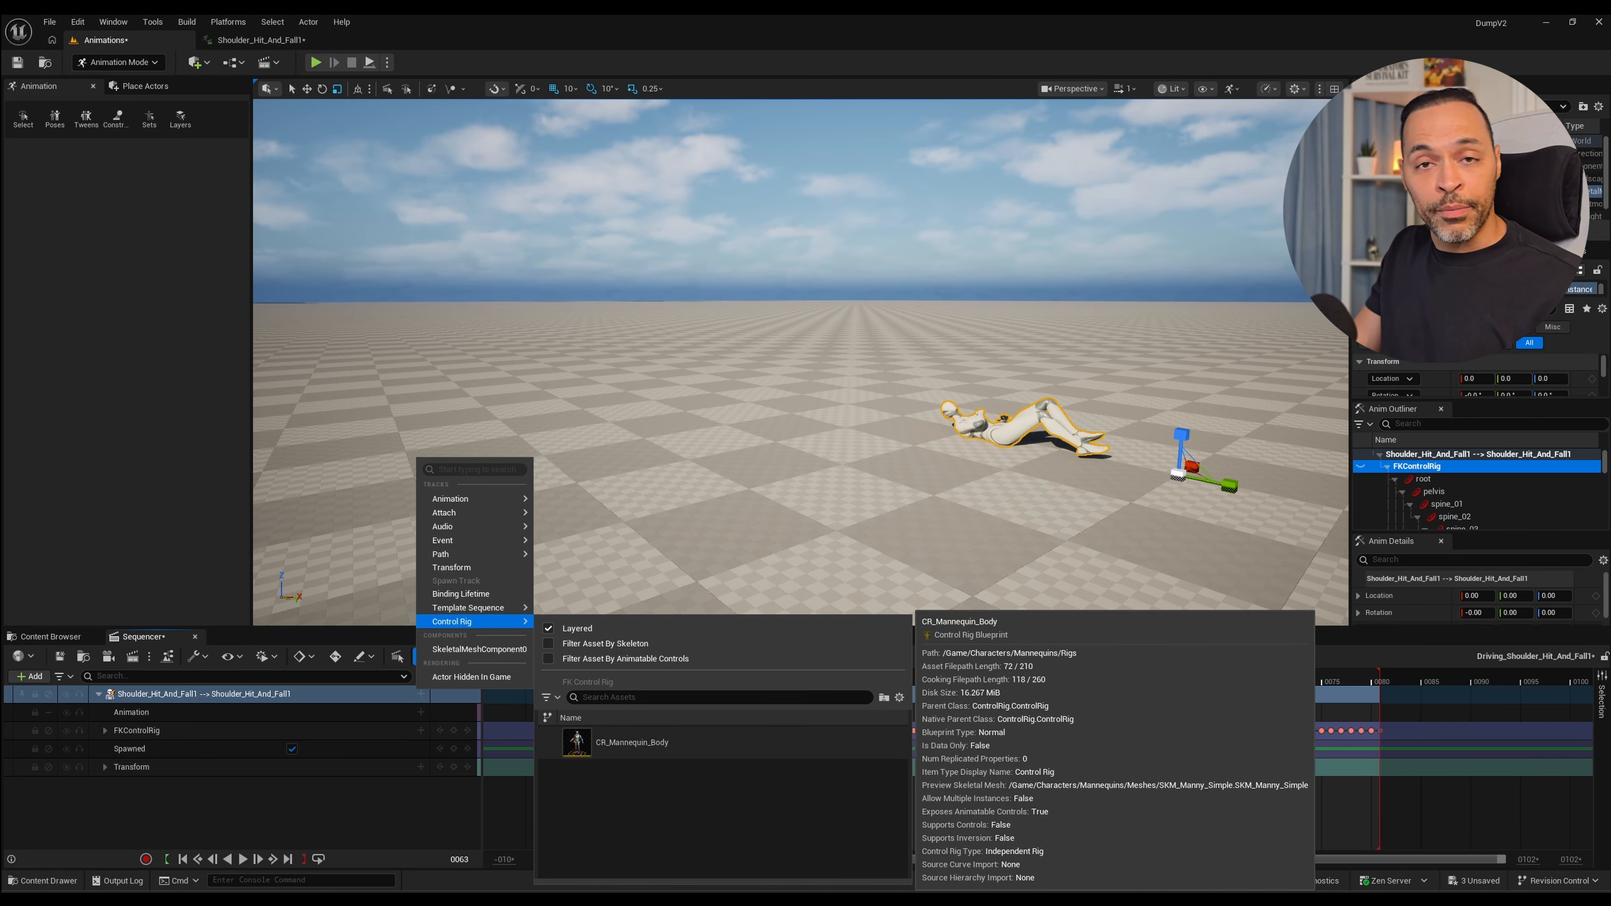
click(631, 742)
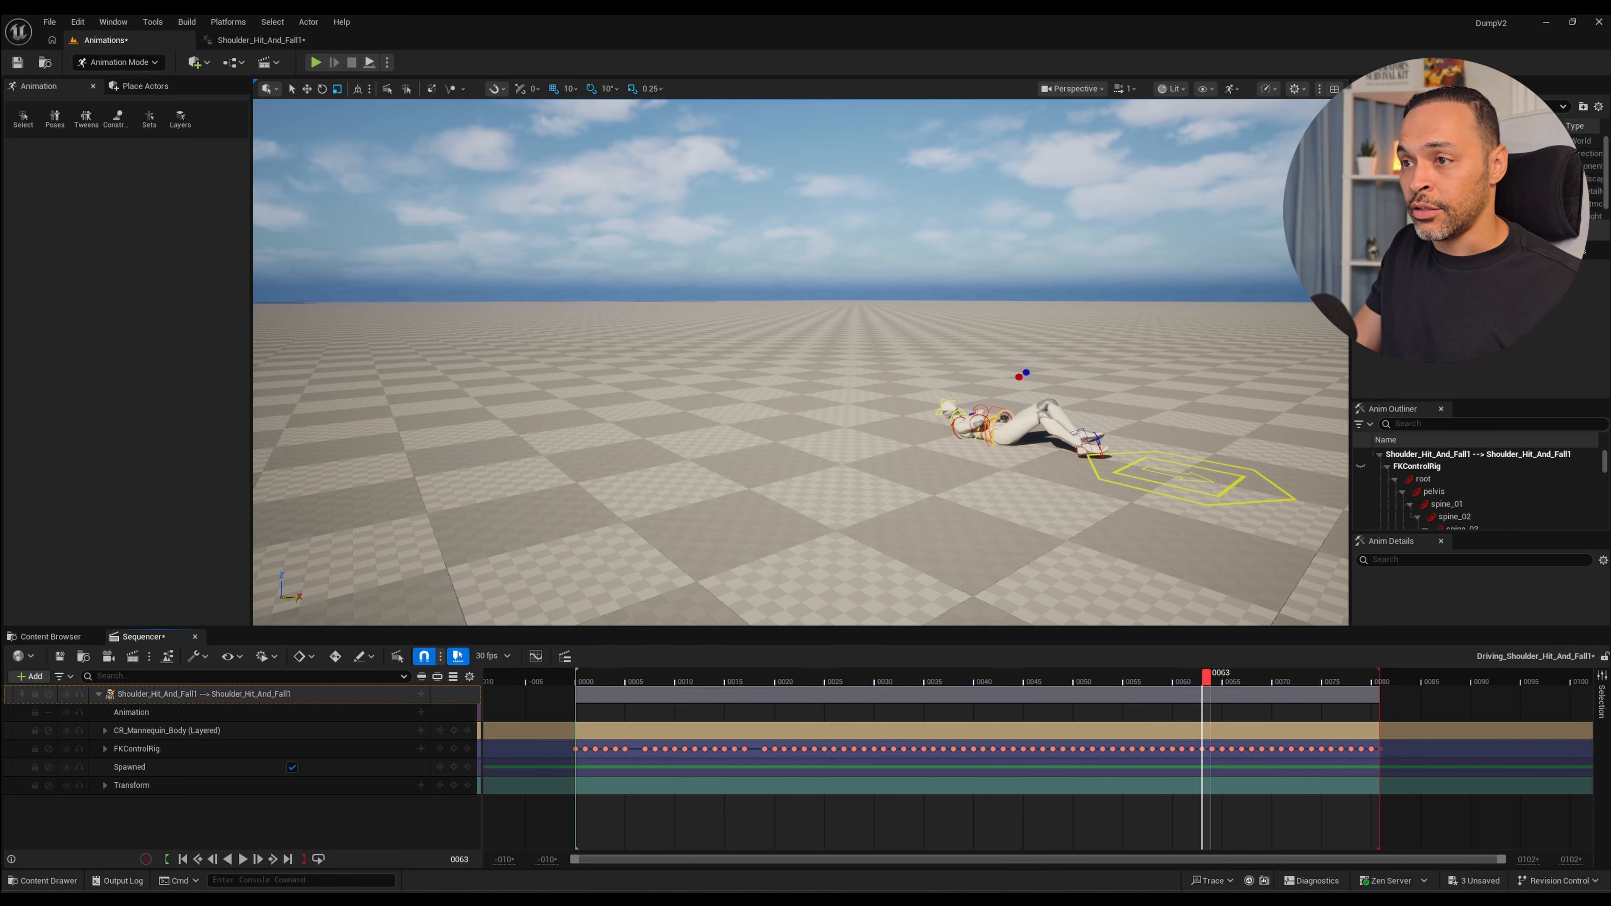
Play the fall with the layered rig and examine the landing around frames 29 and 35 from a low side view.
key(space)
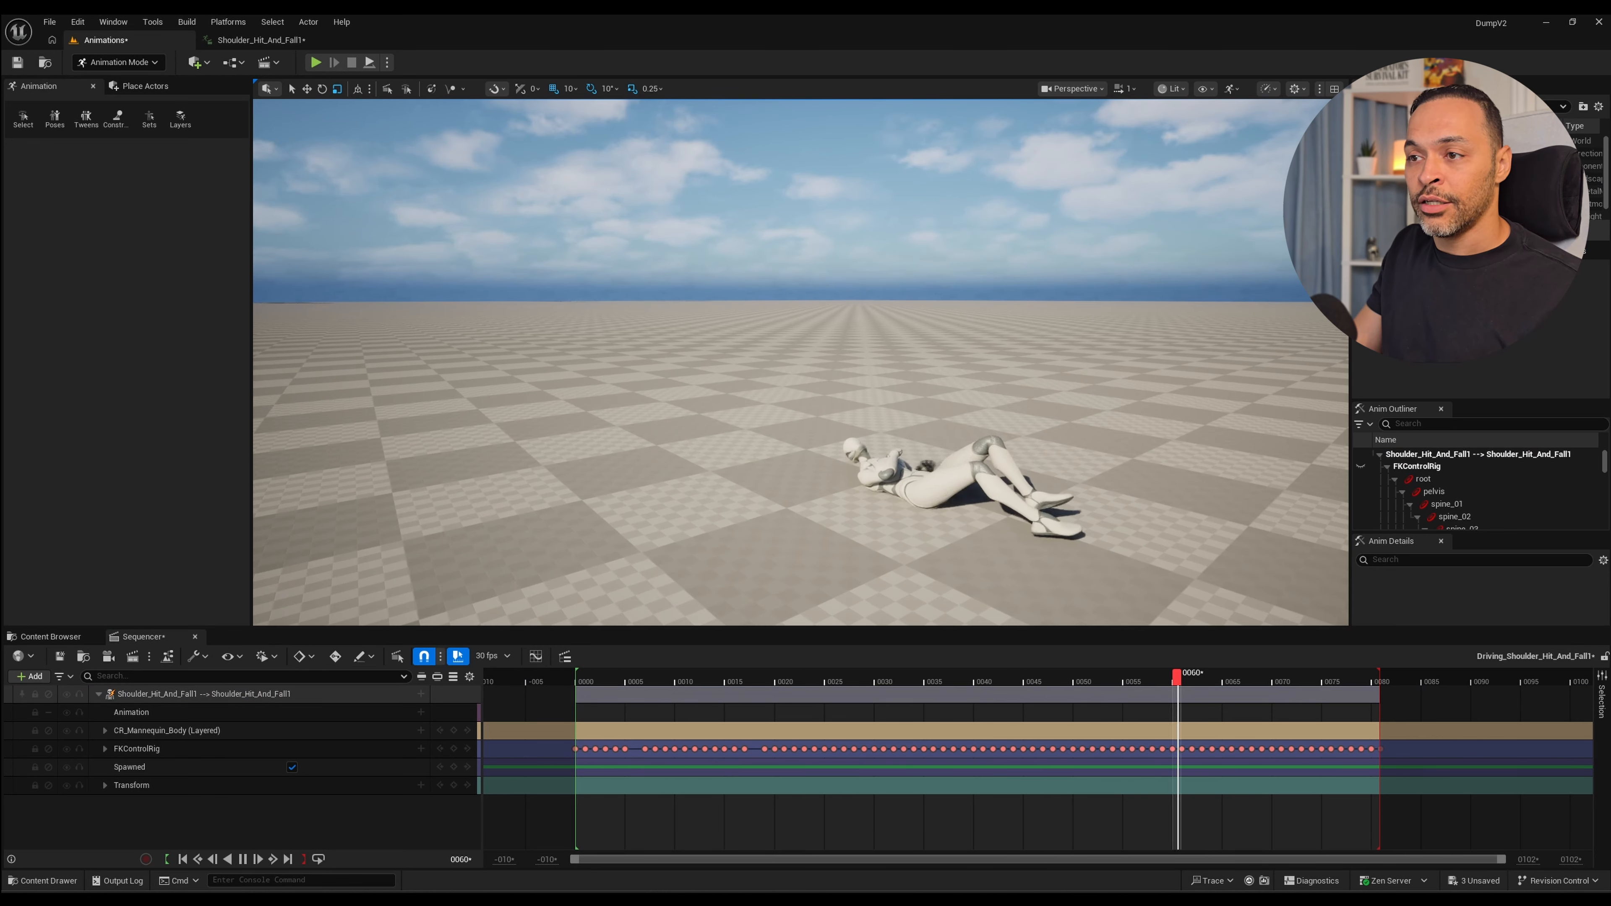
key(d)
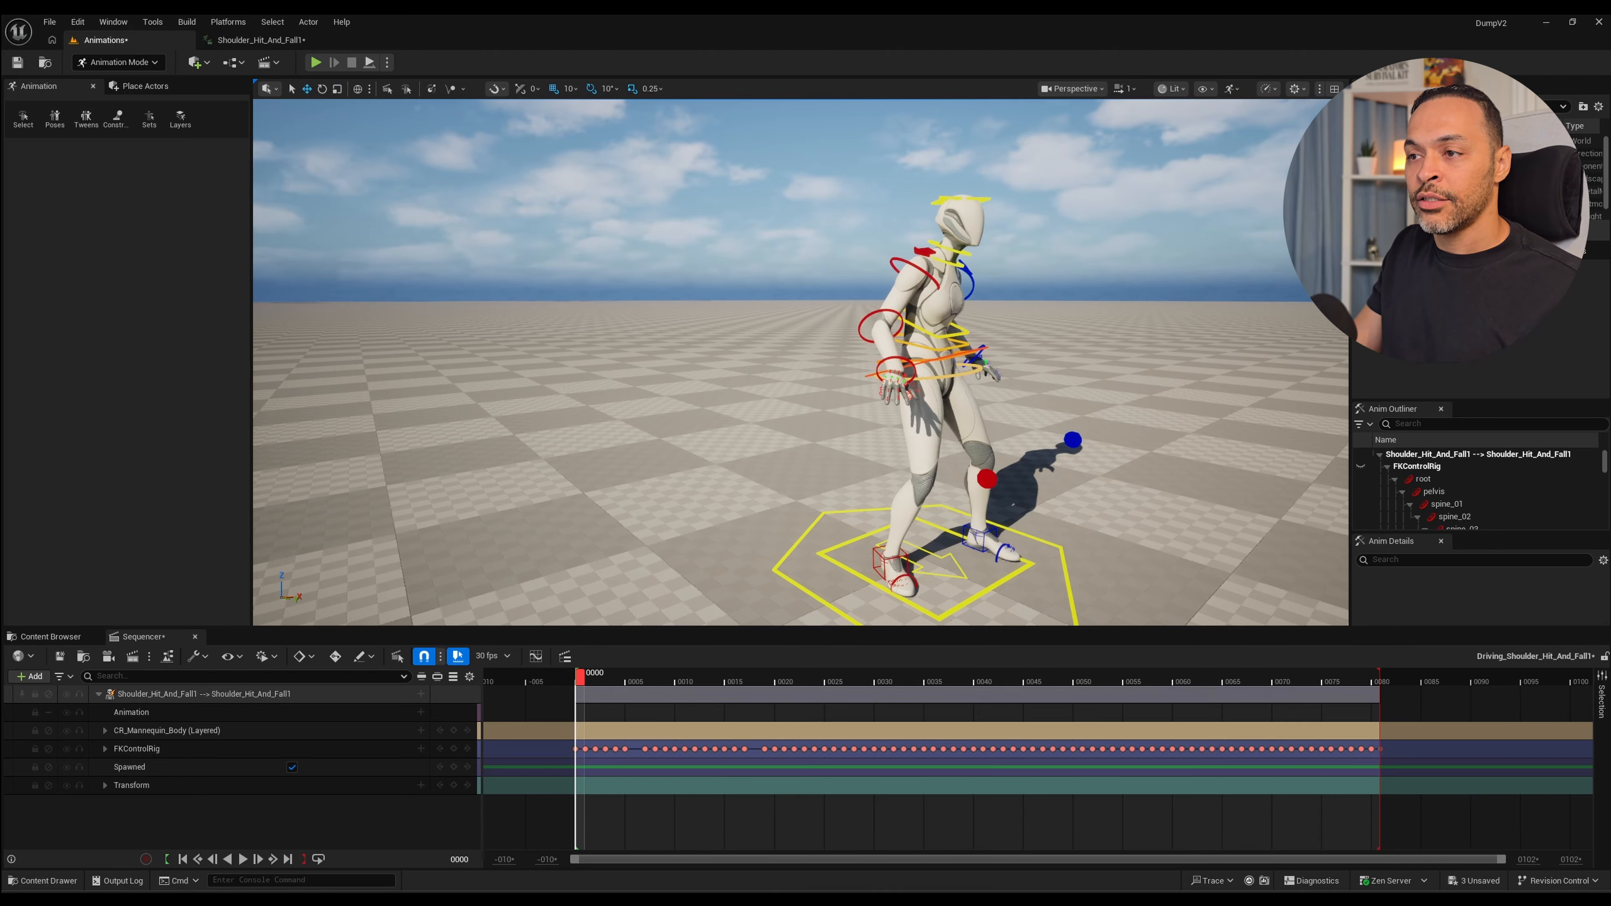
key(s)
key(e)
drag(580, 677, 928, 677)
alt+drag(748, 394, 989, 365)
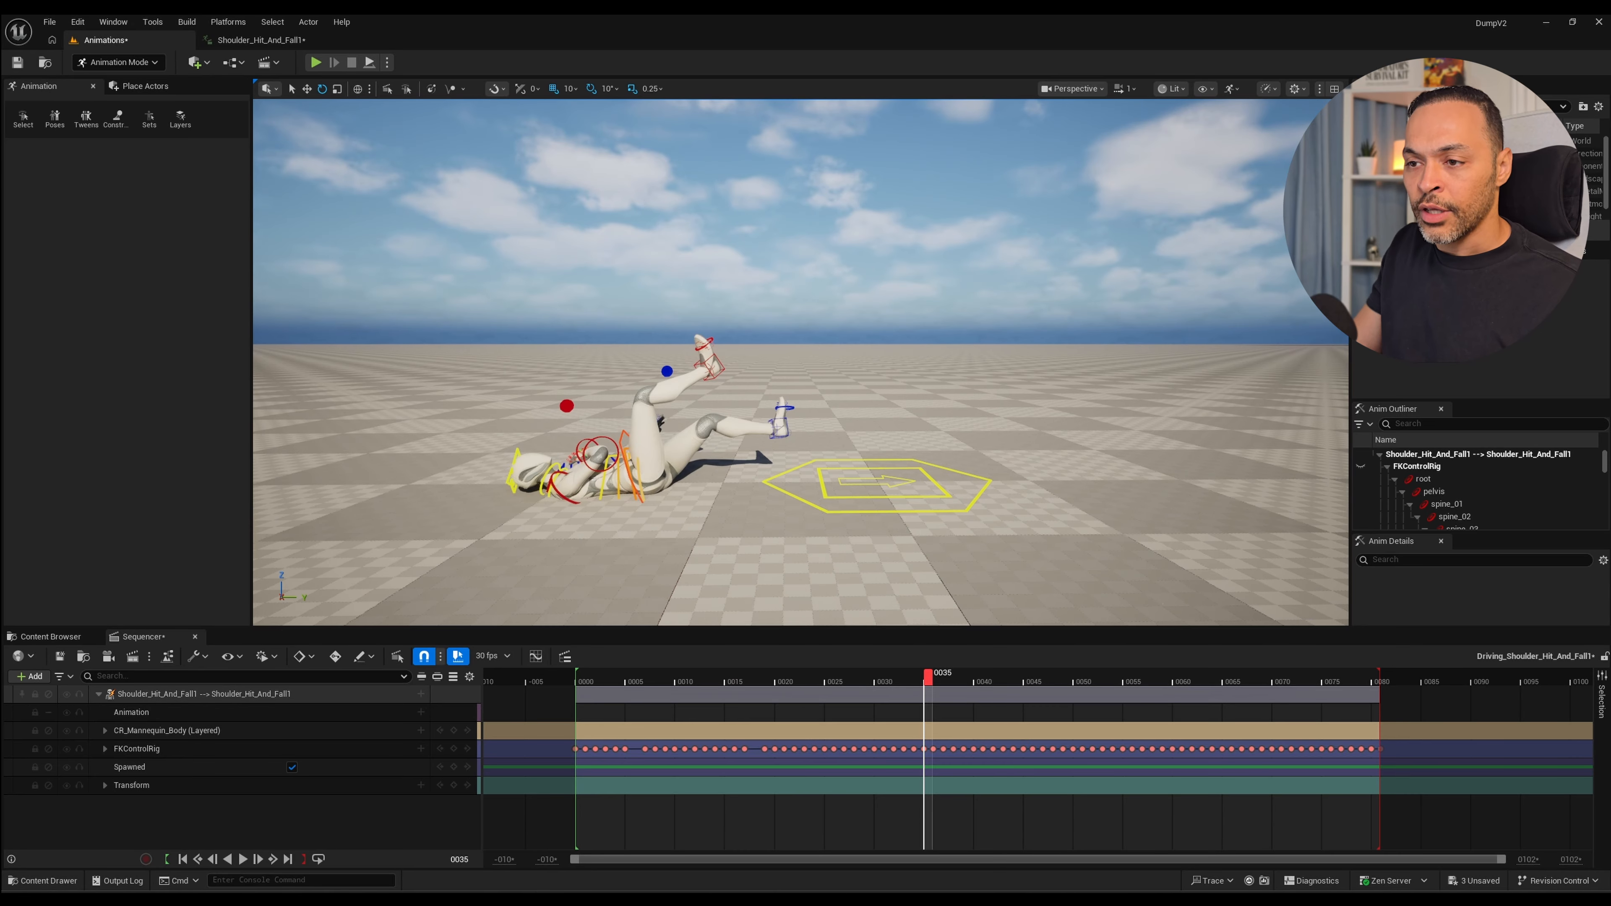
drag(580, 677, 868, 677)
alt+drag(824, 444, 869, 416)
alt+middle_drag(869, 416, 907, 372)
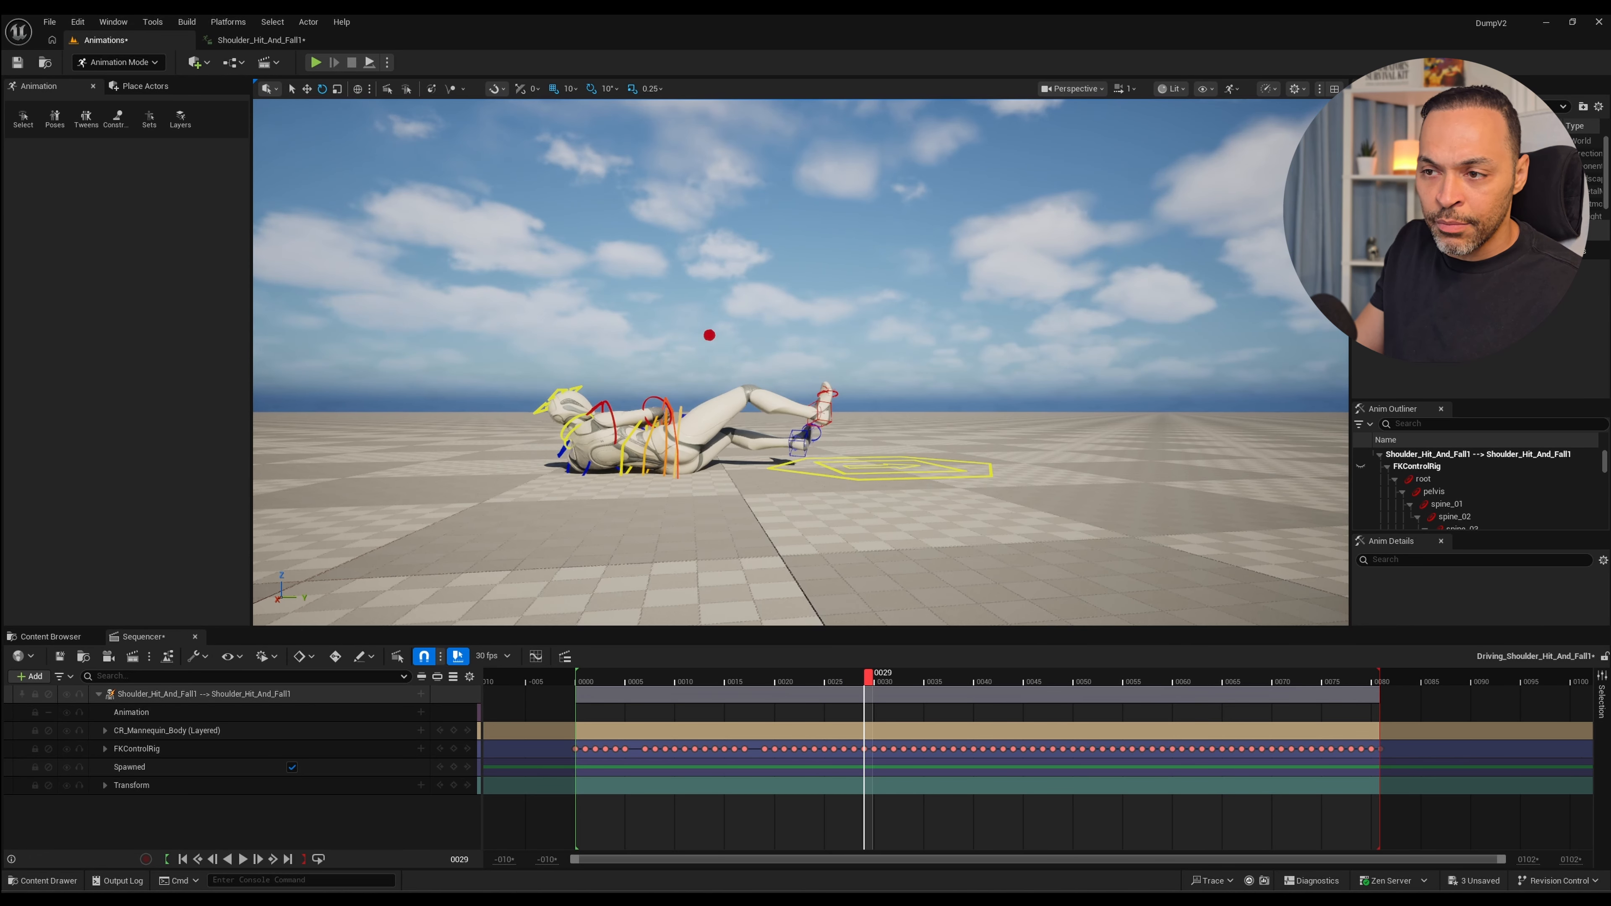
Step through the rest of the fall from frame 37 to frame 81 and inspect the final lying pose from both sides.
drag(868, 677, 988, 677)
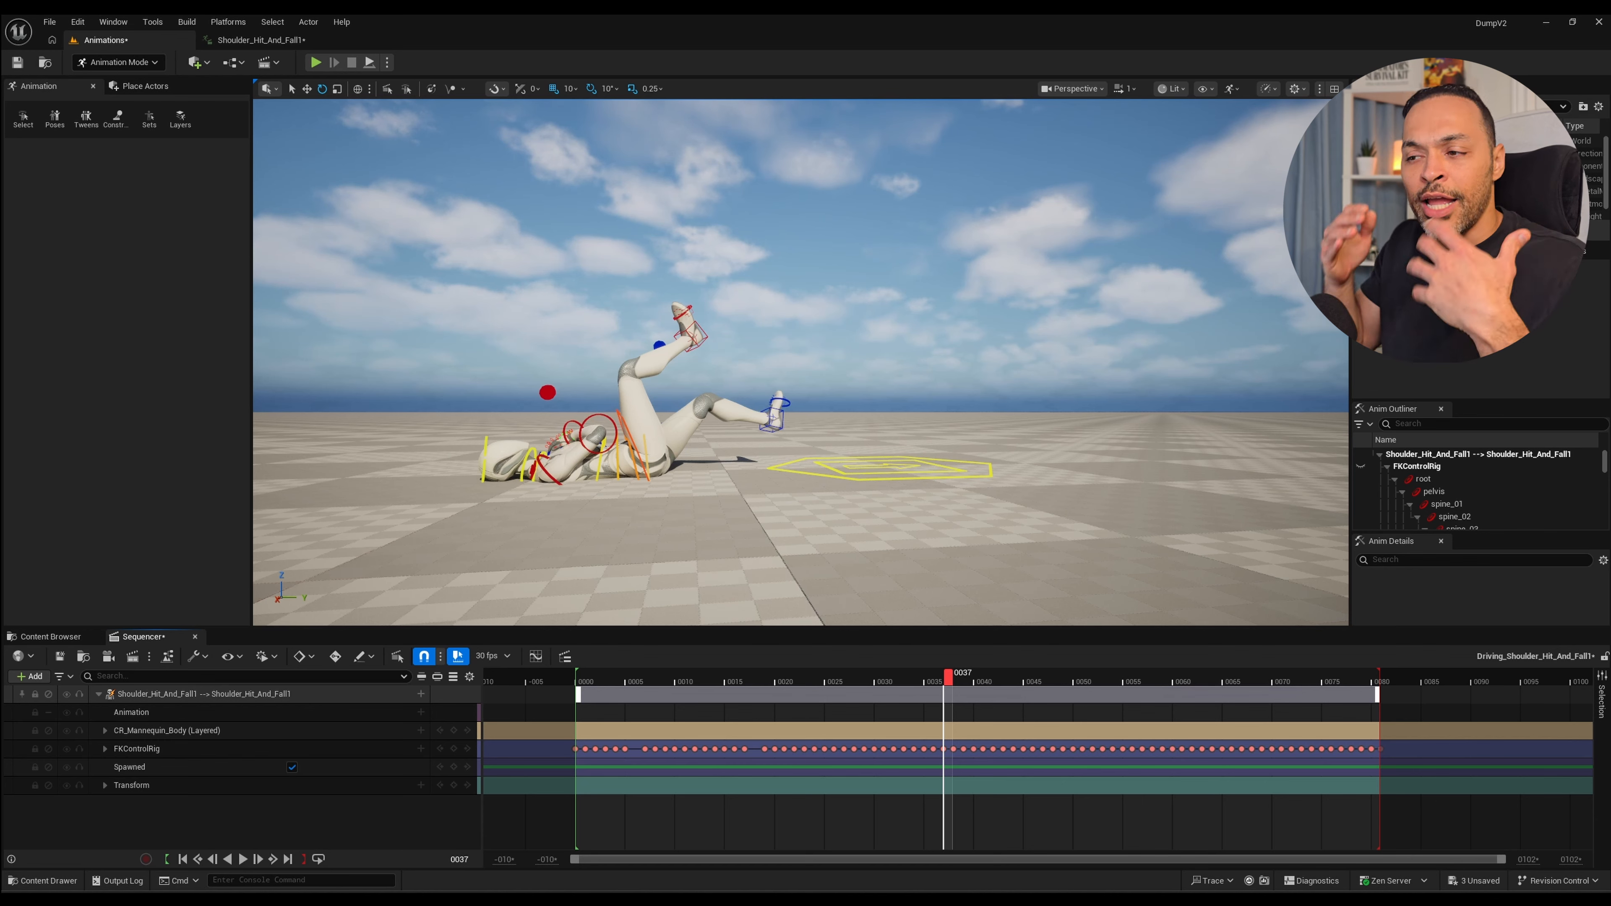
drag(949, 677, 1158, 677)
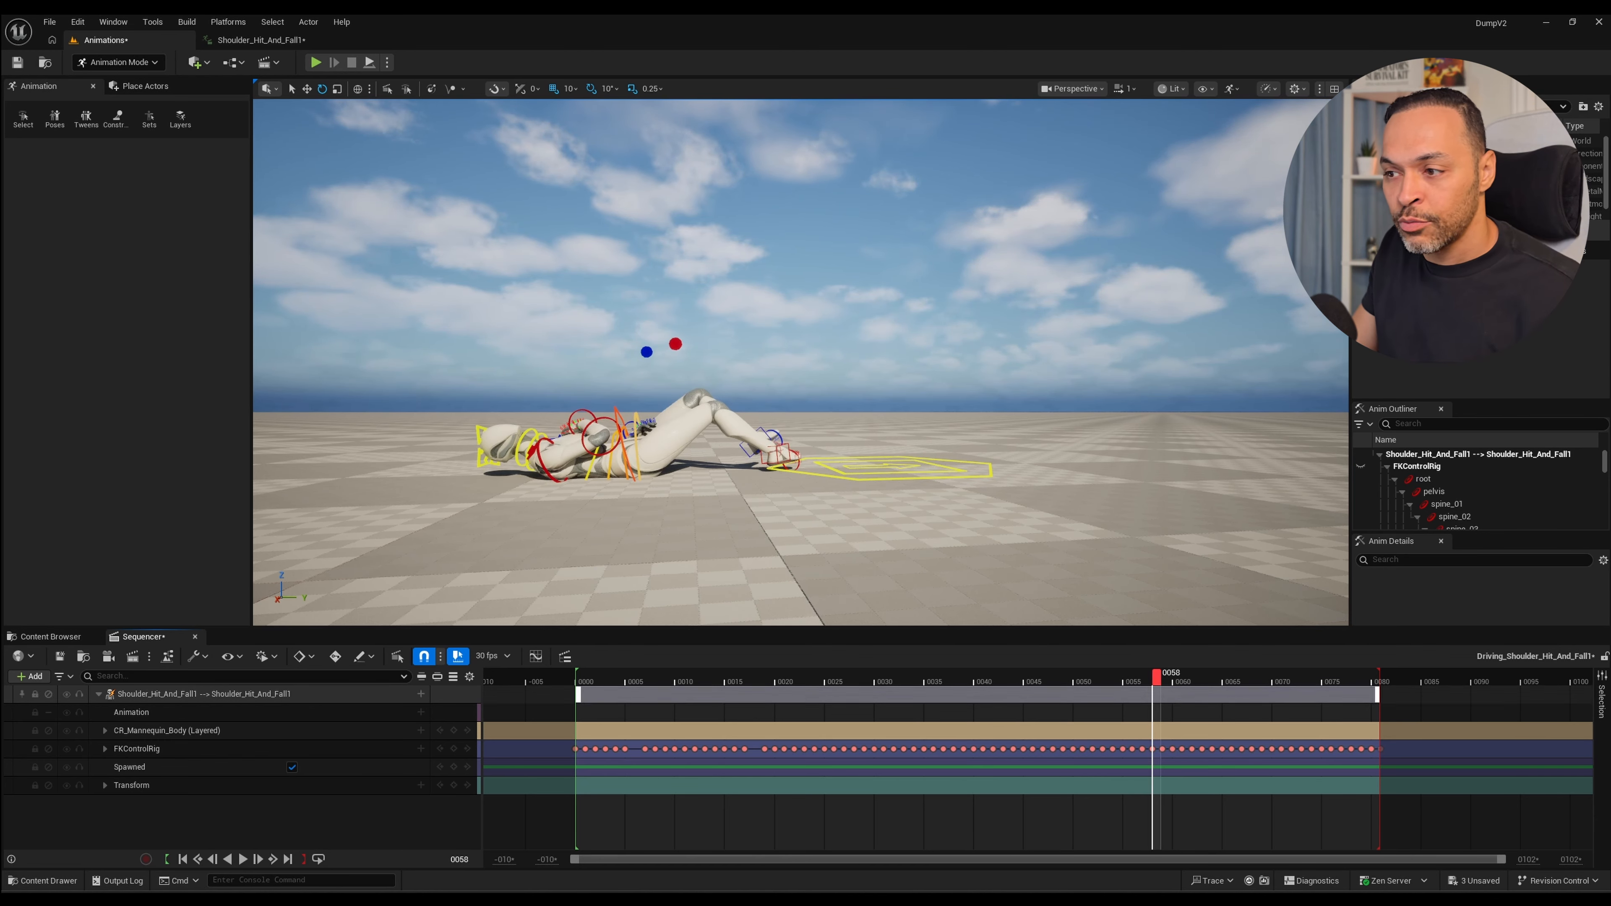
drag(1157, 677, 1356, 678)
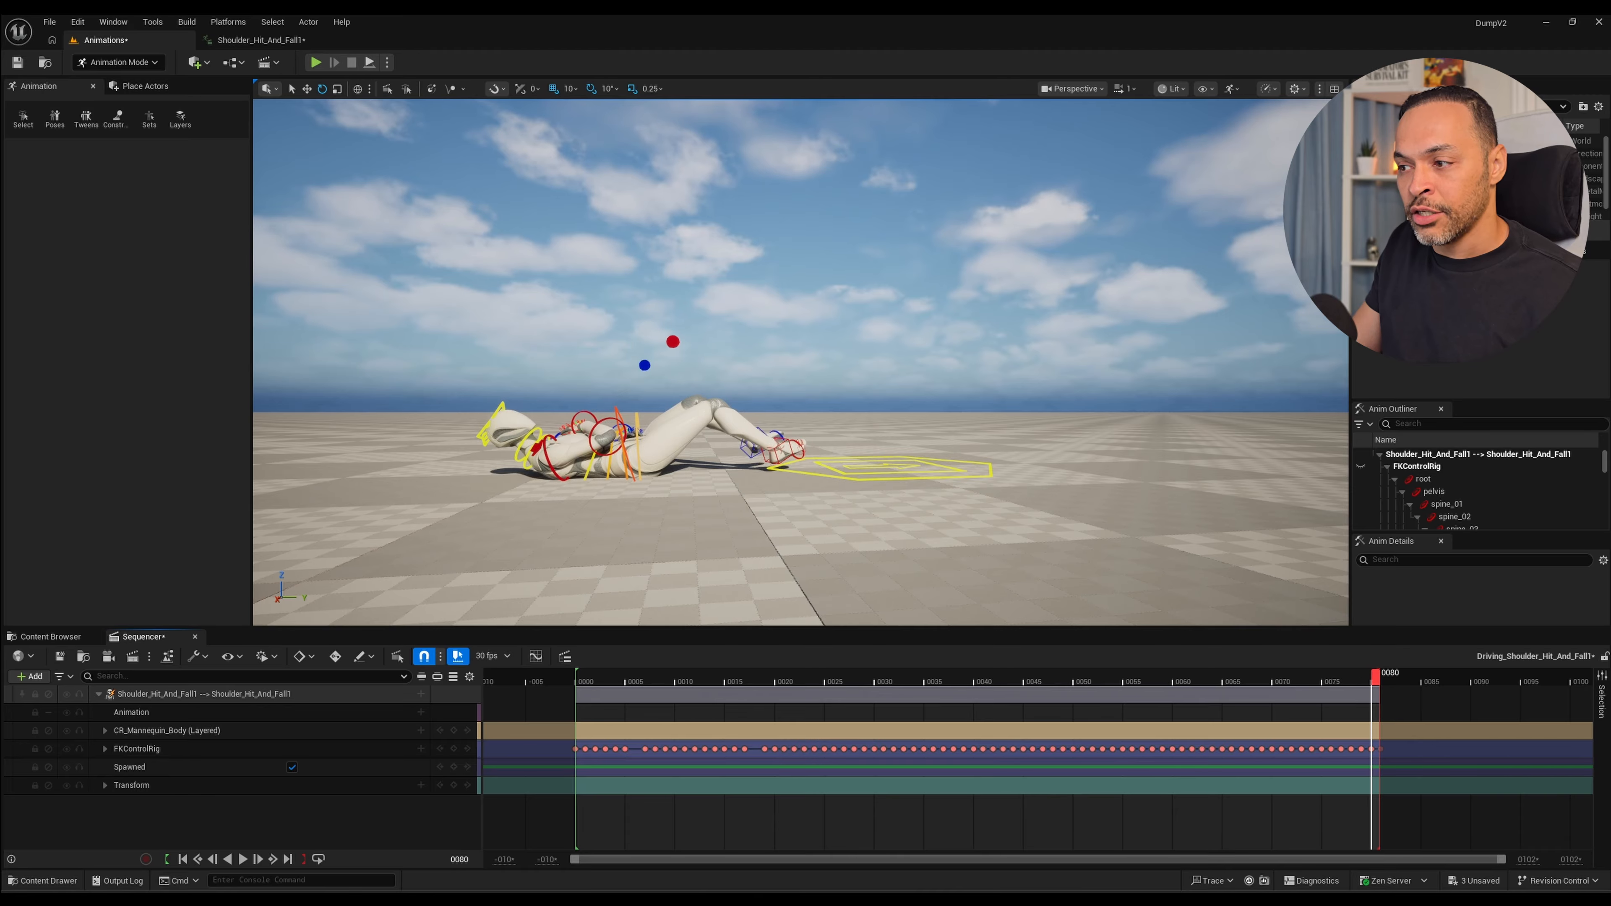
right_drag(801, 363, 511, 386)
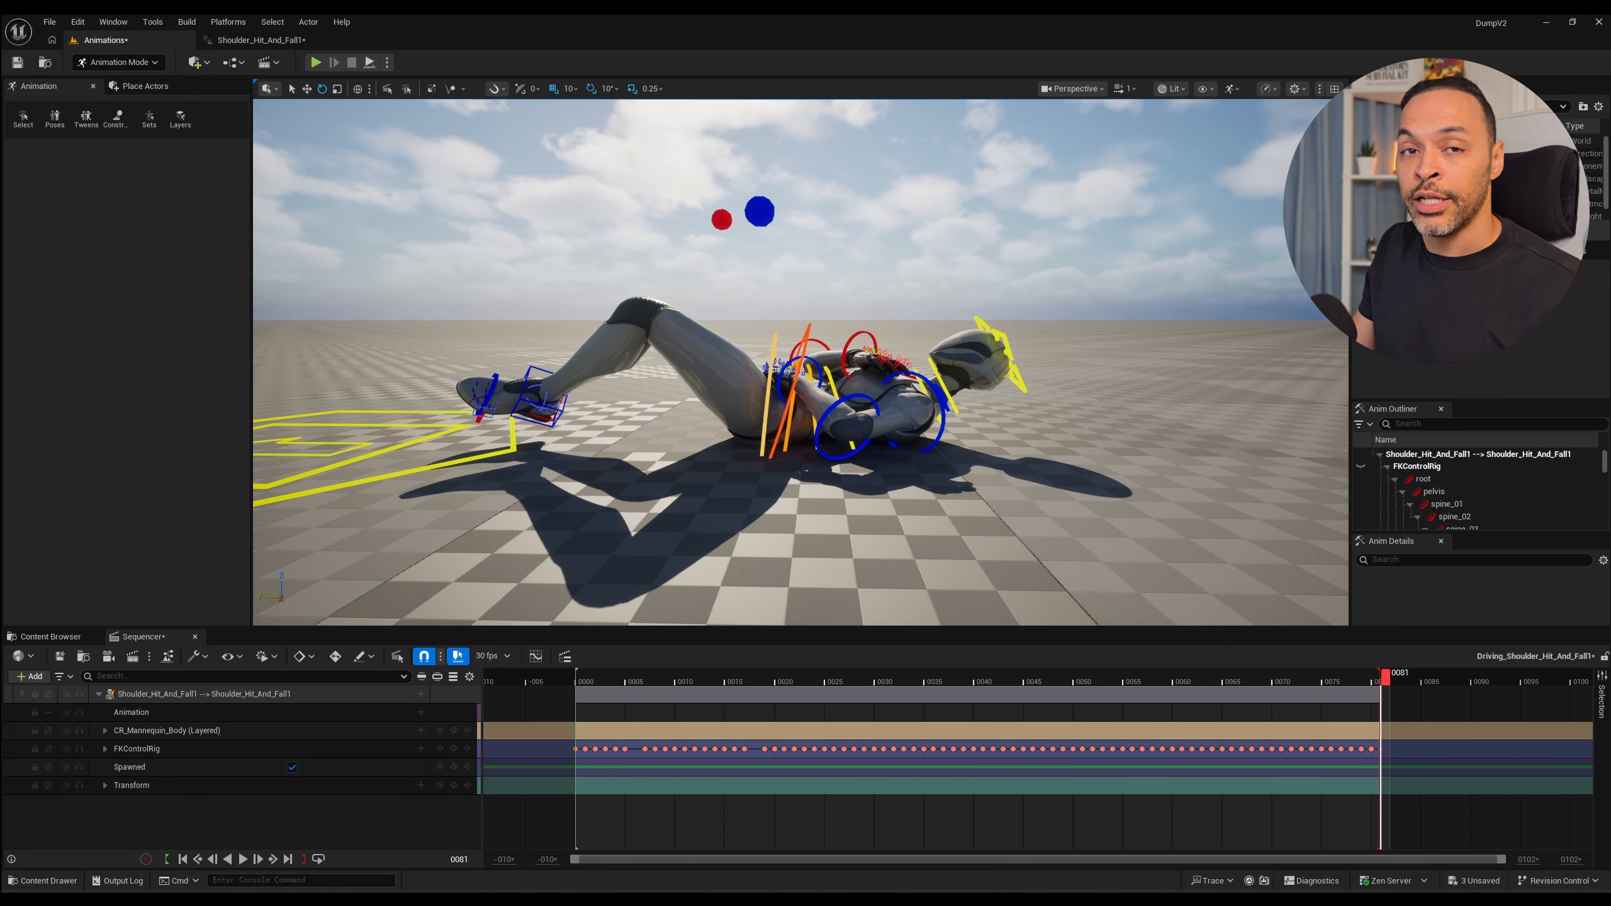
alt+drag(800, 361, 1142, 444)
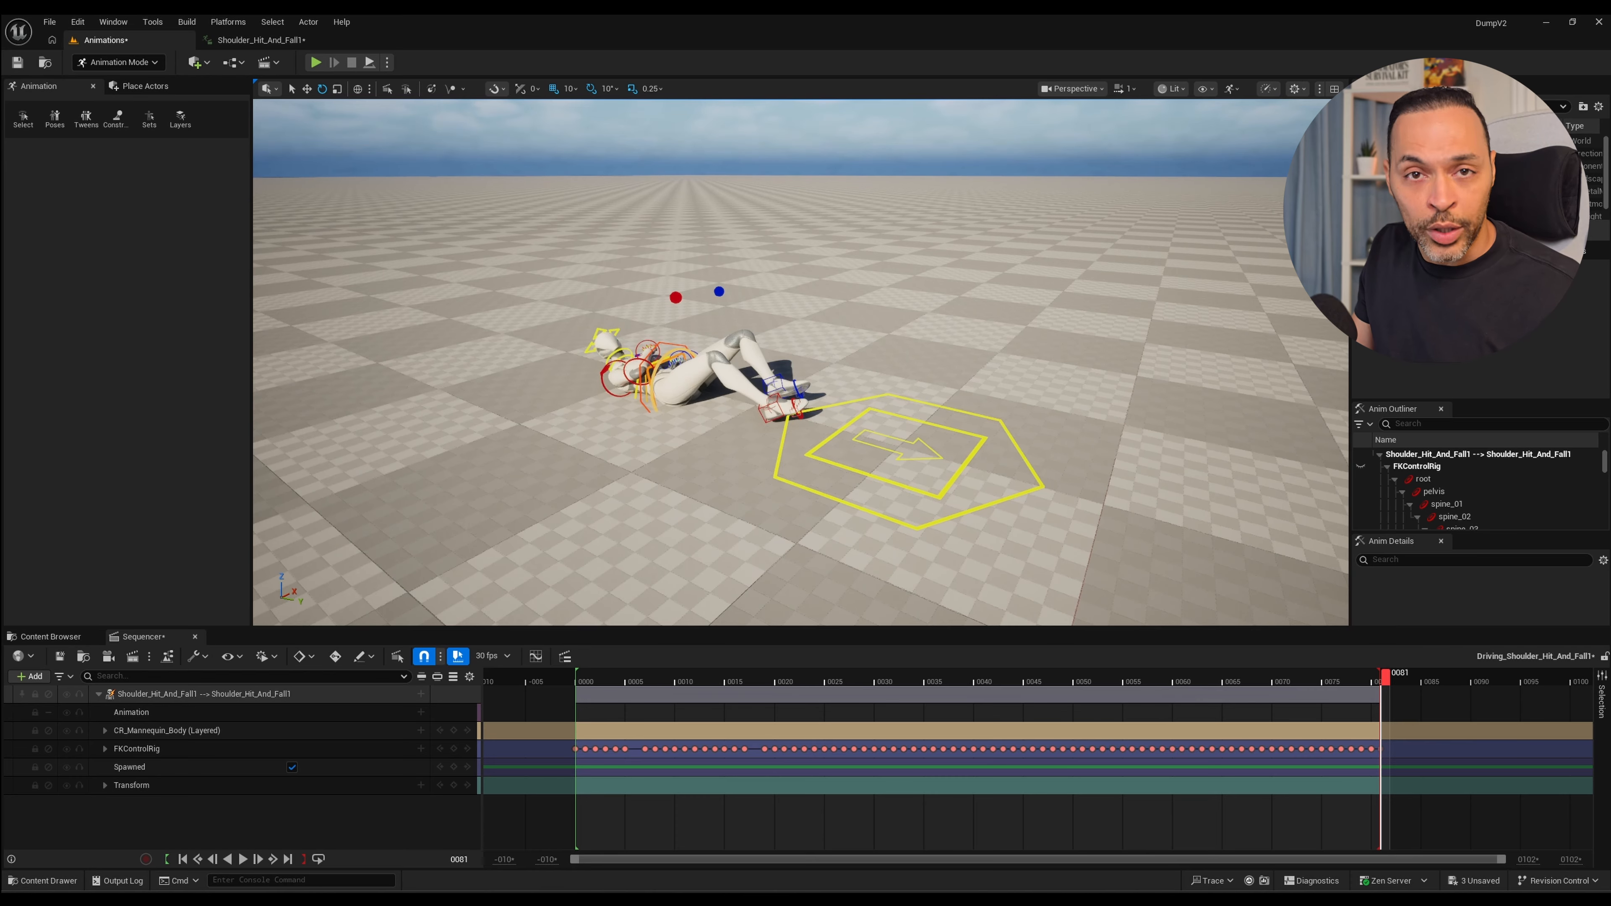
Save the edited sequence and open the Shoulder_Hit_And_Fall1 animation sequence from the Retiming folder.
click(204, 694)
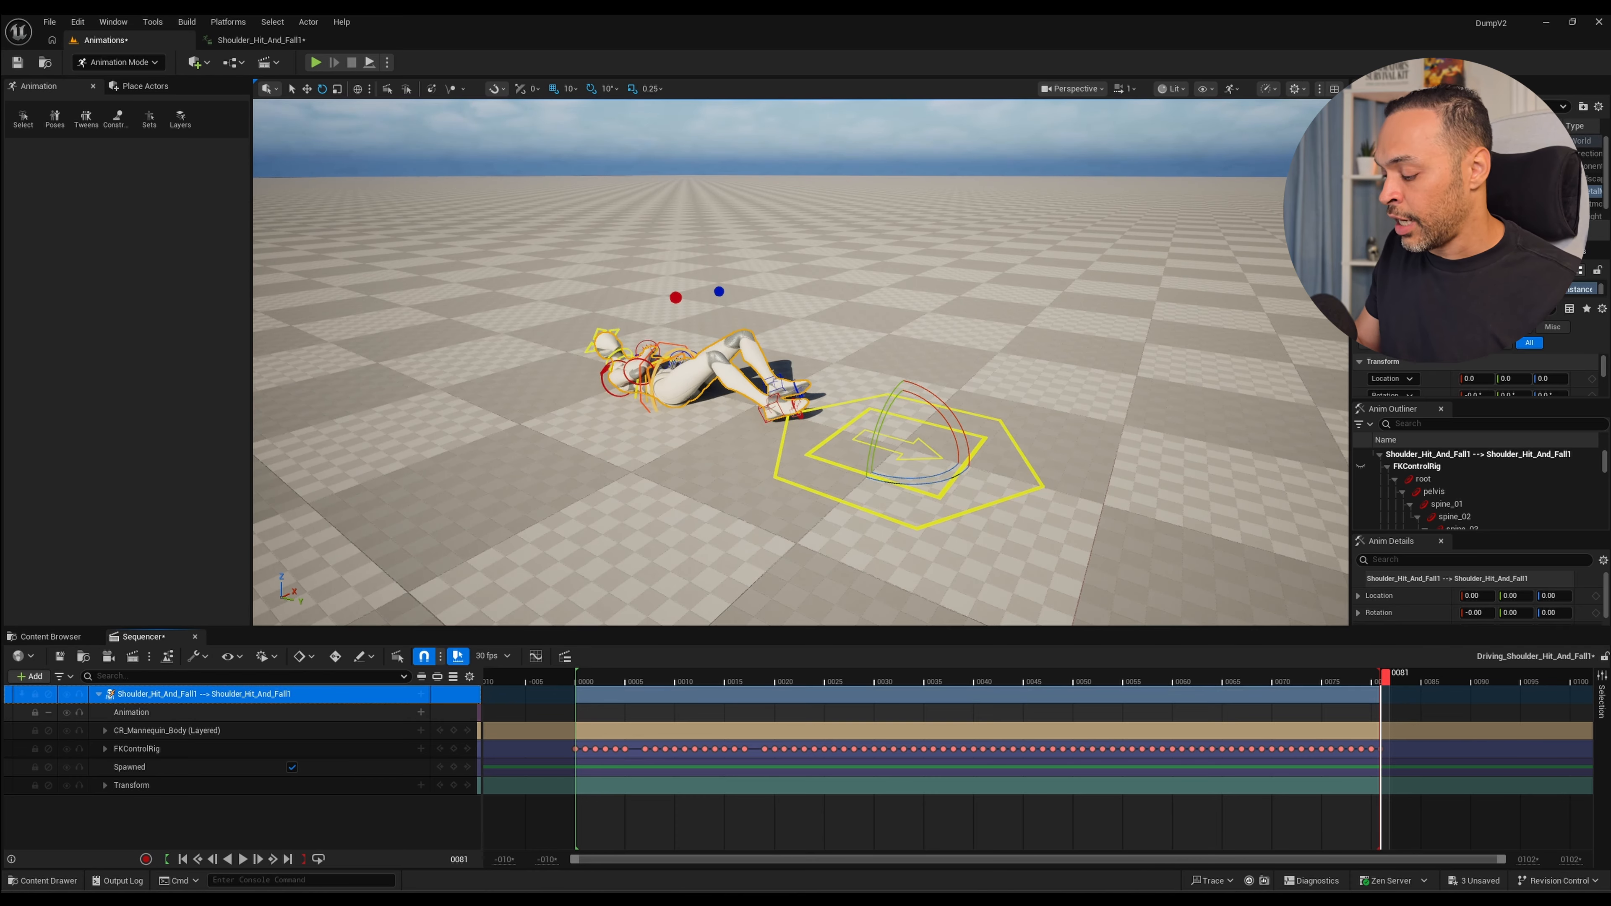
key(ctrl+s)
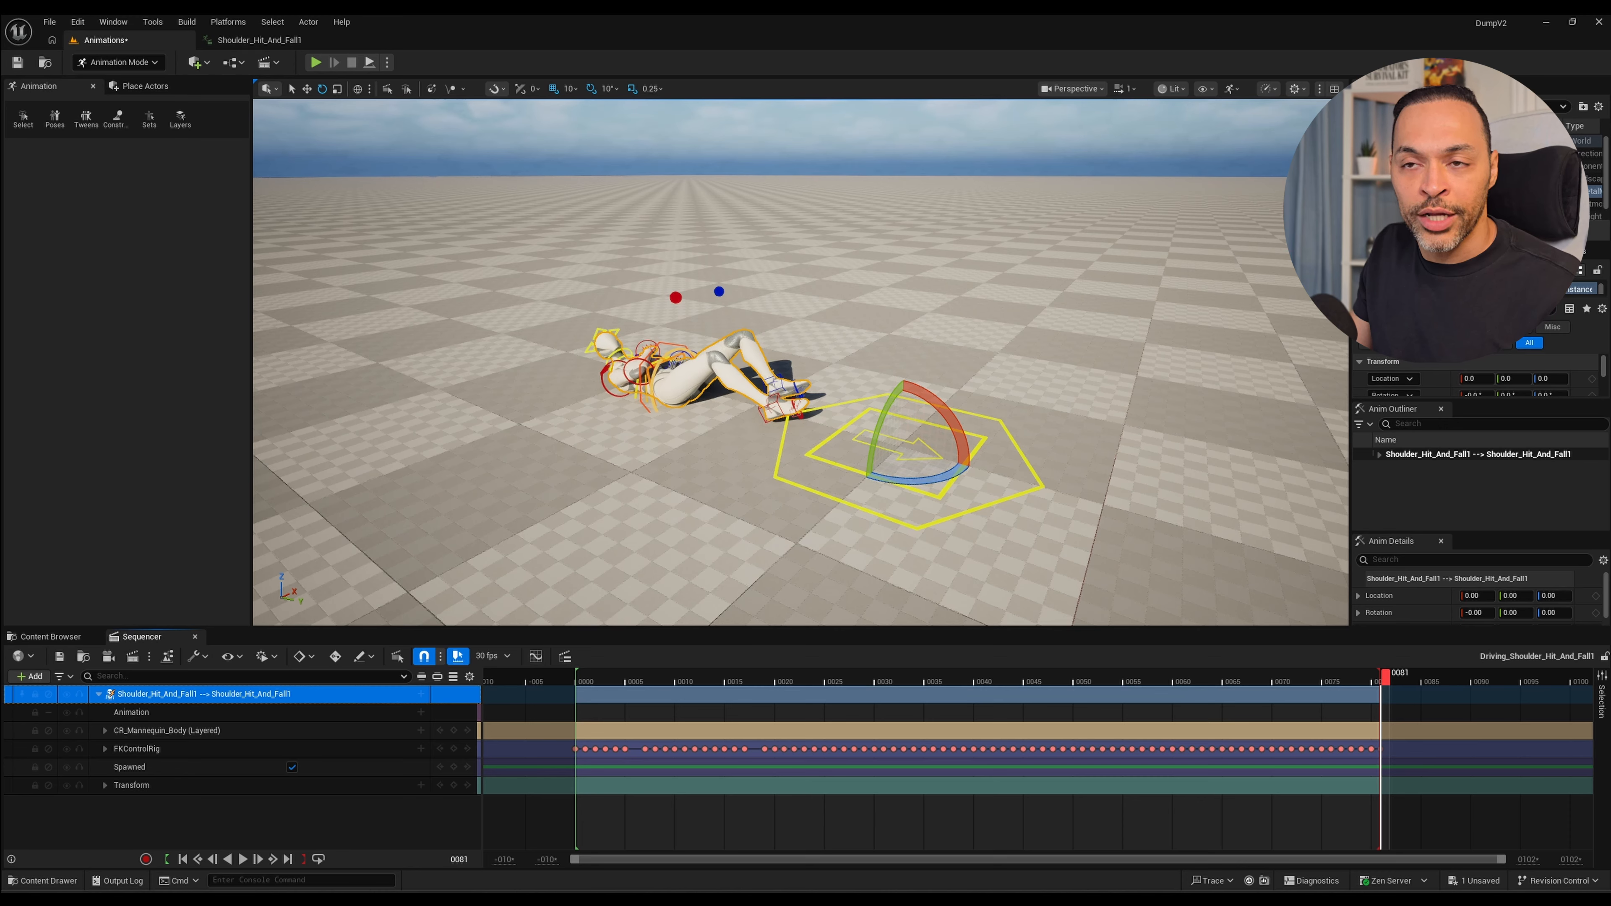
key(ctrl+space)
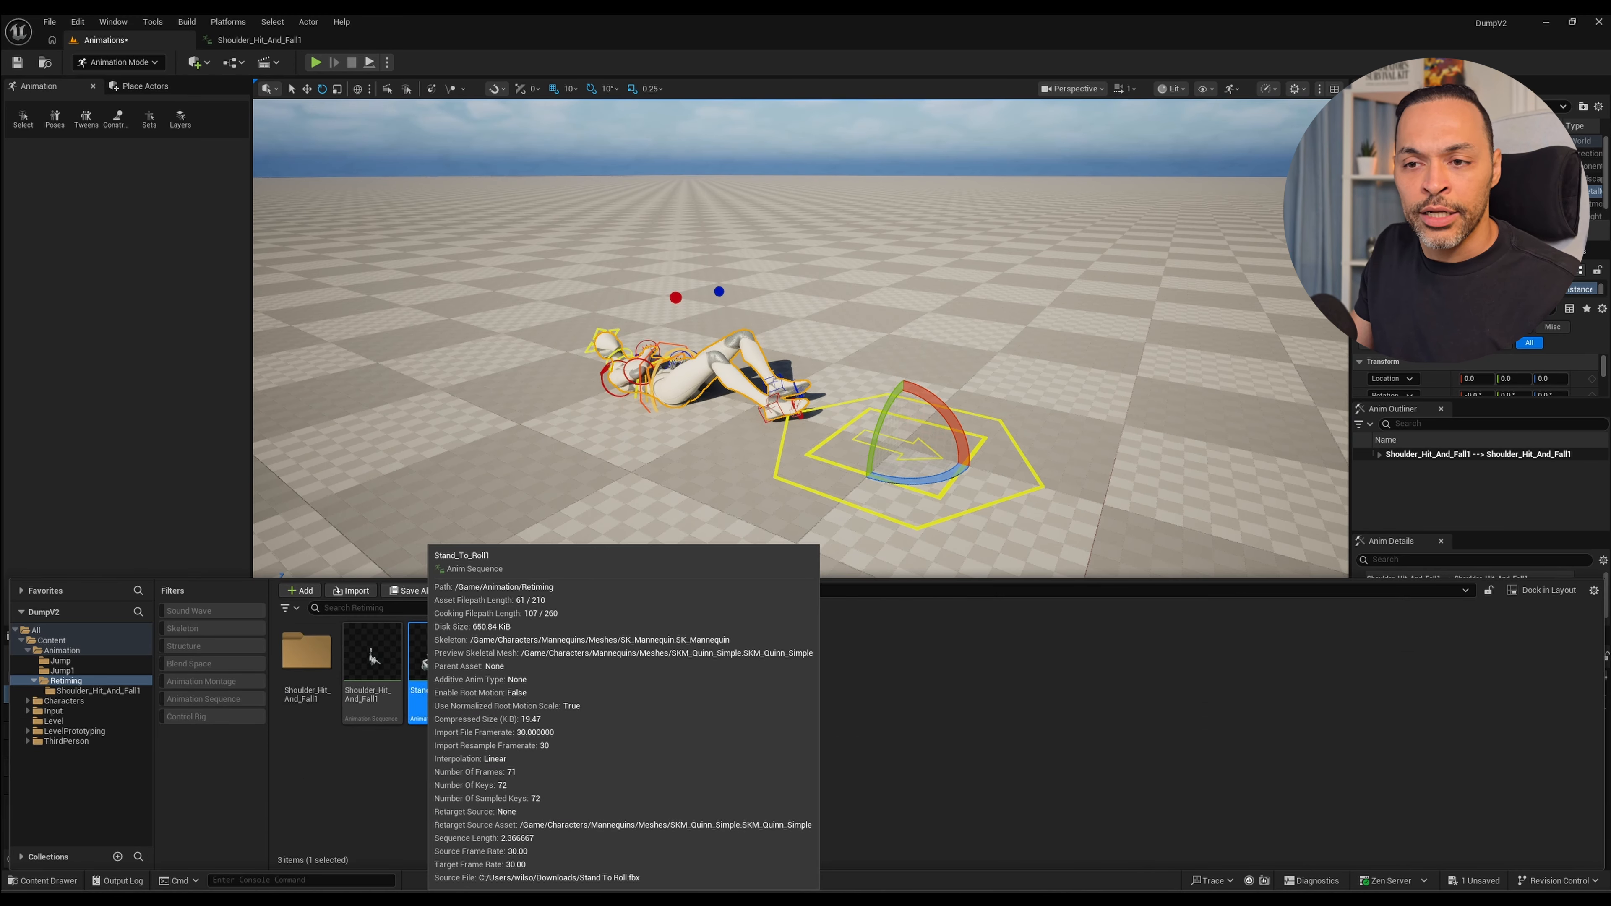
double_click(372, 654)
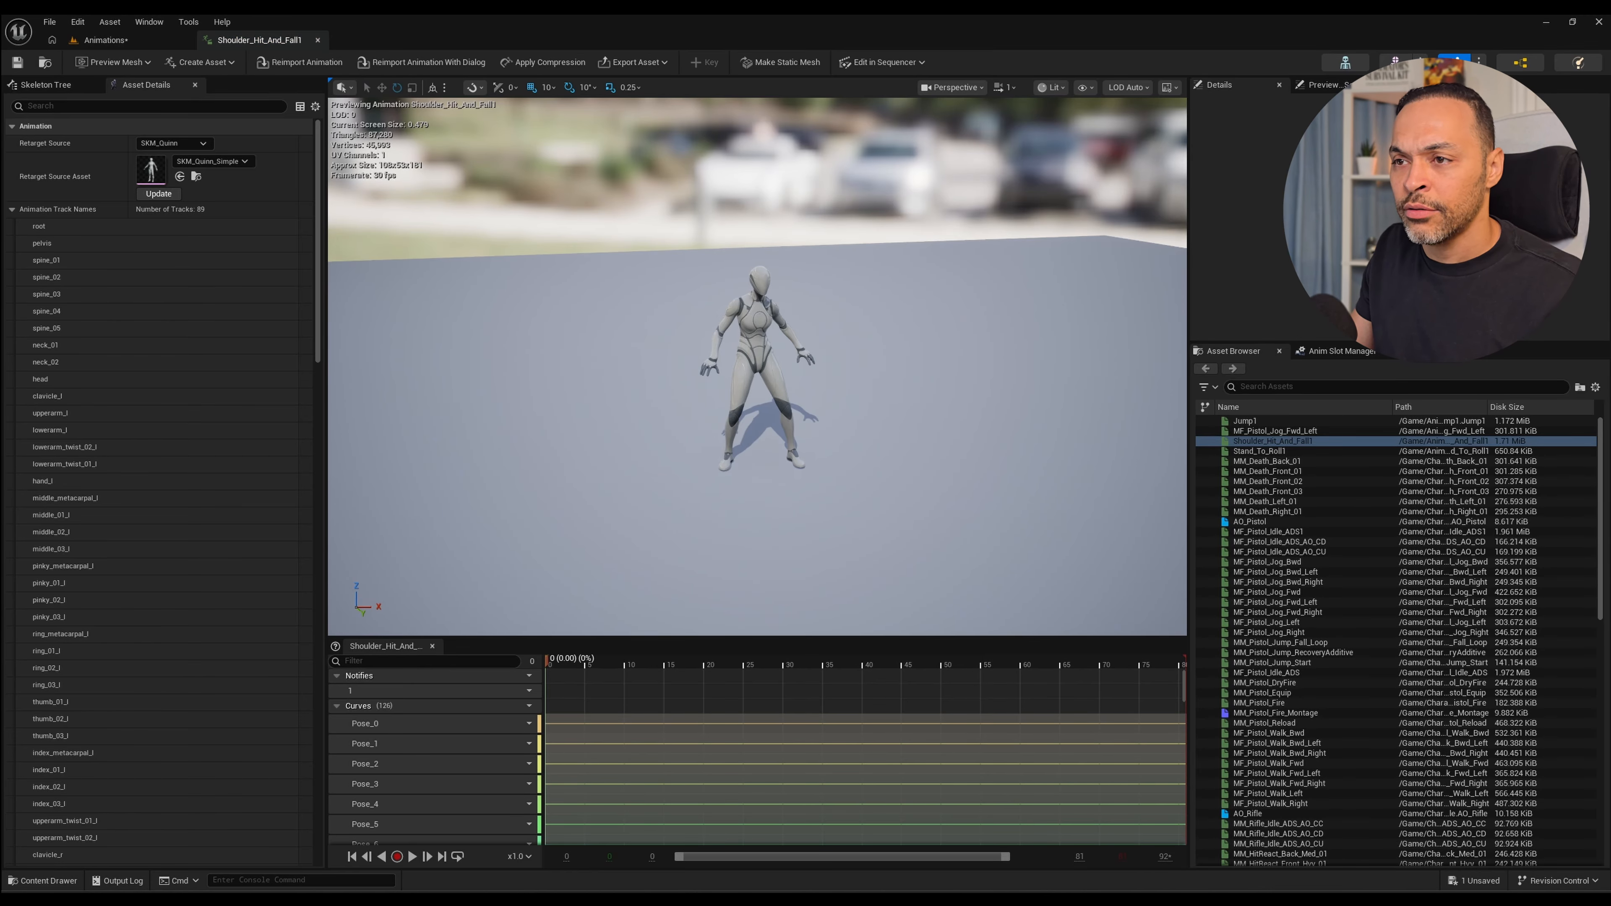
Play the cleaned-up Shoulder_Hit_And_Fall1 animation from a side view to check the retimed motion.
alt+drag(757, 406, 882, 369)
key(space)
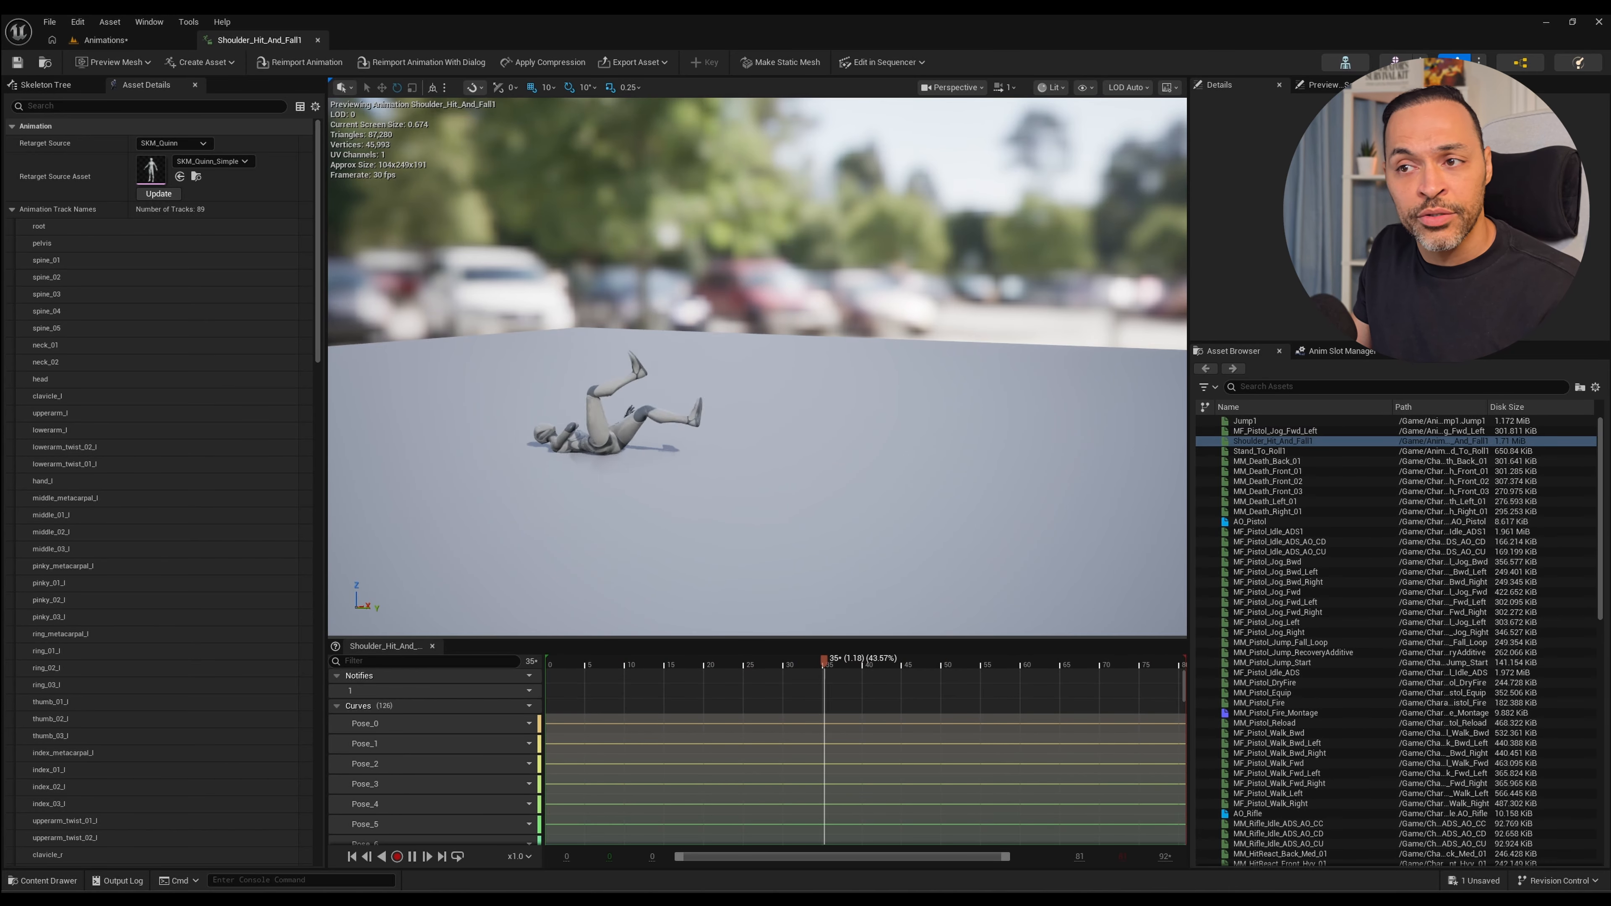
key(space)
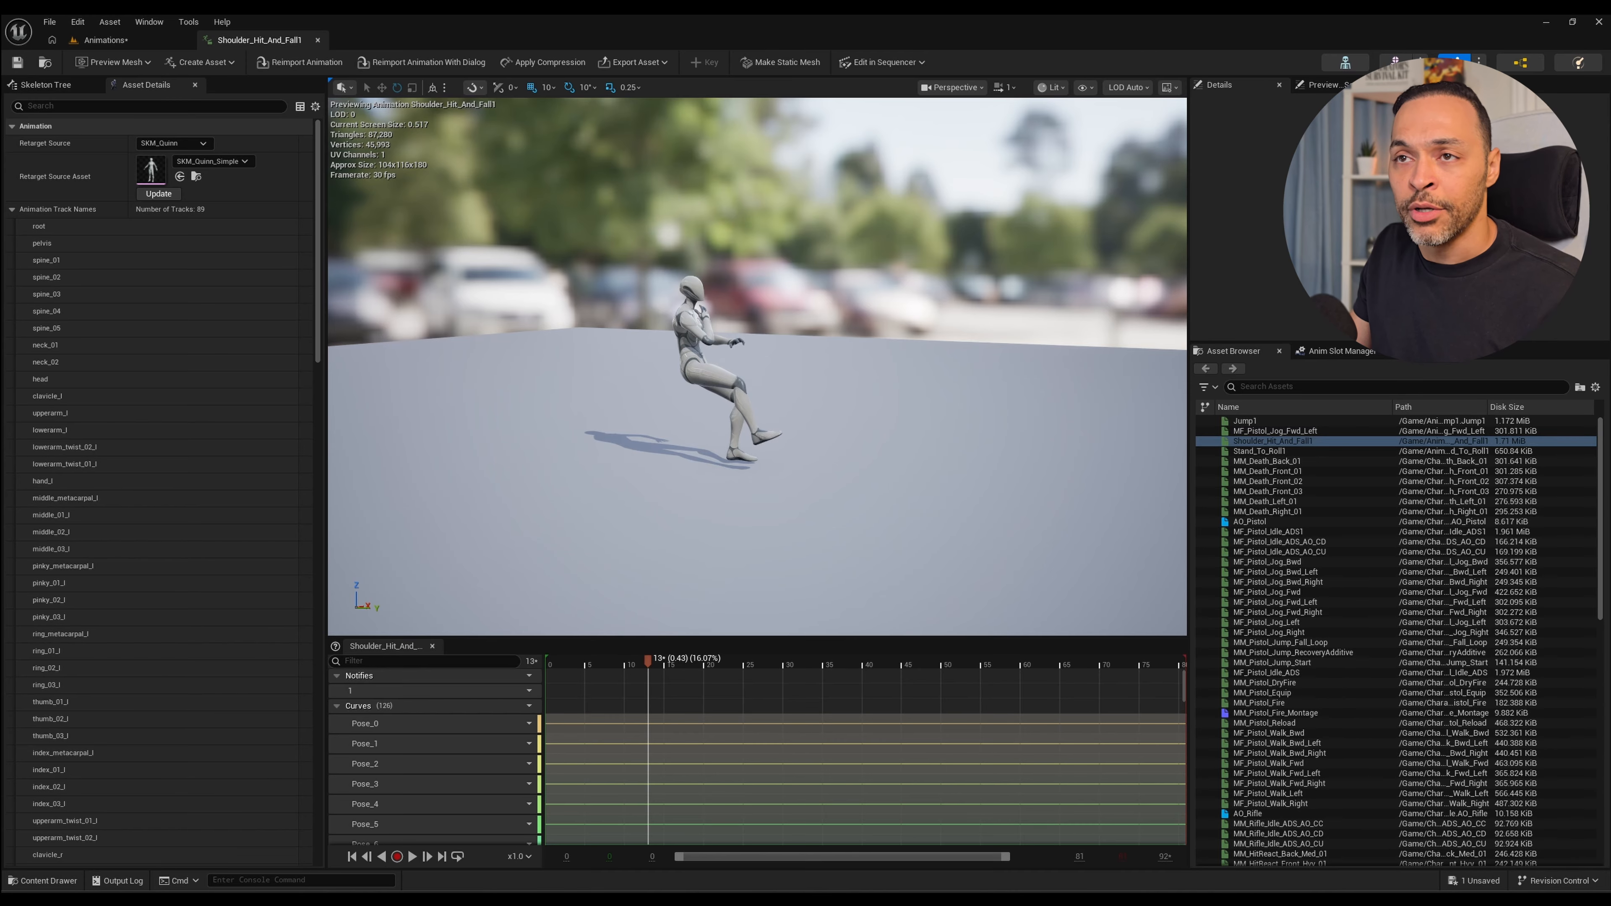
Open the Stand_To_Roll1 animation sequence from the Retiming folder.
key(ctrl+space)
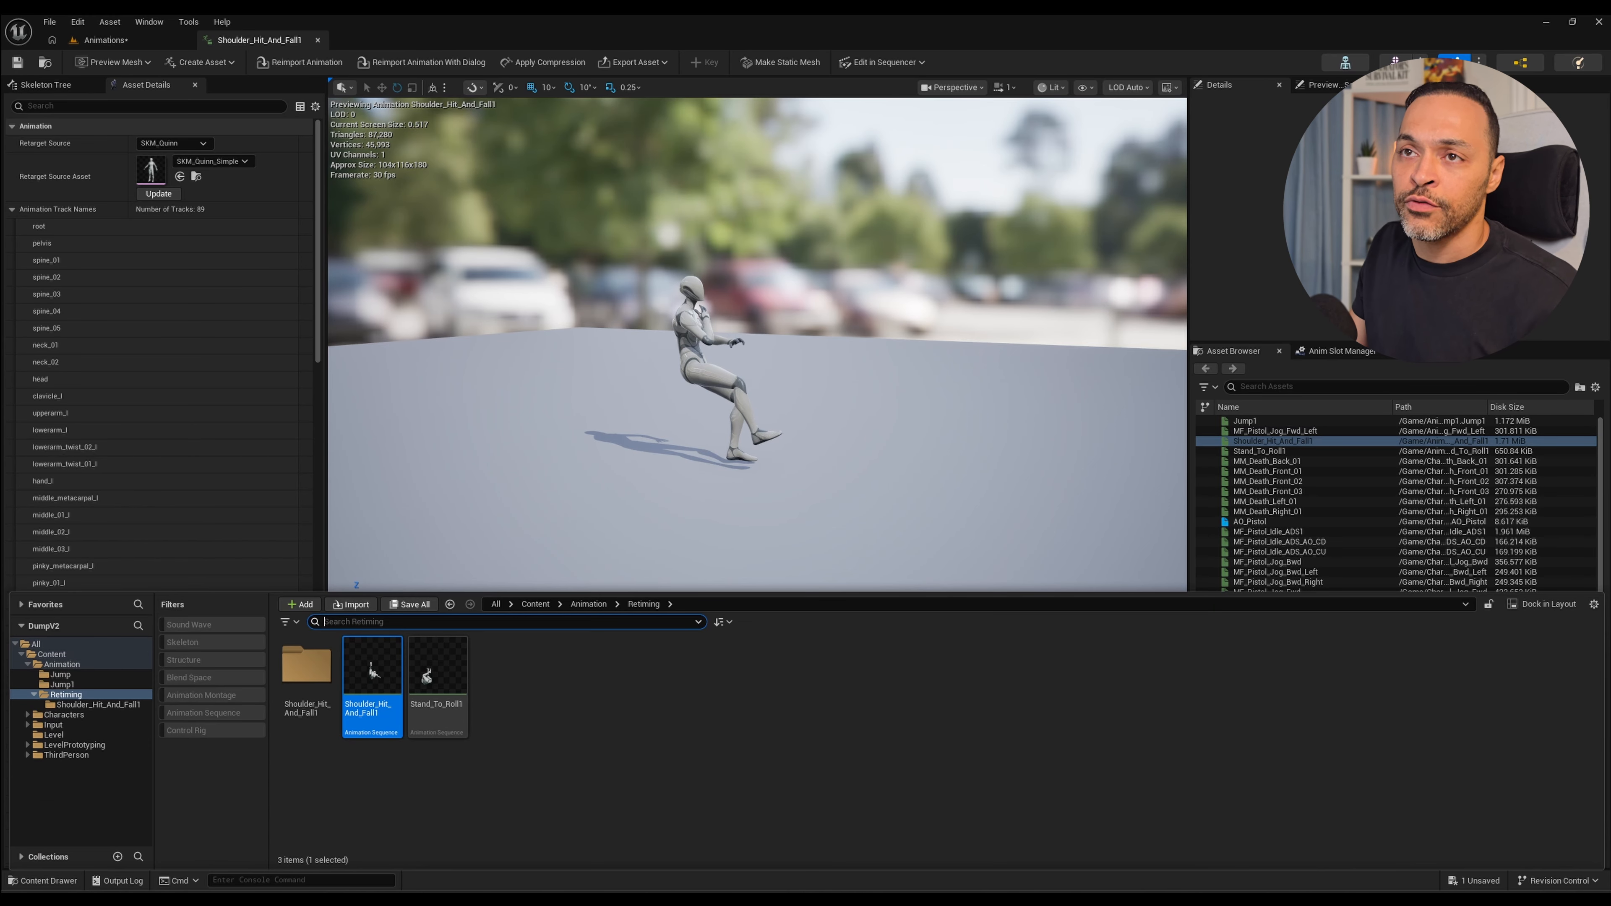
double_click(438, 673)
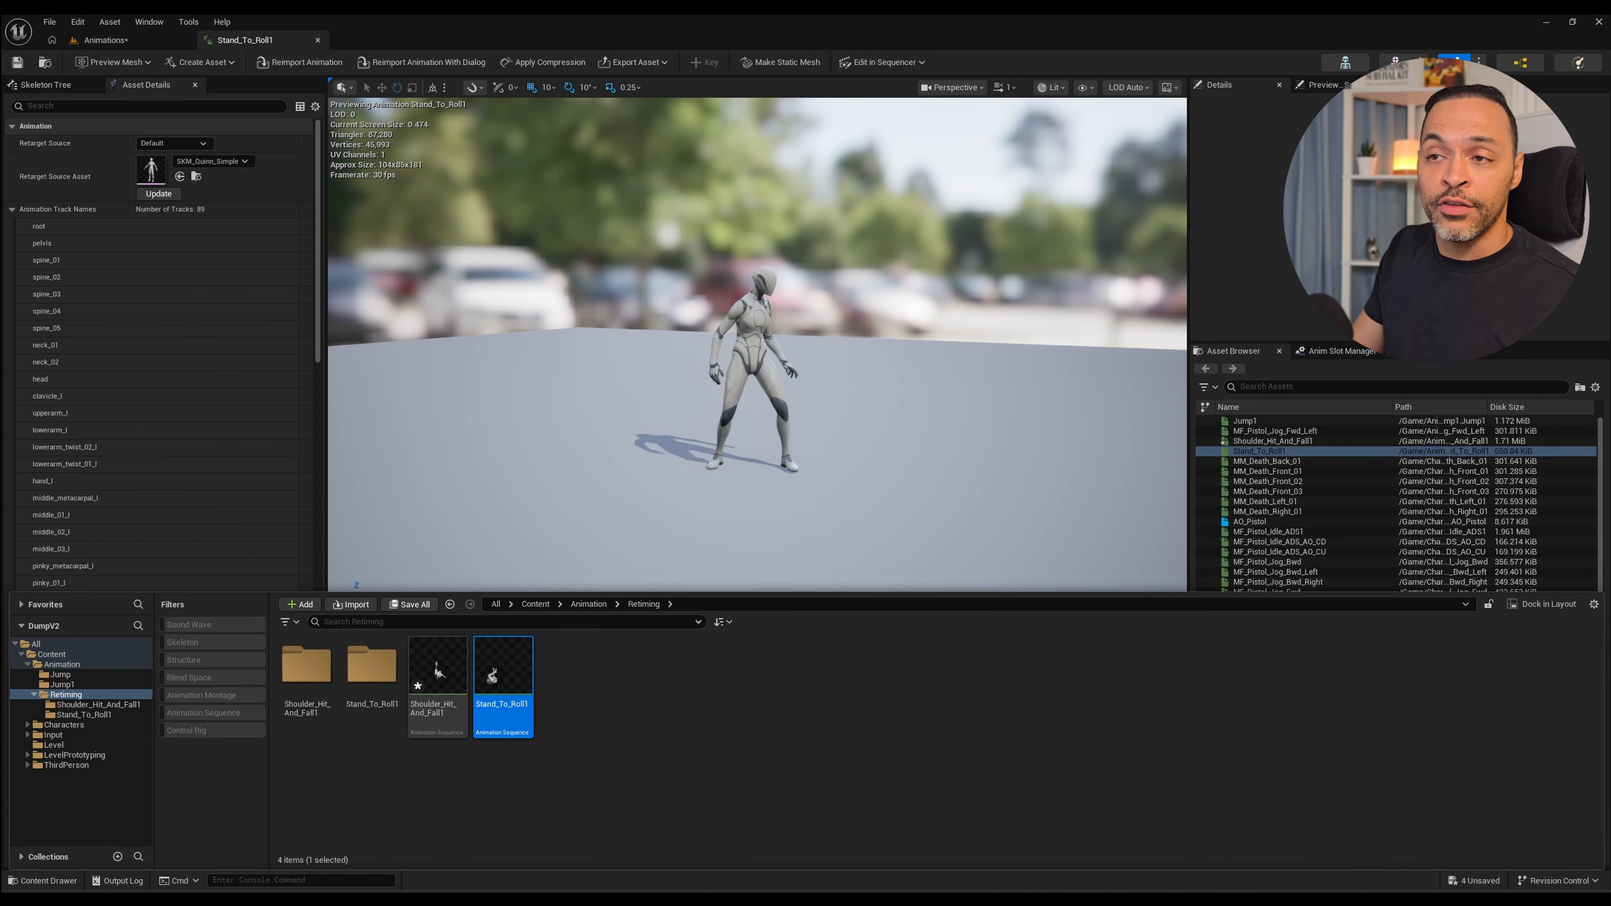
key(ctrl+space)
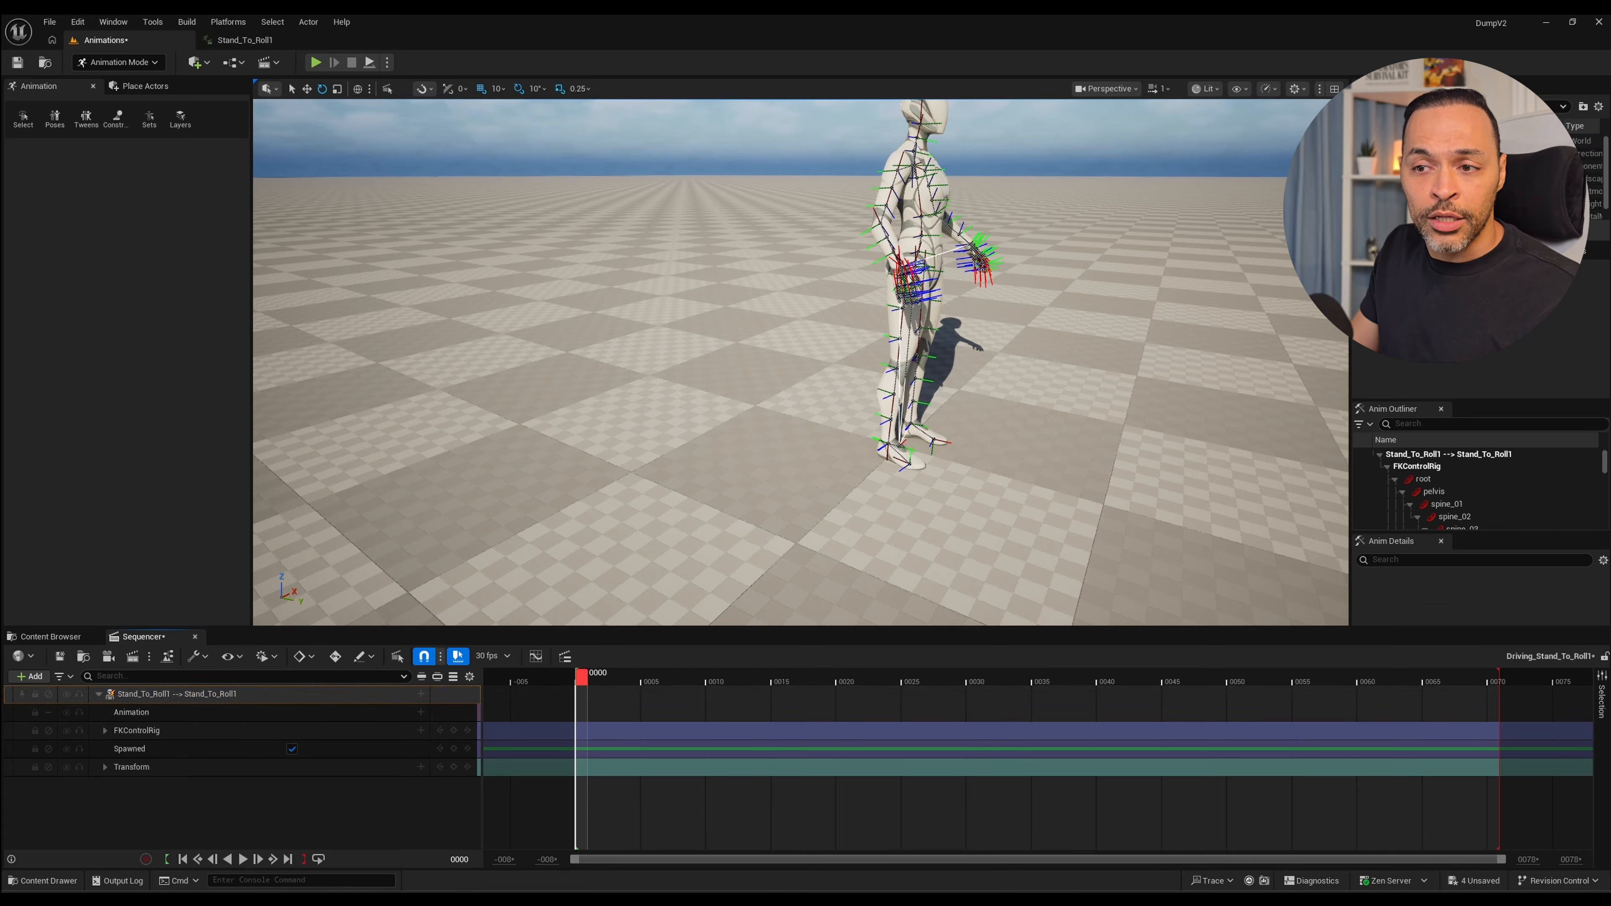
Delete the existing Stand_To_Roll1 actor and its tracks from the sequence.
click(177, 694)
key(Delete)
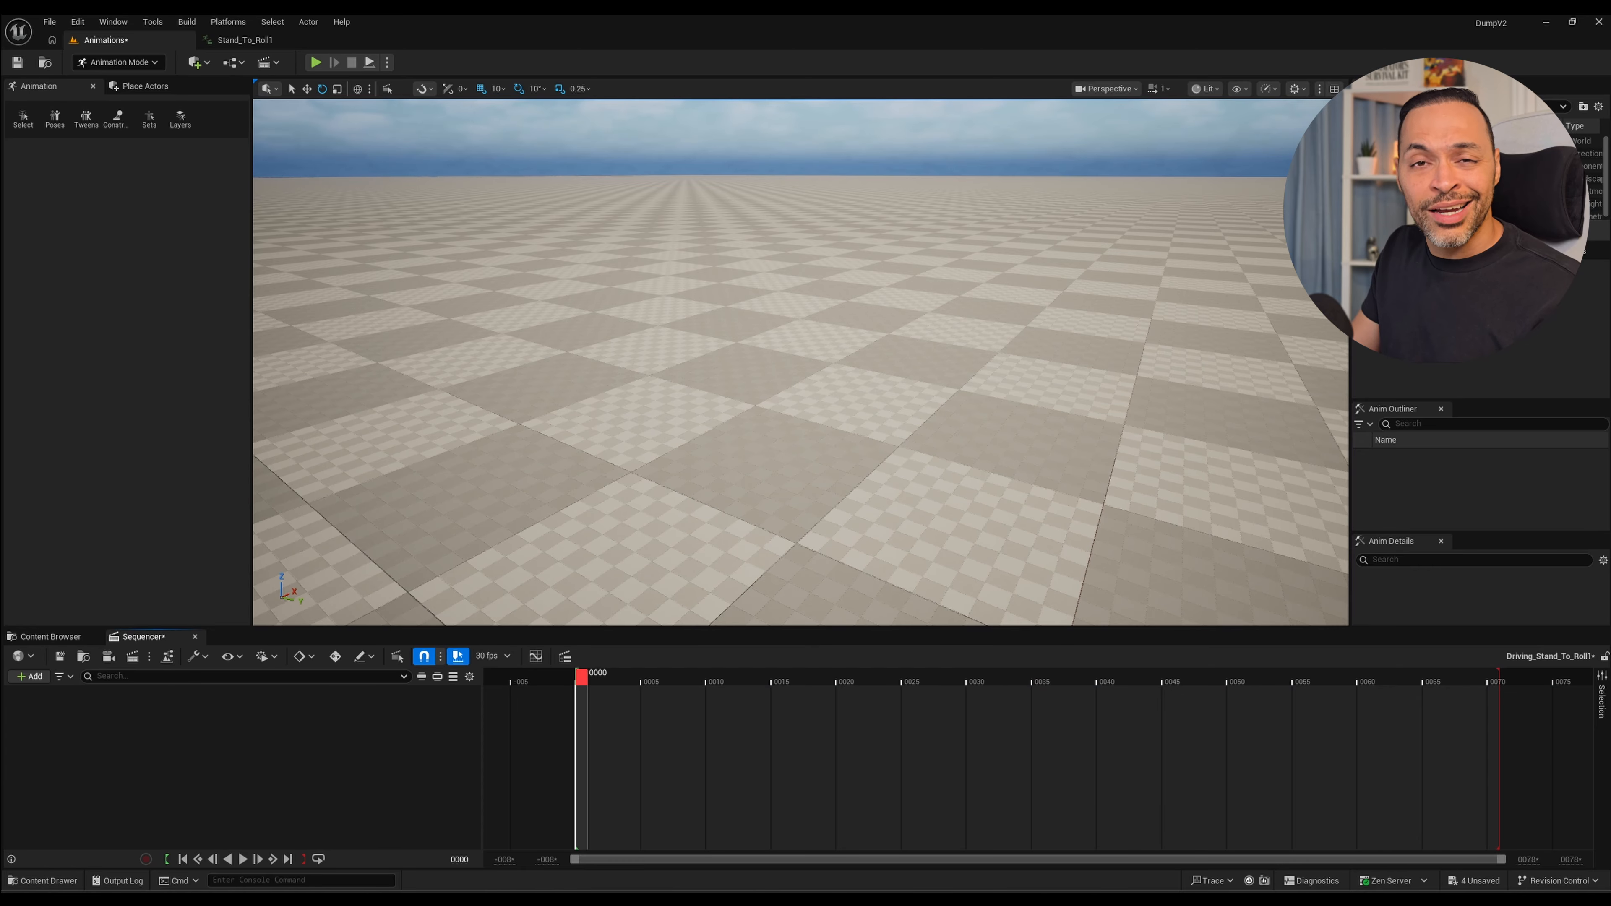
scroll(800, 362, down, 3)
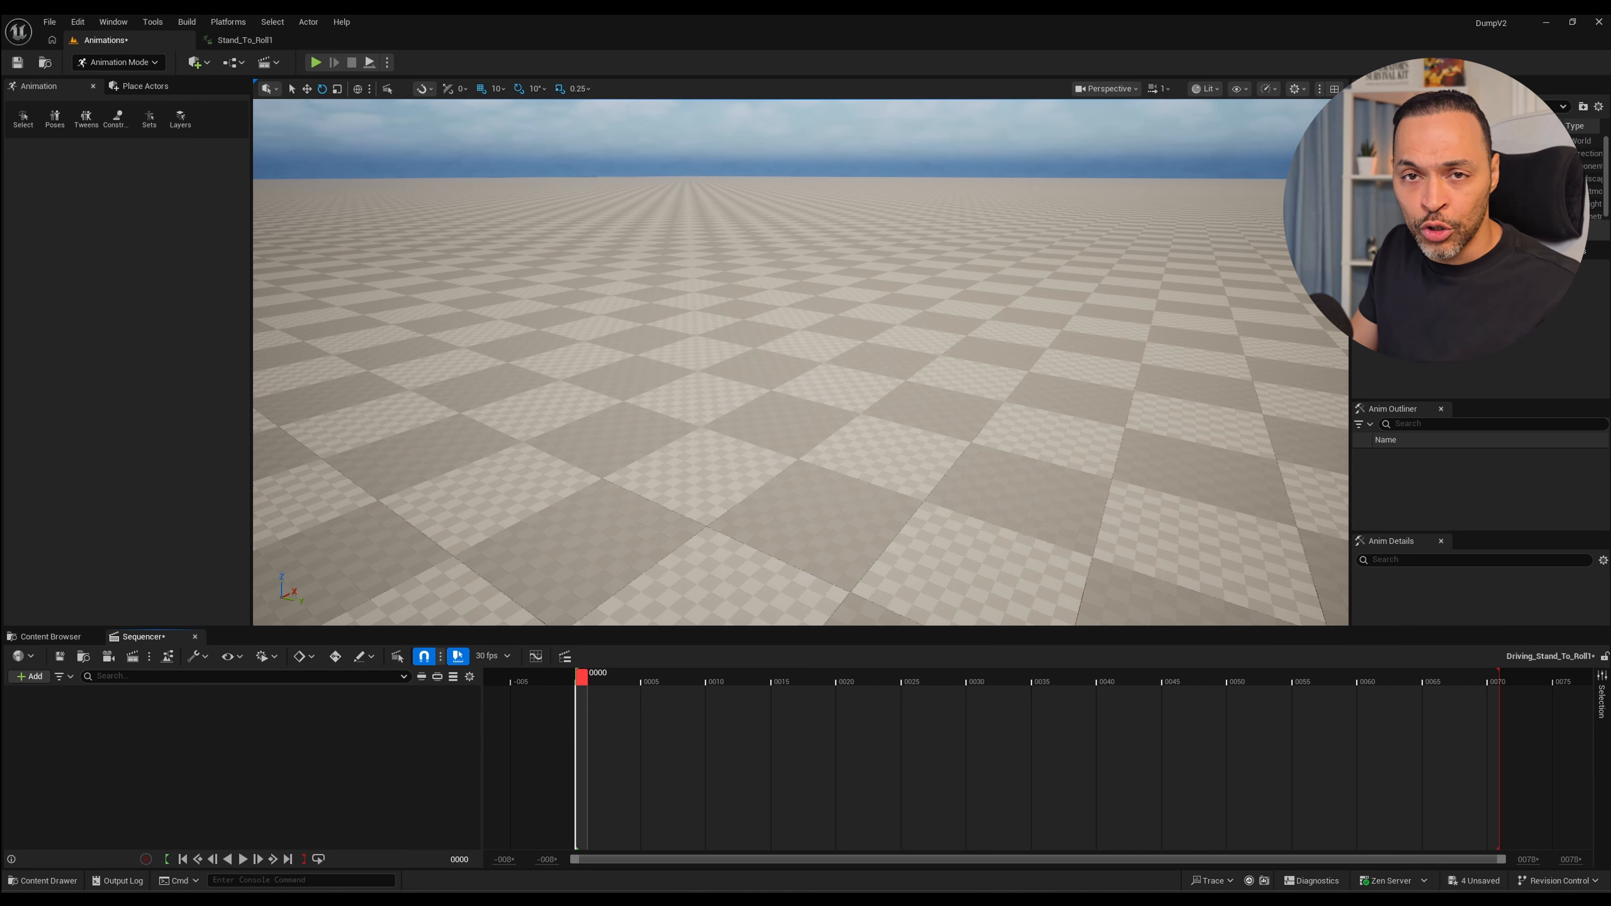
Reopen Stand_To_Roll1 from the Retiming folder and bake it to an FK Control Rig in Sequencer, with Reset Controls on and Reduce Keys off.
key(ctrl+space)
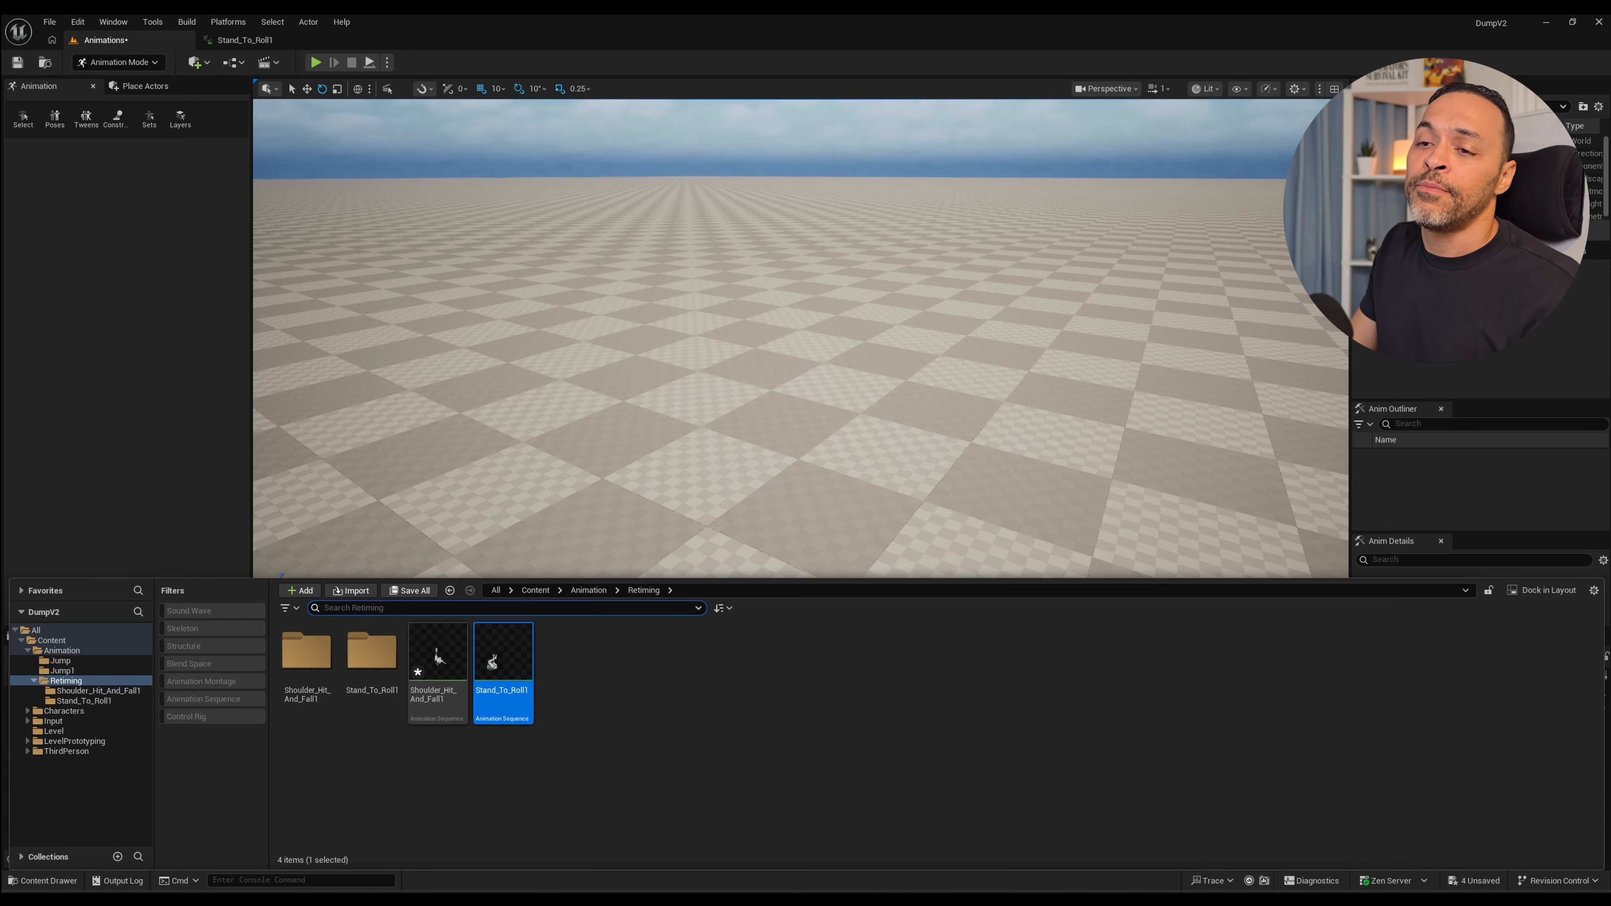
double_click(503, 670)
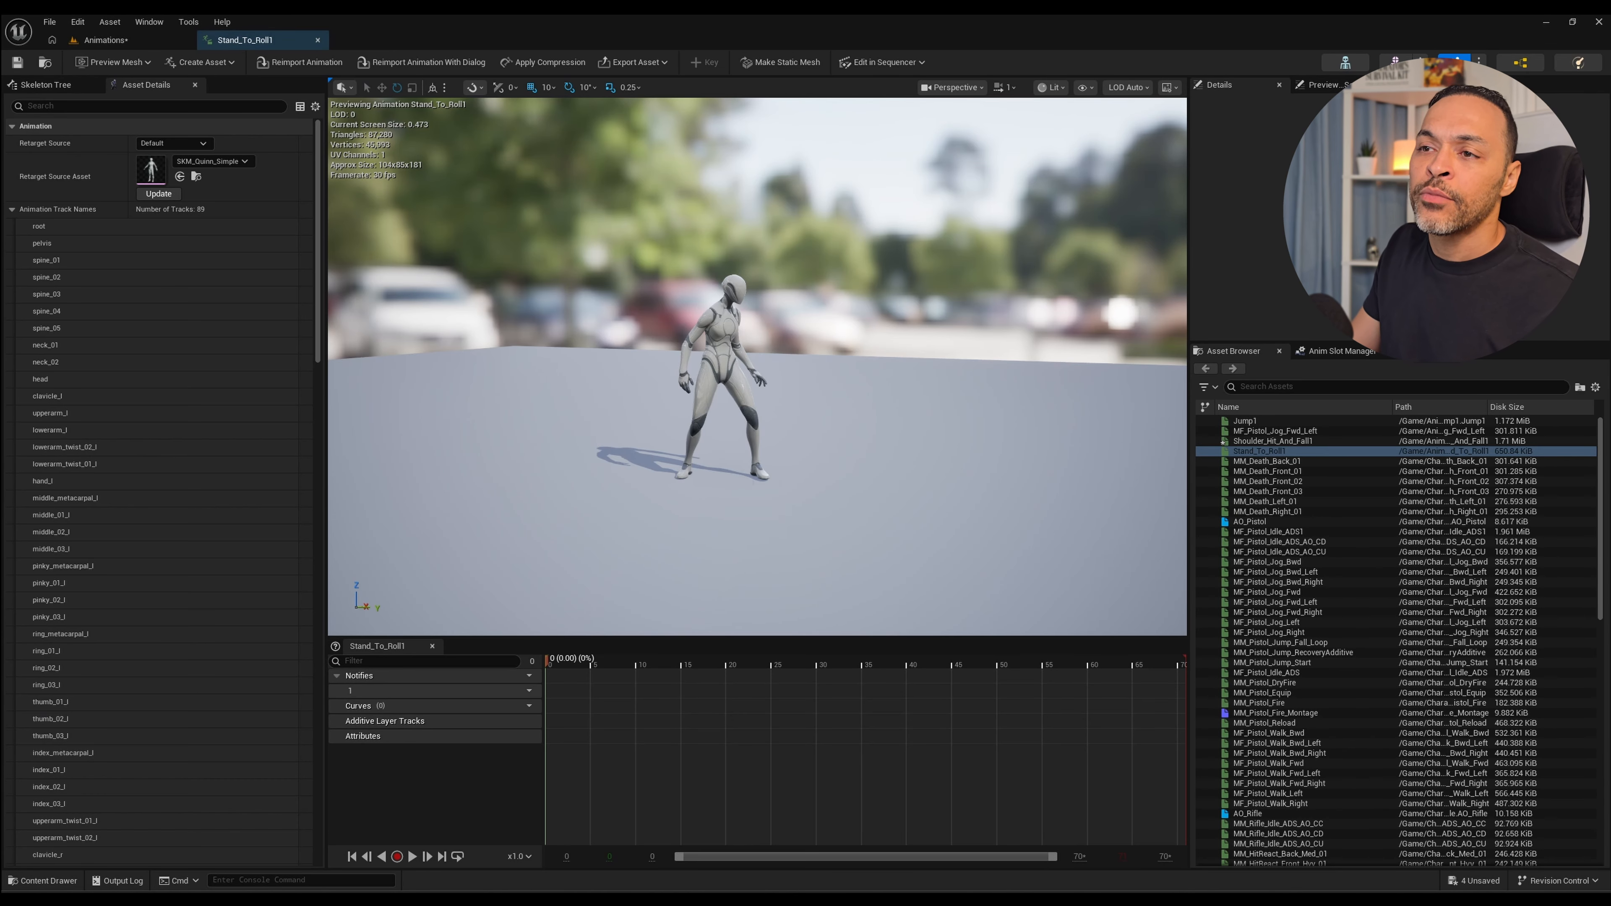
click(883, 62)
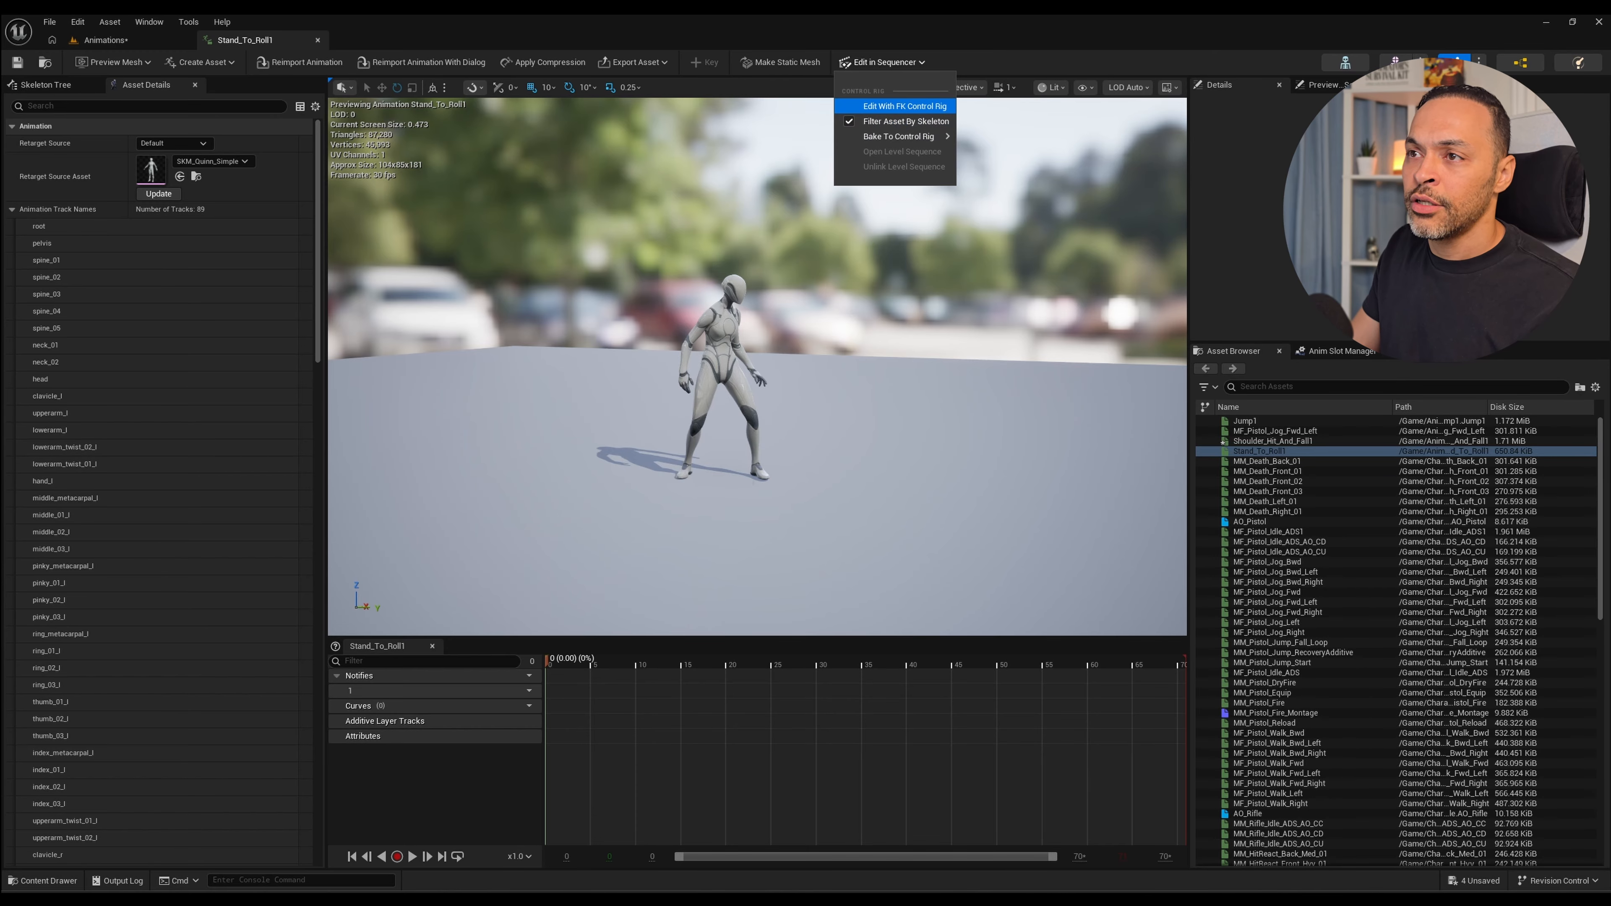
click(905, 107)
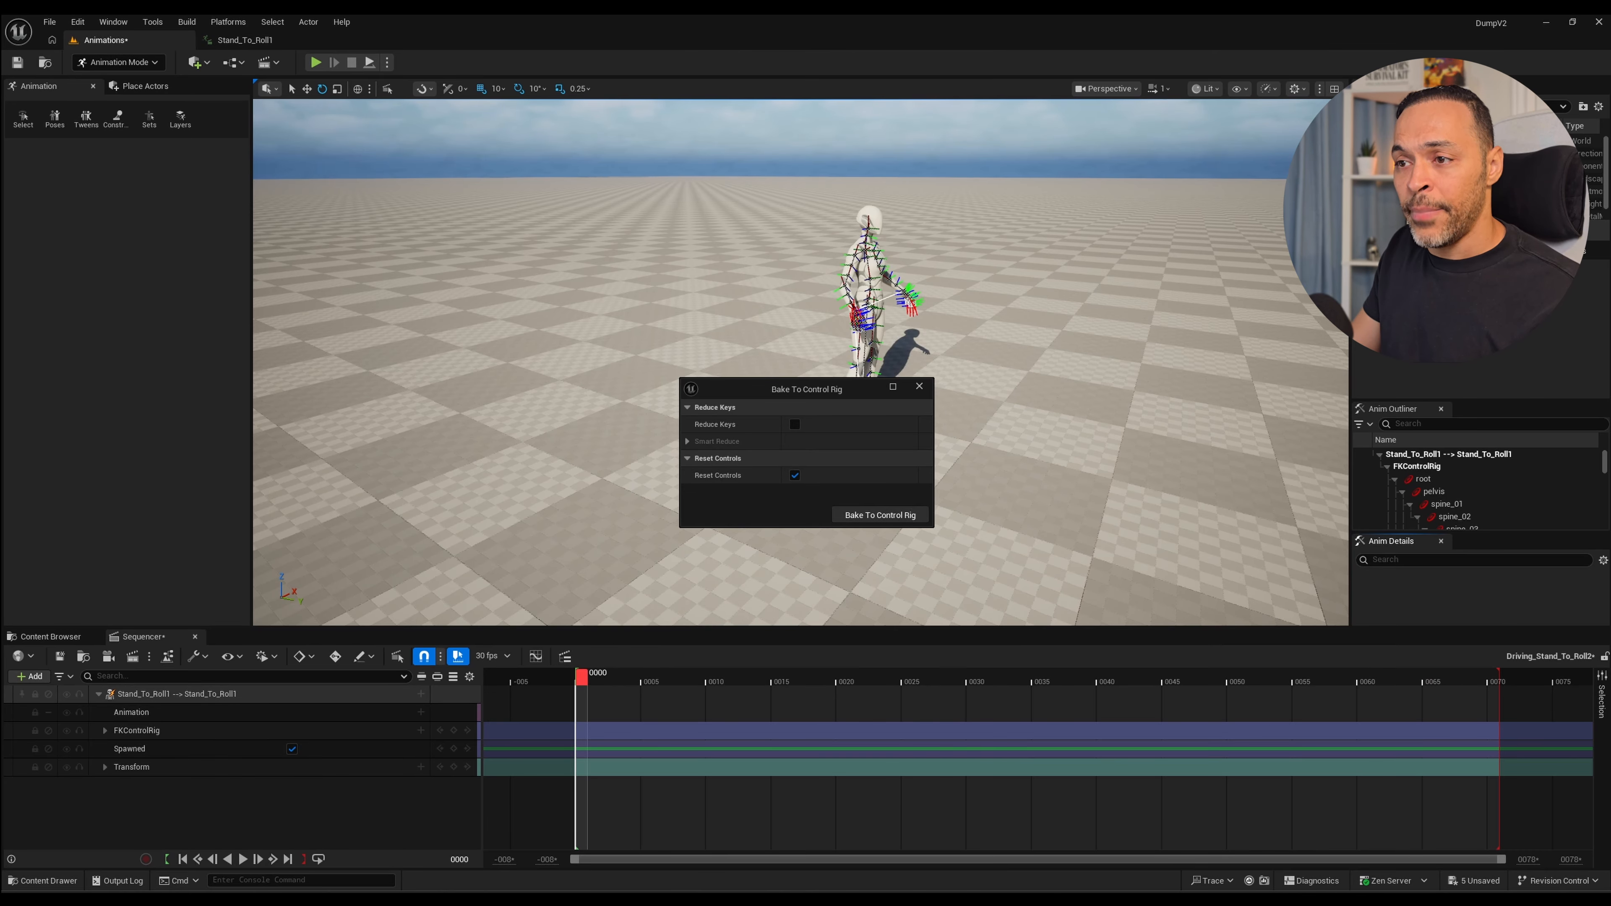
click(880, 515)
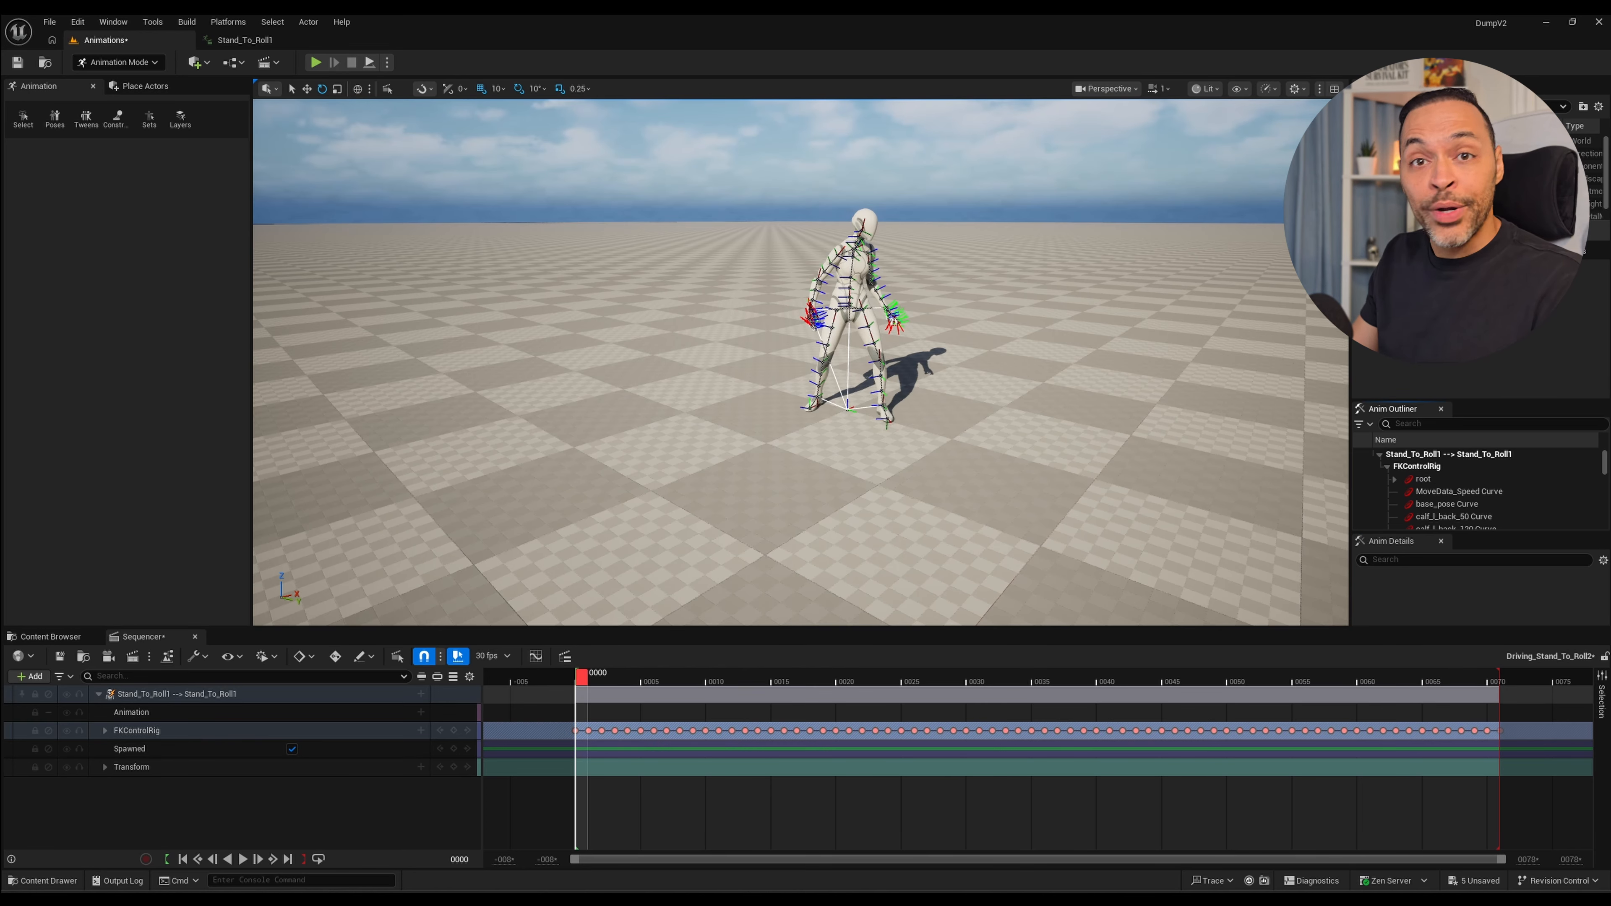
Play the baked Stand_To_Roll1 animation and scrub through the dive and roll from a closer side view.
key(space)
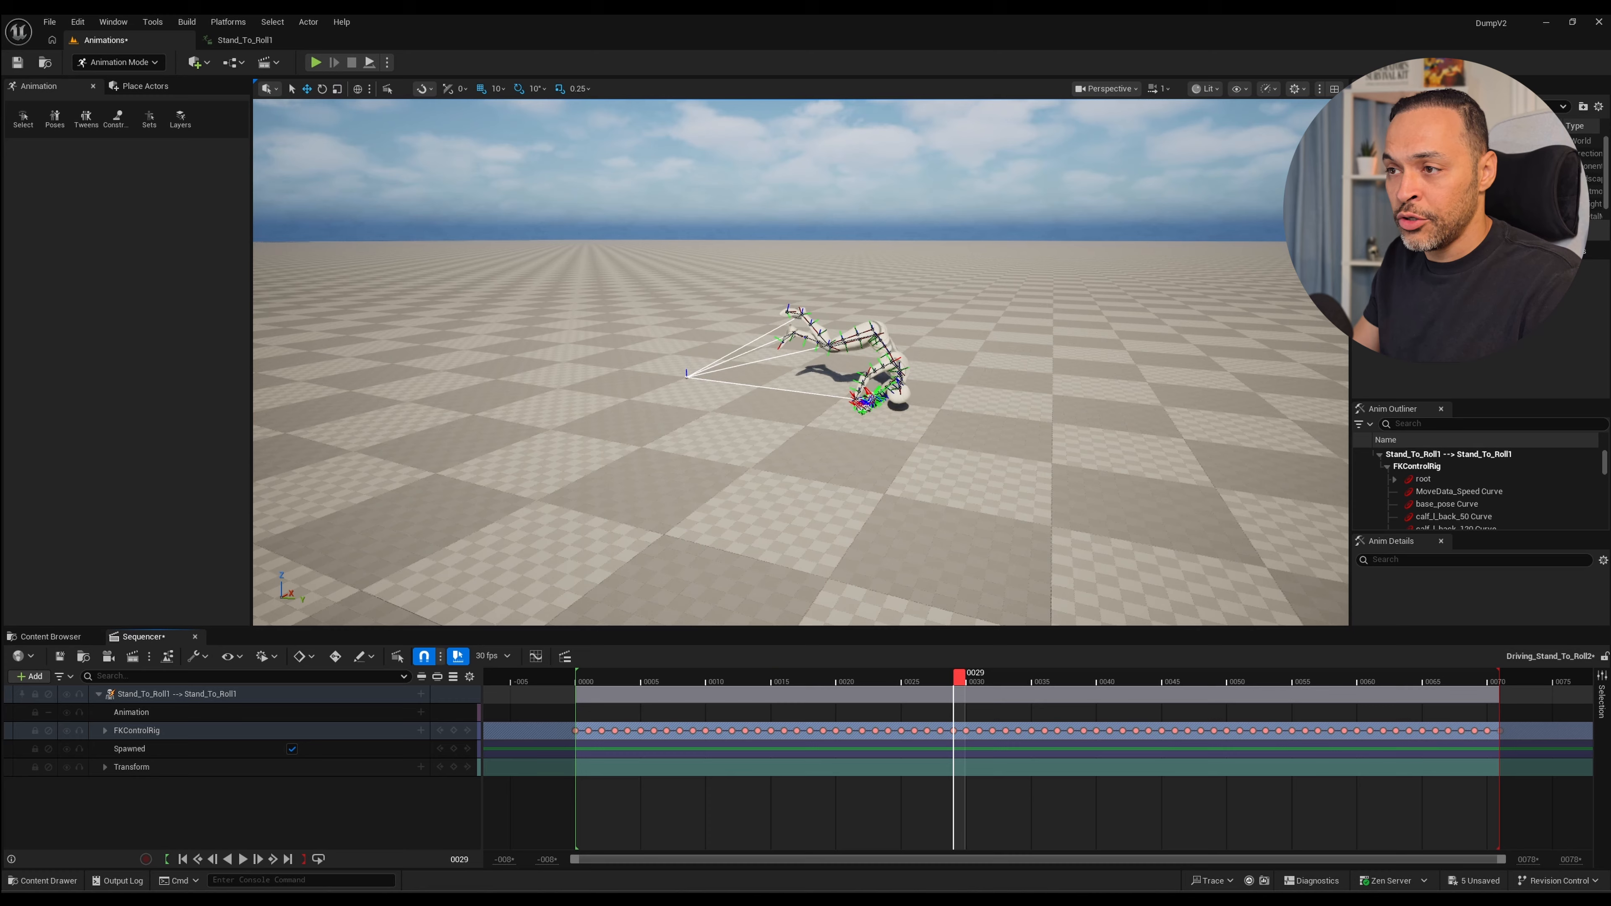
mouse_move(959, 673)
mouse_down()
mouse_move(1050, 674)
mouse_move(982, 674)
mouse_up()
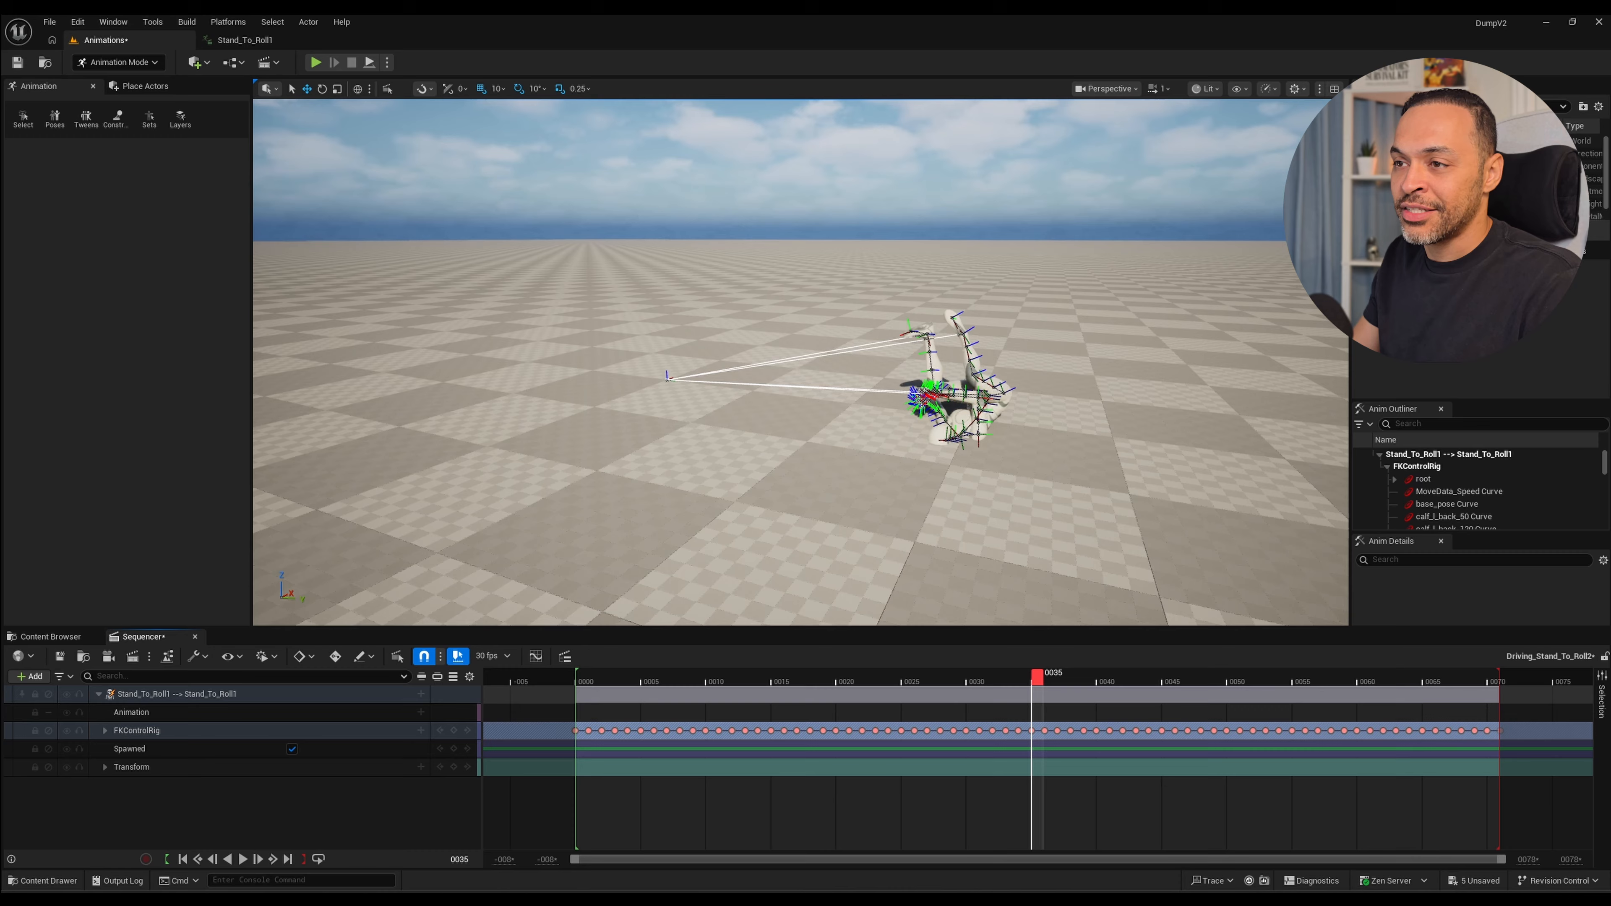
alt+right_drag(800, 361, 875, 362)
alt+drag(875, 362, 878, 346)
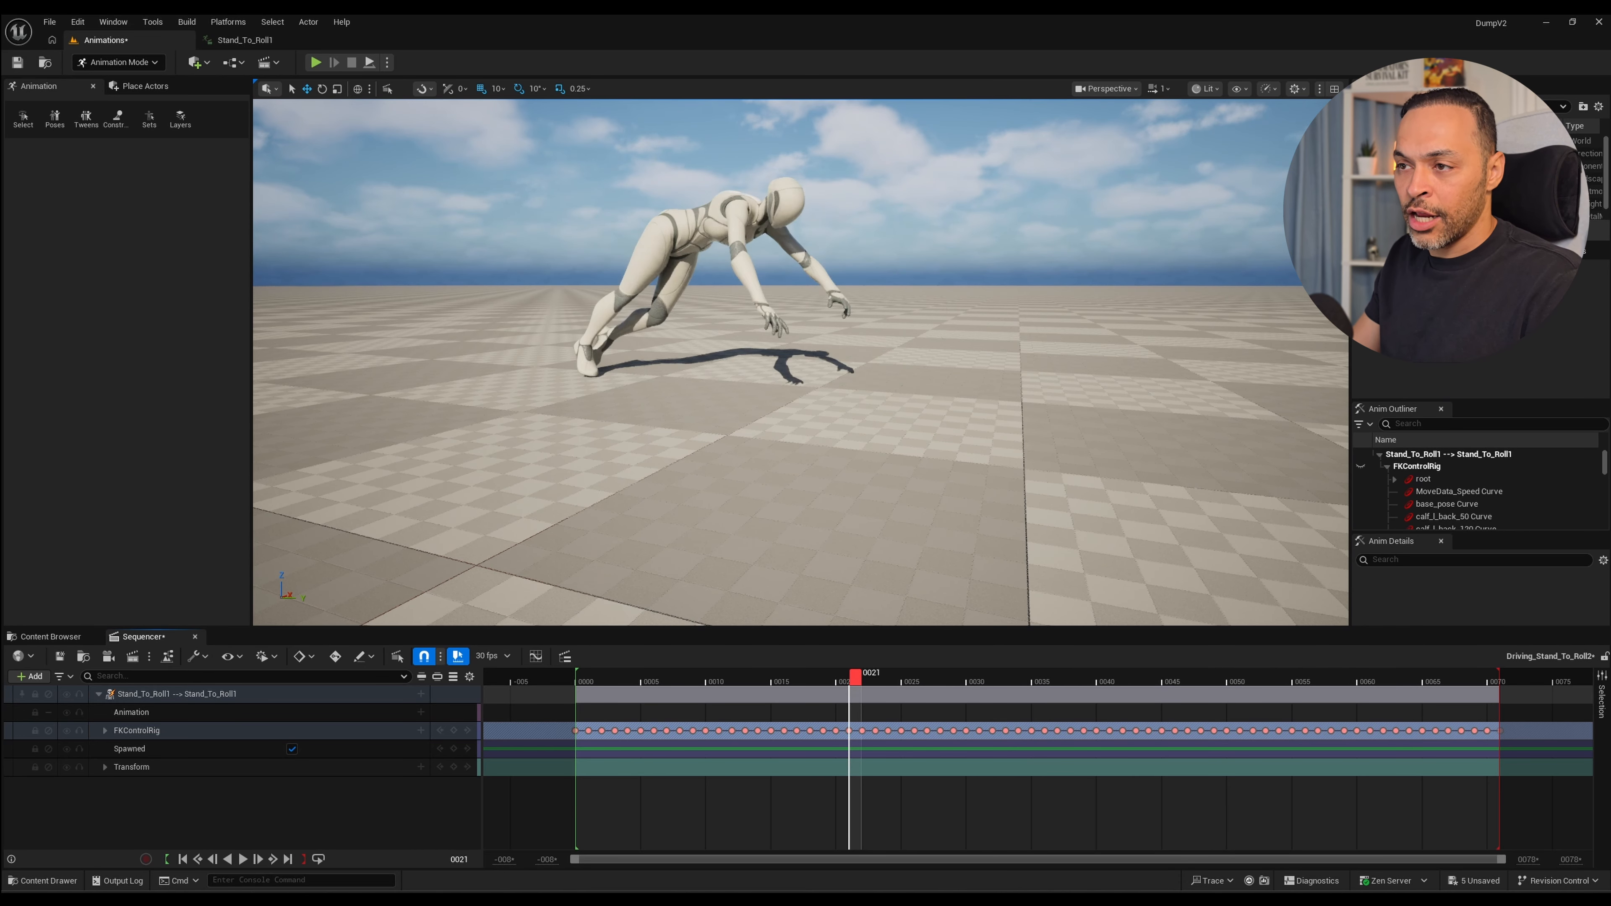
drag(855, 674, 1103, 674)
alt+drag(875, 381, 895, 349)
alt+middle_drag(895, 349, 846, 352)
drag(1103, 674, 1232, 674)
mouse_move(1272, 677)
mouse_down()
mouse_move(1312, 677)
mouse_move(1247, 677)
mouse_move(1285, 677)
mouse_up()
Step between frames 53 and 55, replay the roll, and scrub to frame 65 to examine how the character gets back up.
key(Right)
key(Left)
key(Left)
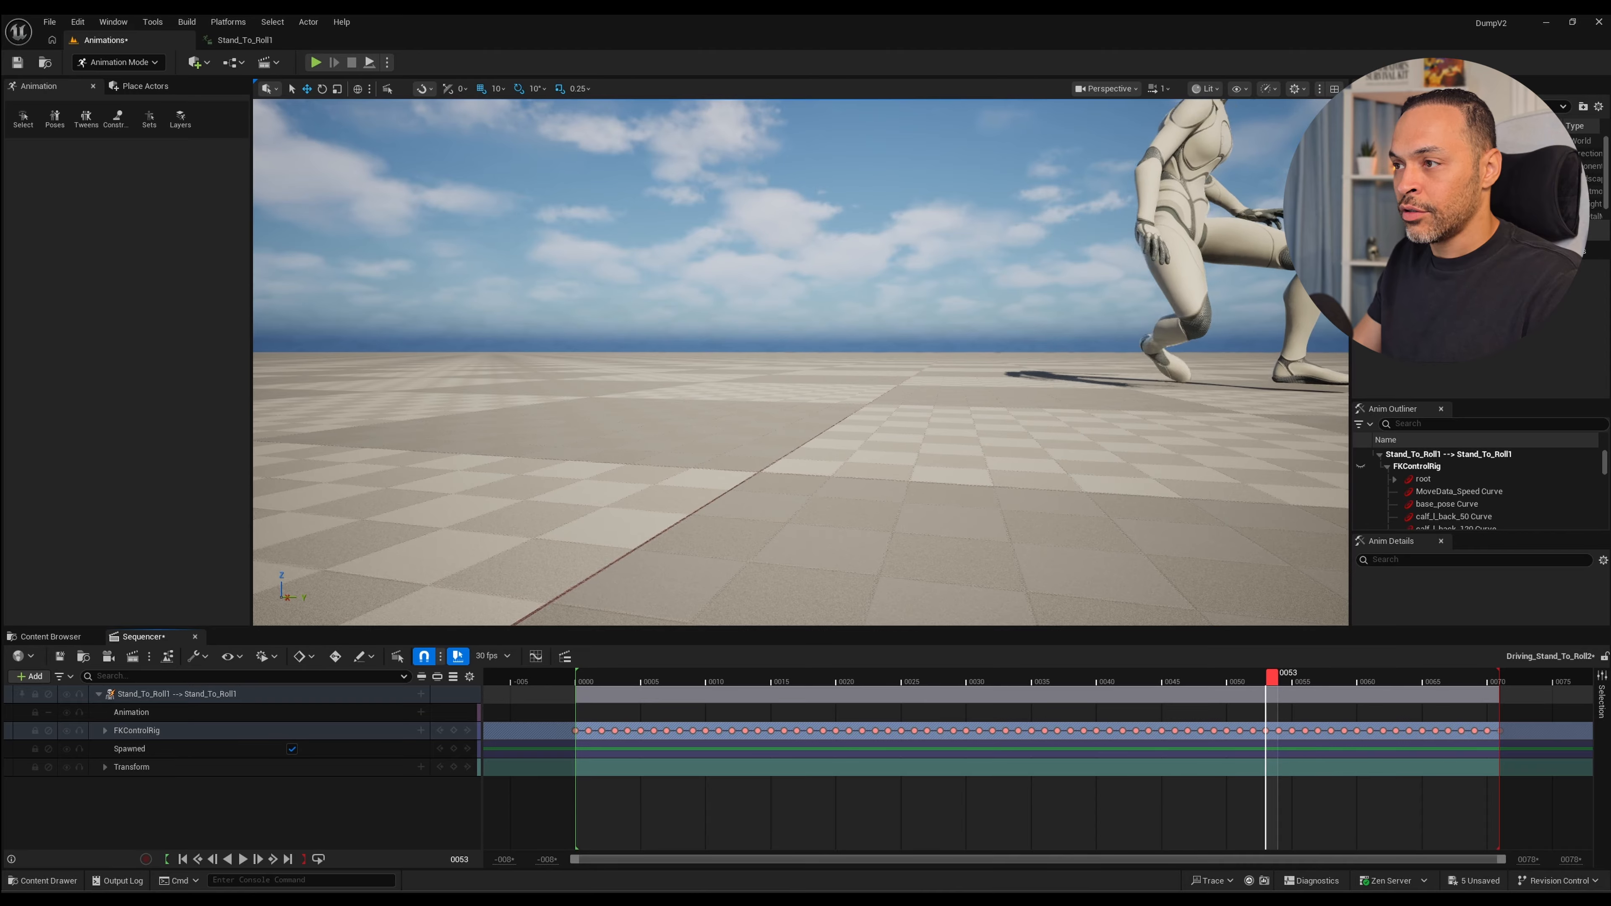
key(Right)
key(Right)
middle_drag(888, 381, 732, 399)
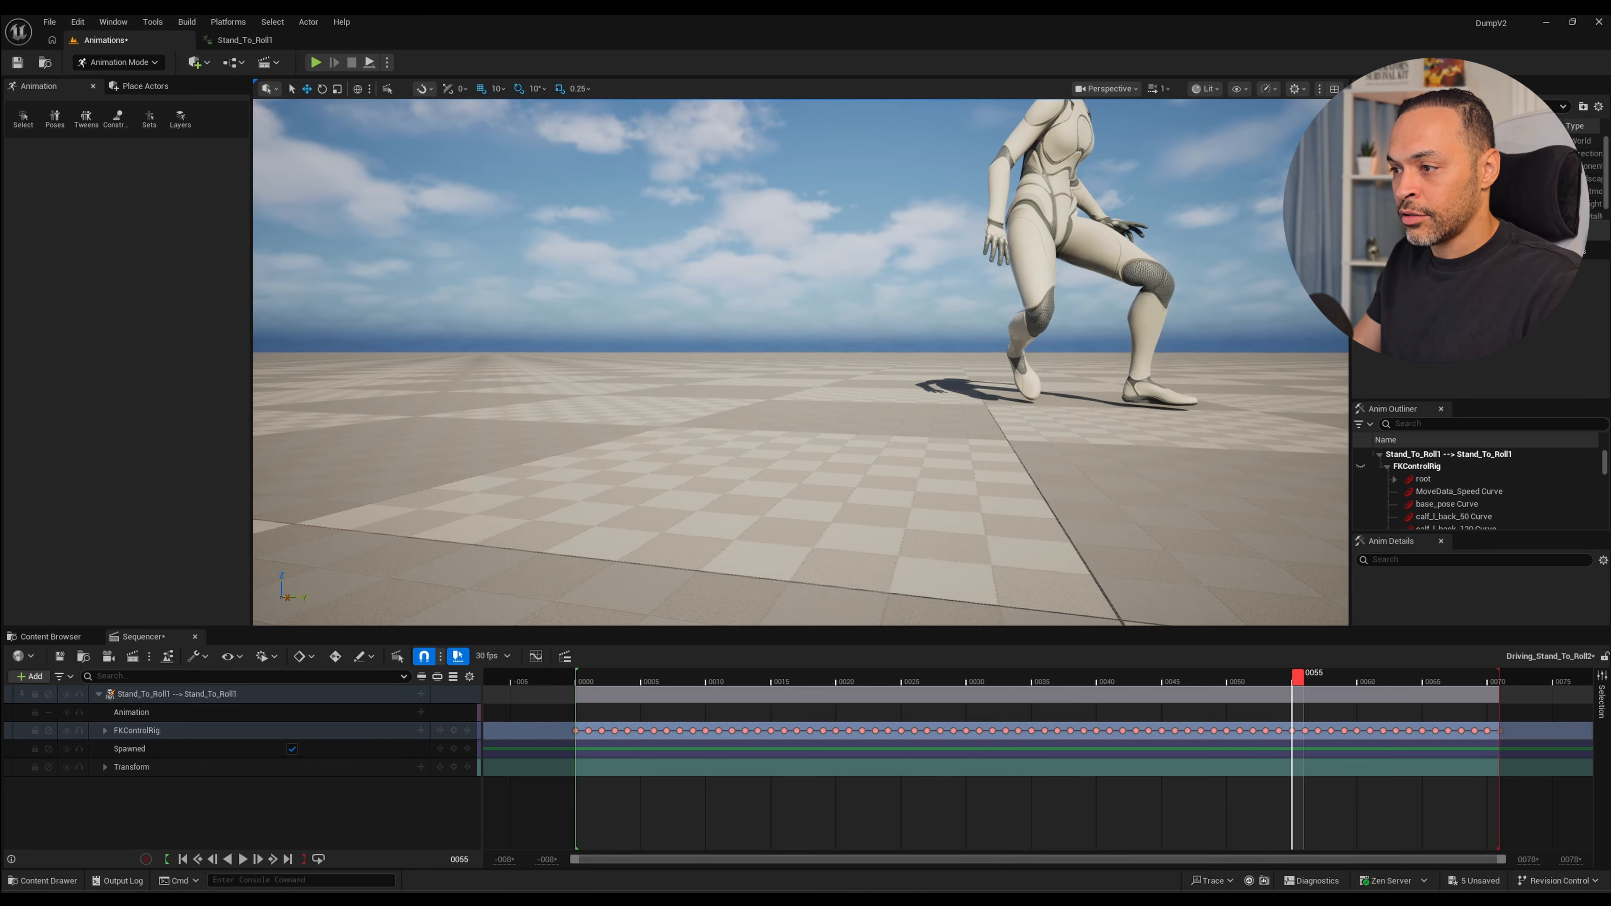
key(space)
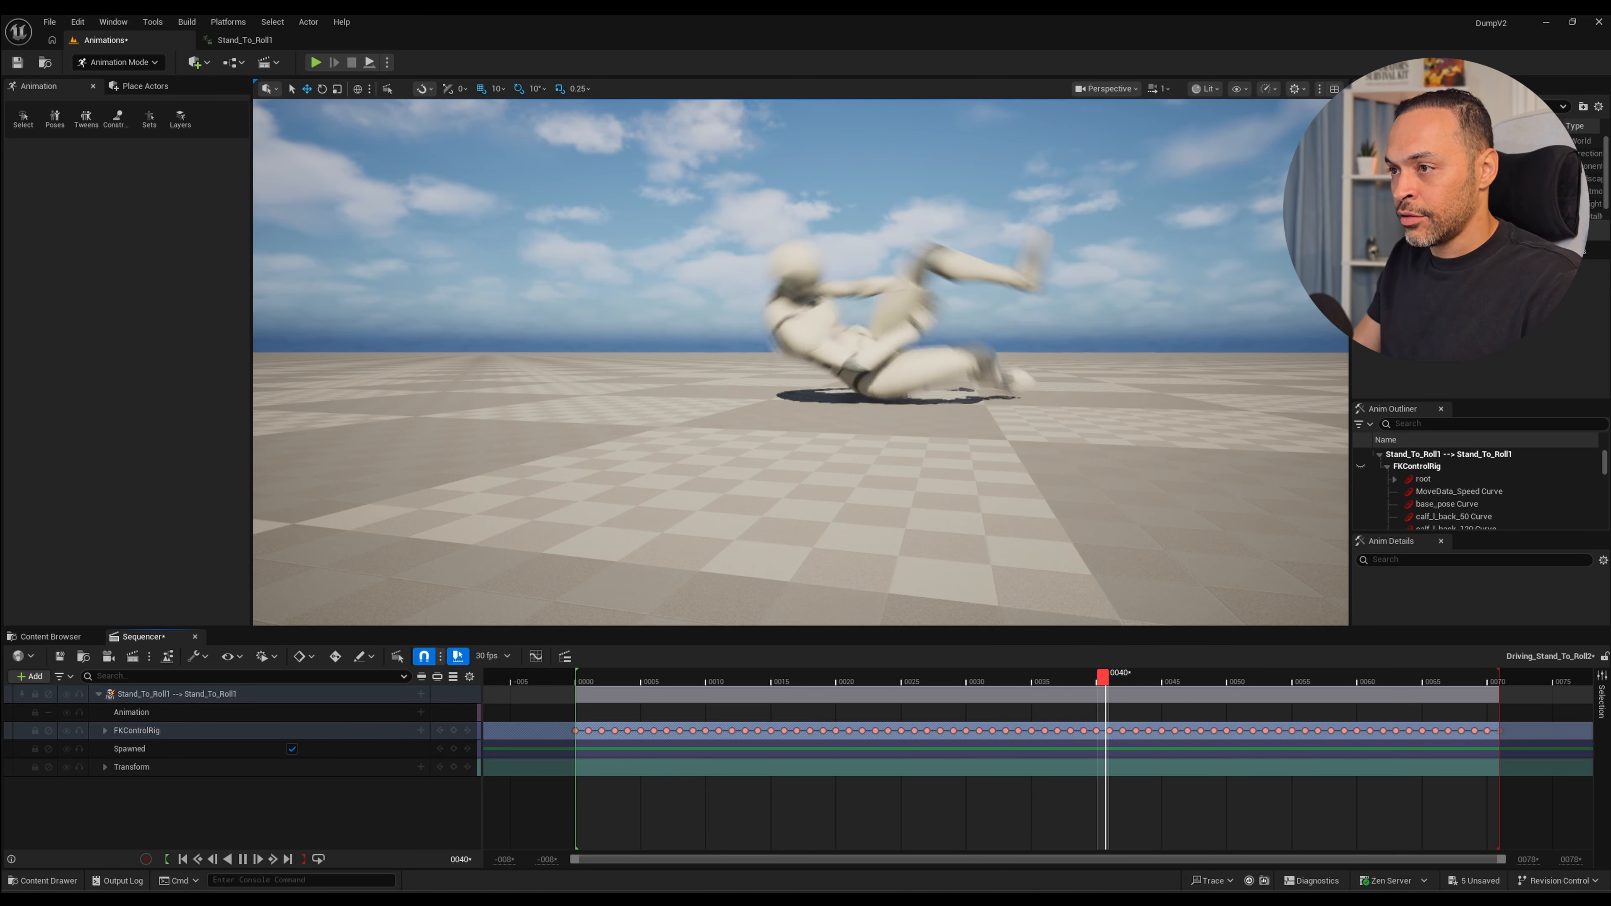
click(1232, 678)
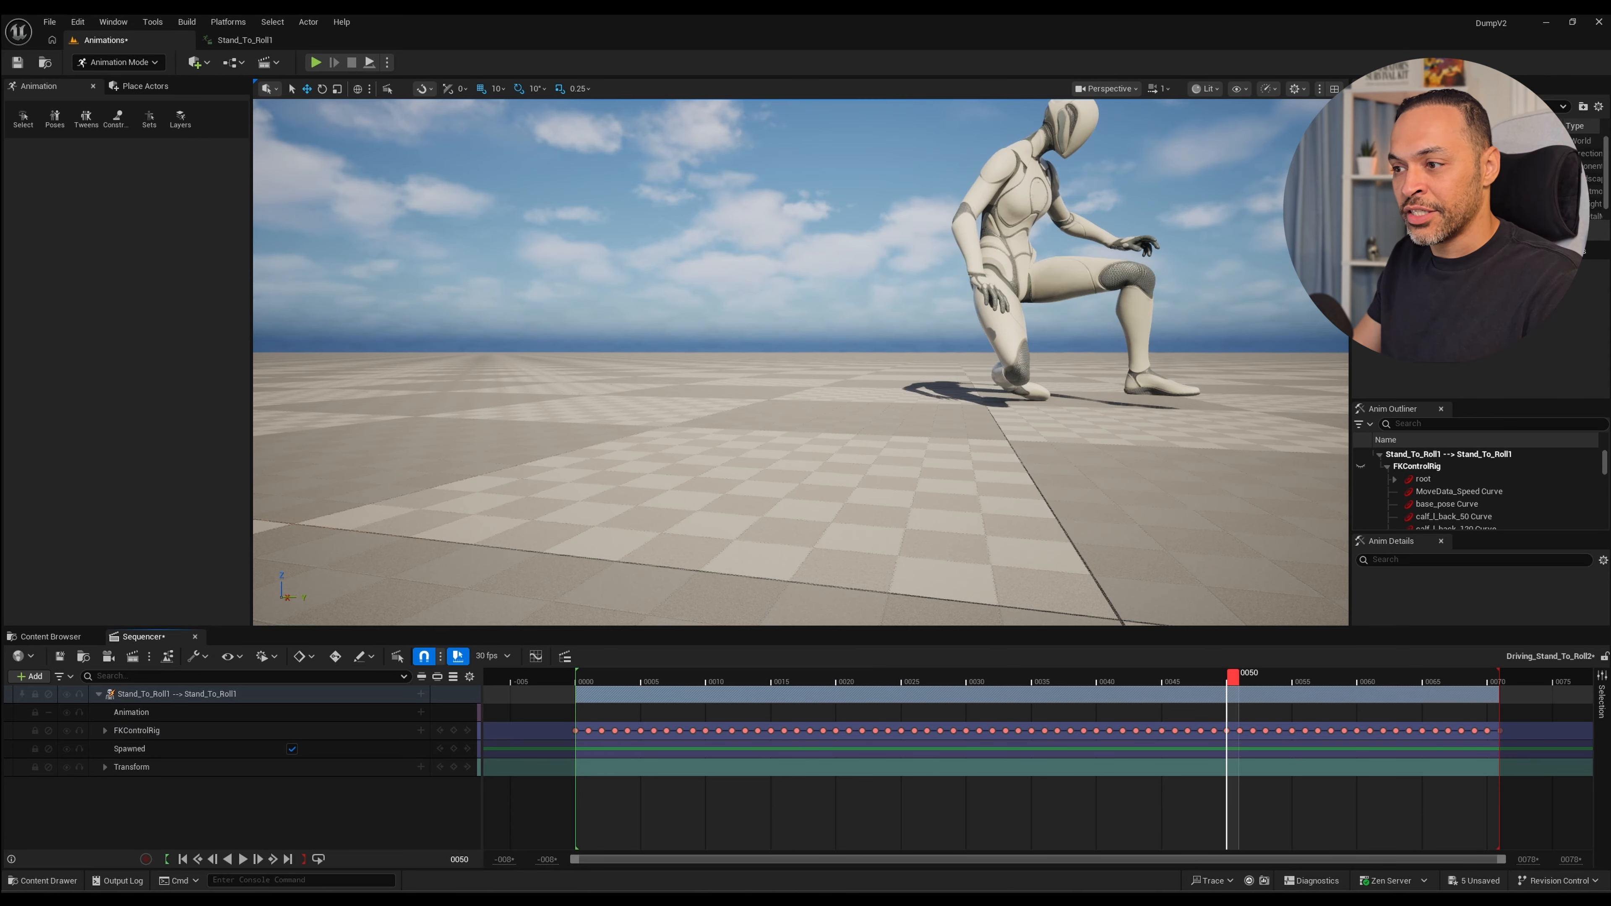
drag(1233, 678, 1428, 678)
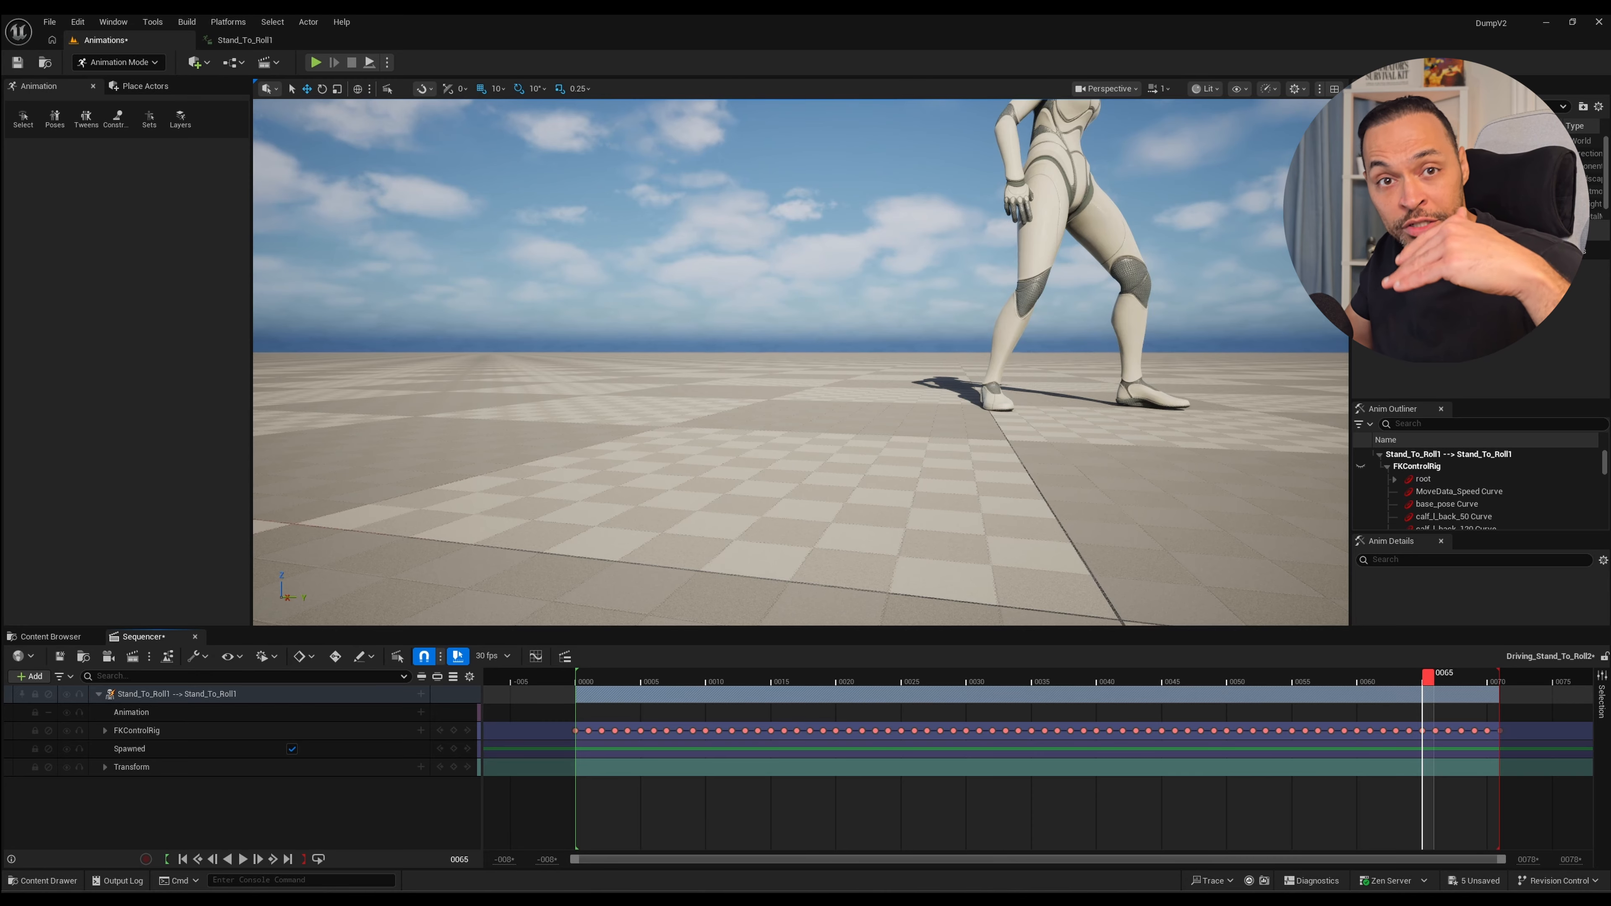
scroll(800, 363, down, 4)
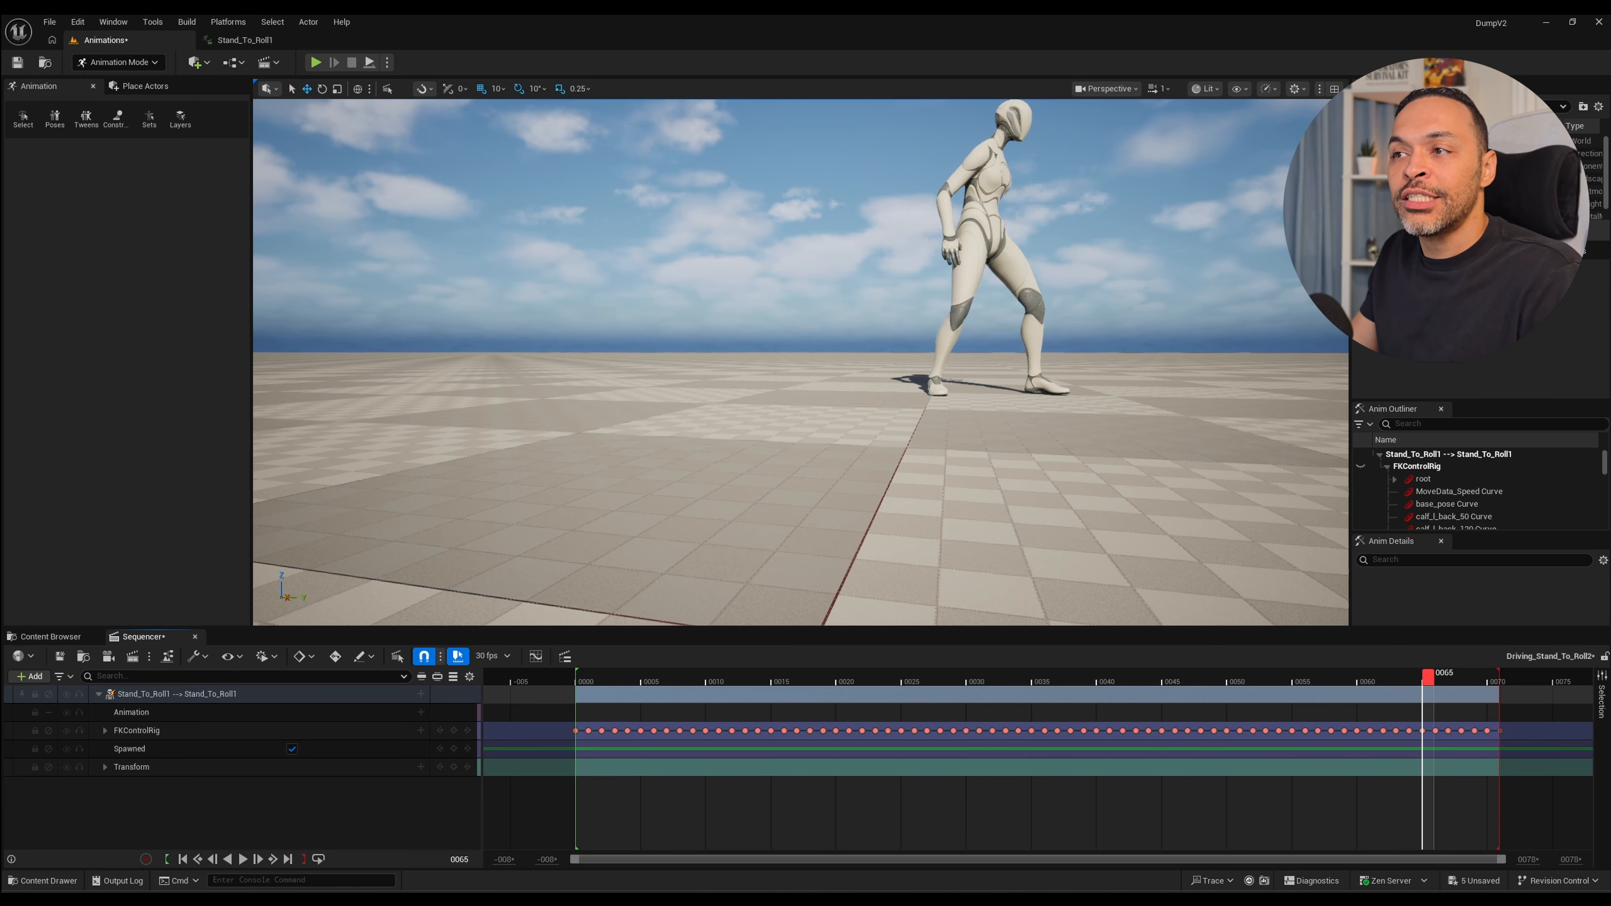
middle_drag(801, 363, 834, 486)
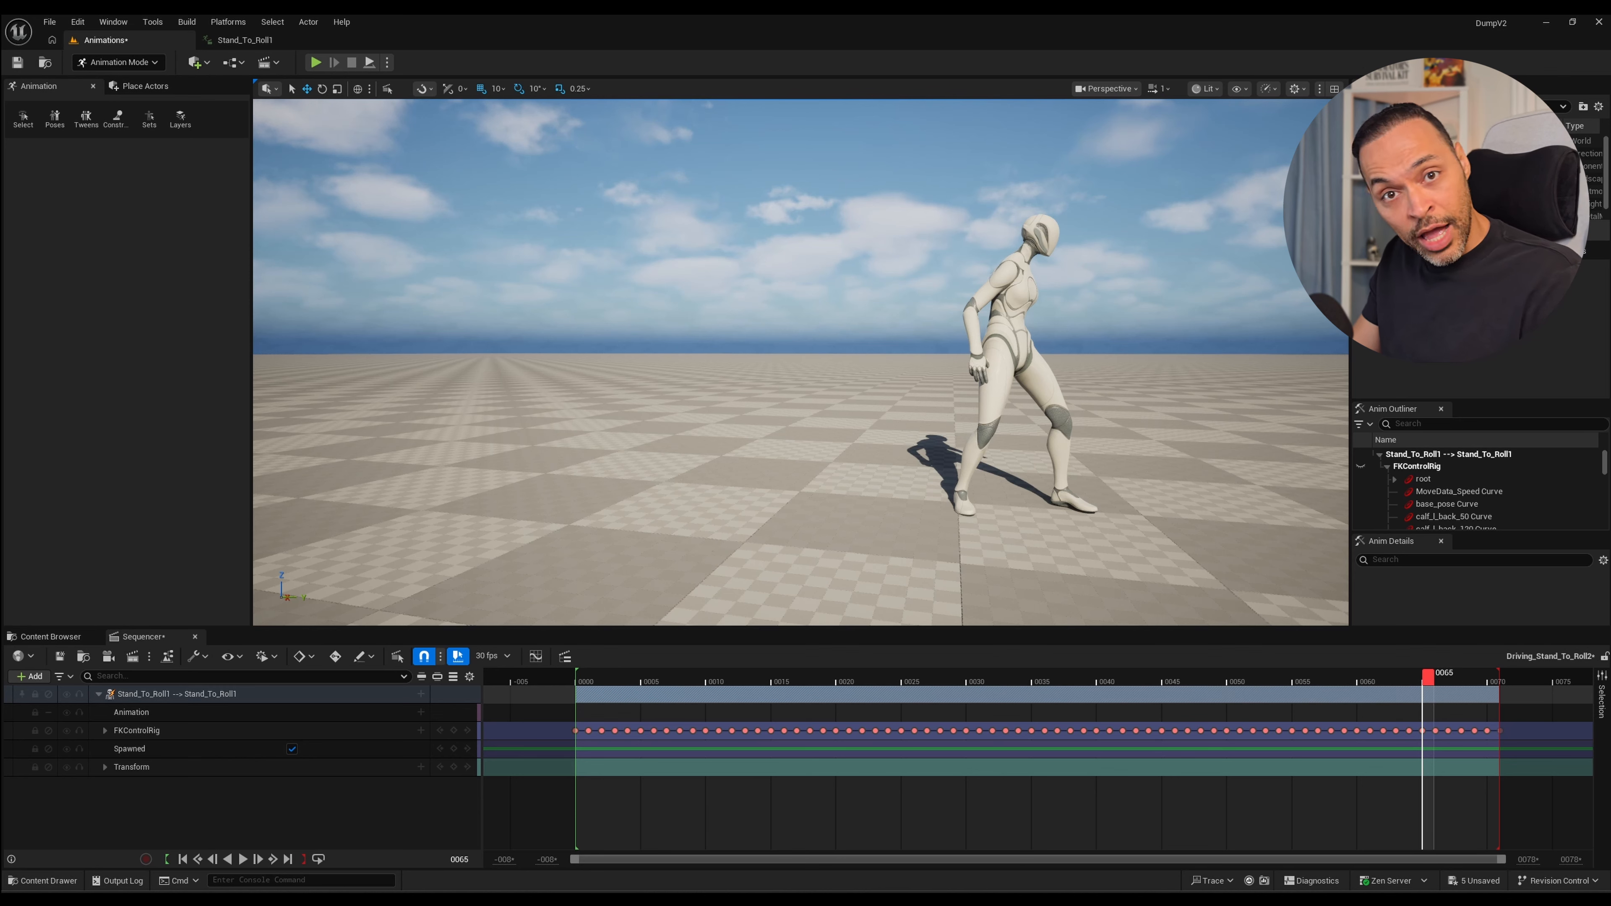
Return to frame 0 and replay the whole roll from a wide side view to judge its timing.
mouse_move(577, 694)
mouse_down()
mouse_move(551, 695)
mouse_move(577, 695)
mouse_up()
drag(1427, 677, 580, 676)
middle_drag(634, 394, 812, 394)
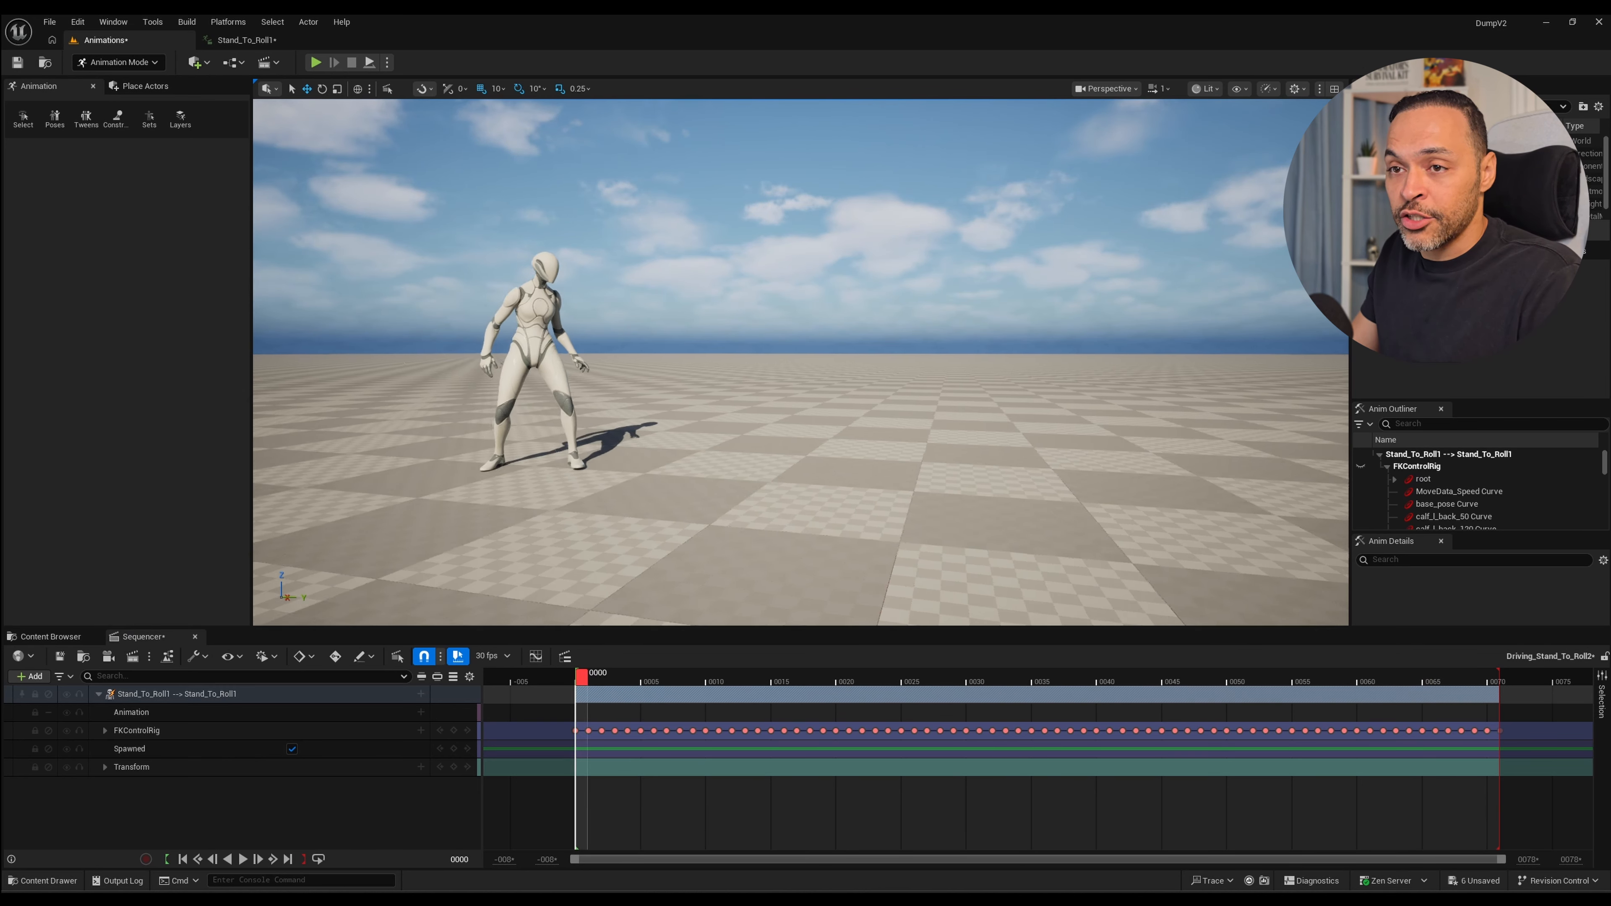
mouse_move(581, 676)
mouse_down()
mouse_move(619, 677)
mouse_move(581, 676)
mouse_up()
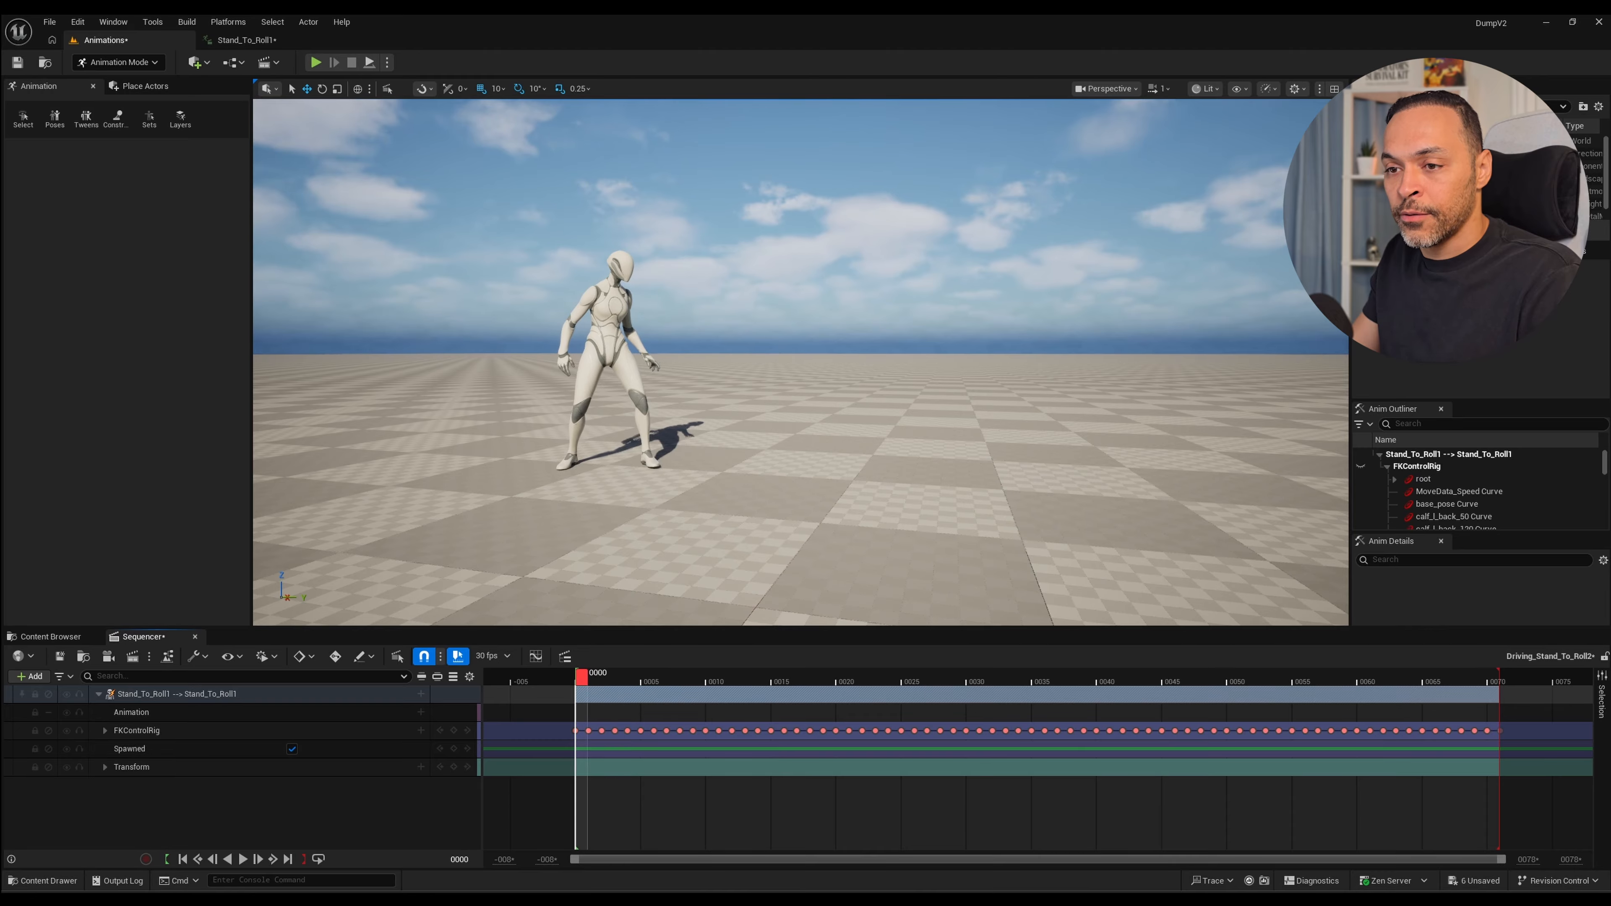
key(space)
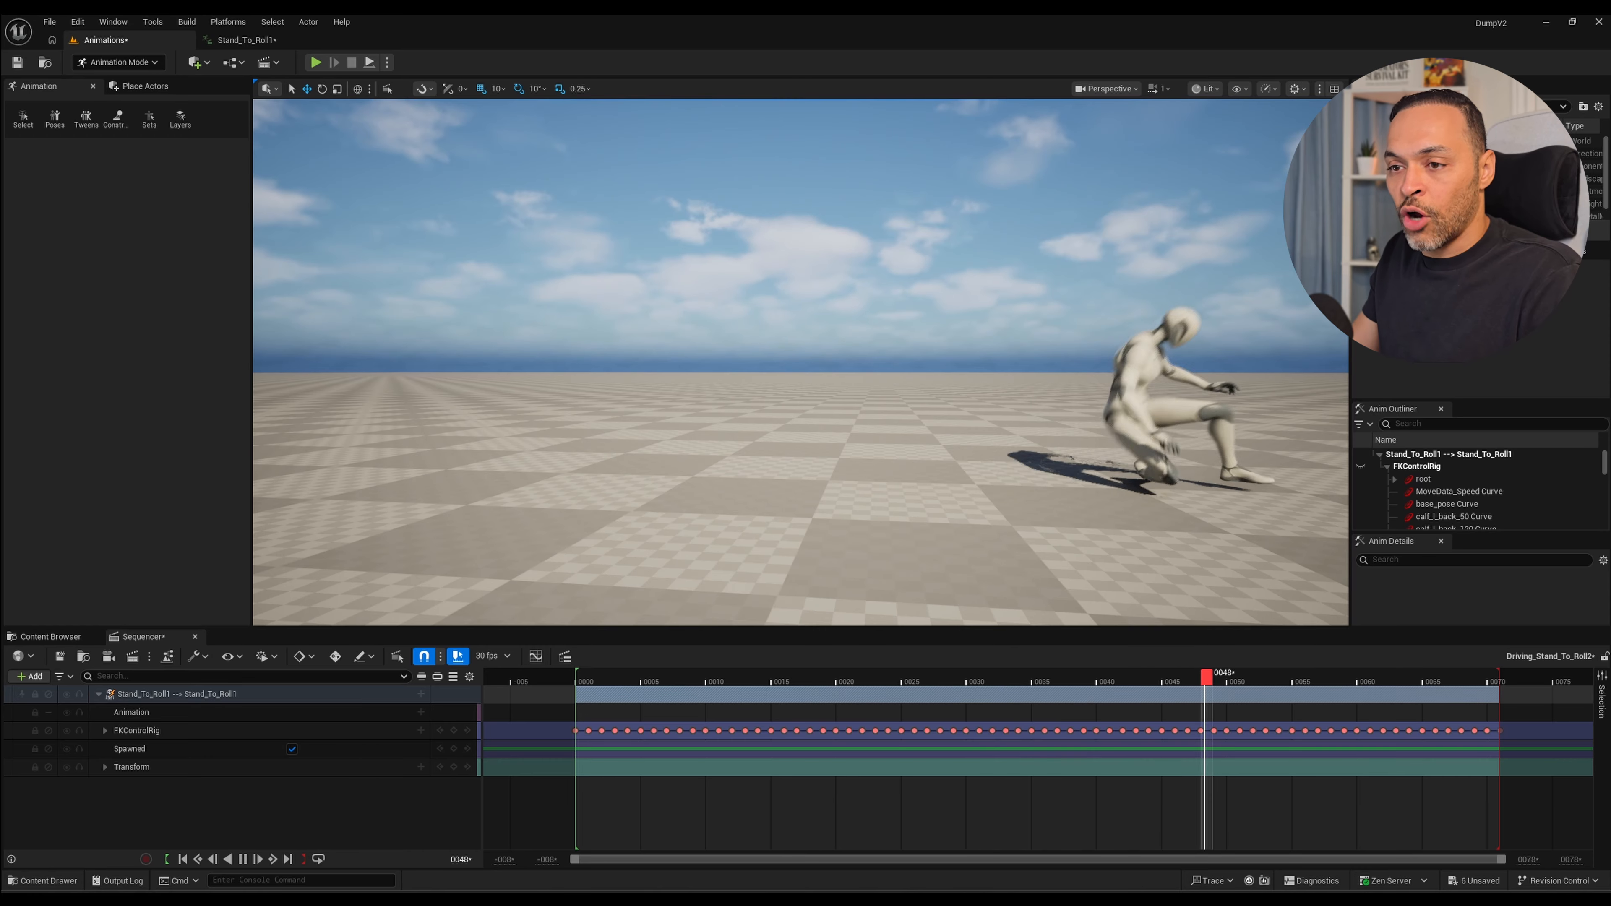
key(space)
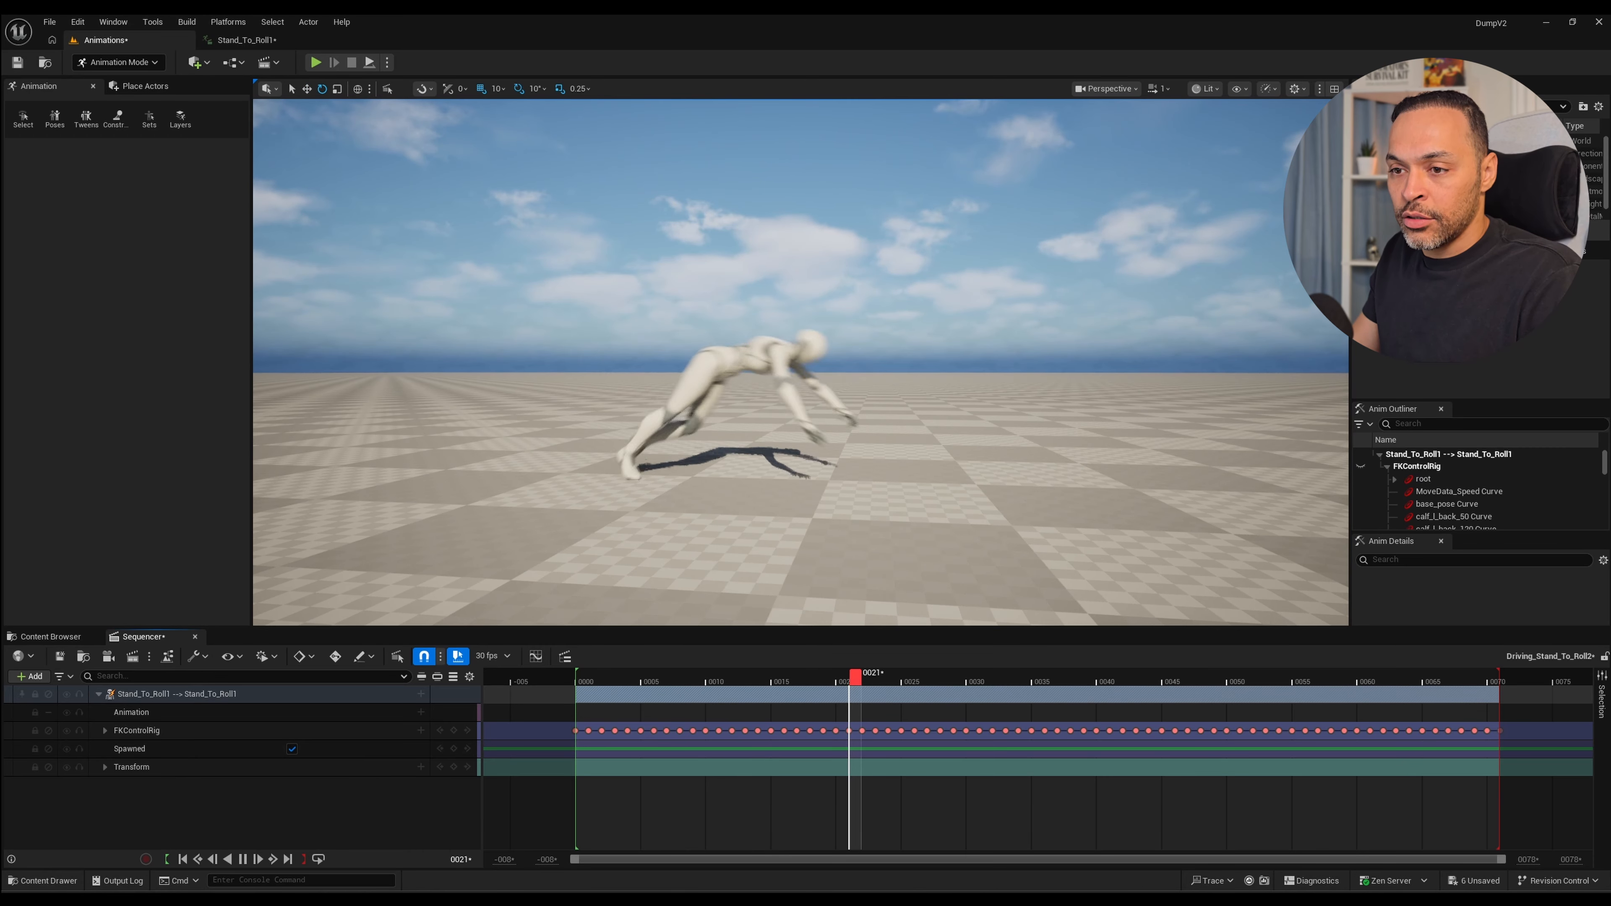
mouse_move(597, 677)
mouse_down()
mouse_move(564, 676)
mouse_move(773, 676)
mouse_move(581, 676)
mouse_up()
key(space)
key(space)
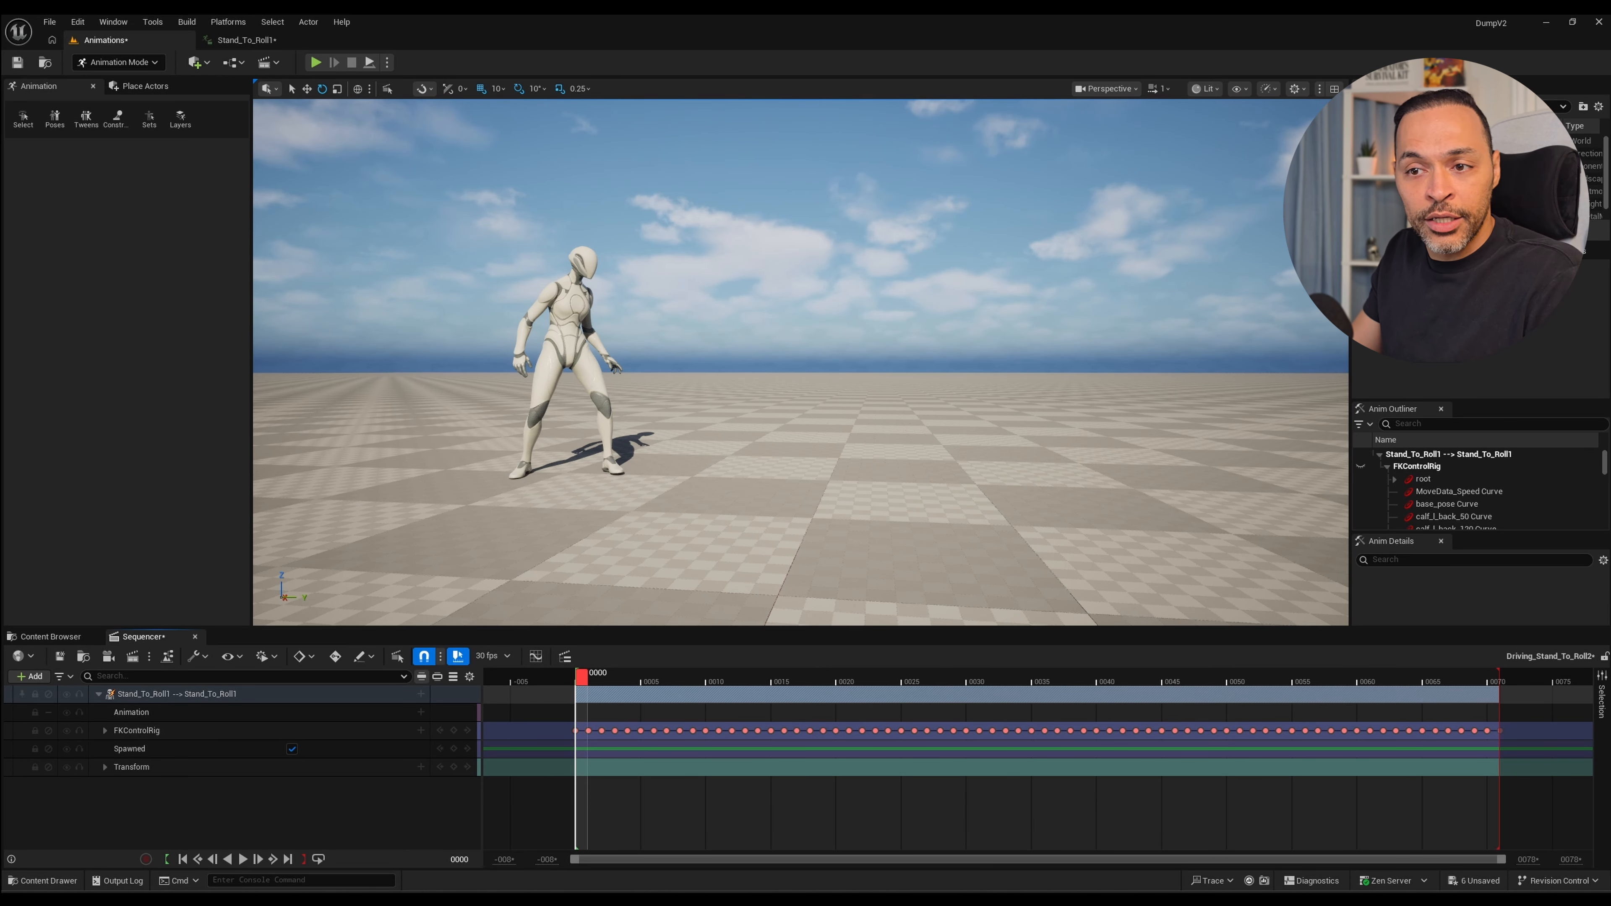
Open the Sequencer curve editor and display all Stand_To_Roll1 curves beside a clear view of the character.
click(535, 656)
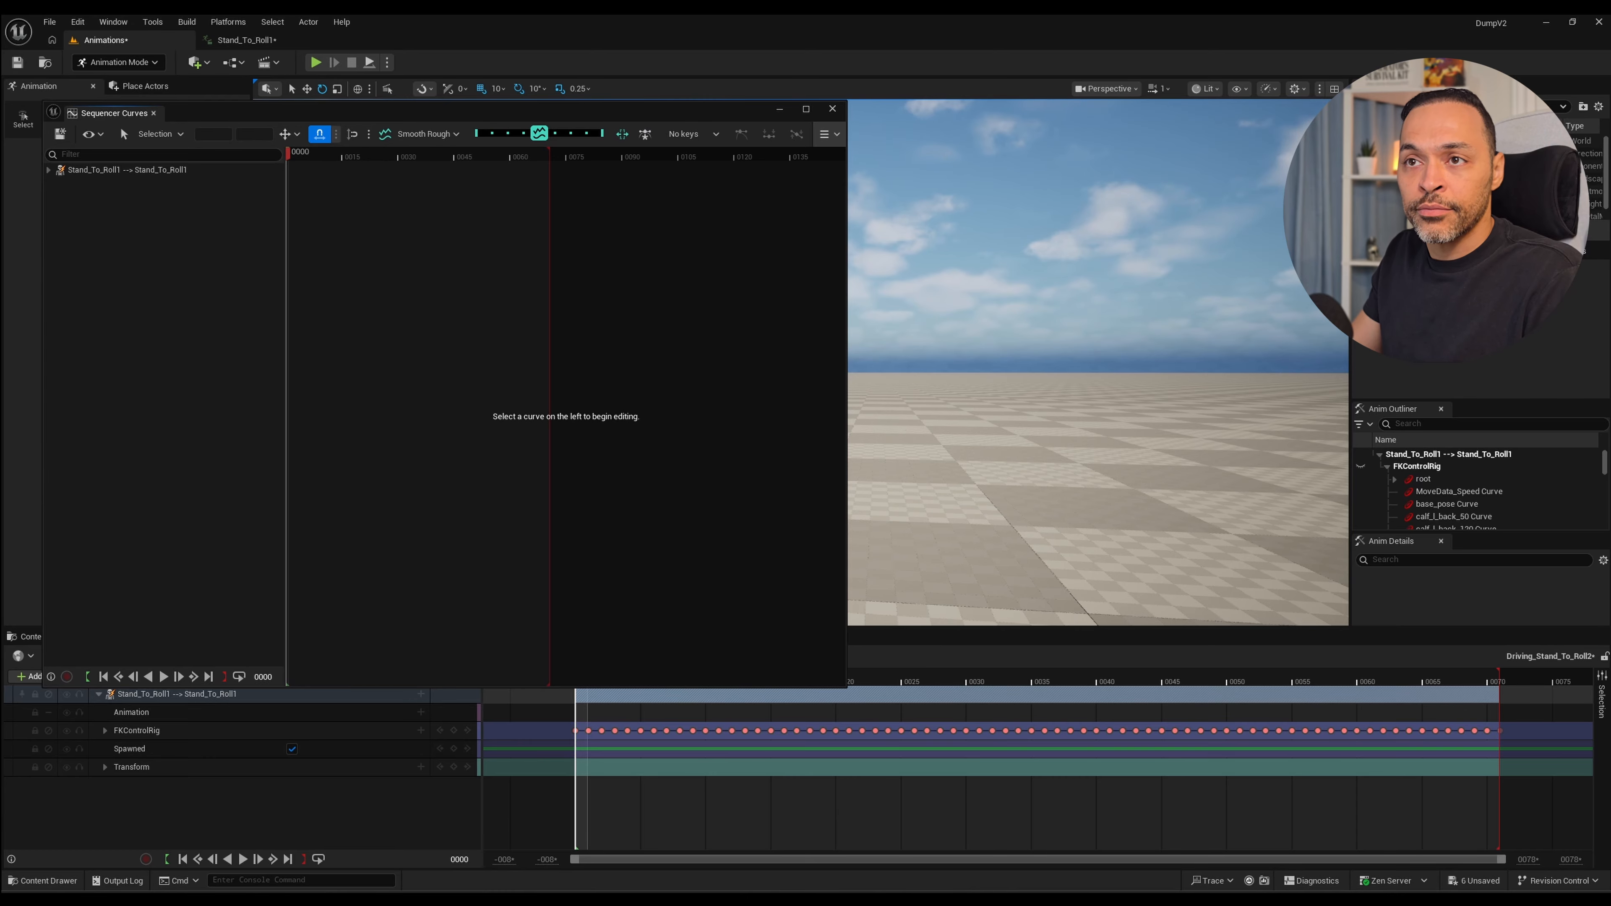
drag(120, 125, 104, 123)
click(111, 168)
middle_drag(1079, 407, 971, 406)
scroll(1040, 407, down, 3)
right_drag(1079, 407, 977, 387)
middle_drag(1040, 406, 1051, 424)
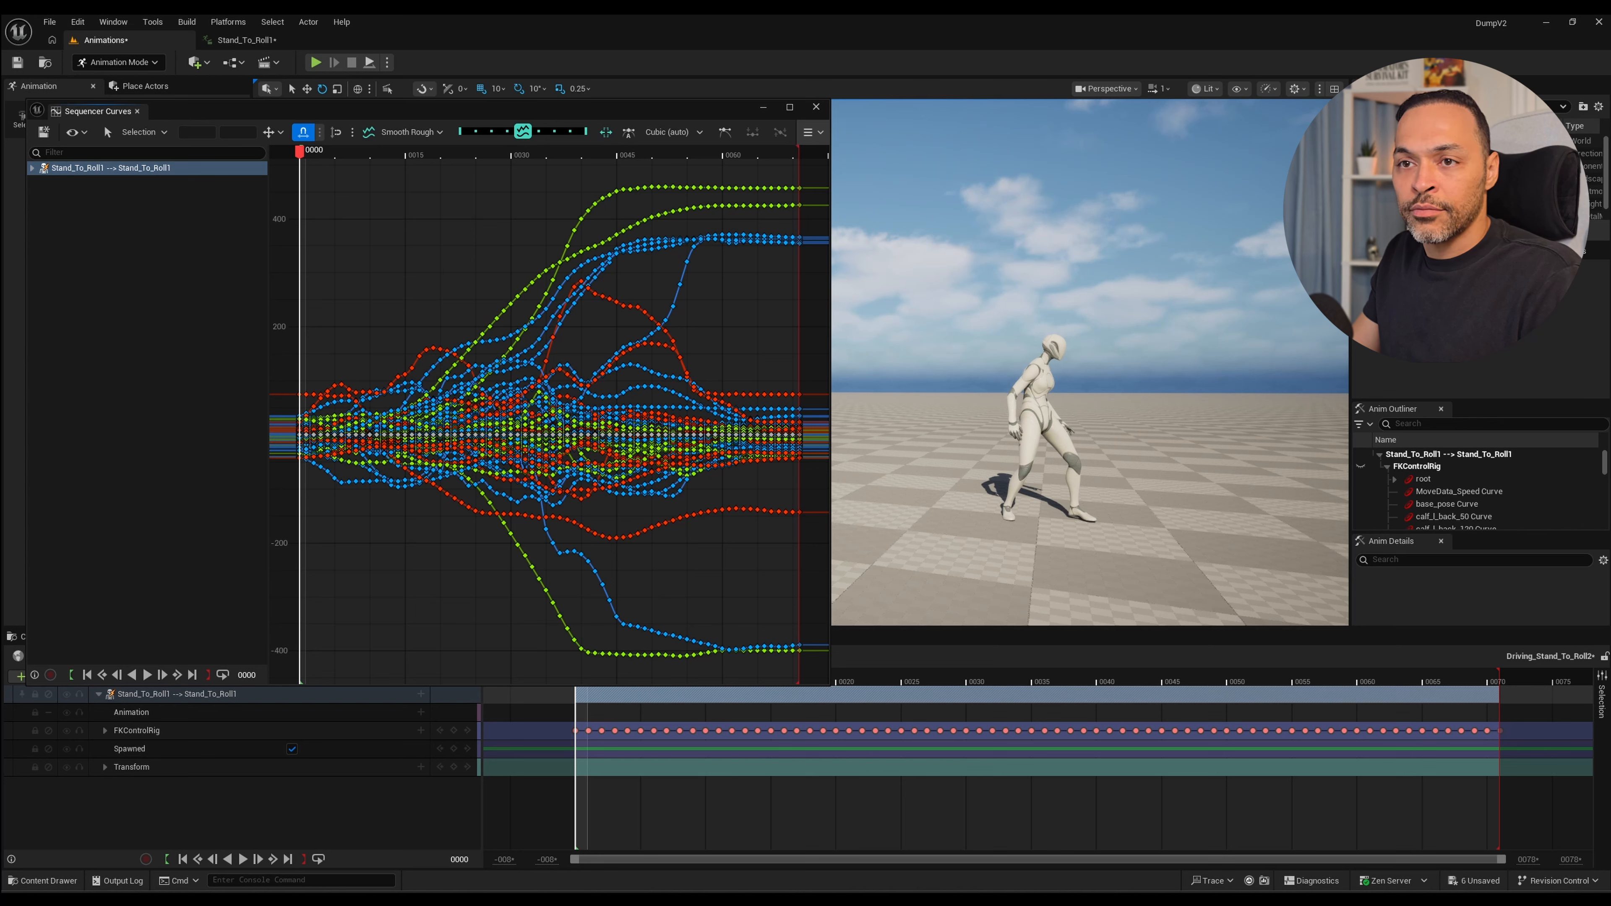
alt+right_drag(374, 349, 370, 346)
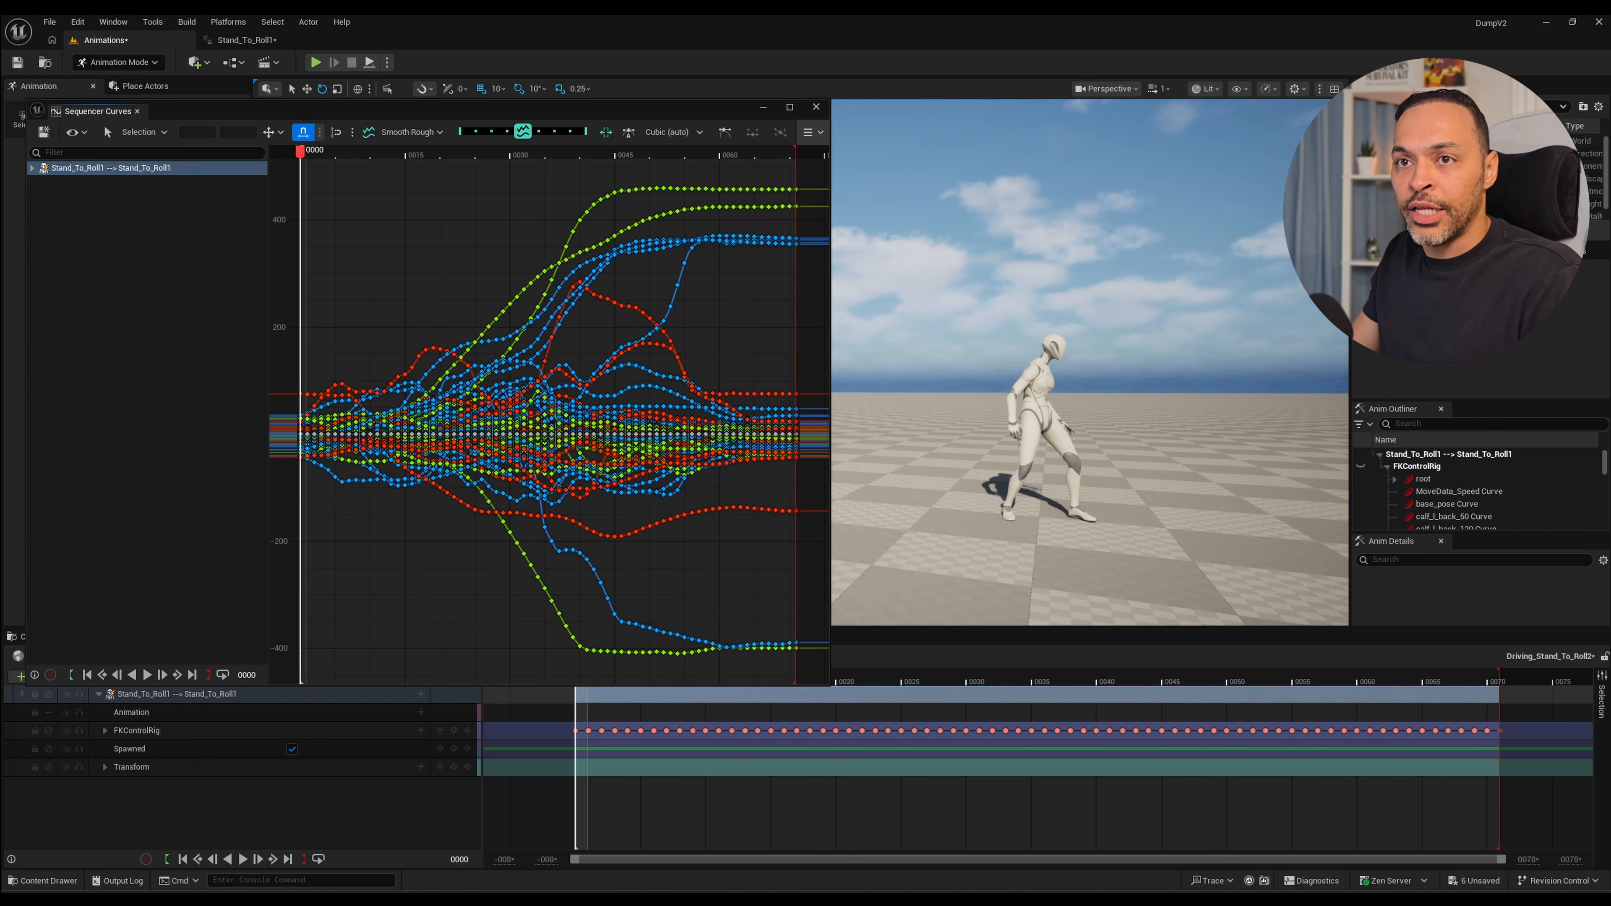
Replay the roll from the first frame several times alongside its curves to find the section that needs retiming.
scroll(1051, 423, down, 4)
middle_drag(1051, 423, 1062, 424)
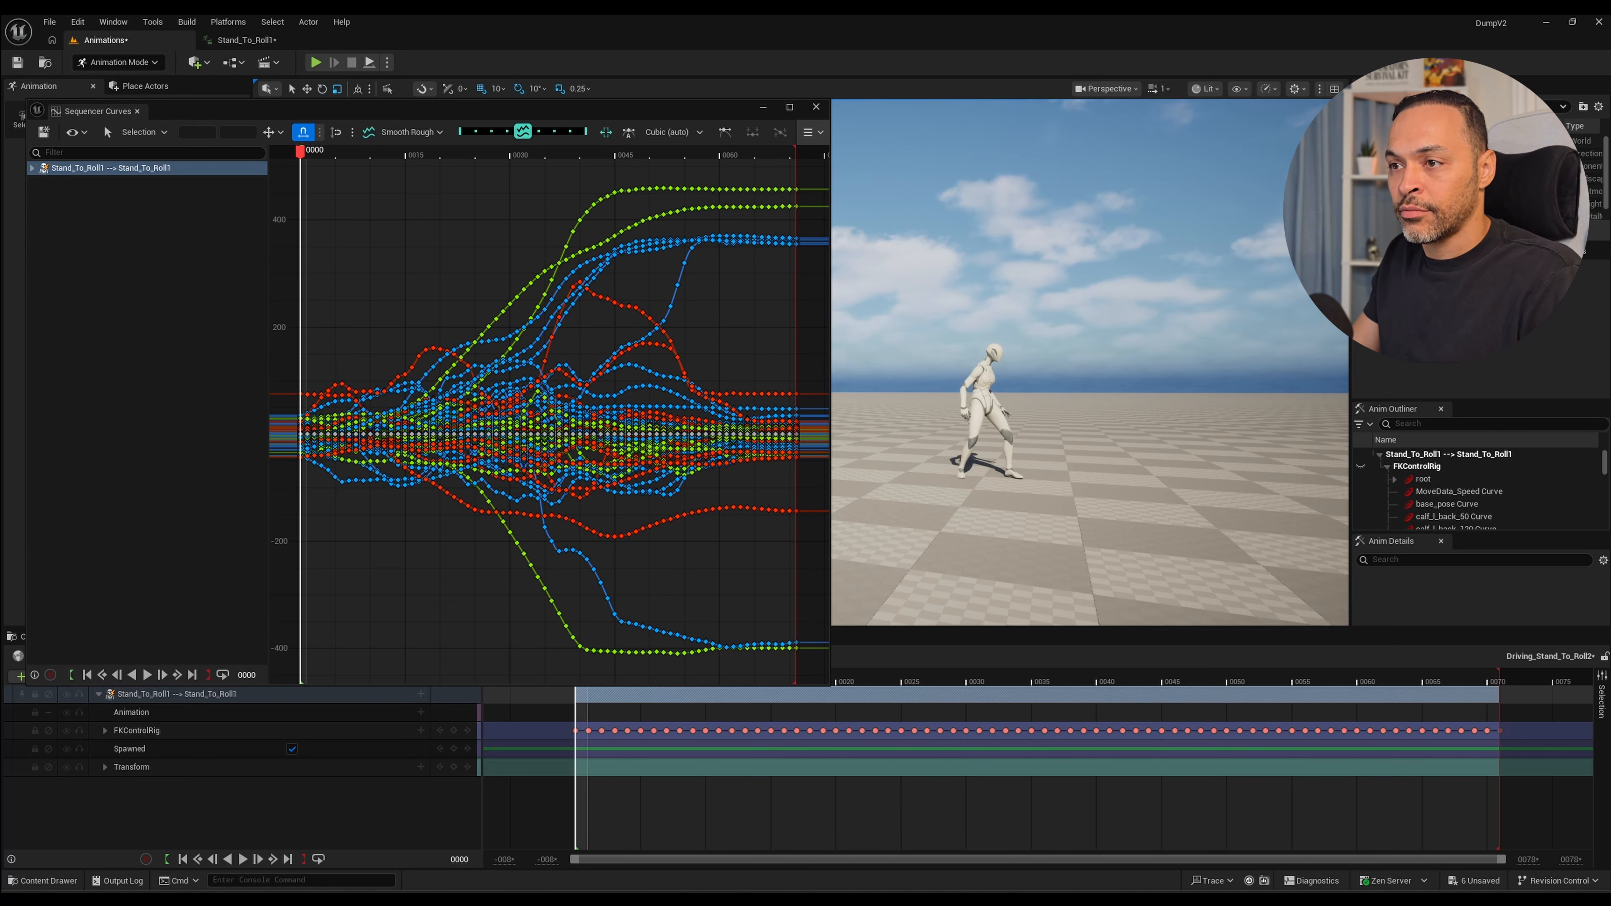
key(space)
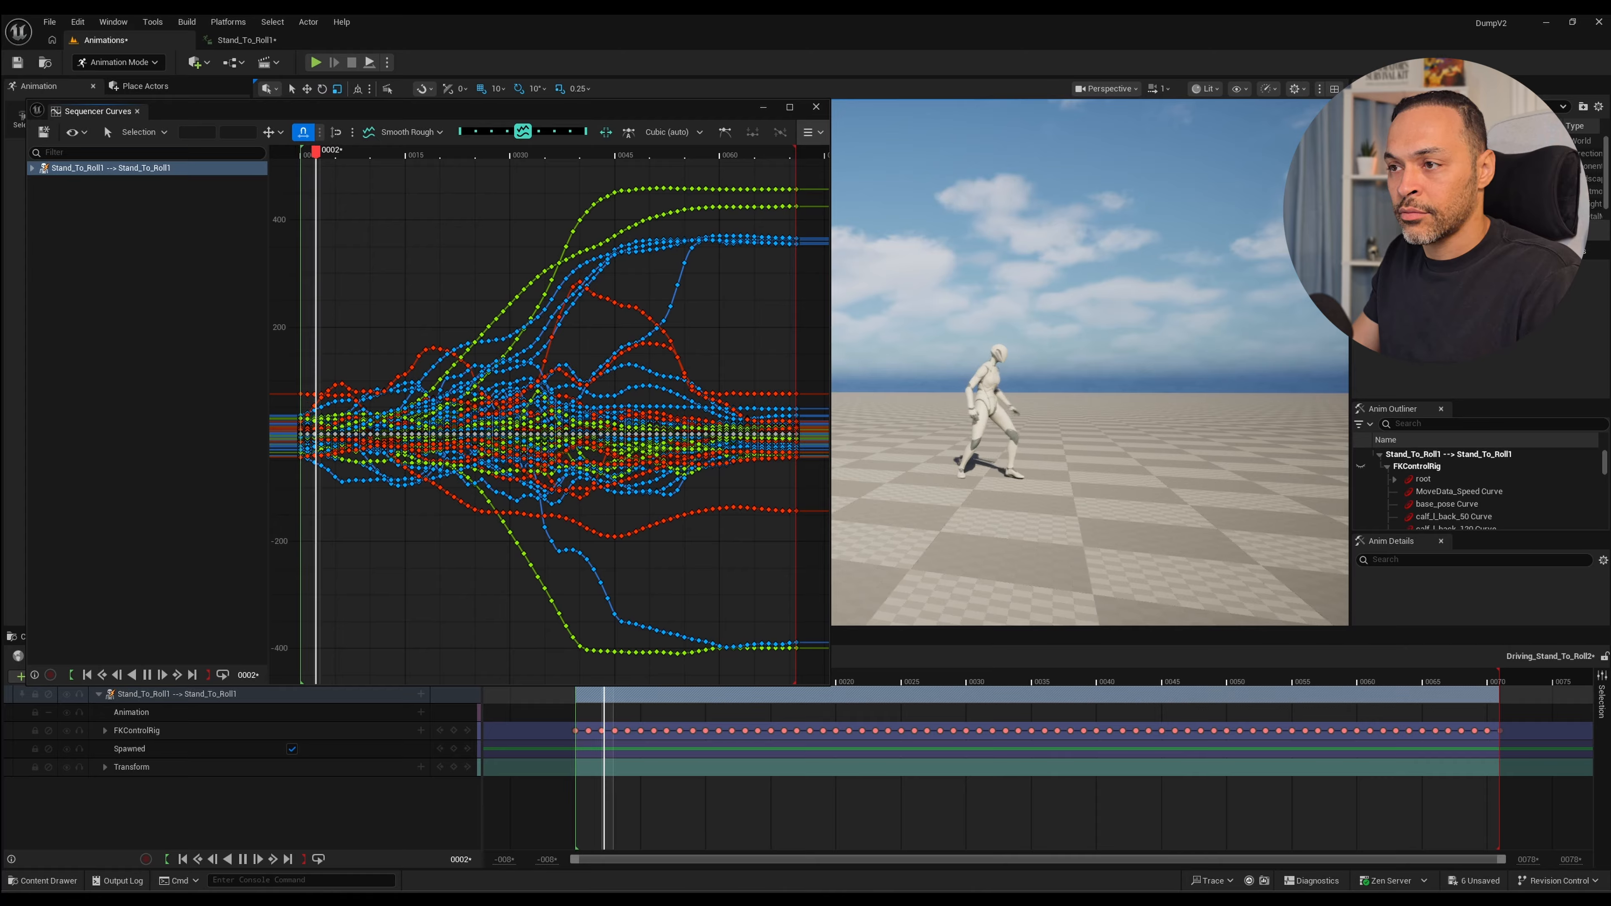
key(space)
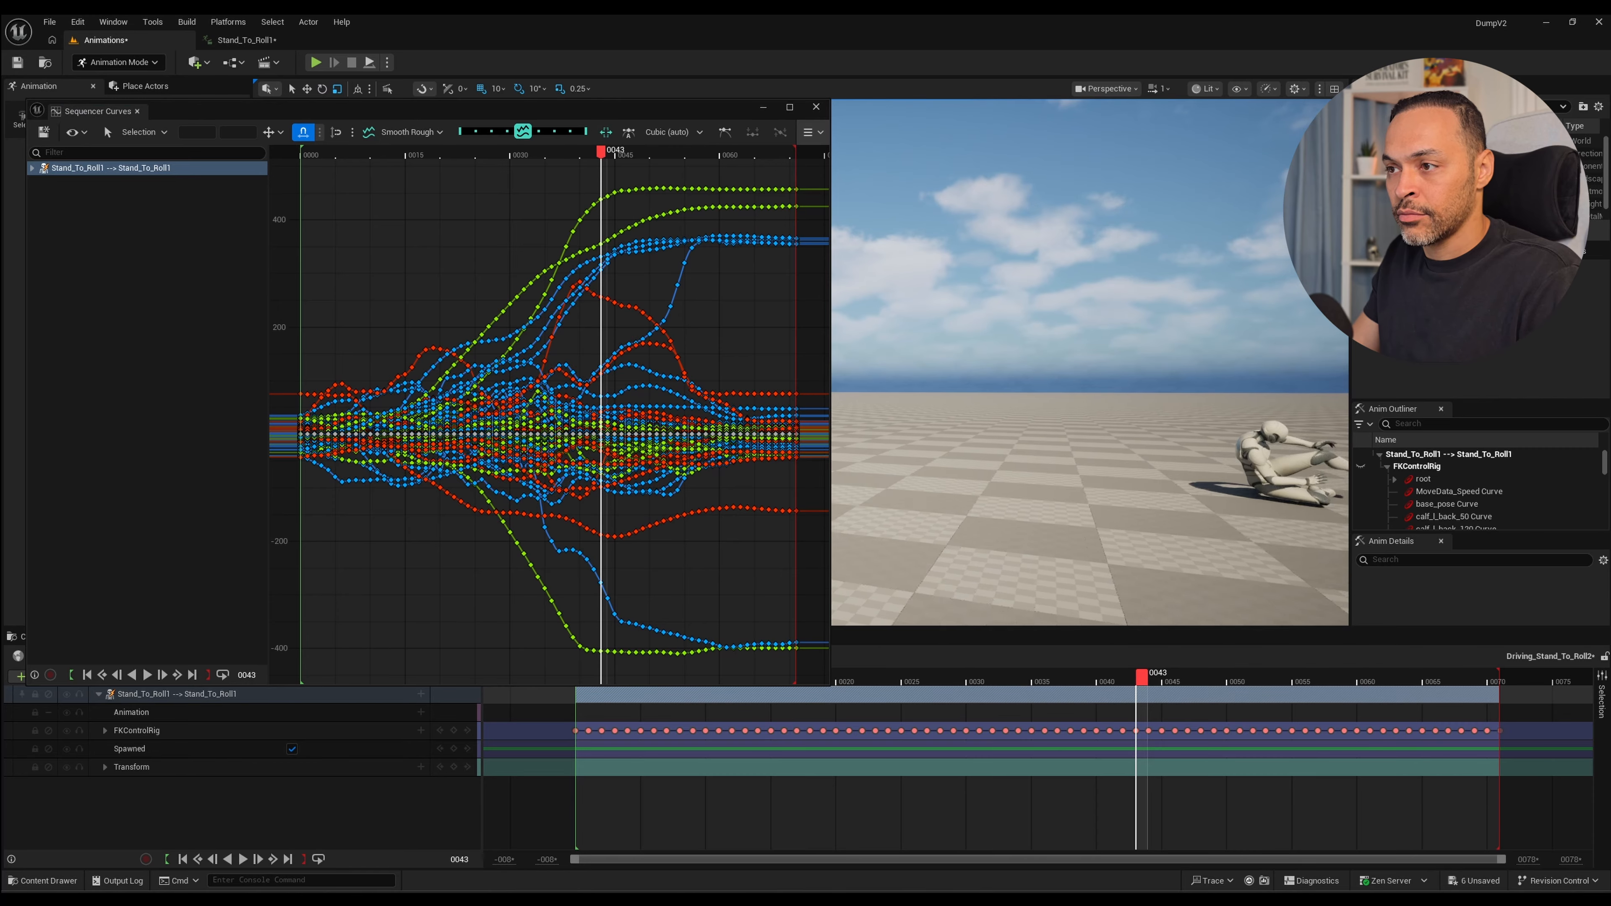
scroll(1090, 423, down, 2)
drag(323, 153, 301, 154)
key(space)
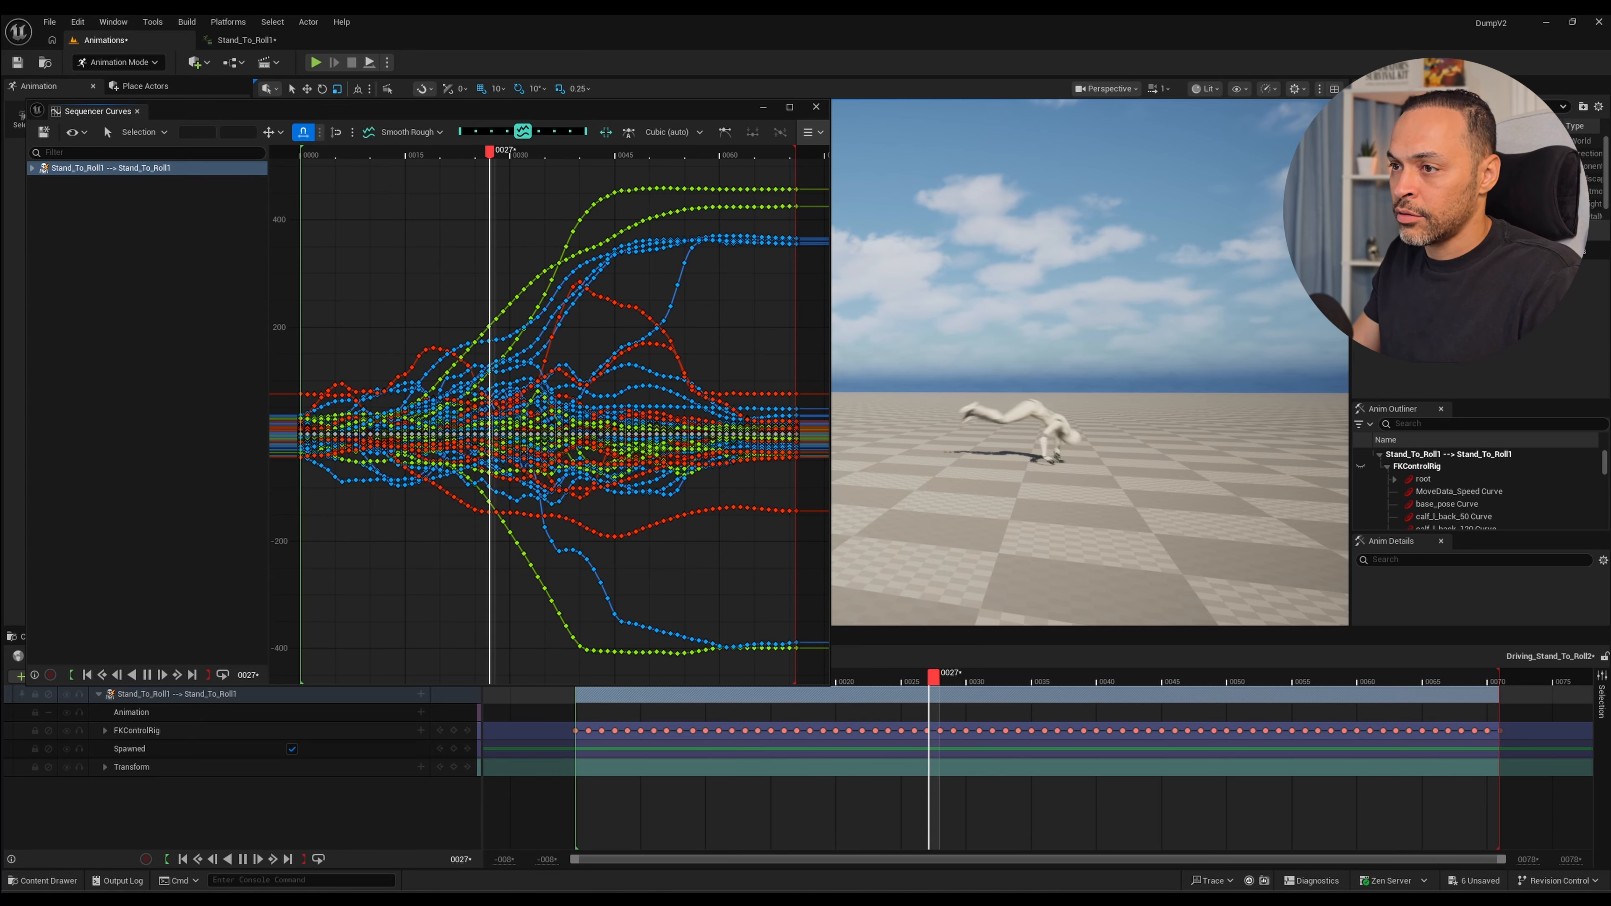
key(space)
mouse_move(309, 154)
mouse_down()
mouse_move(386, 153)
mouse_move(301, 153)
mouse_up()
key(space)
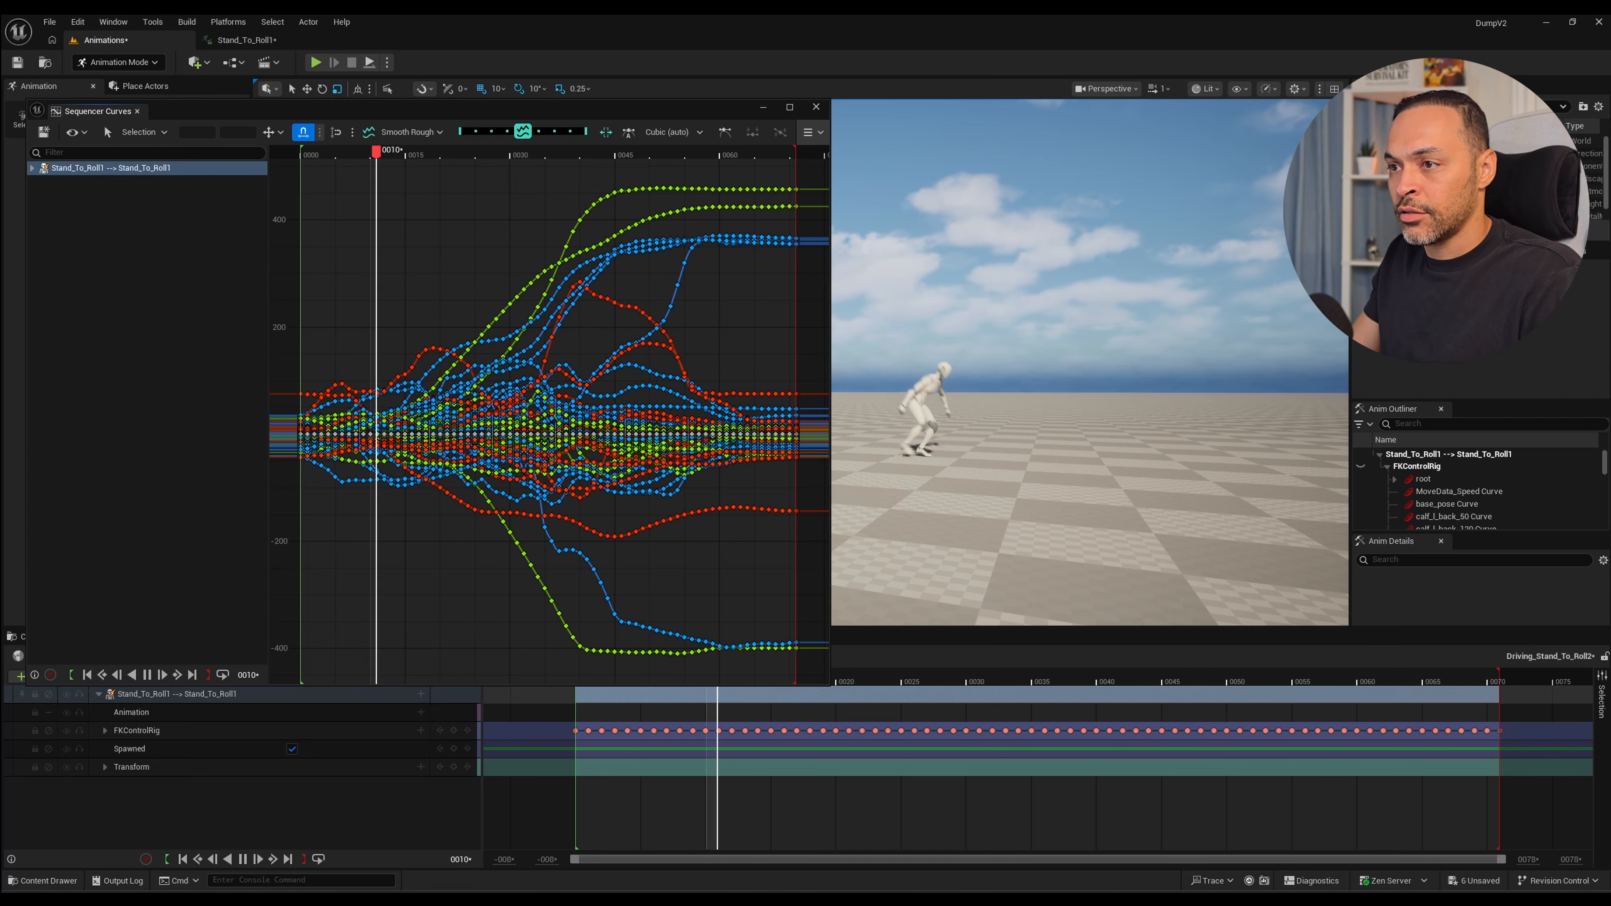
key(space)
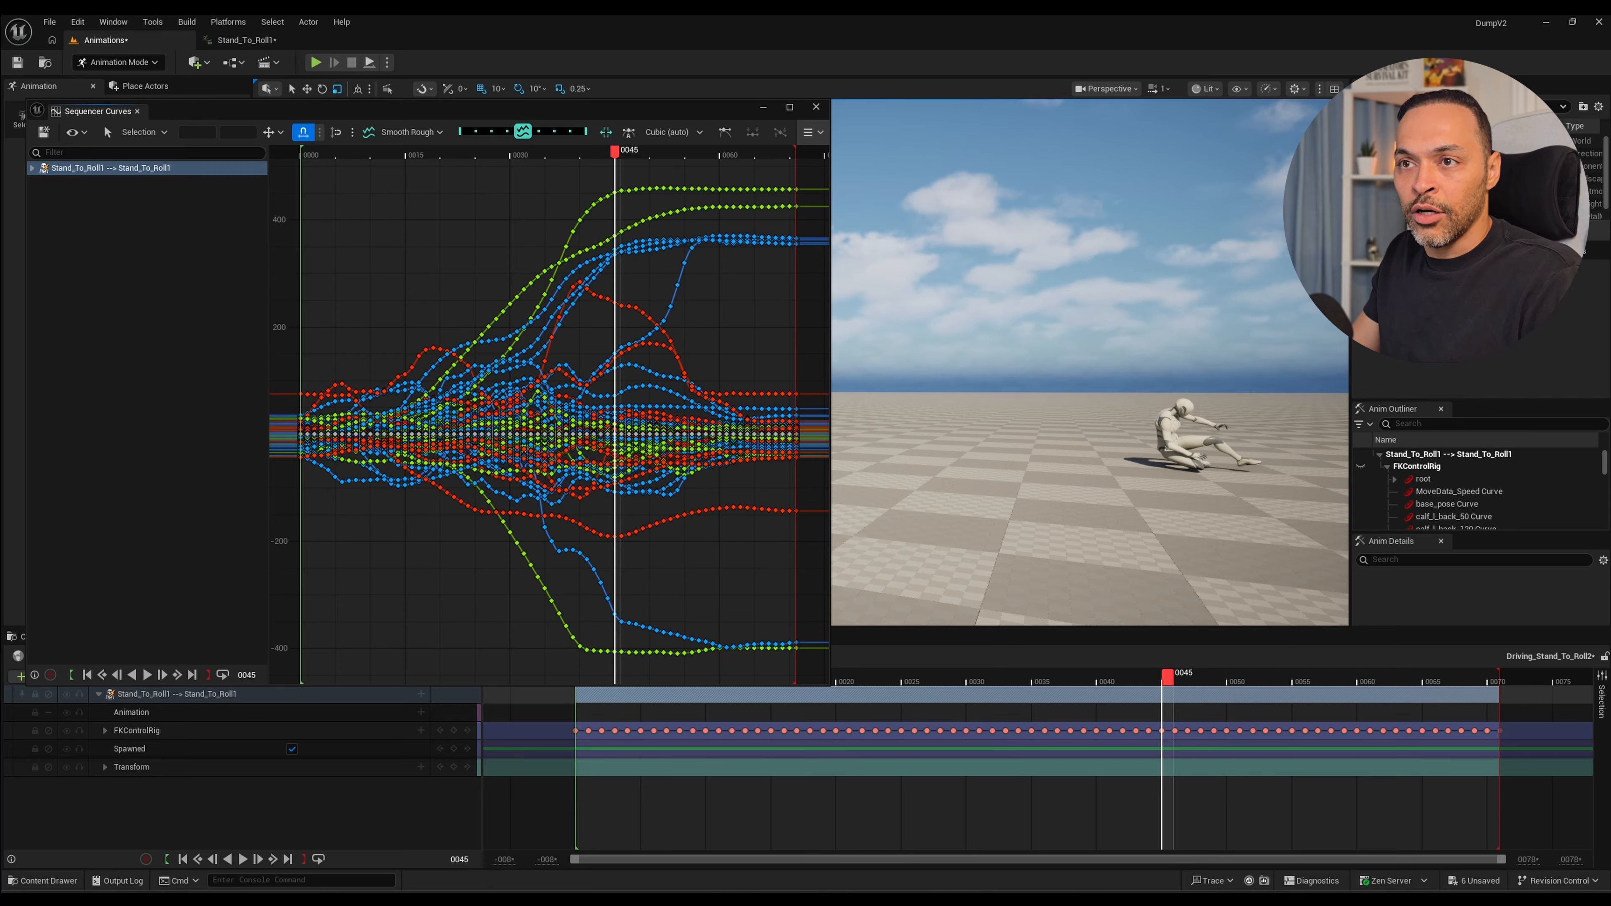
Retime the first part of the roll by replacing the Retime tool's end anchor with one at frame 35 and shifting it to about frame 30.
drag(445, 153, 544, 153)
key(space)
key(space)
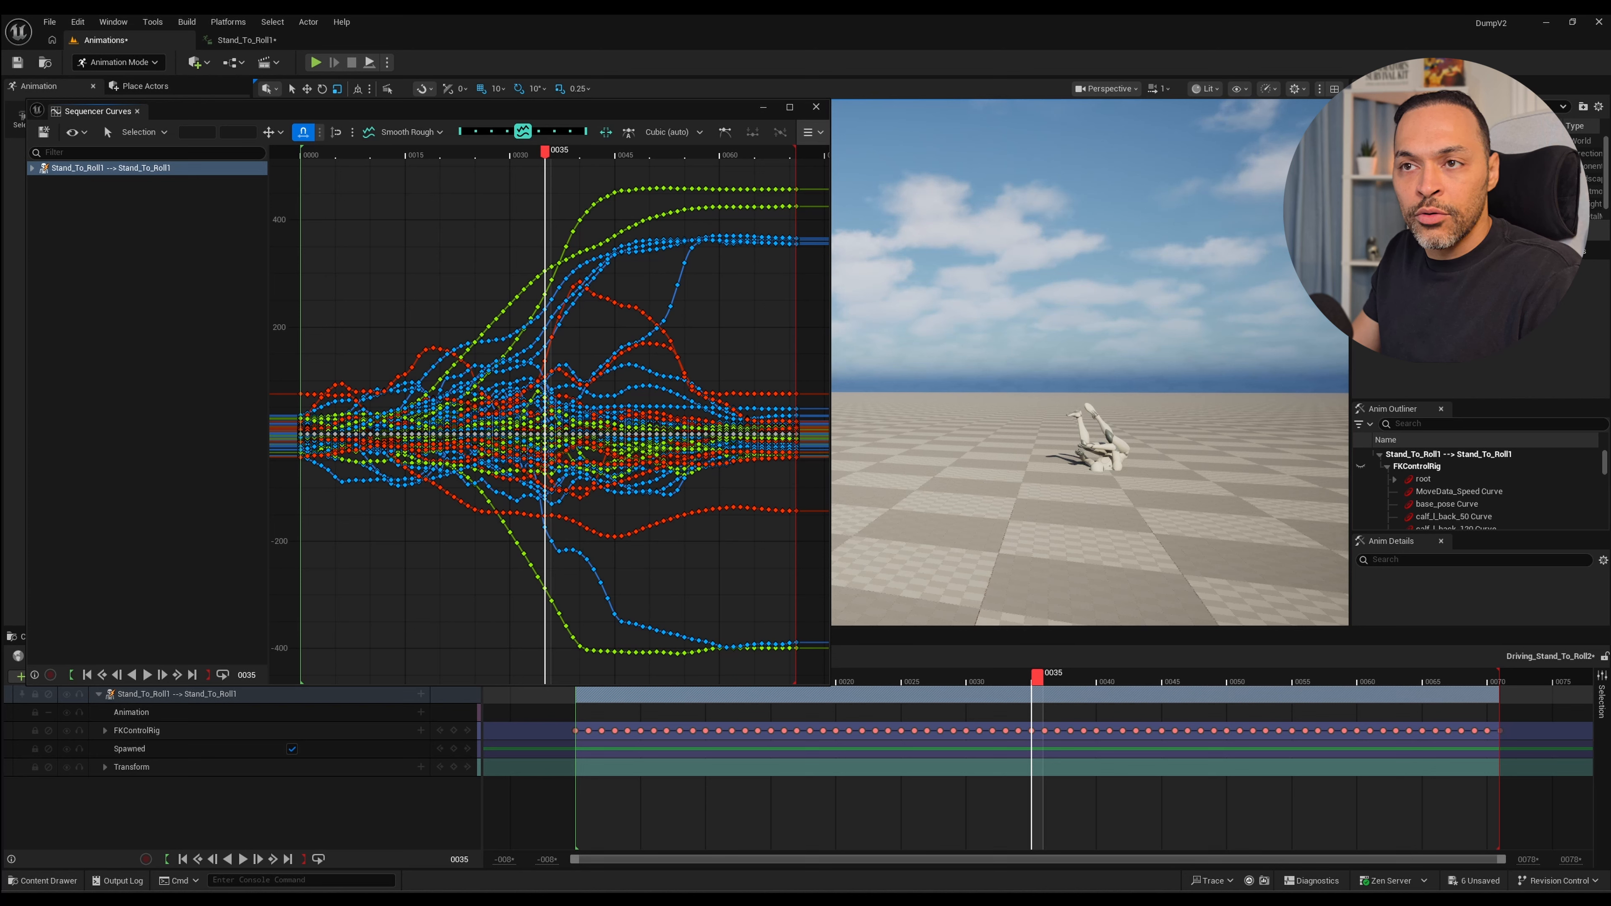
click(144, 131)
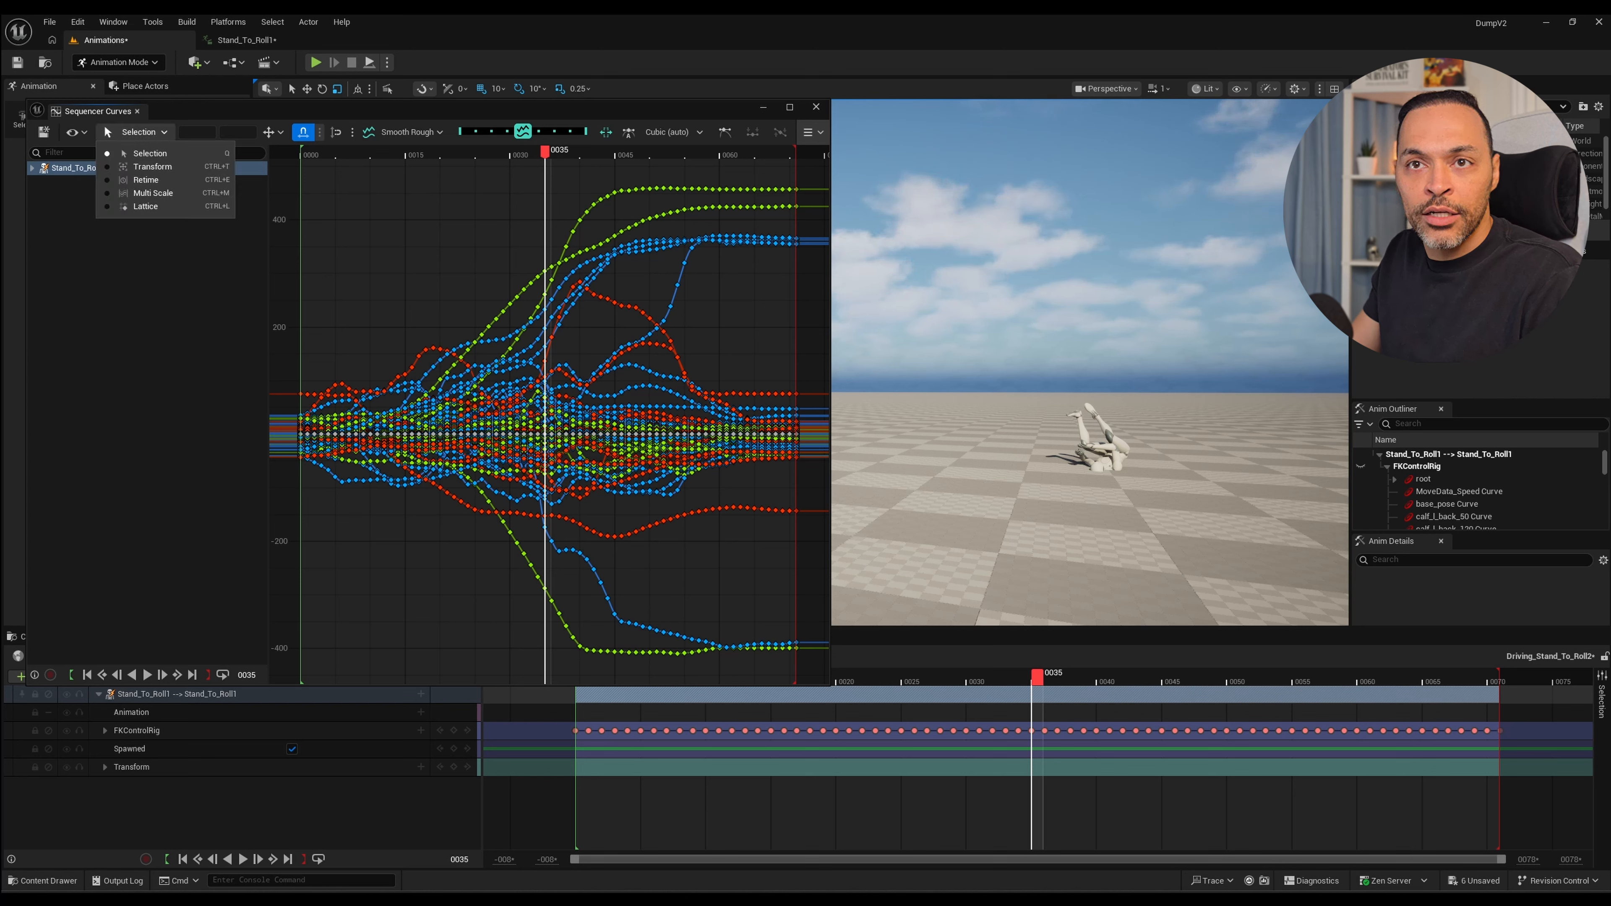
click(146, 180)
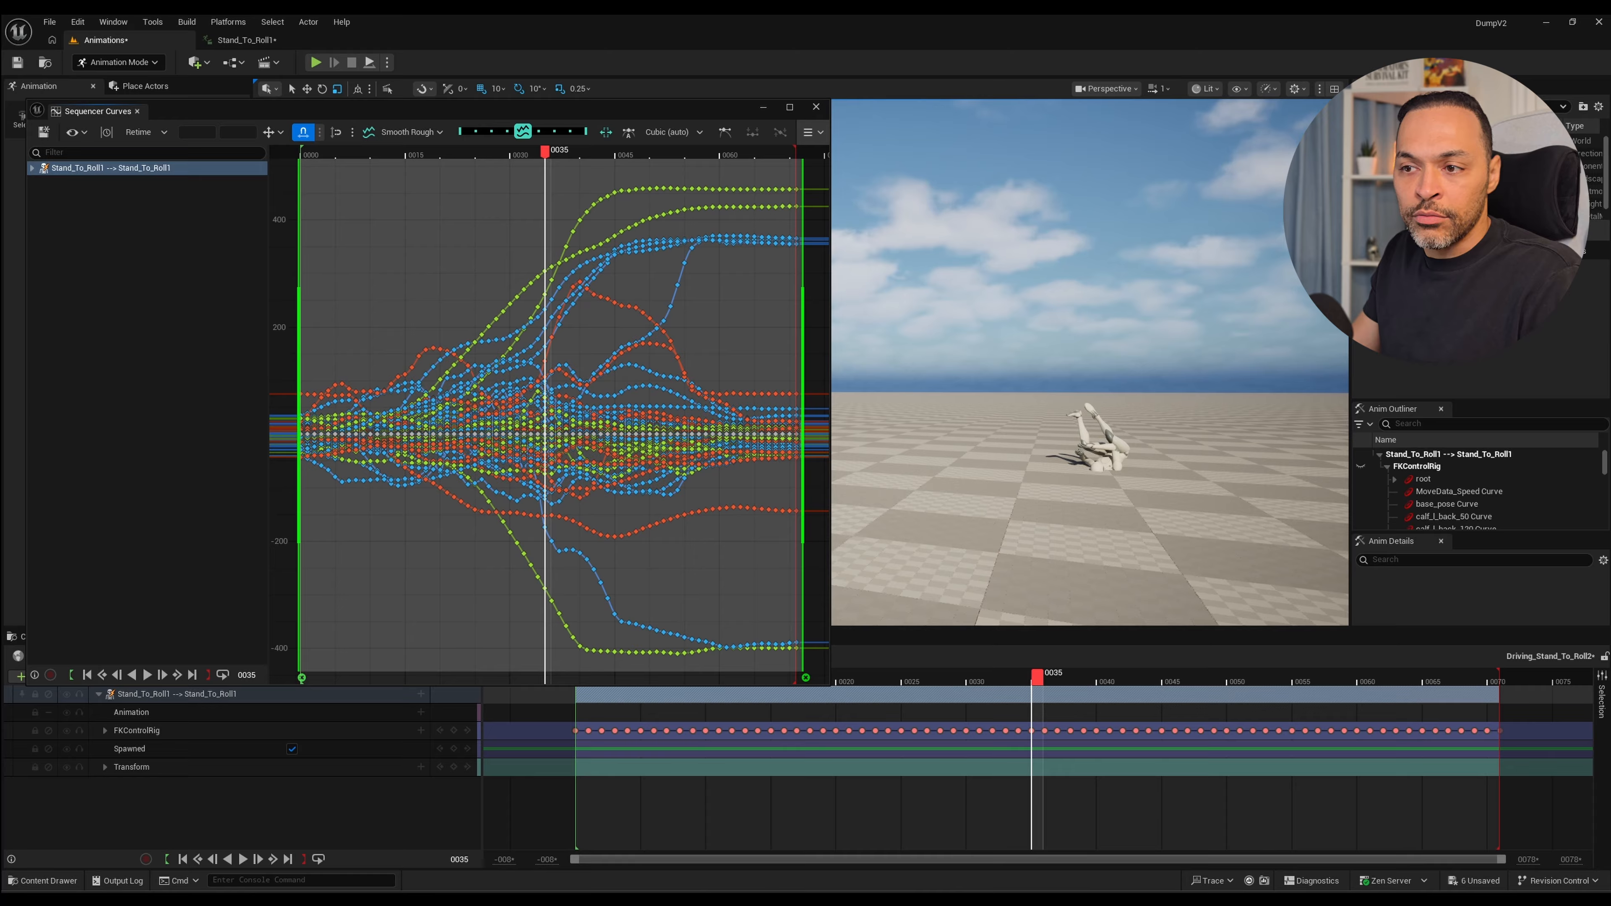
click(806, 678)
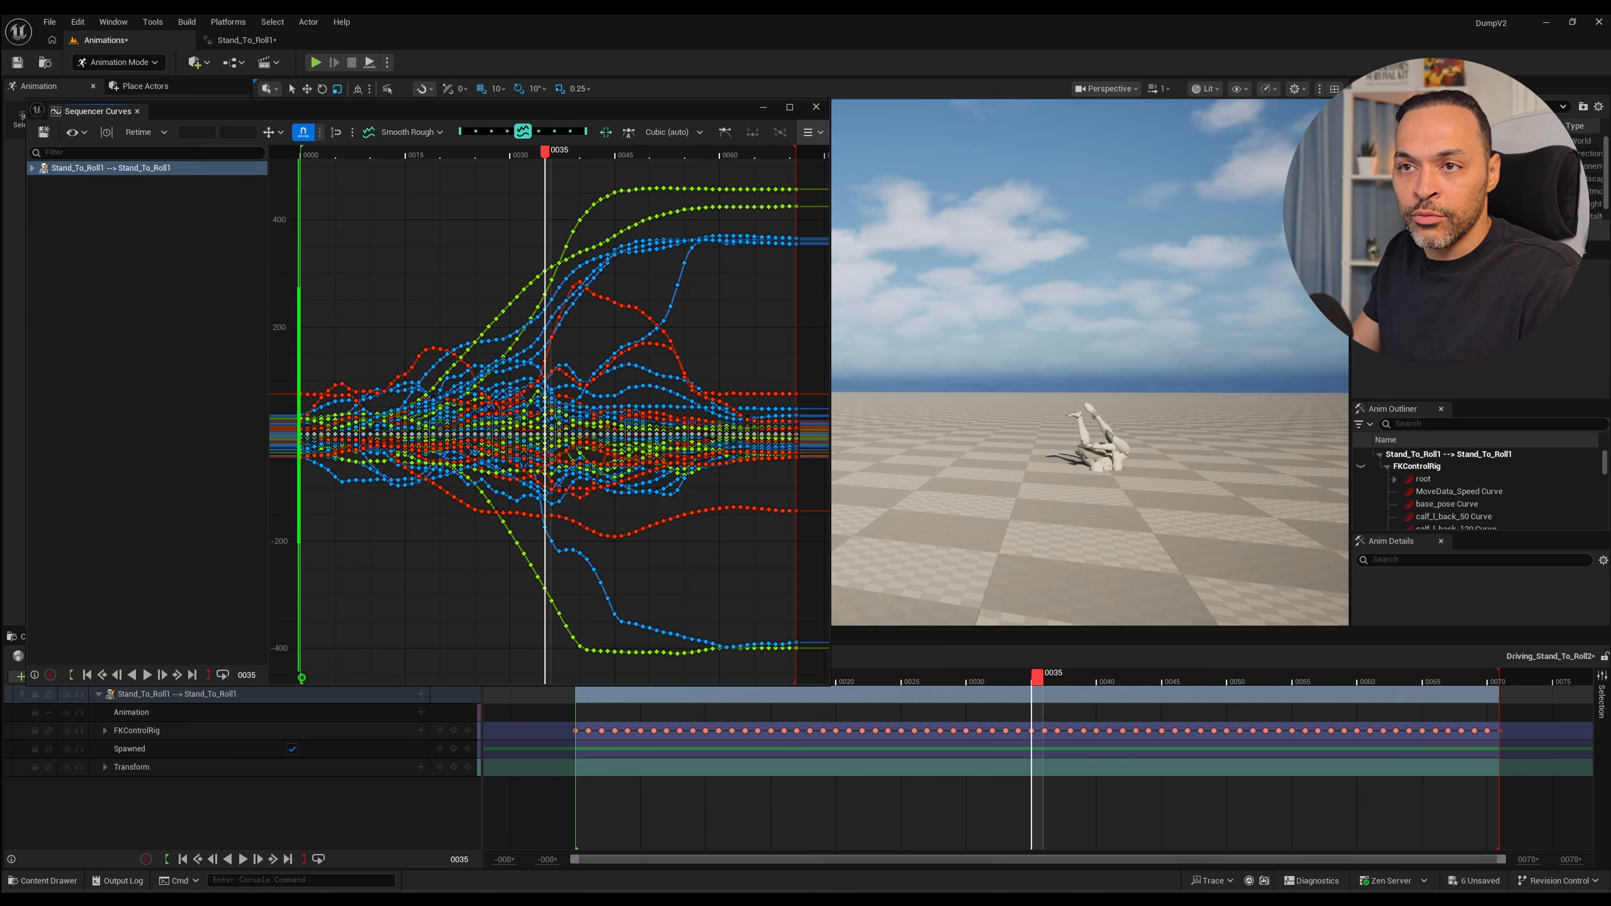
double_click(546, 381)
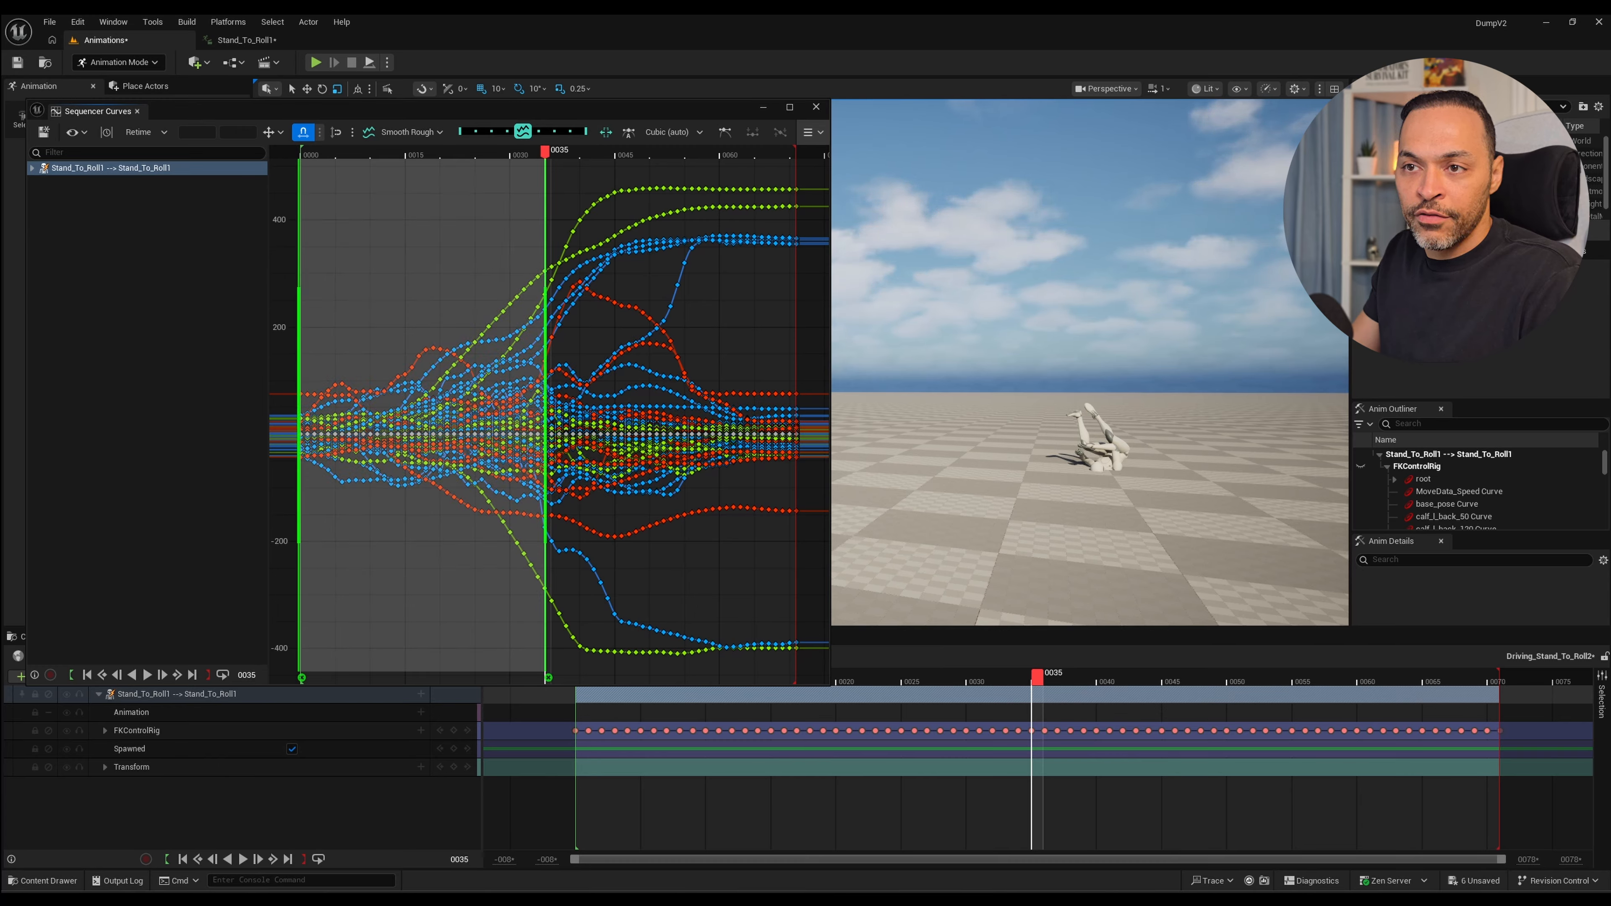
drag(547, 368, 507, 368)
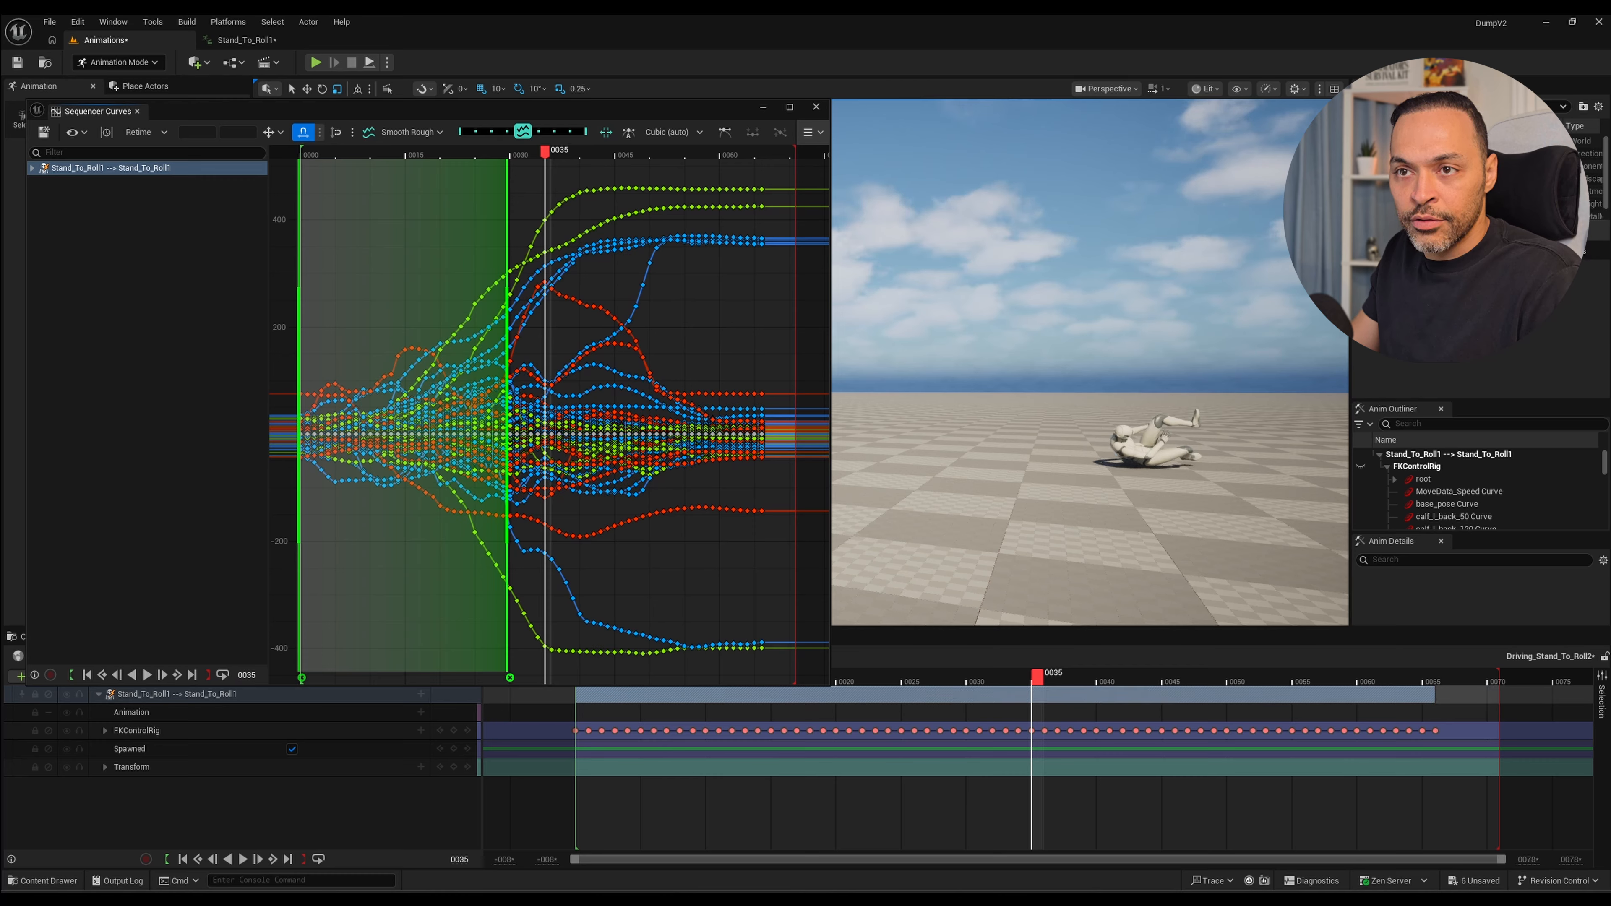
Shift the Retime end anchor further in to about frame 28 and replay the roll from the first frame.
key(space)
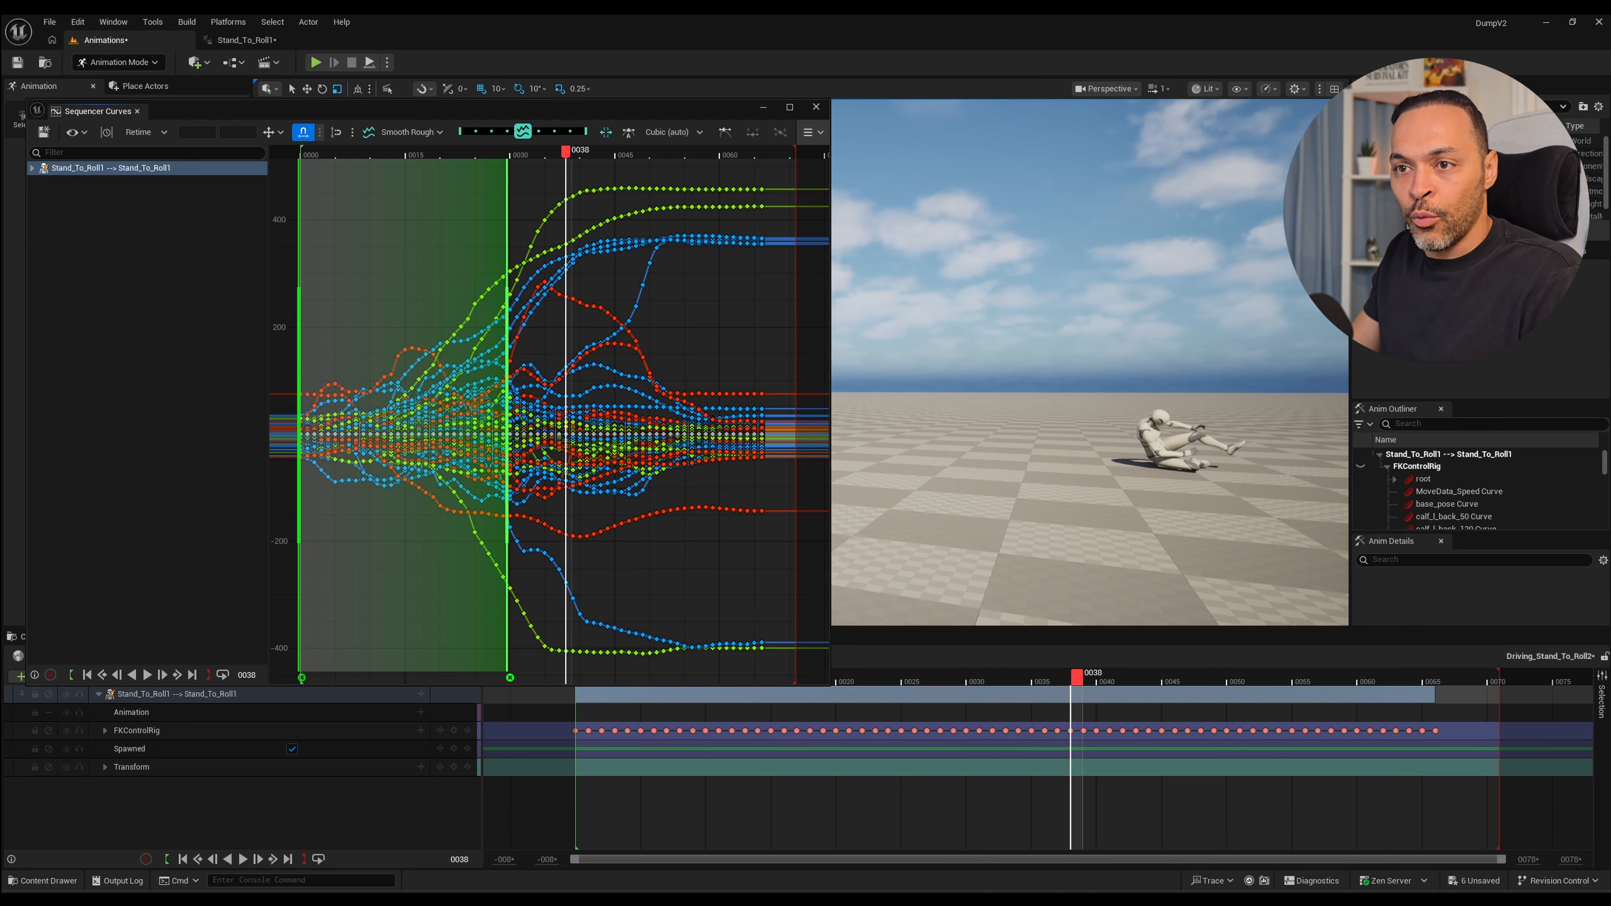
drag(508, 410, 494, 410)
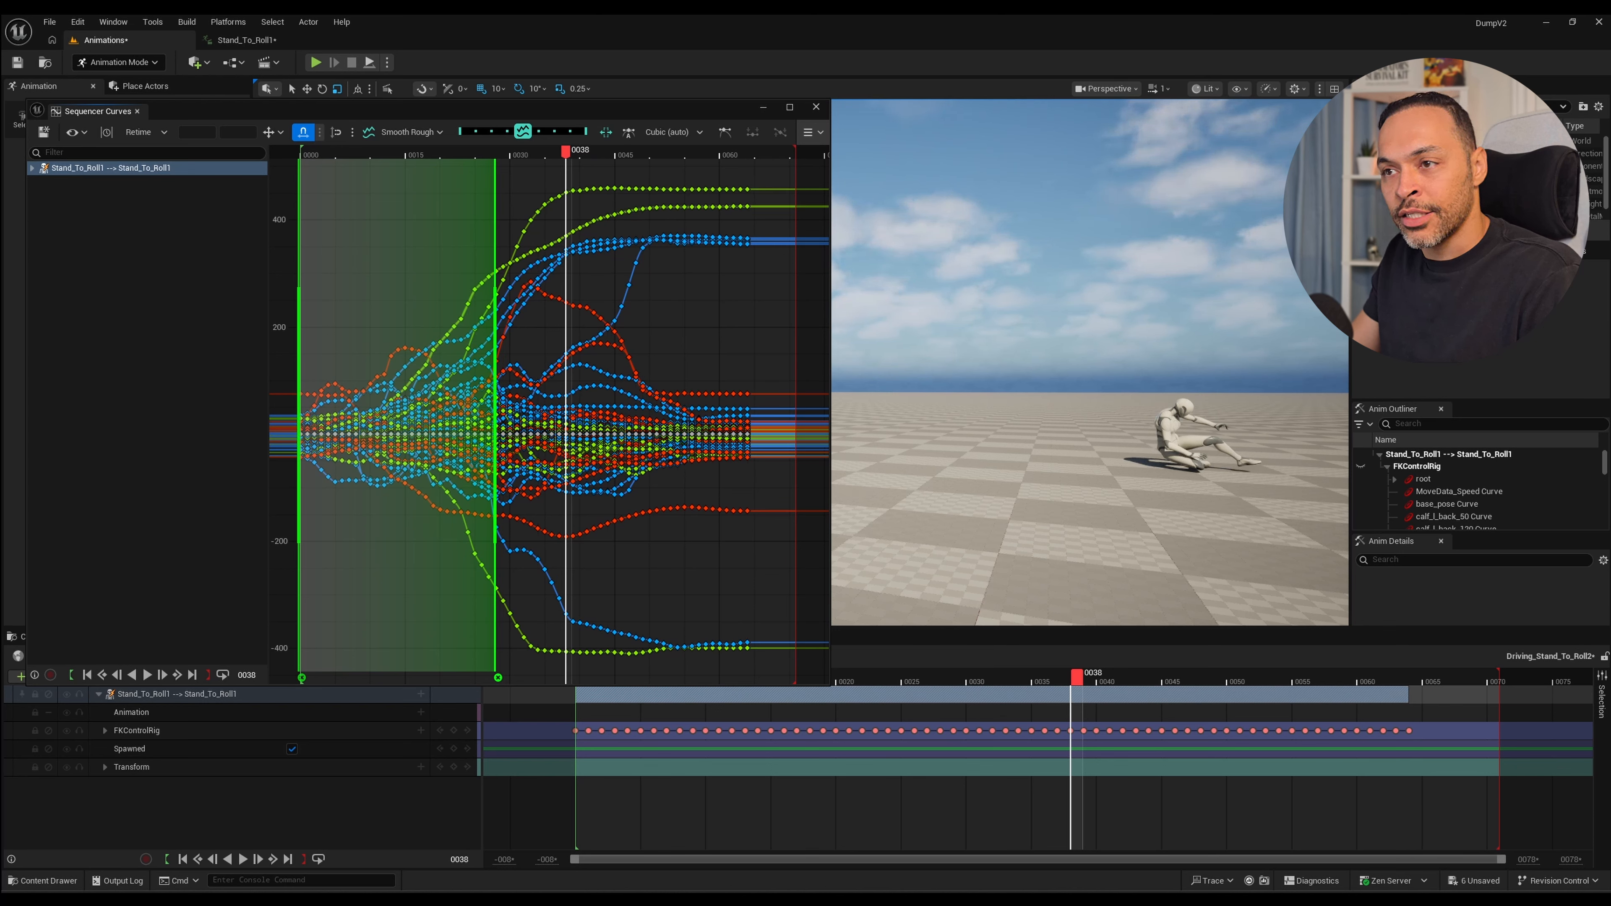
drag(566, 152, 300, 153)
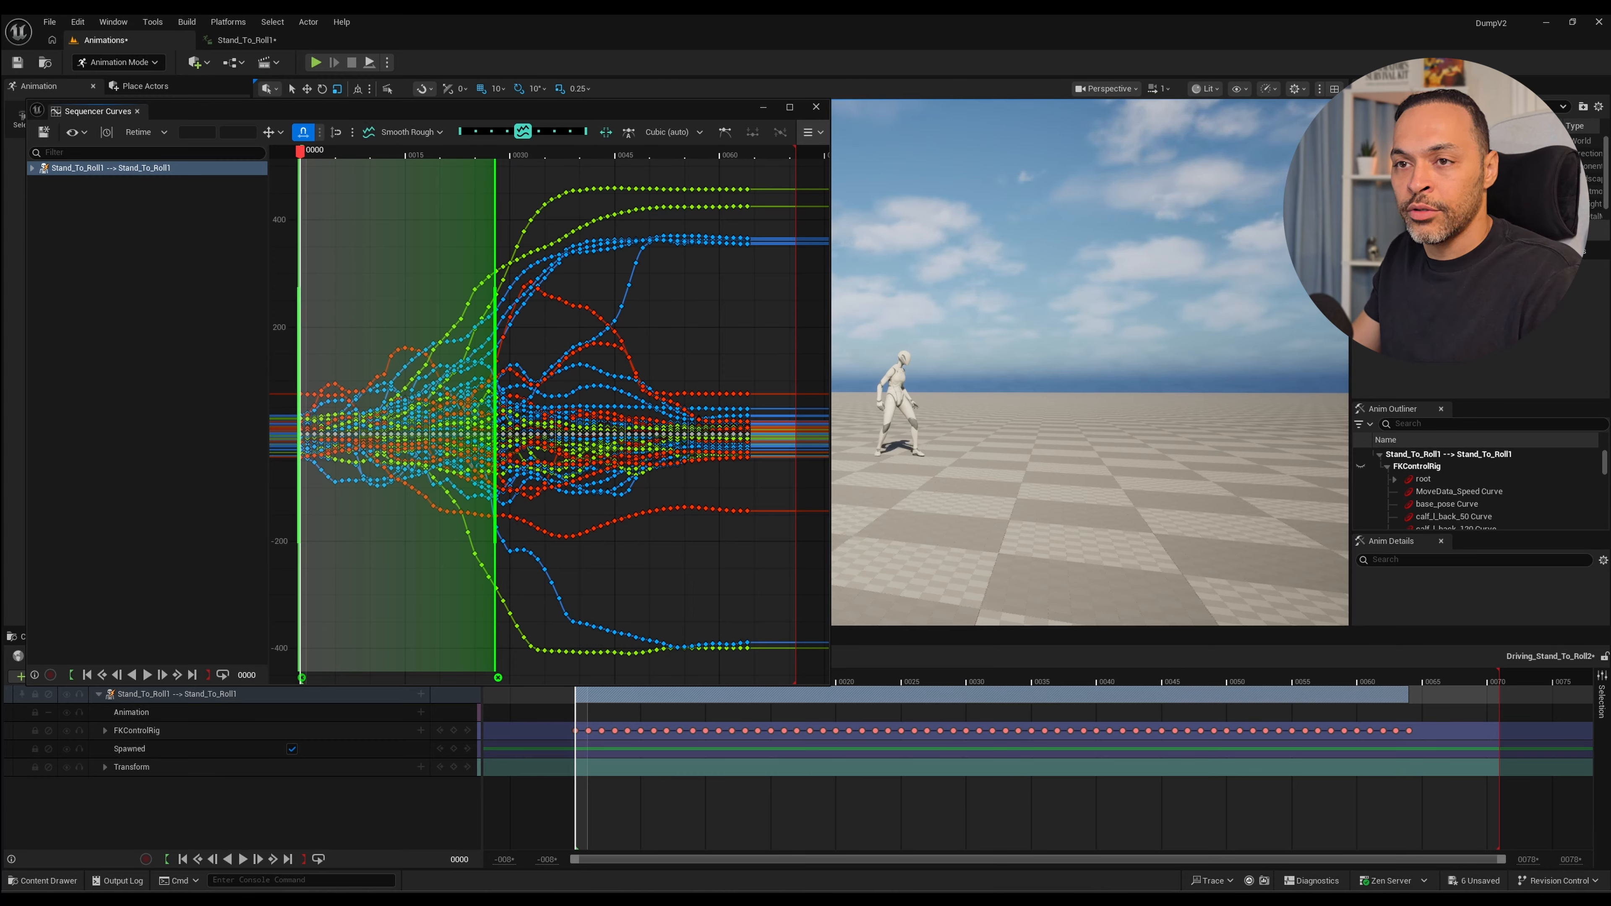
key(space)
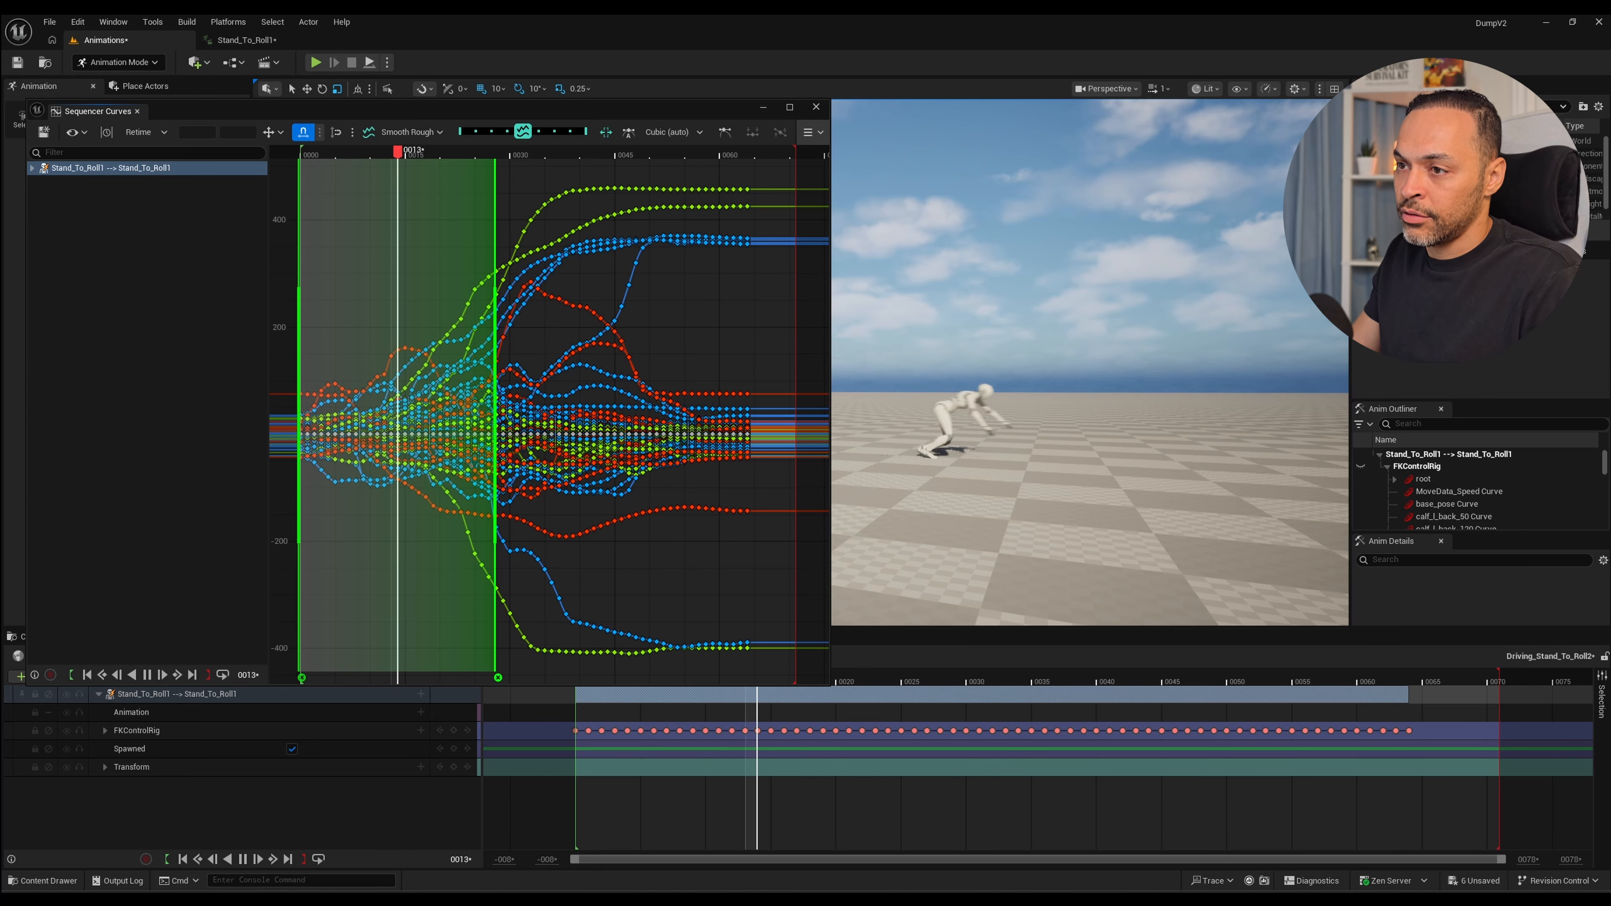
key(space)
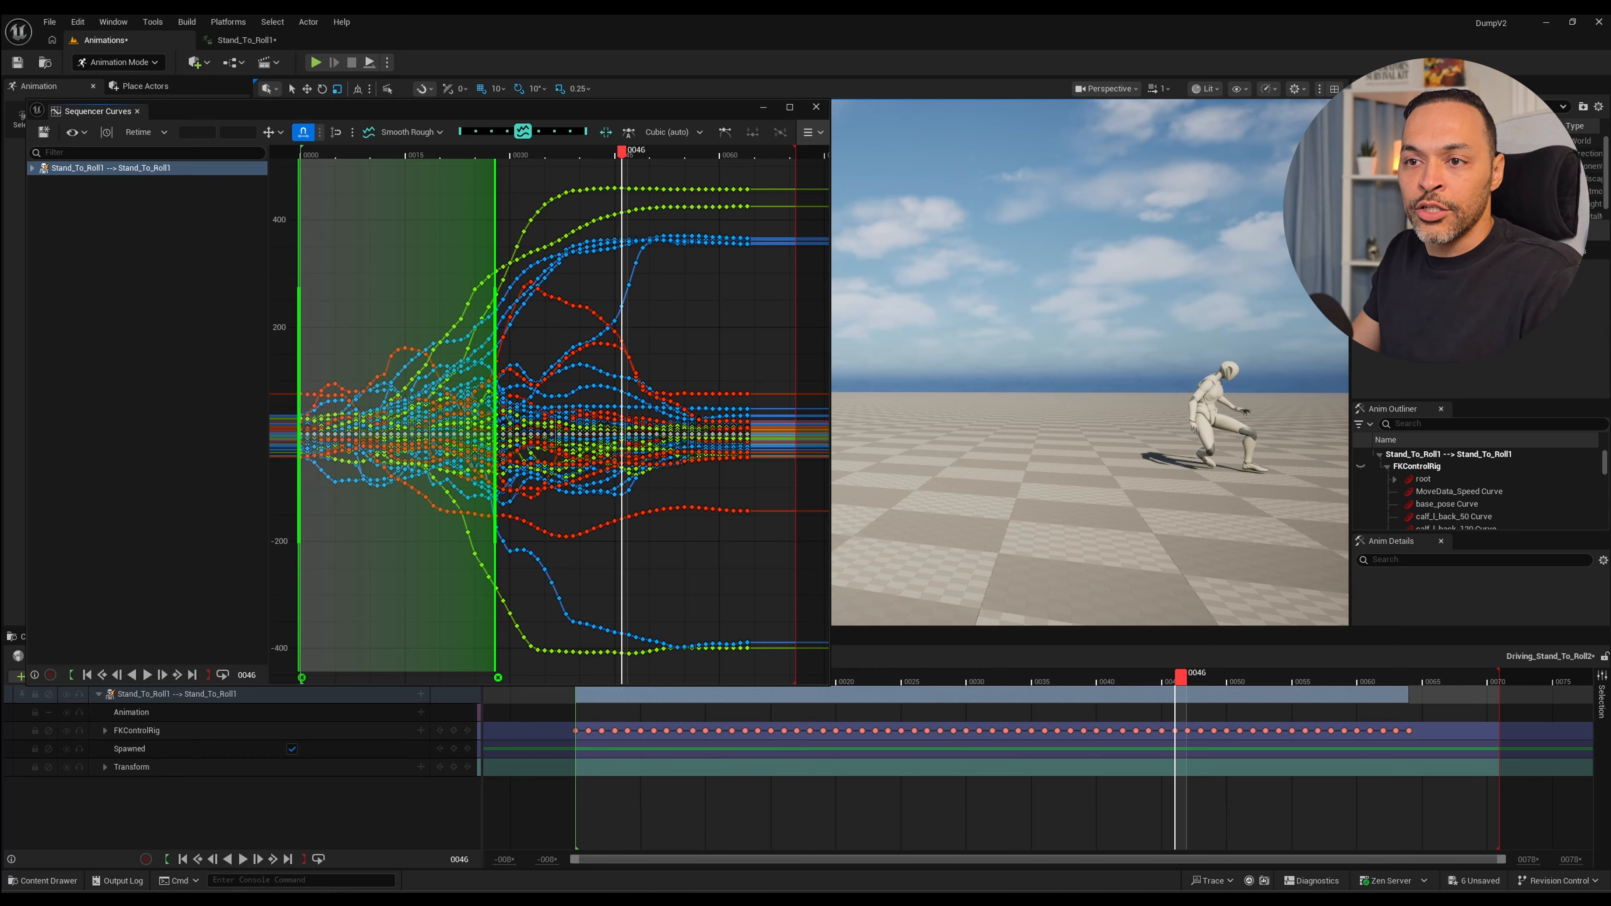
drag(622, 152, 328, 152)
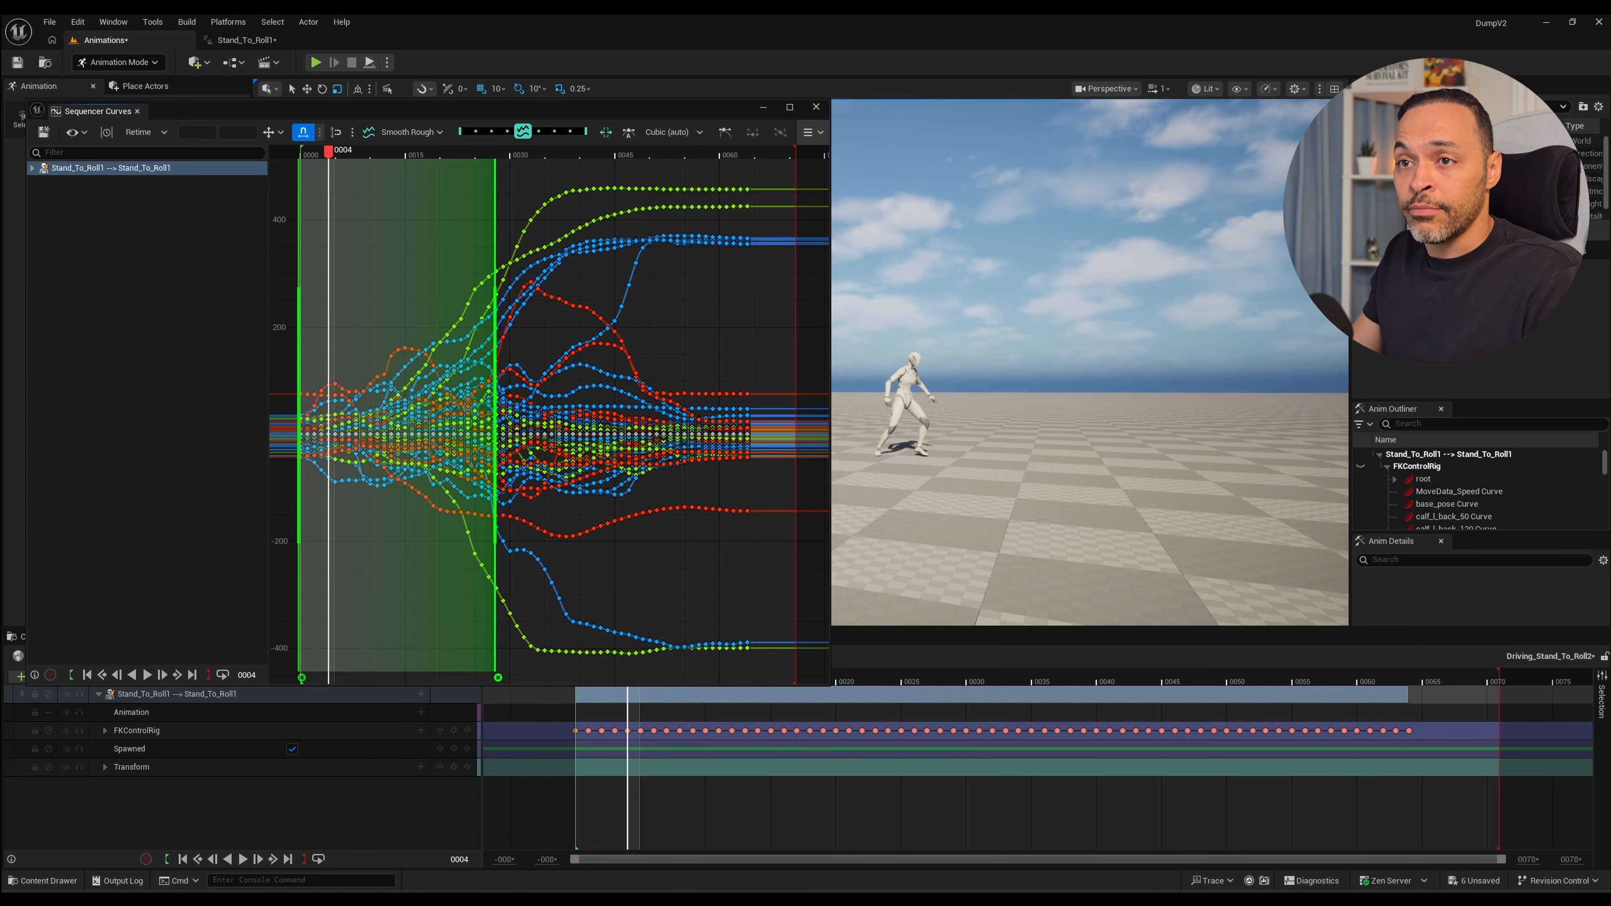
Remove both Retime anchors and switch the curve editor back to the Selection tool.
key(ctrl+z)
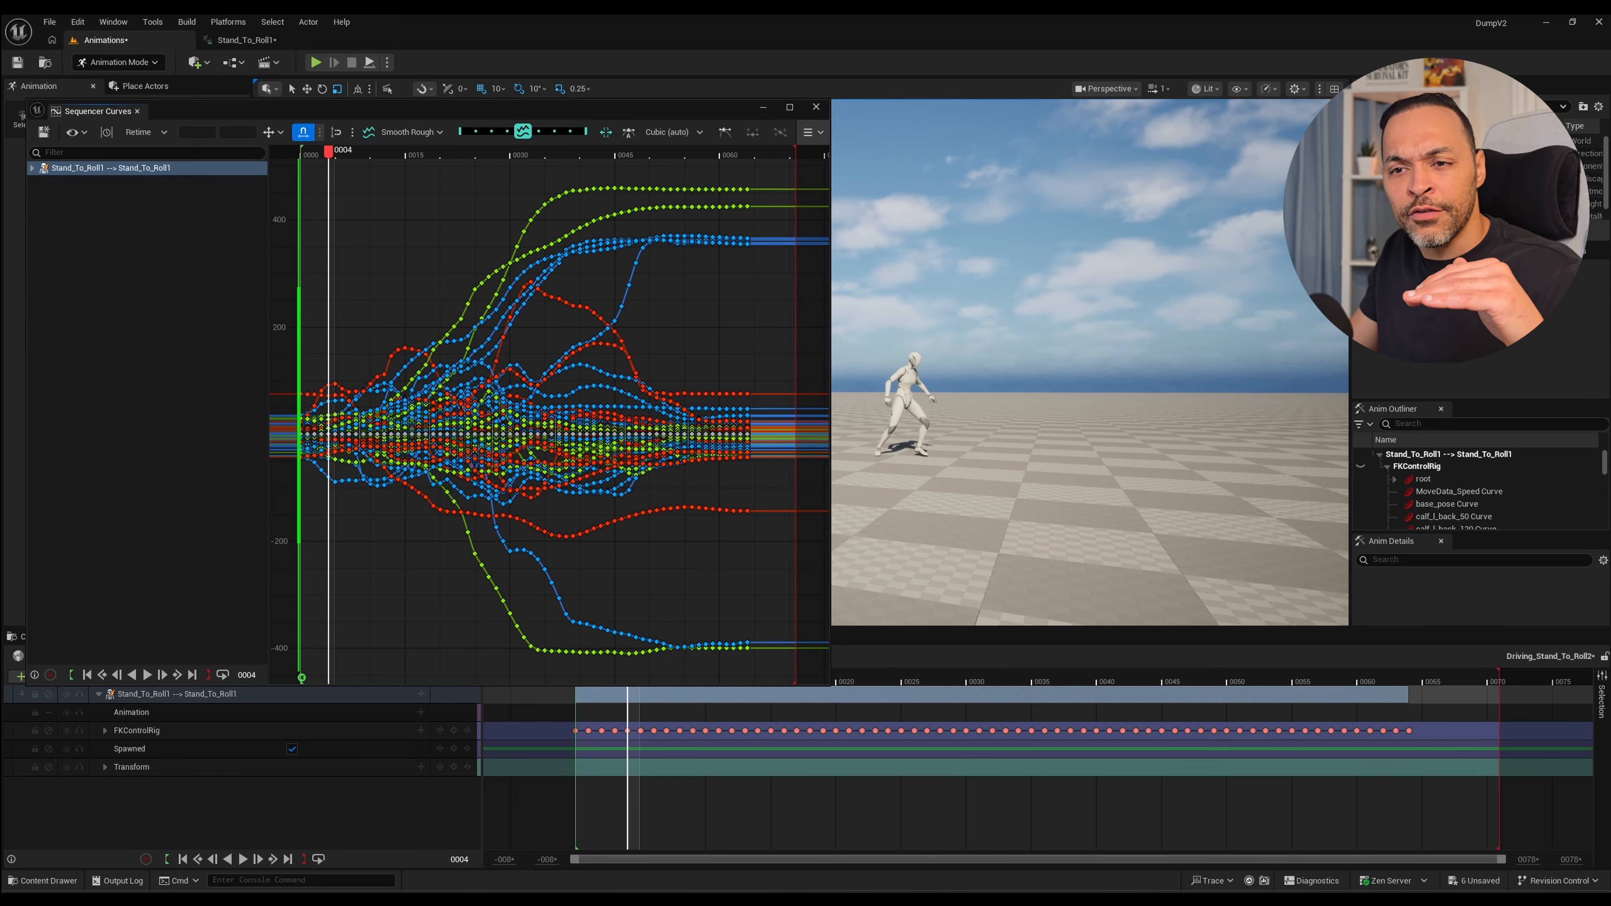
key(ctrl+z)
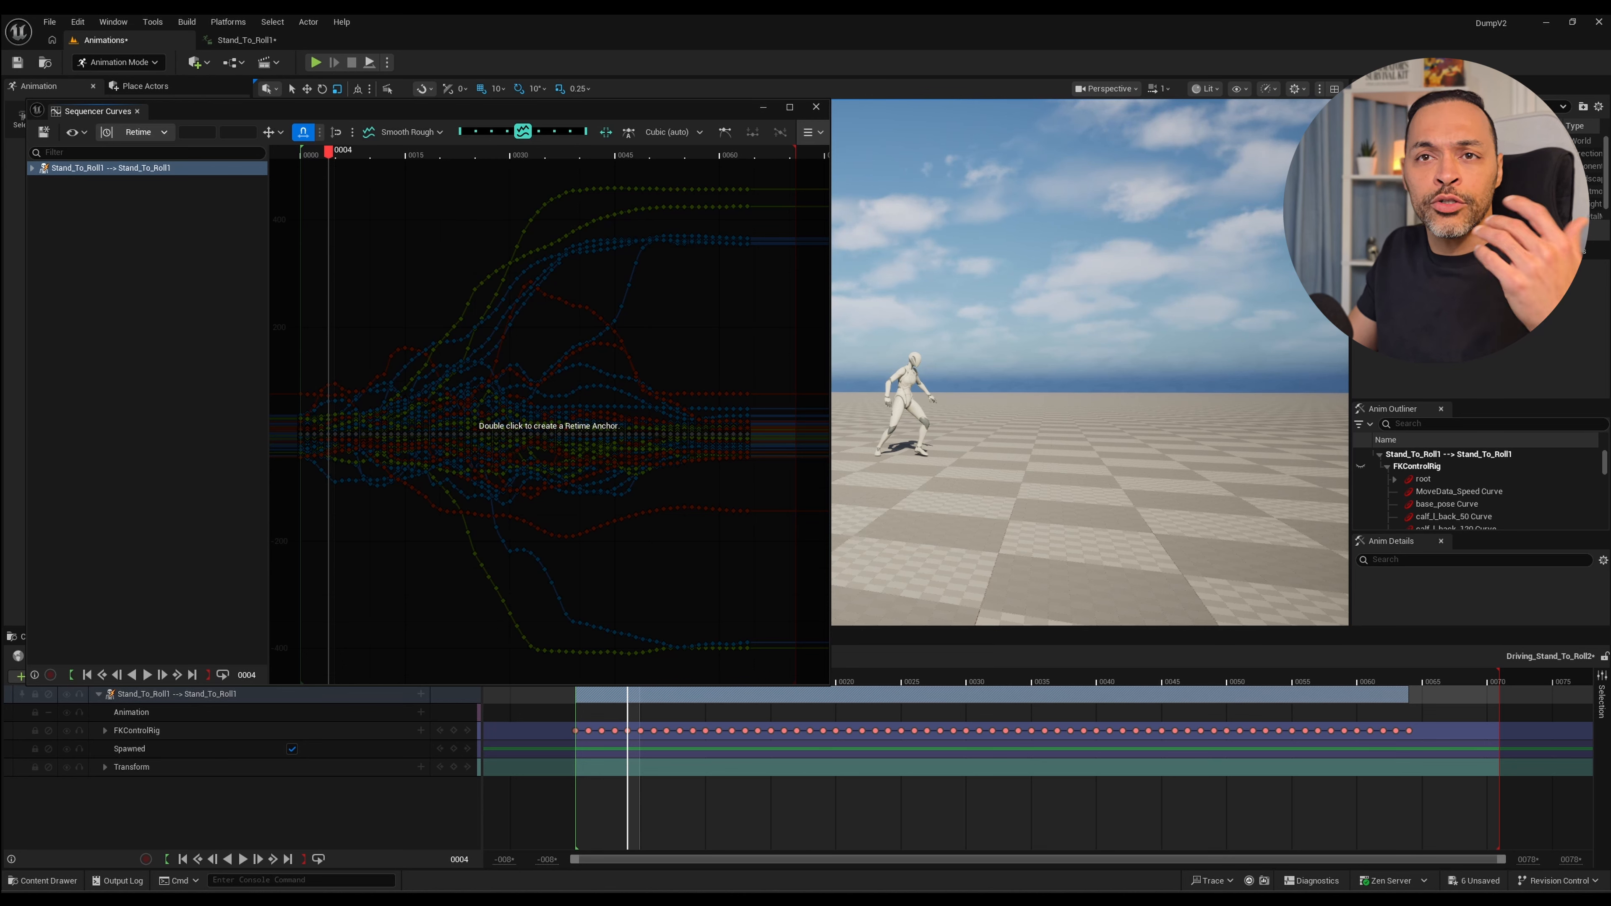
click(146, 132)
click(158, 152)
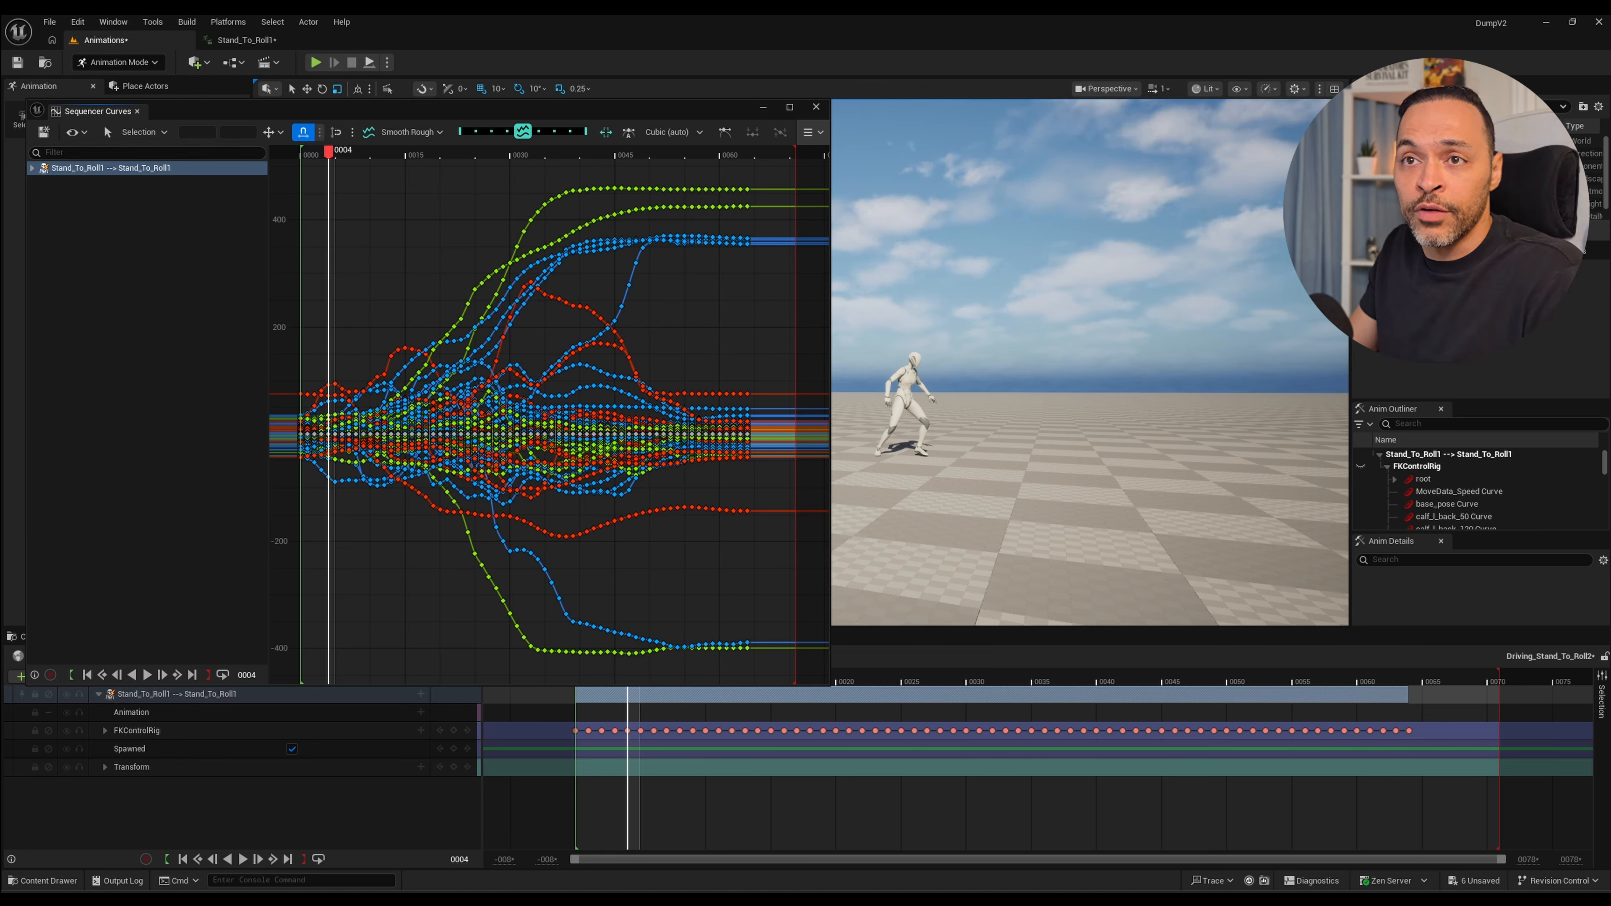
Replay the retimed roll from frame 0 and scrub through its opening frames to judge how quickly it starts.
drag(328, 152, 594, 152)
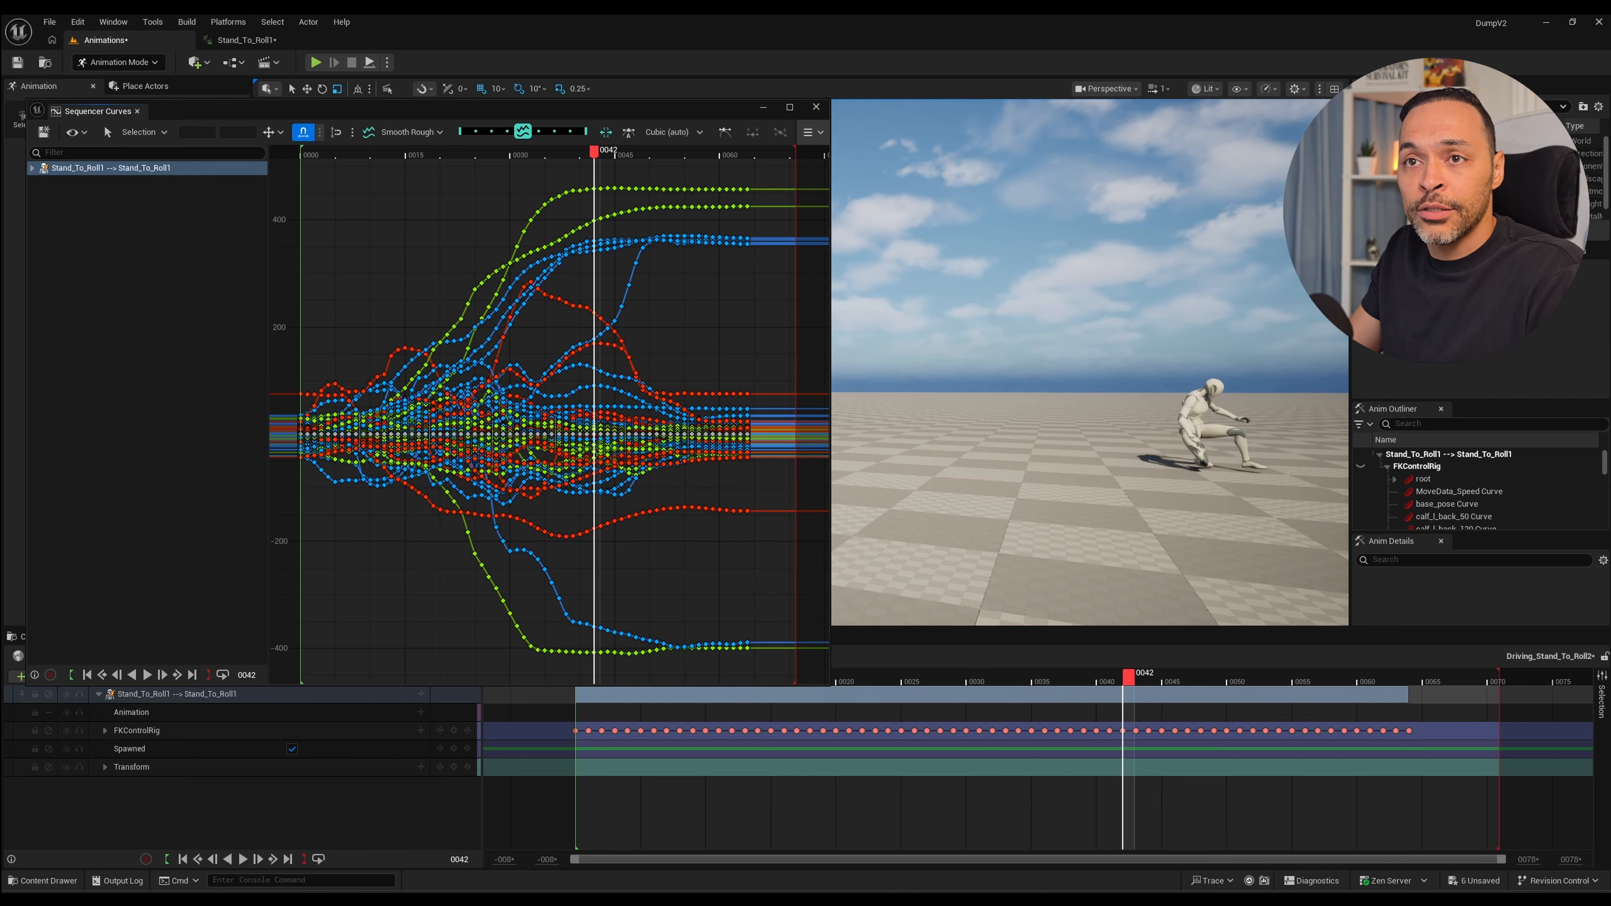
key(Up)
key(space)
key(space)
key(Up)
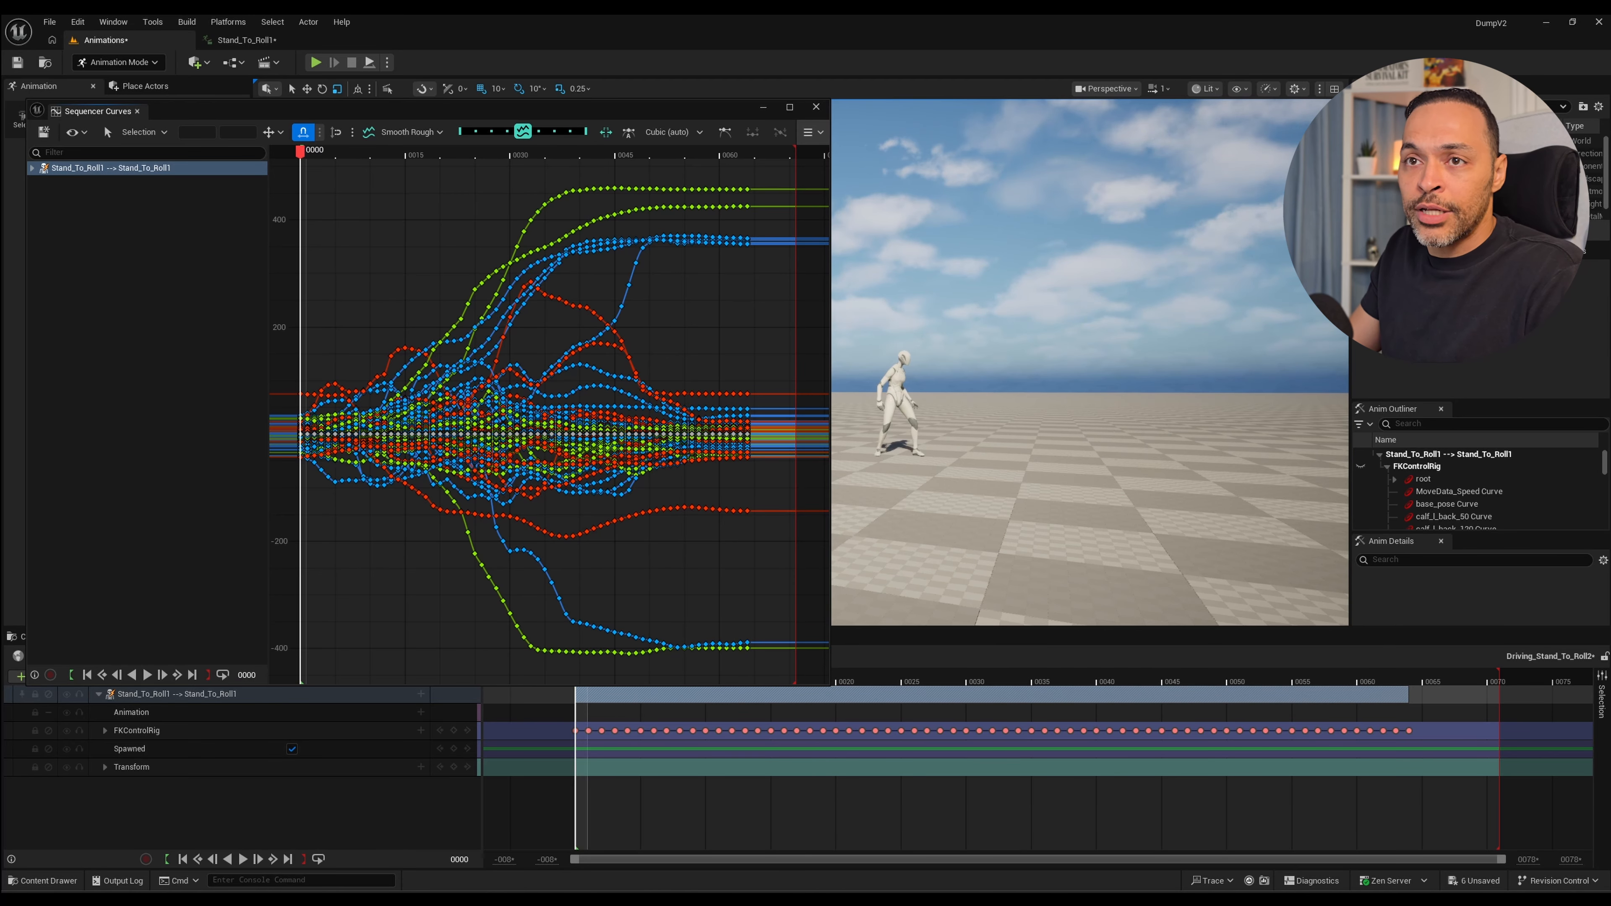
drag(300, 153, 356, 153)
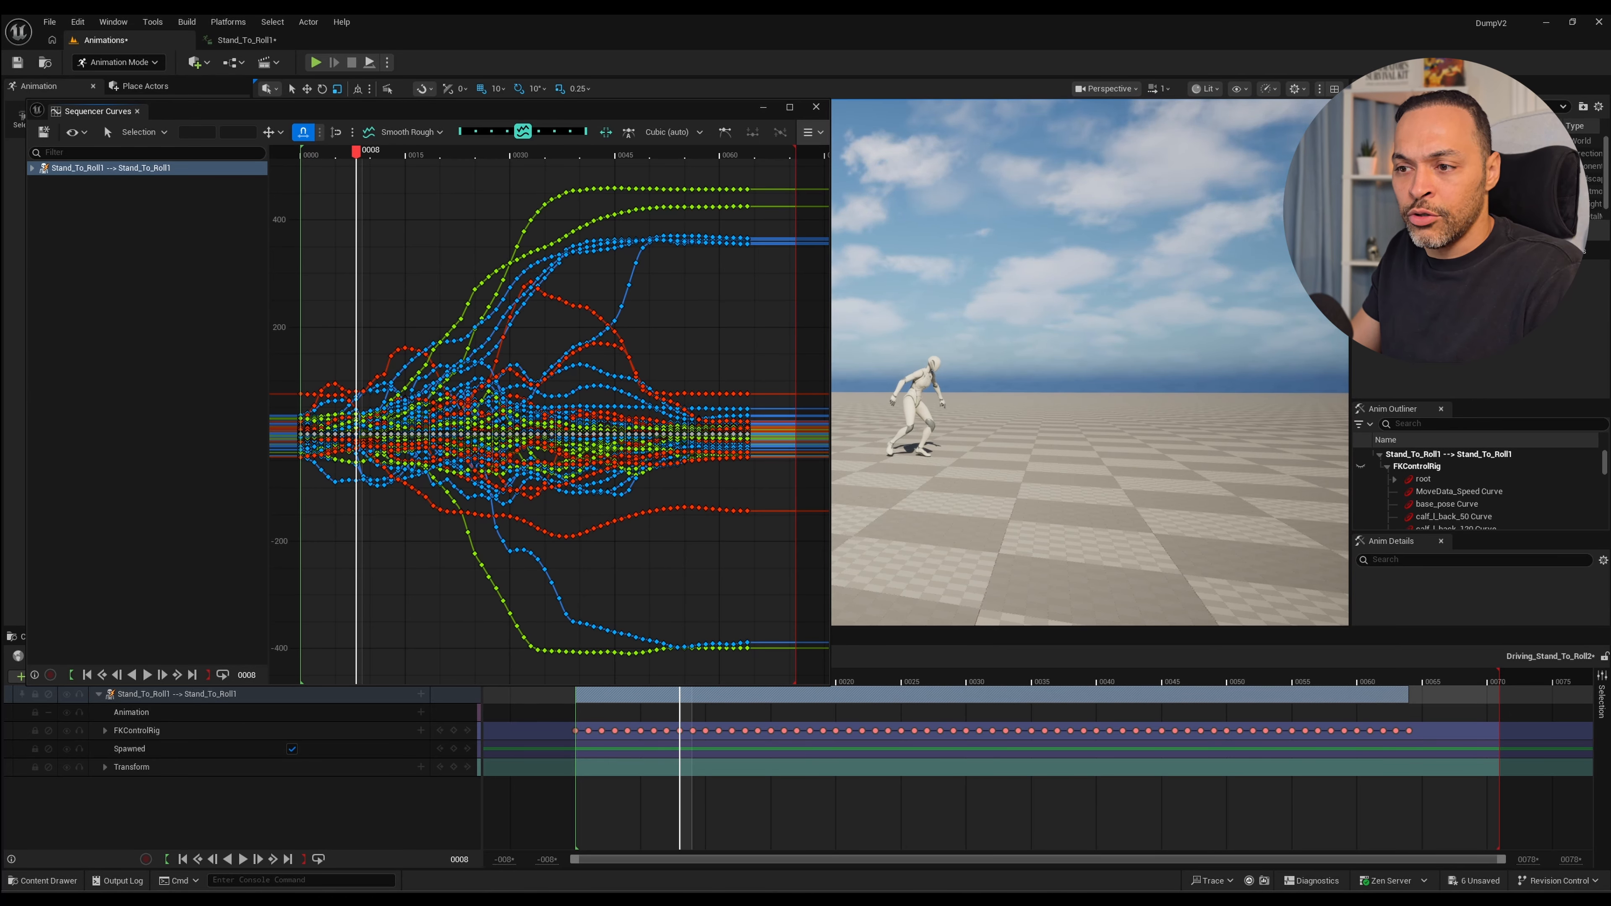
Shrink the curve editor window to uncover Sequencer and scrub frames 0 to 8 for slow opening movement to cut.
drag(830, 686, 783, 620)
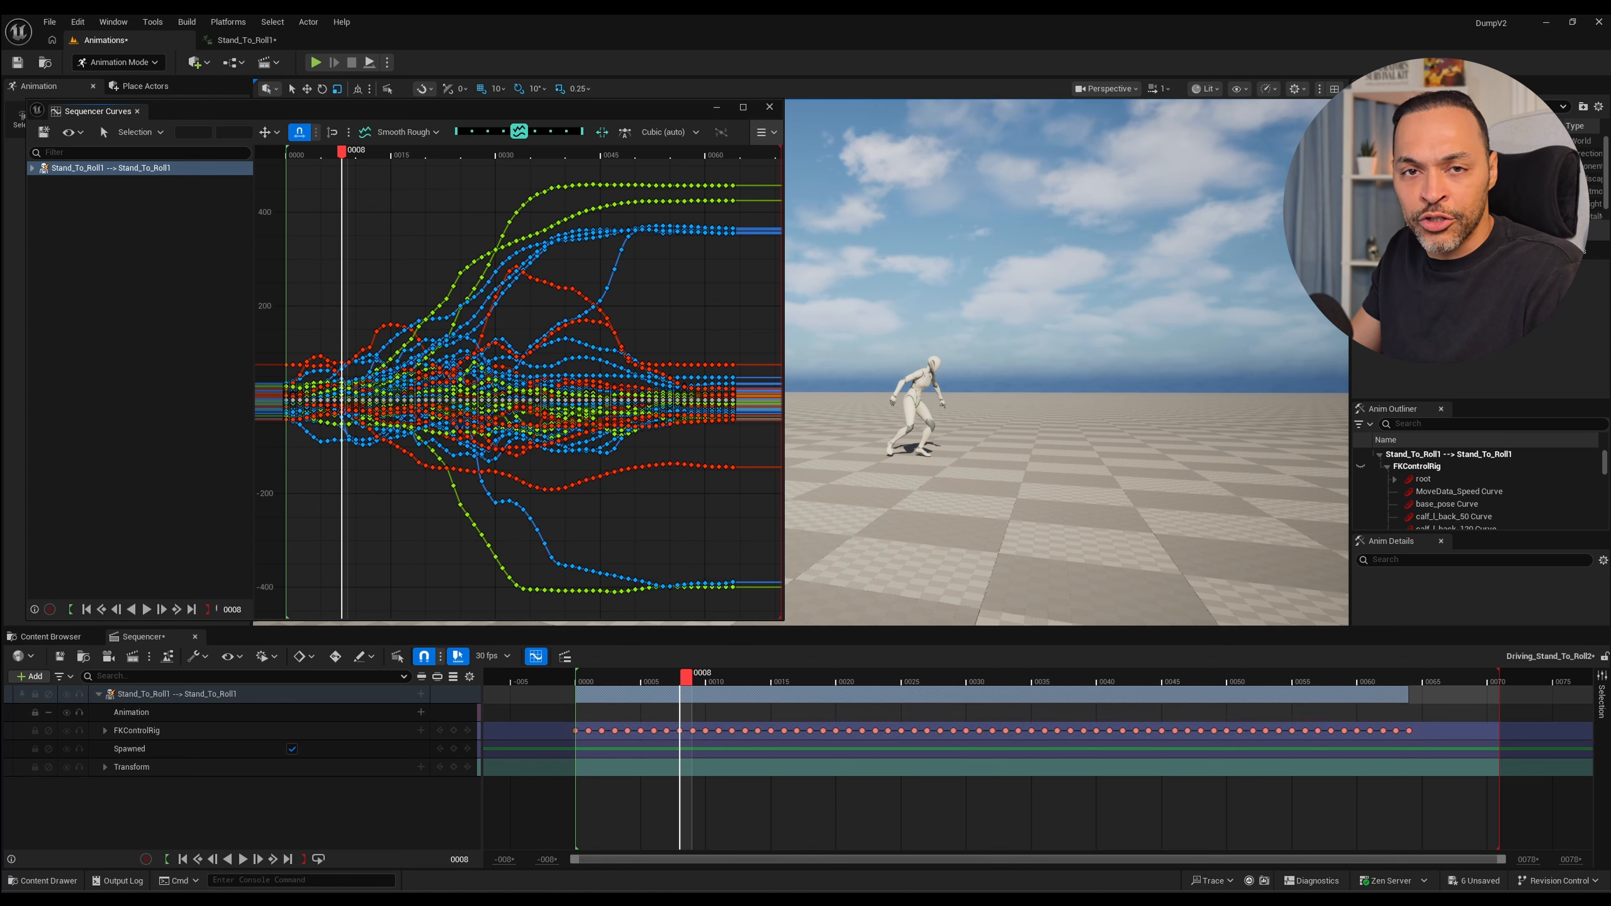
drag(685, 678, 577, 678)
key(space)
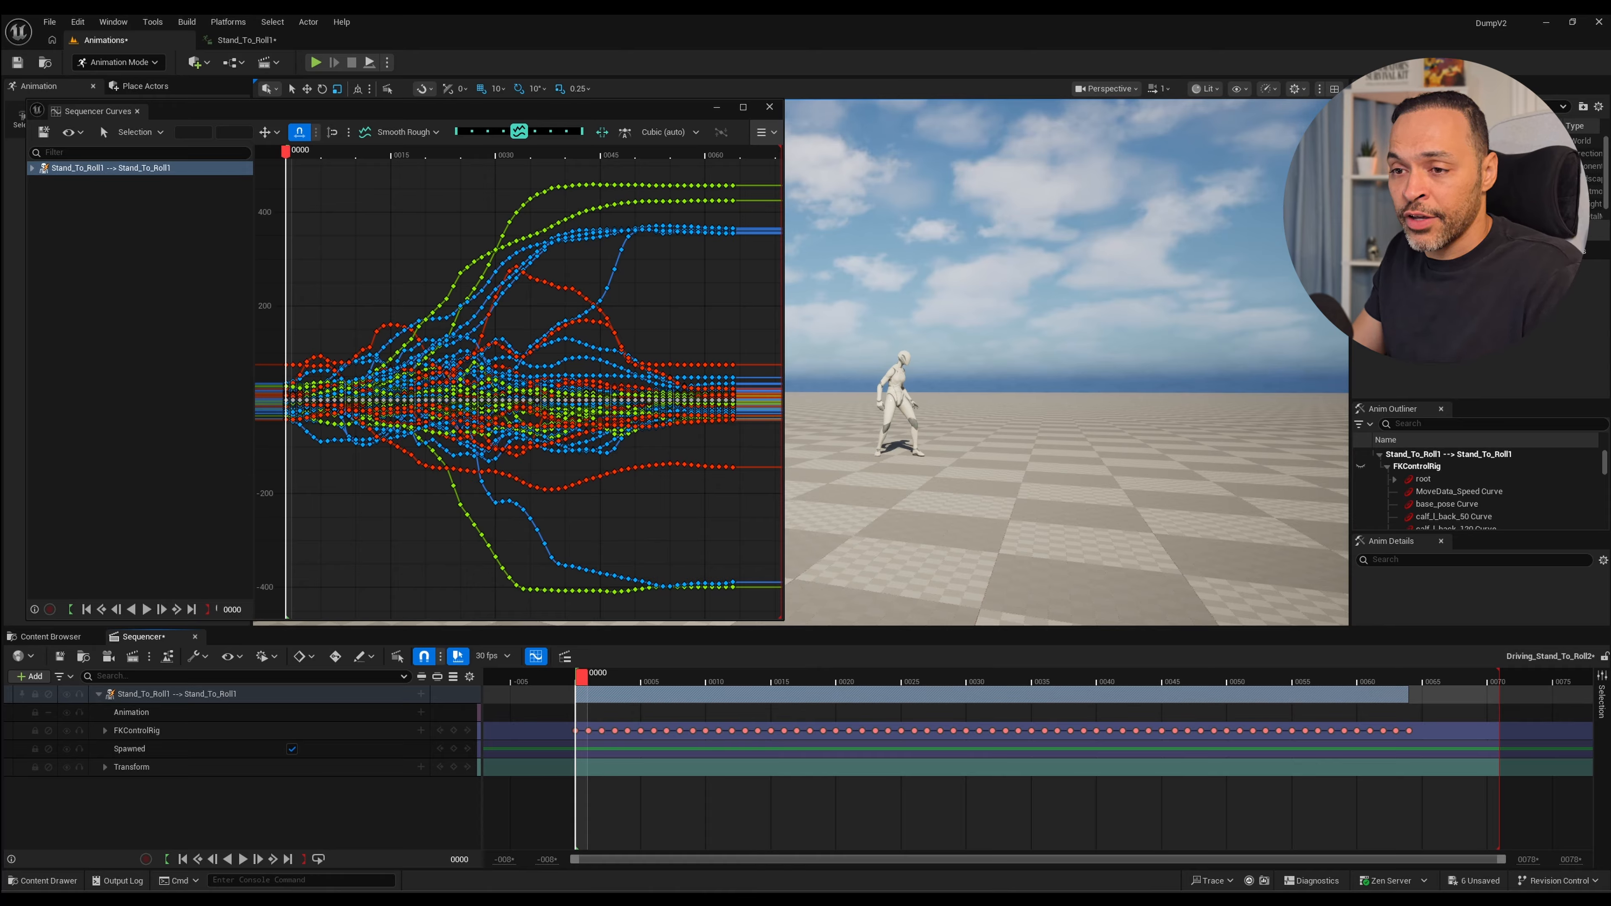
mouse_move(618, 678)
mouse_down()
mouse_move(577, 678)
mouse_move(699, 695)
mouse_move(621, 695)
mouse_move(631, 677)
mouse_move(592, 678)
mouse_move(605, 678)
mouse_up()
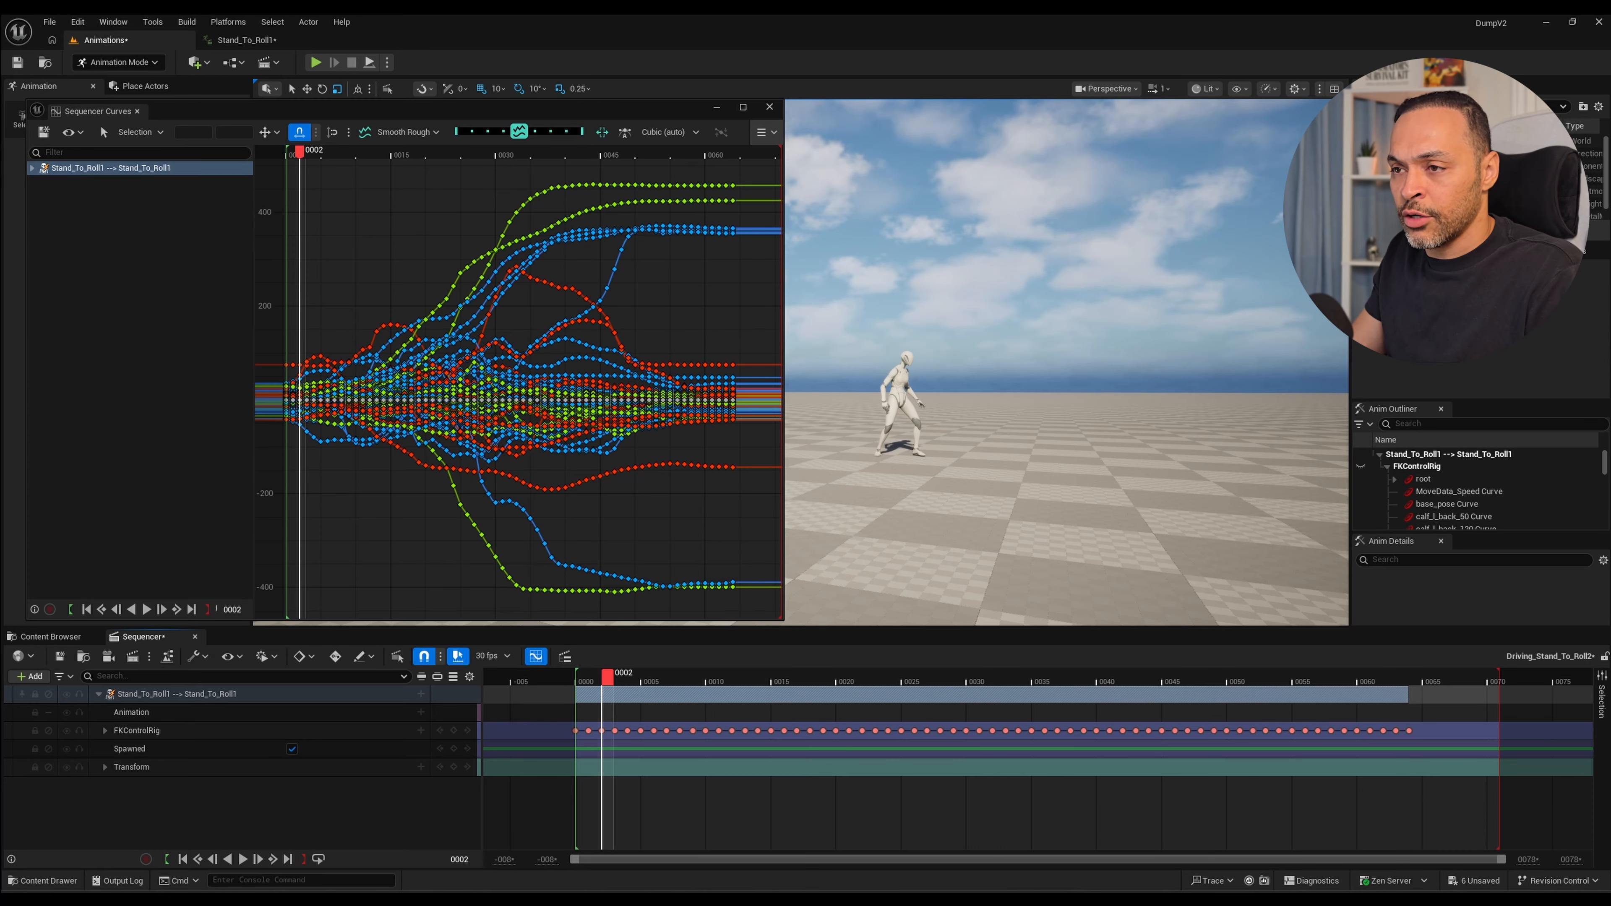
drag(605, 677, 659, 678)
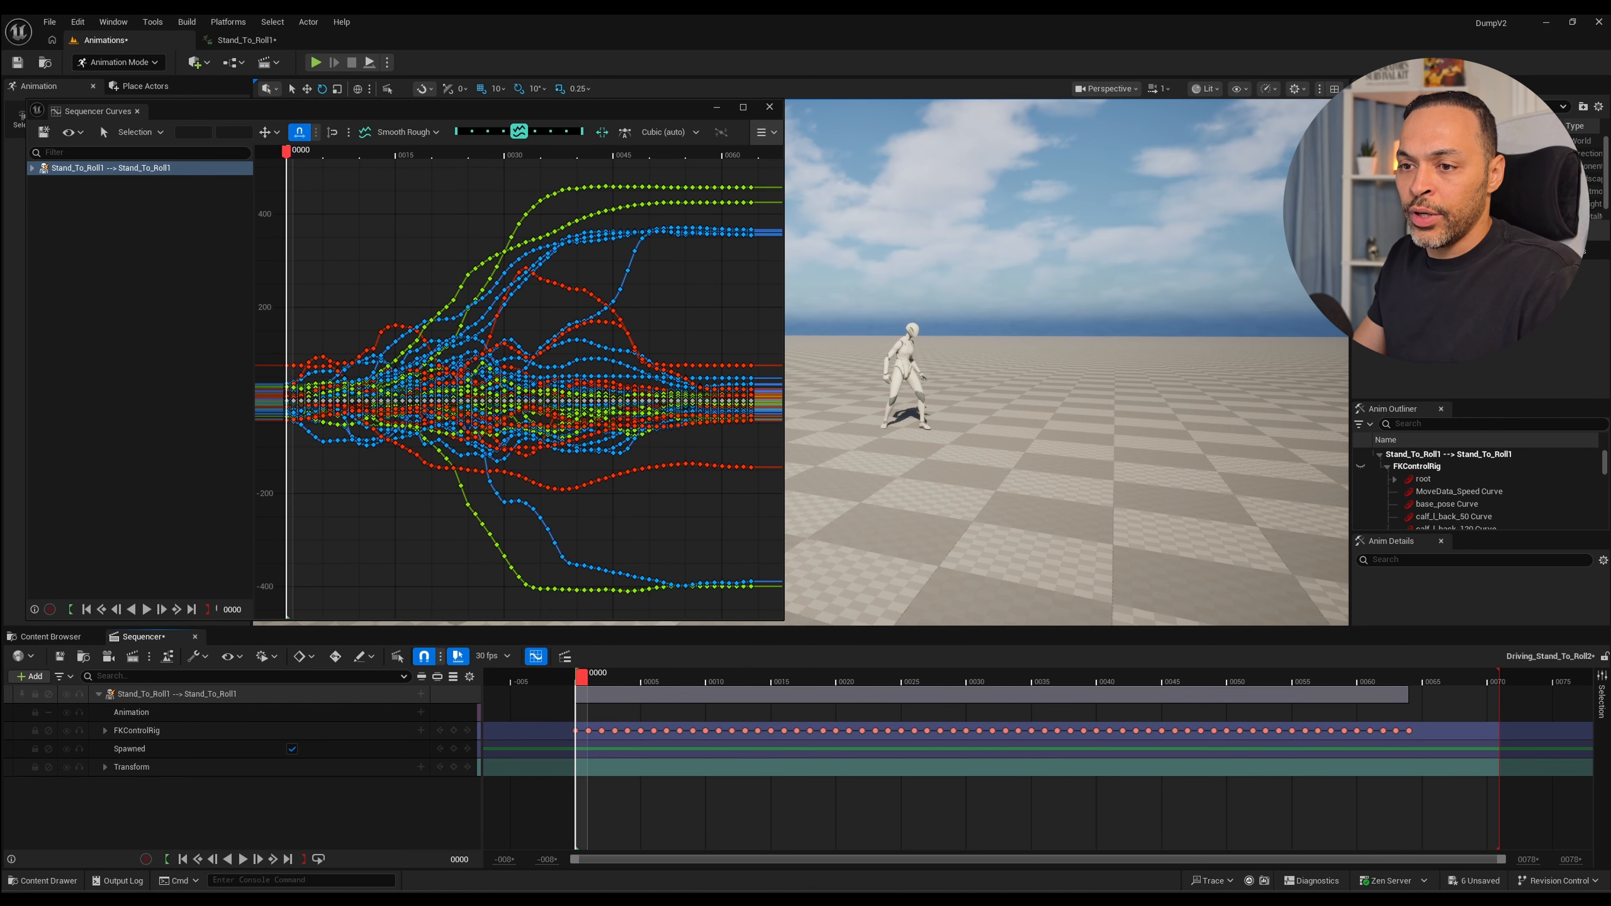
key(space)
key(space)
drag(686, 676, 671, 677)
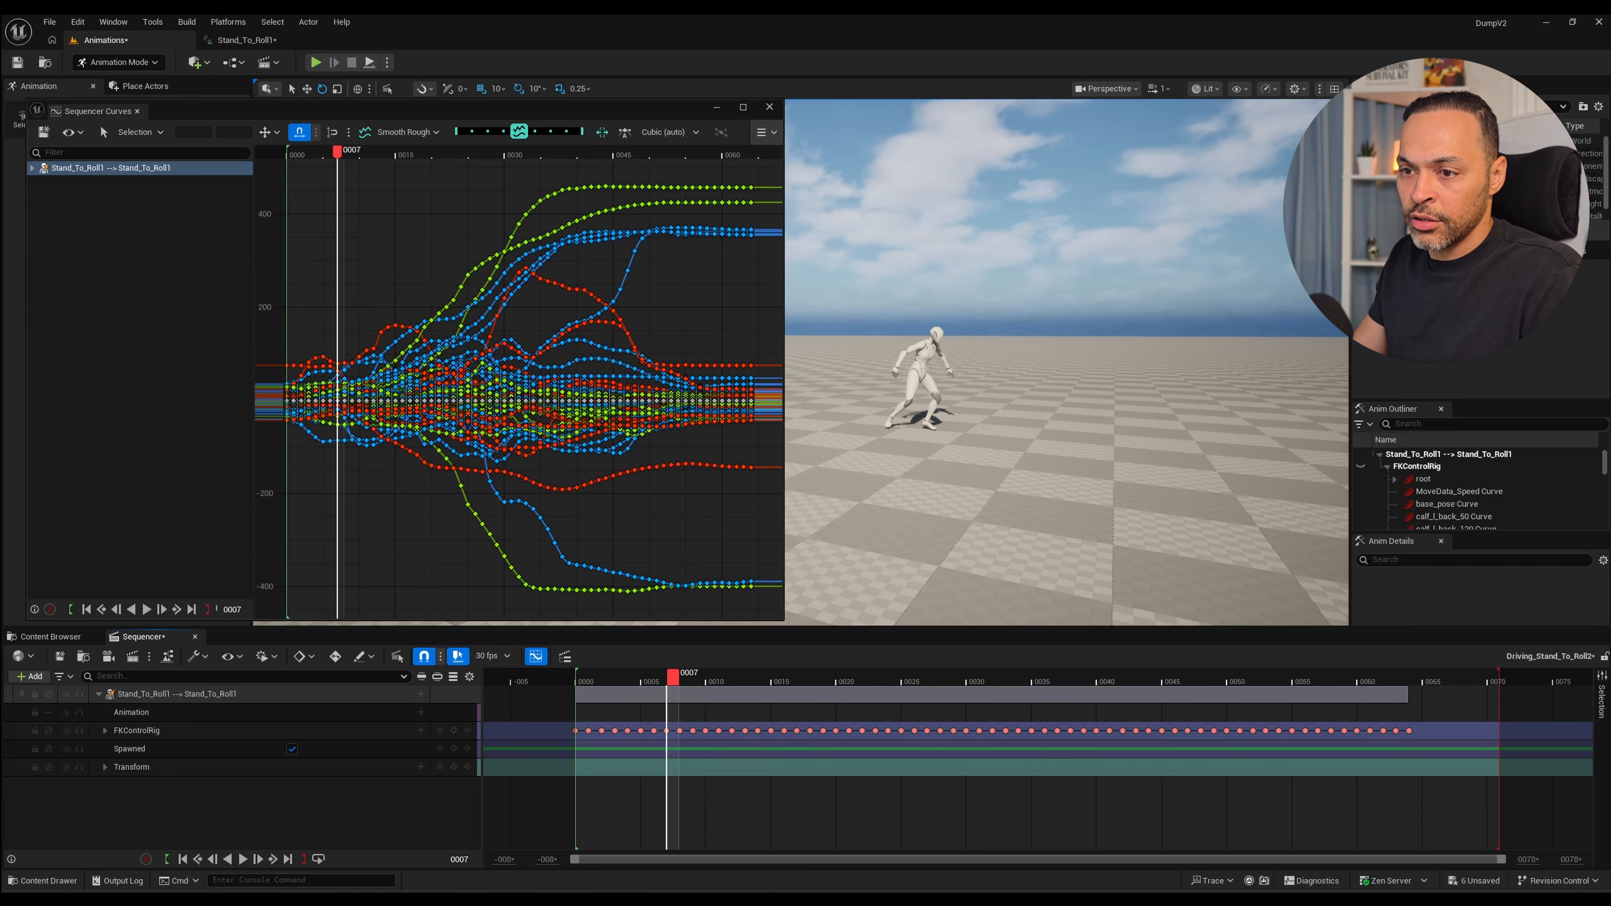
Delete the FKControlRig keys from frames 1 to 7 and shift all remaining keys after frame 0 four frames earlier.
drag(641, 774, 667, 735)
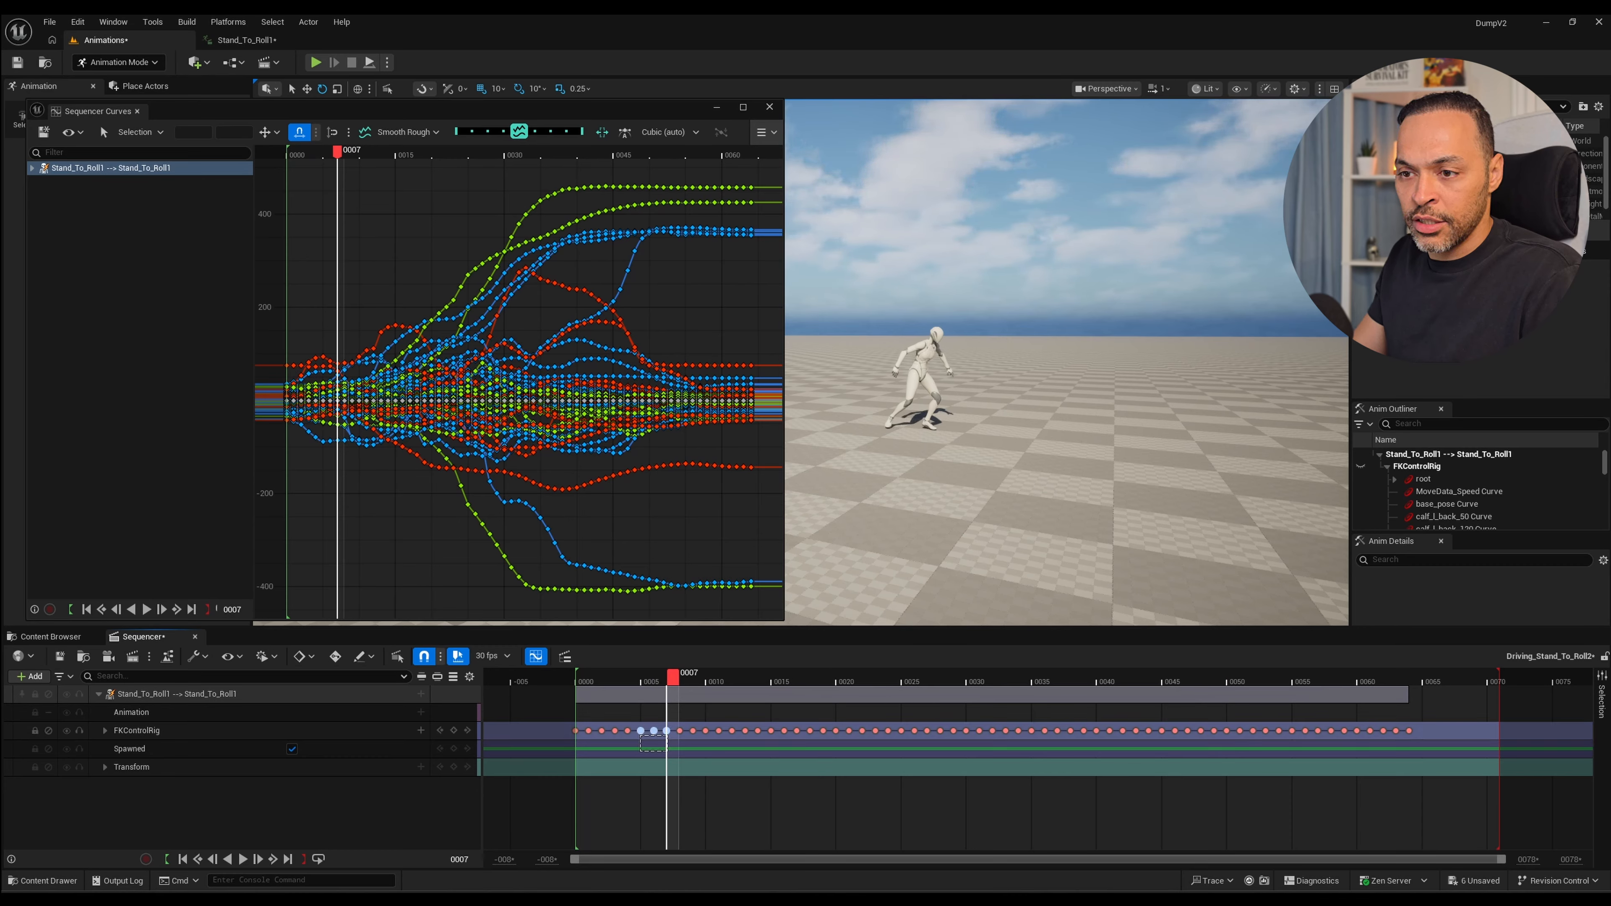
key(Delete)
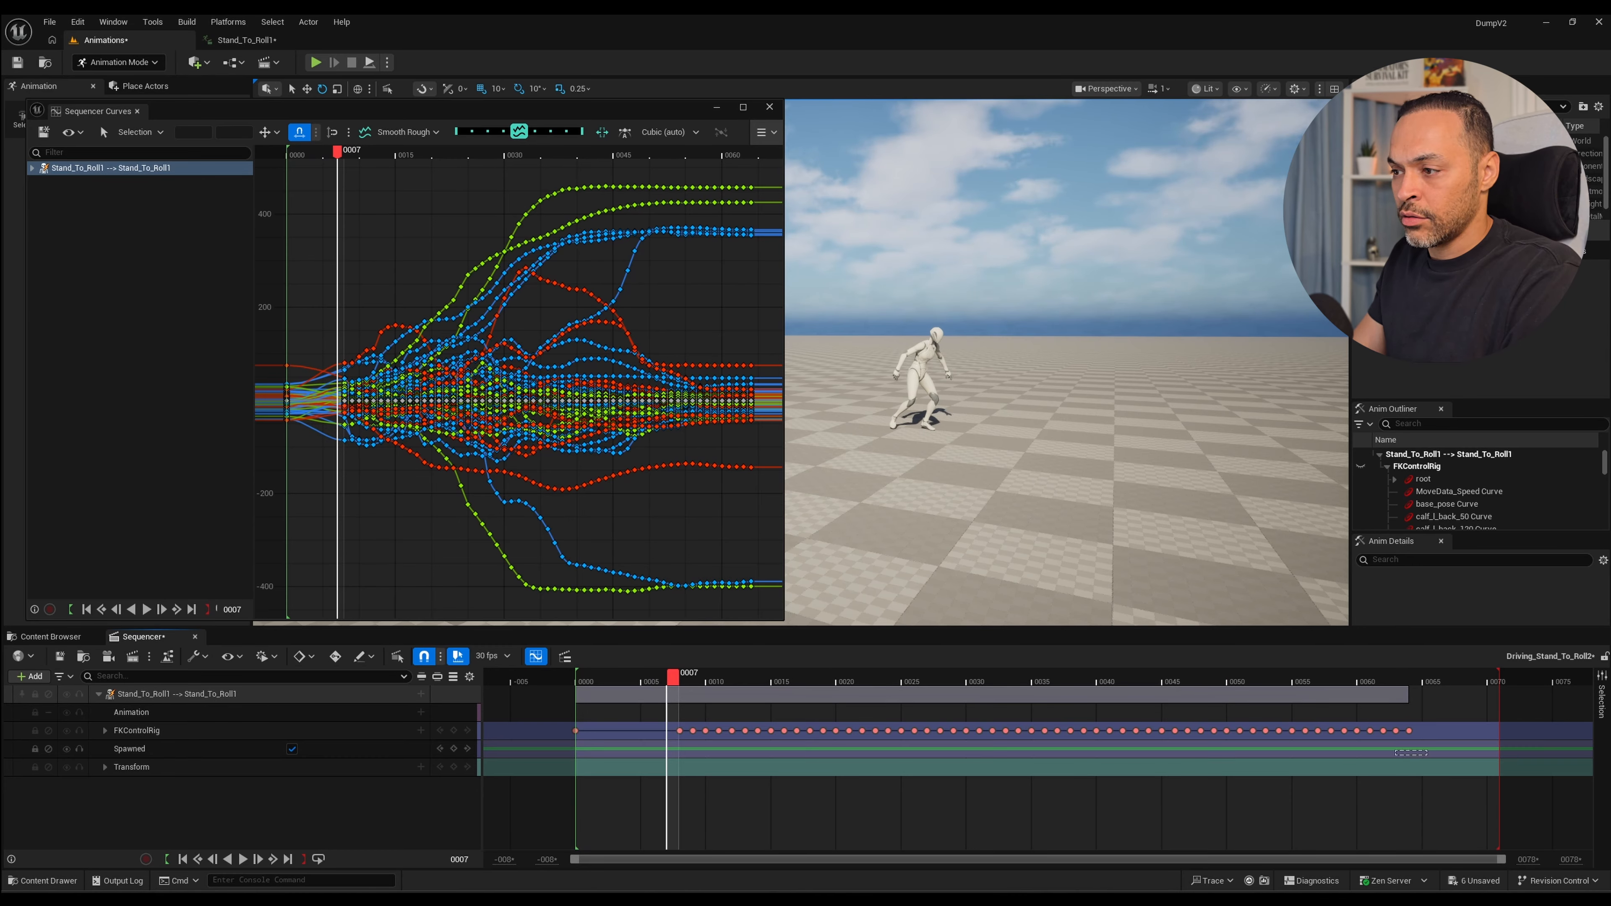
drag(1428, 755, 576, 677)
Replay the shortened roll from frame 0 and scrub its opening from a second view to check the quicker start.
key(space)
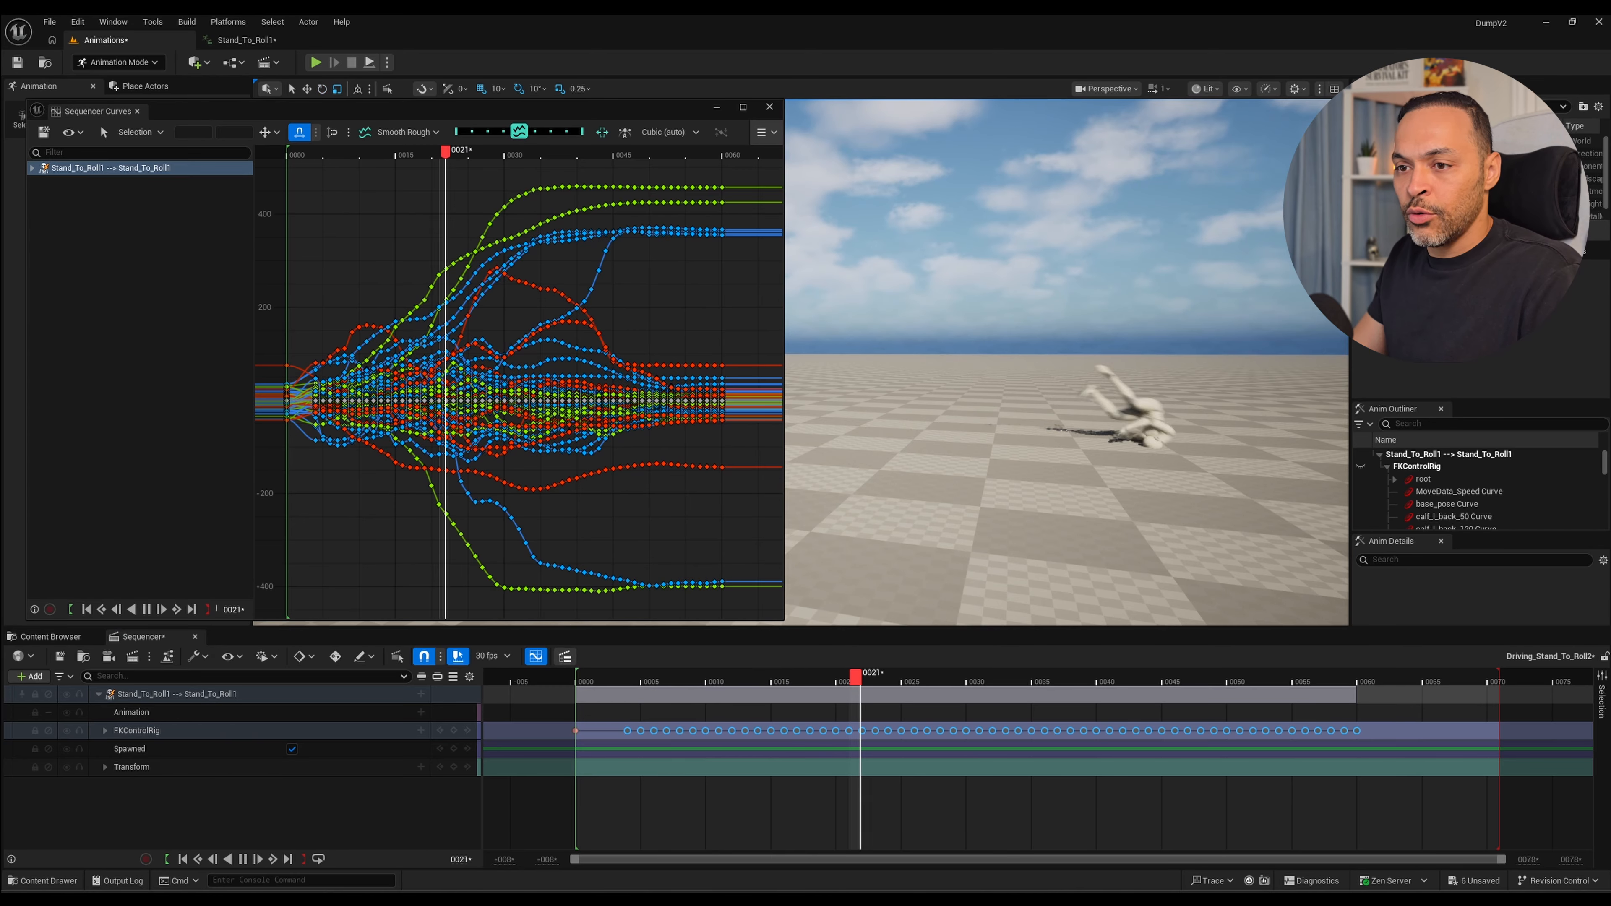
key(space)
mouse_move(595, 678)
mouse_down()
mouse_move(578, 677)
mouse_move(645, 677)
mouse_move(595, 678)
mouse_up()
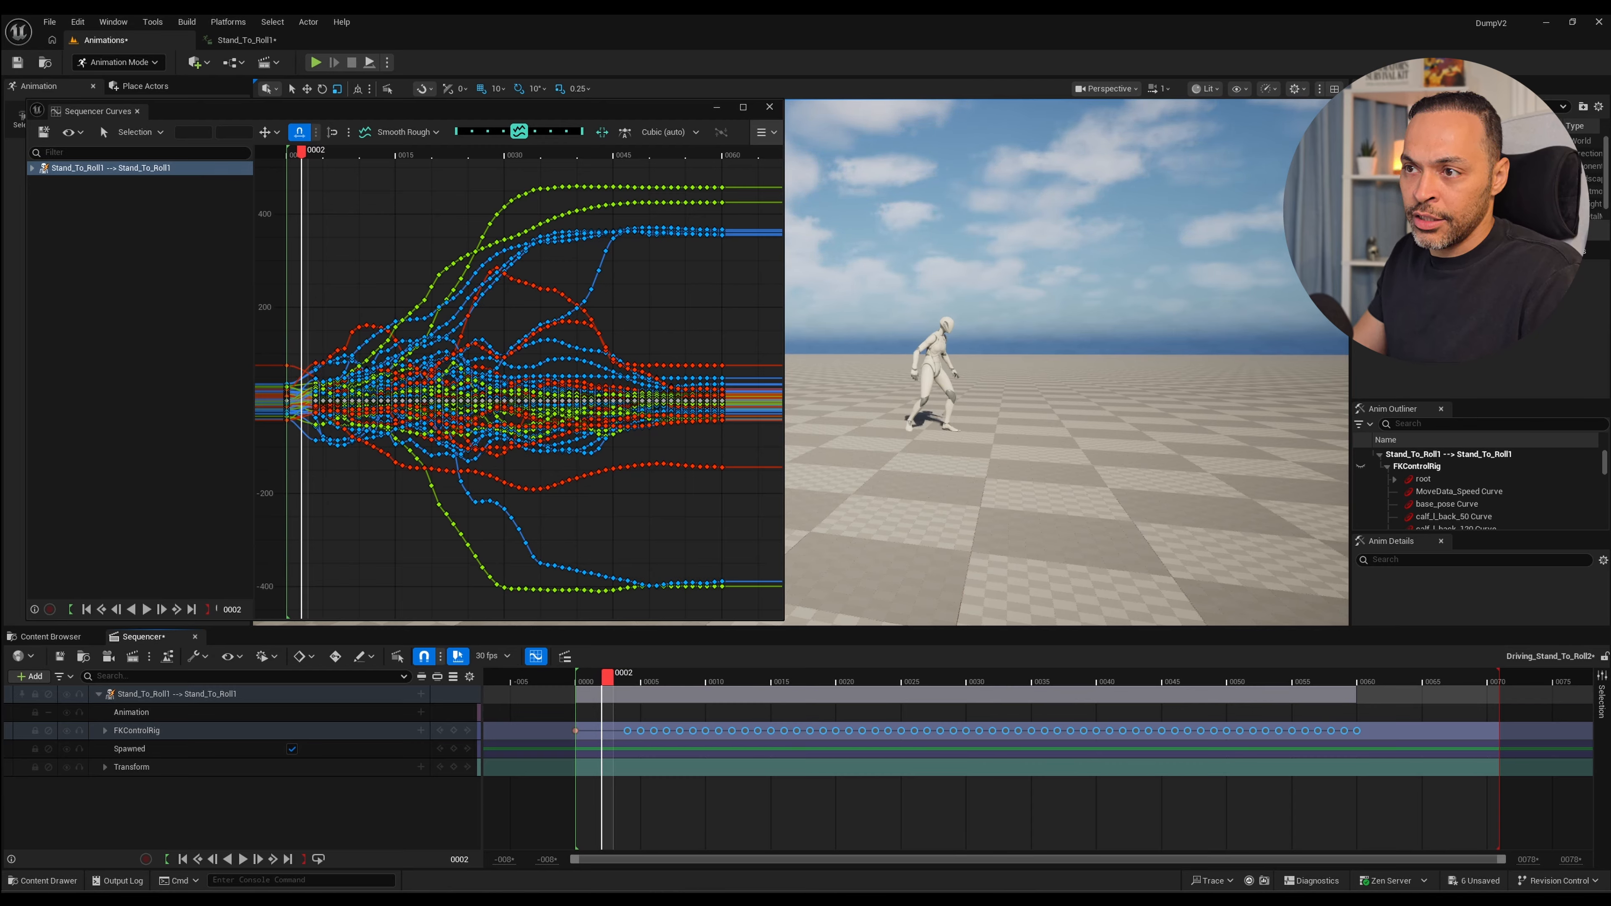
drag(660, 674, 581, 674)
key(space)
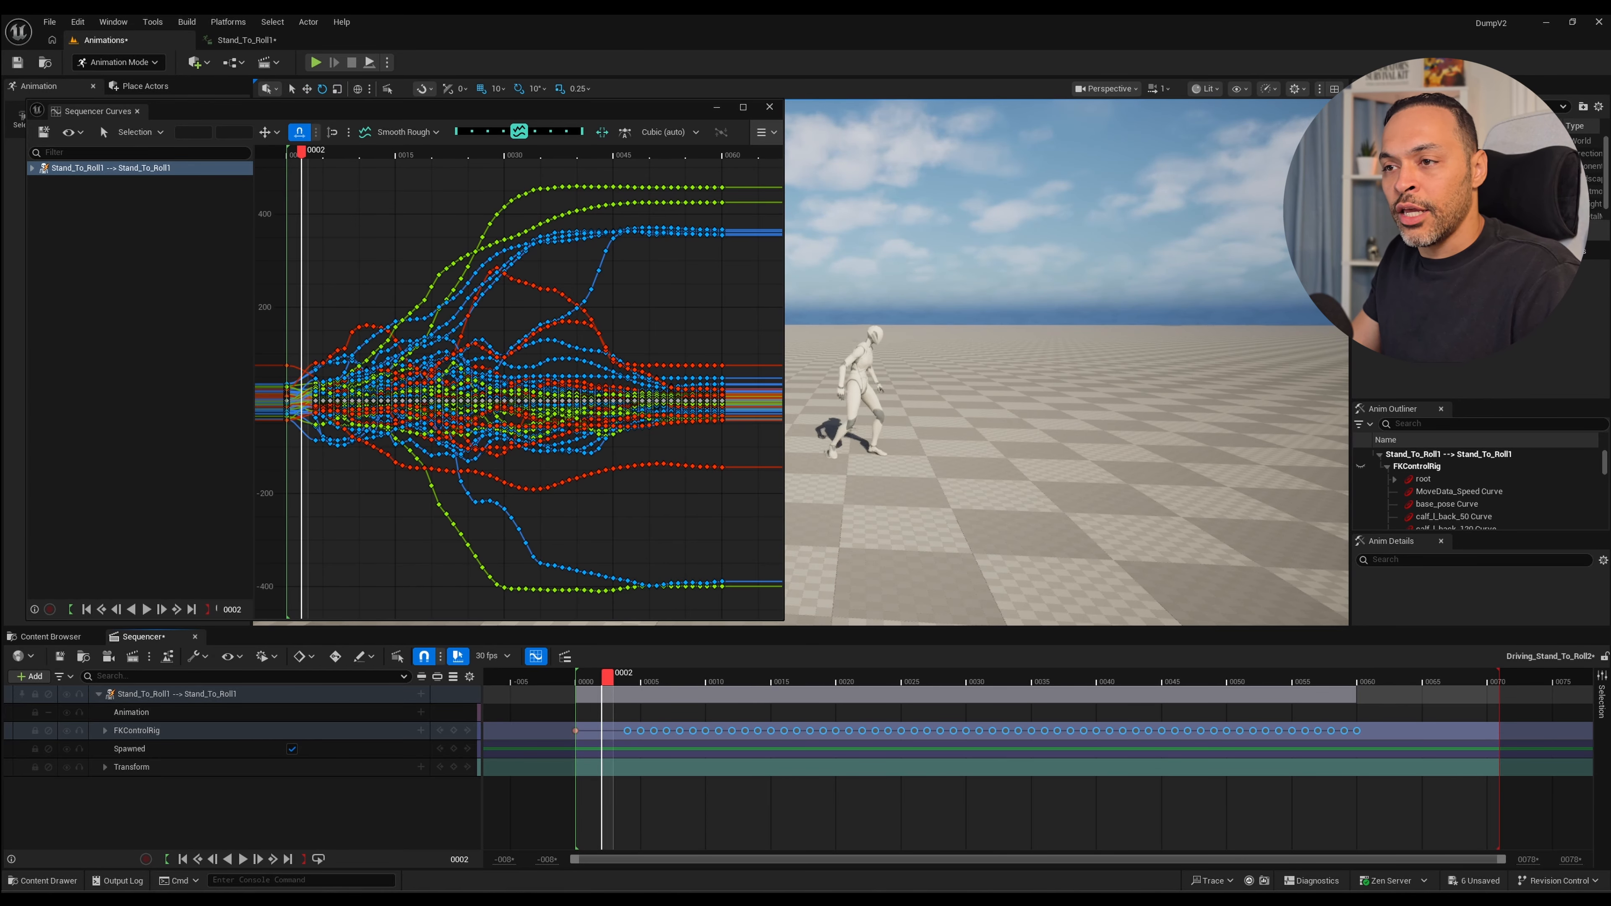
key(space)
drag(789, 677, 751, 677)
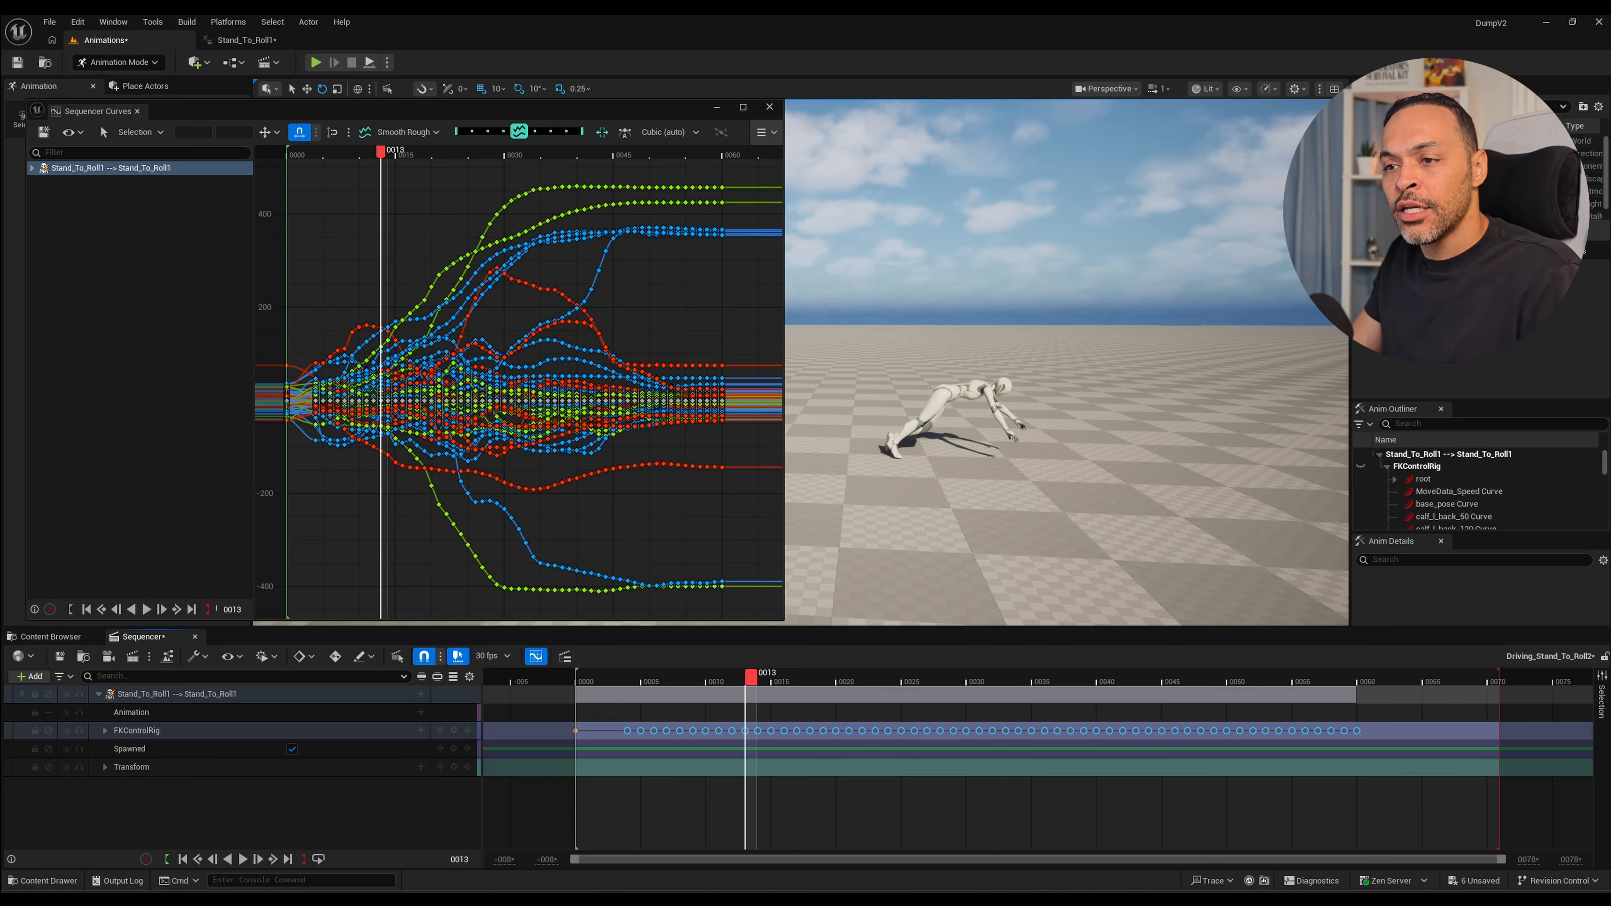
drag(751, 677, 581, 677)
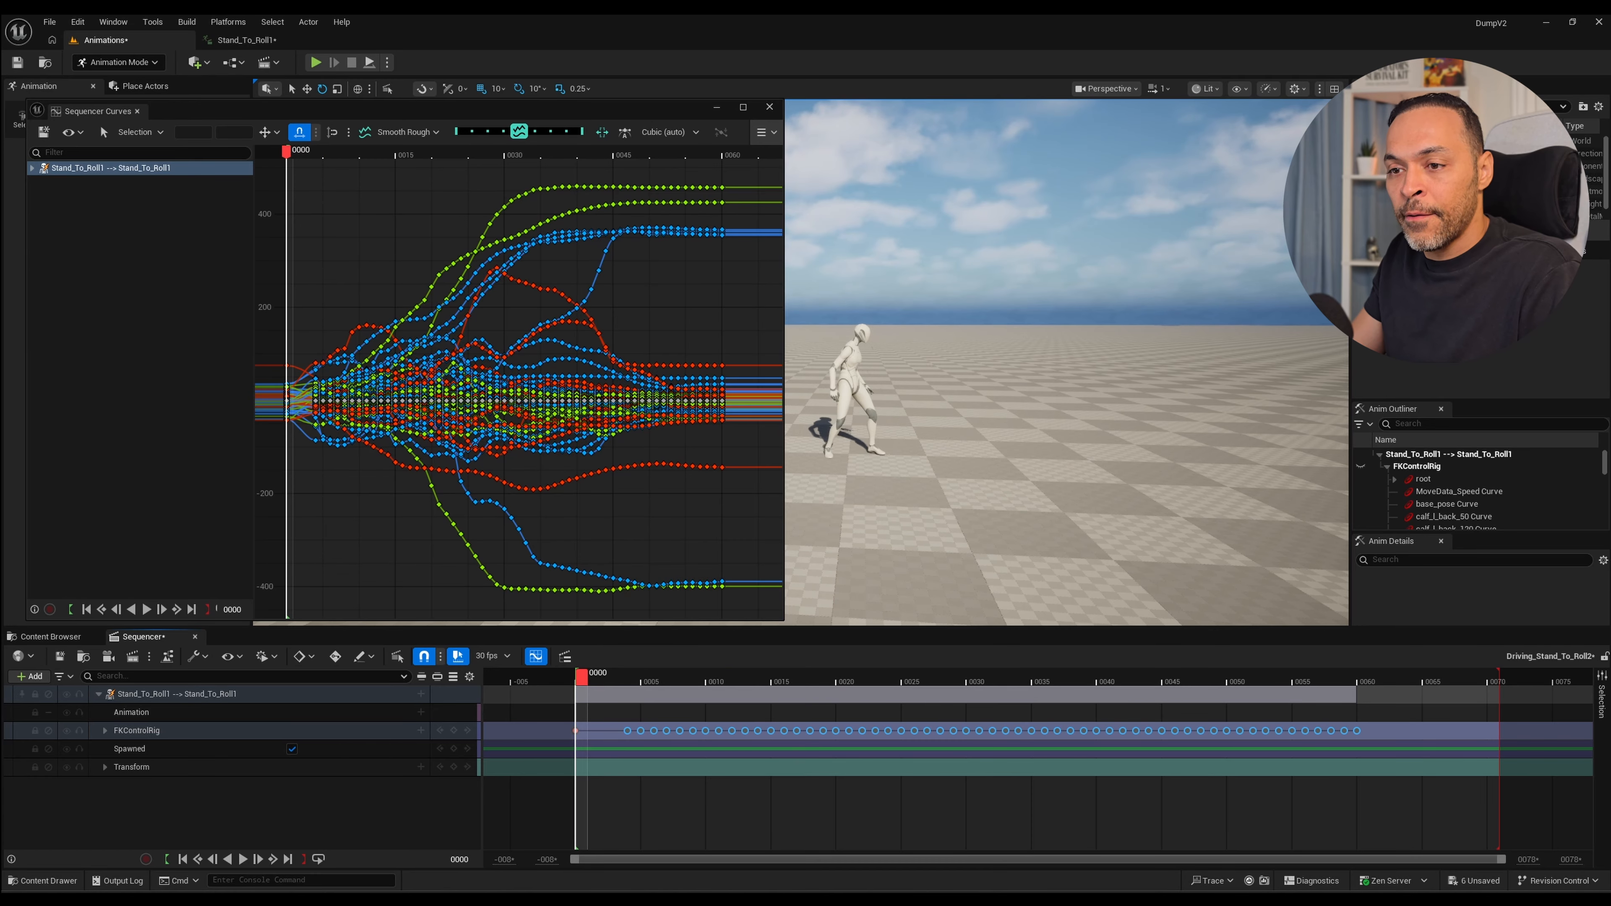
key(space)
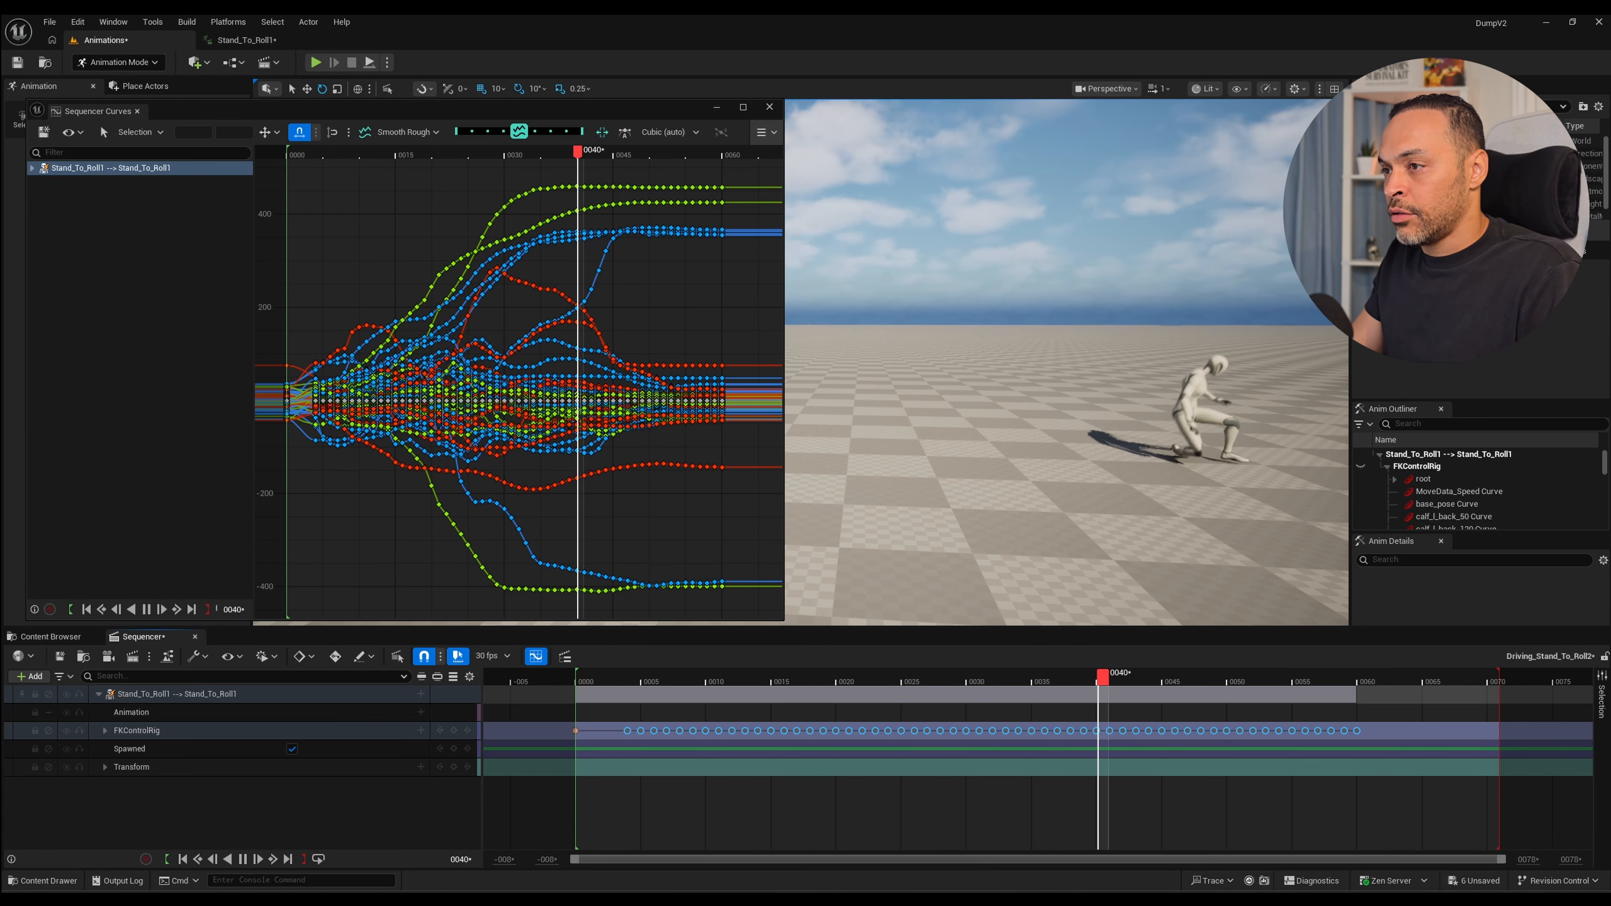
Retime the get-up by adding Retime anchors at frames 40 and 60 and shifting the latter to about frame 57.
scroll(573, 485, down, 1)
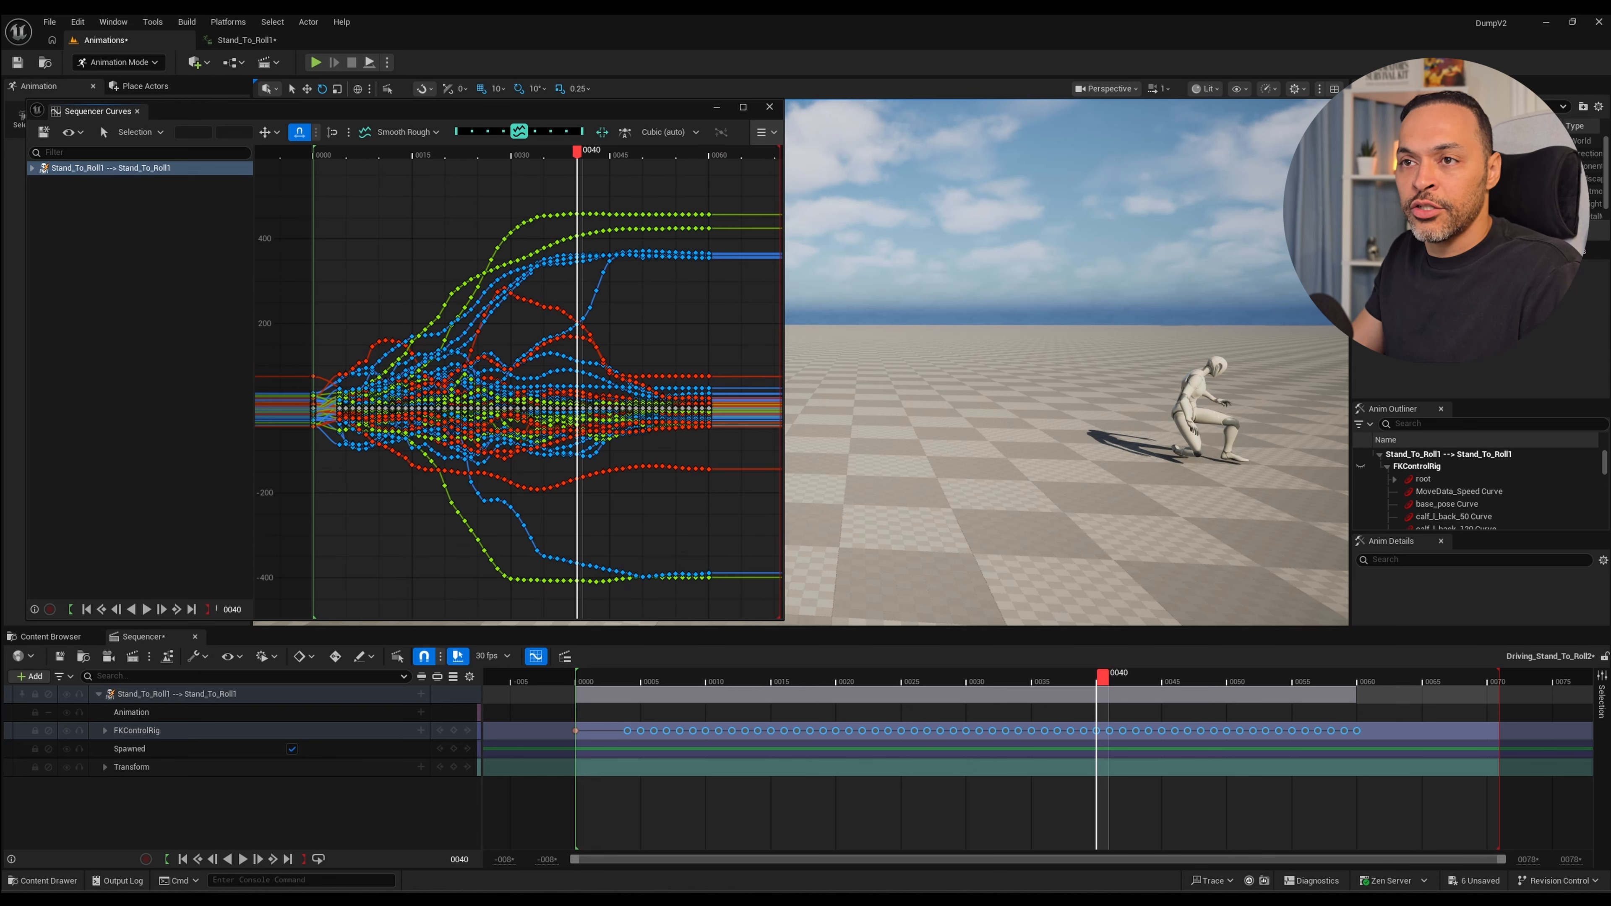
click(140, 132)
click(142, 180)
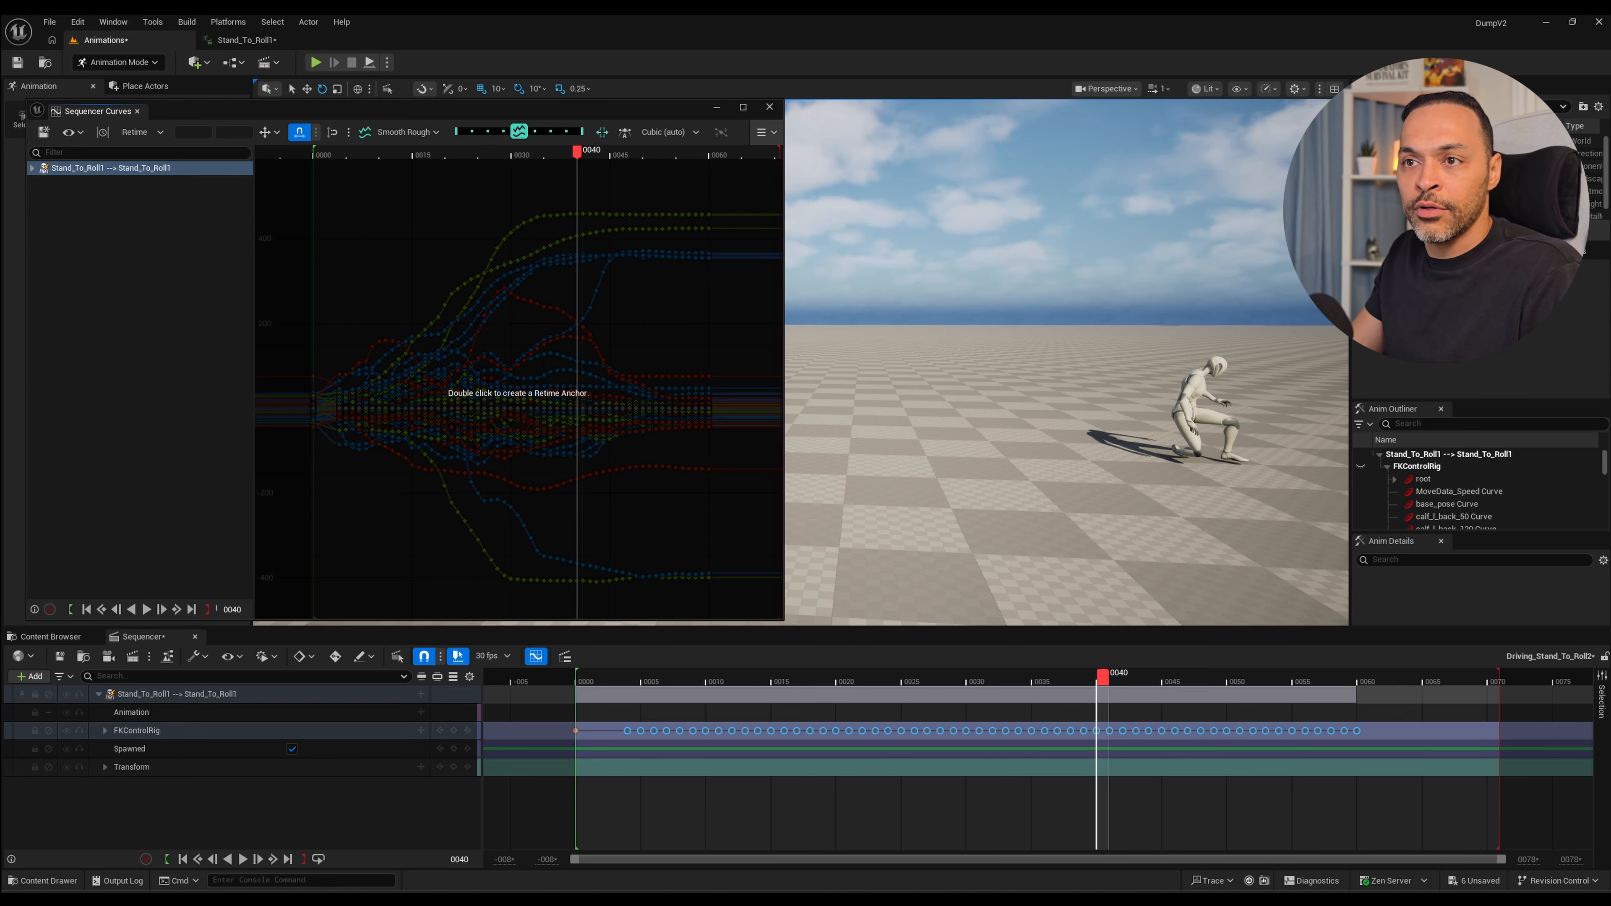
double_click(577, 382)
drag(576, 152, 709, 152)
double_click(711, 382)
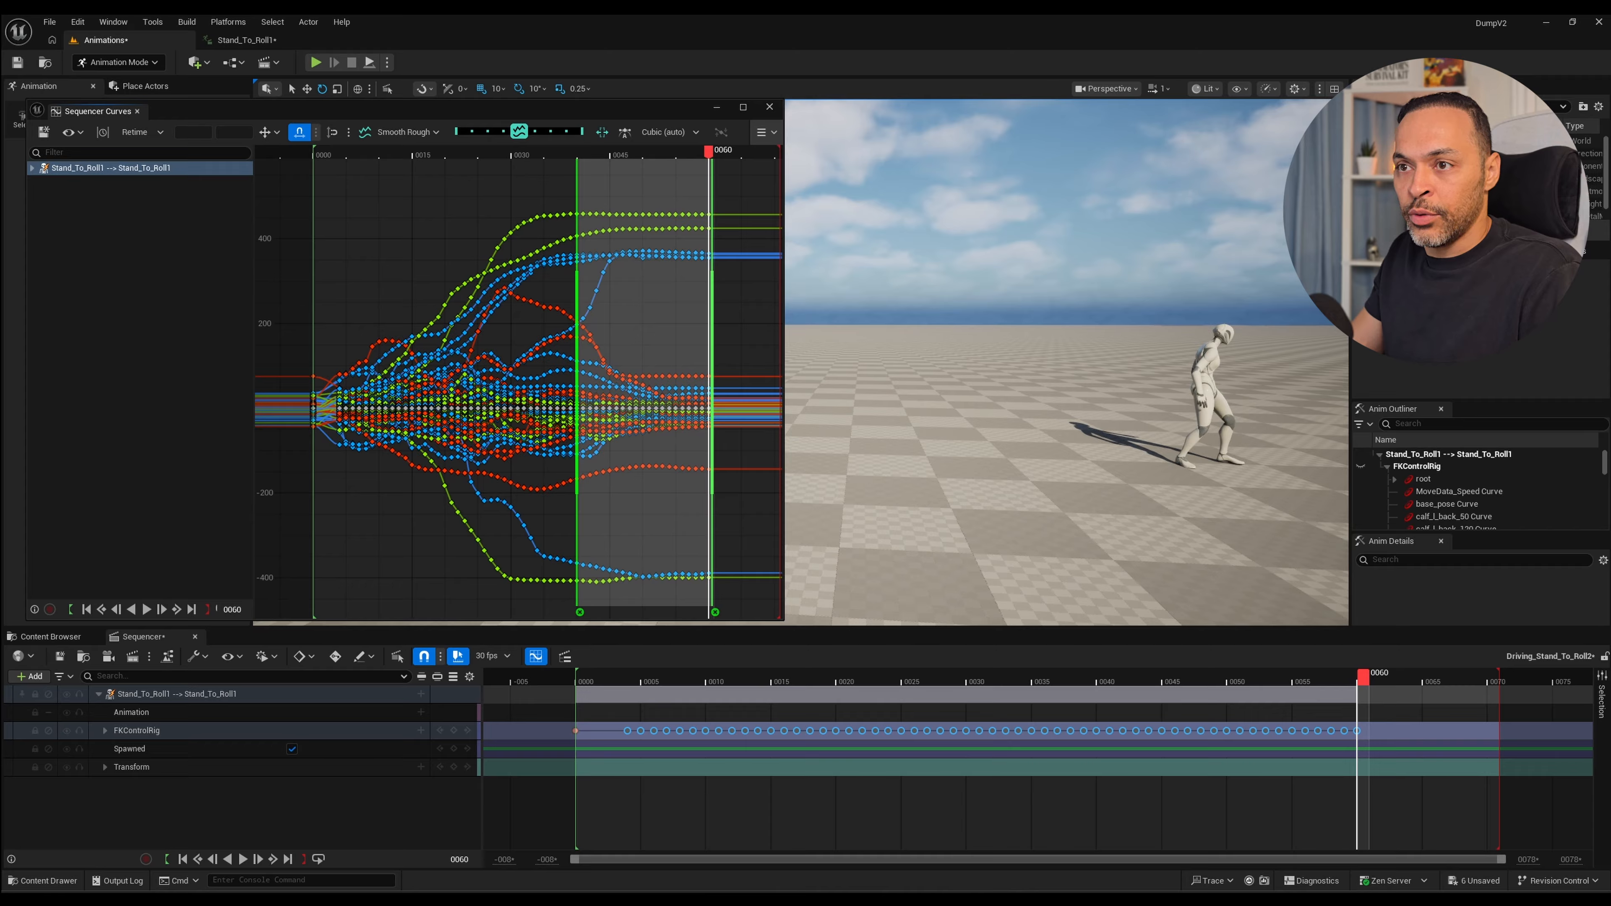
drag(712, 382, 695, 383)
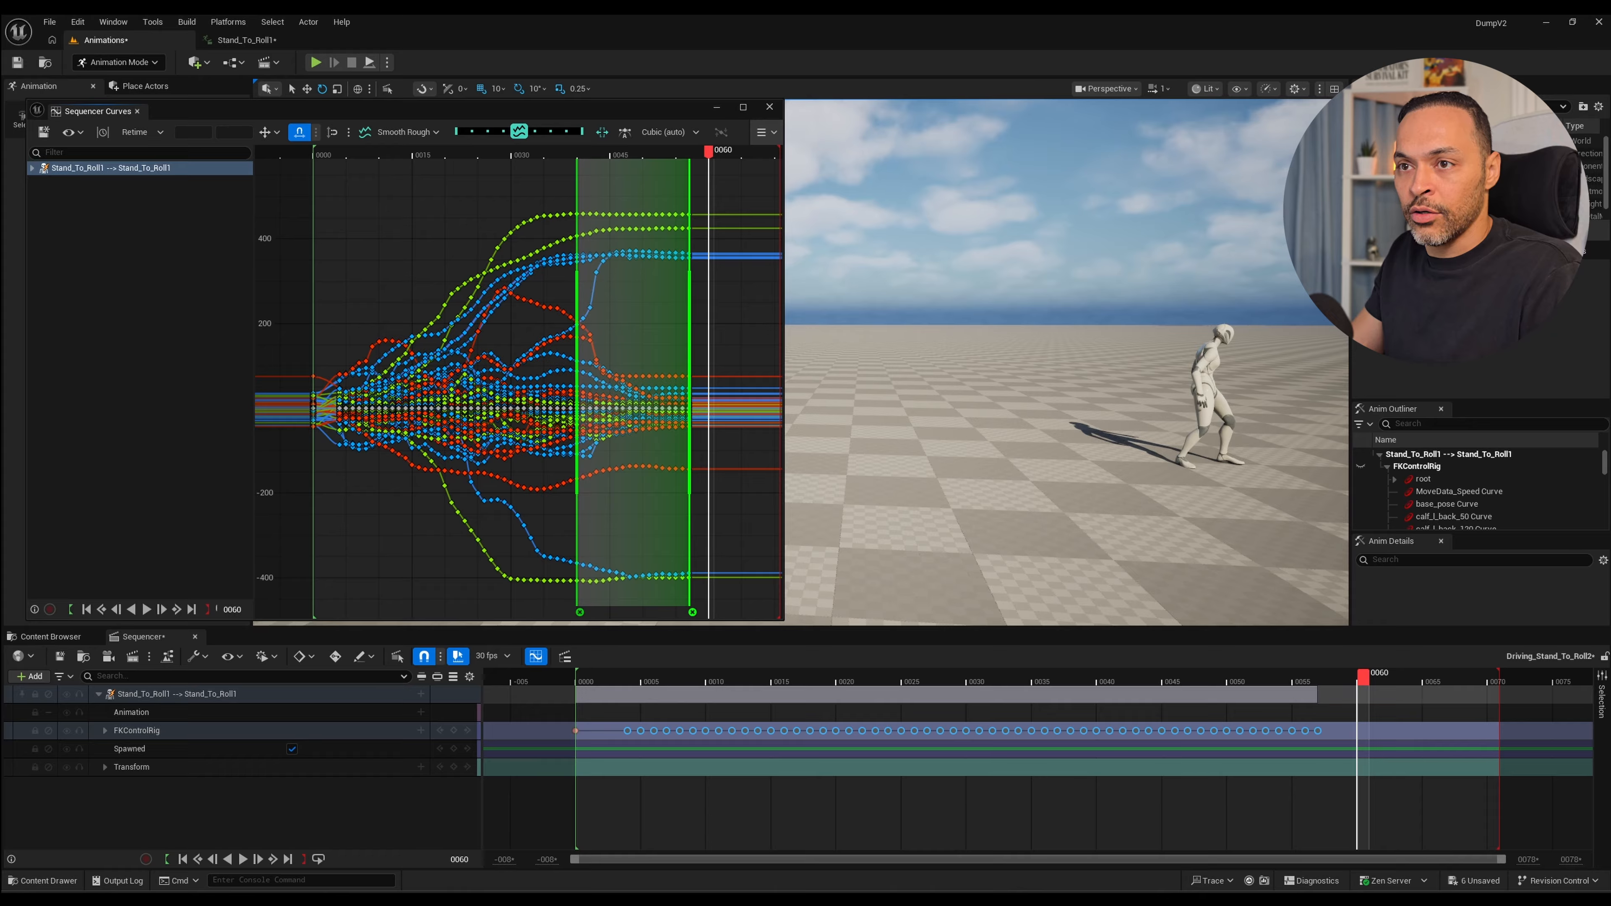
End the playback range at about frame 57 and bring the Retime end anchor in to about frame 56 while replaying the roll.
key(space)
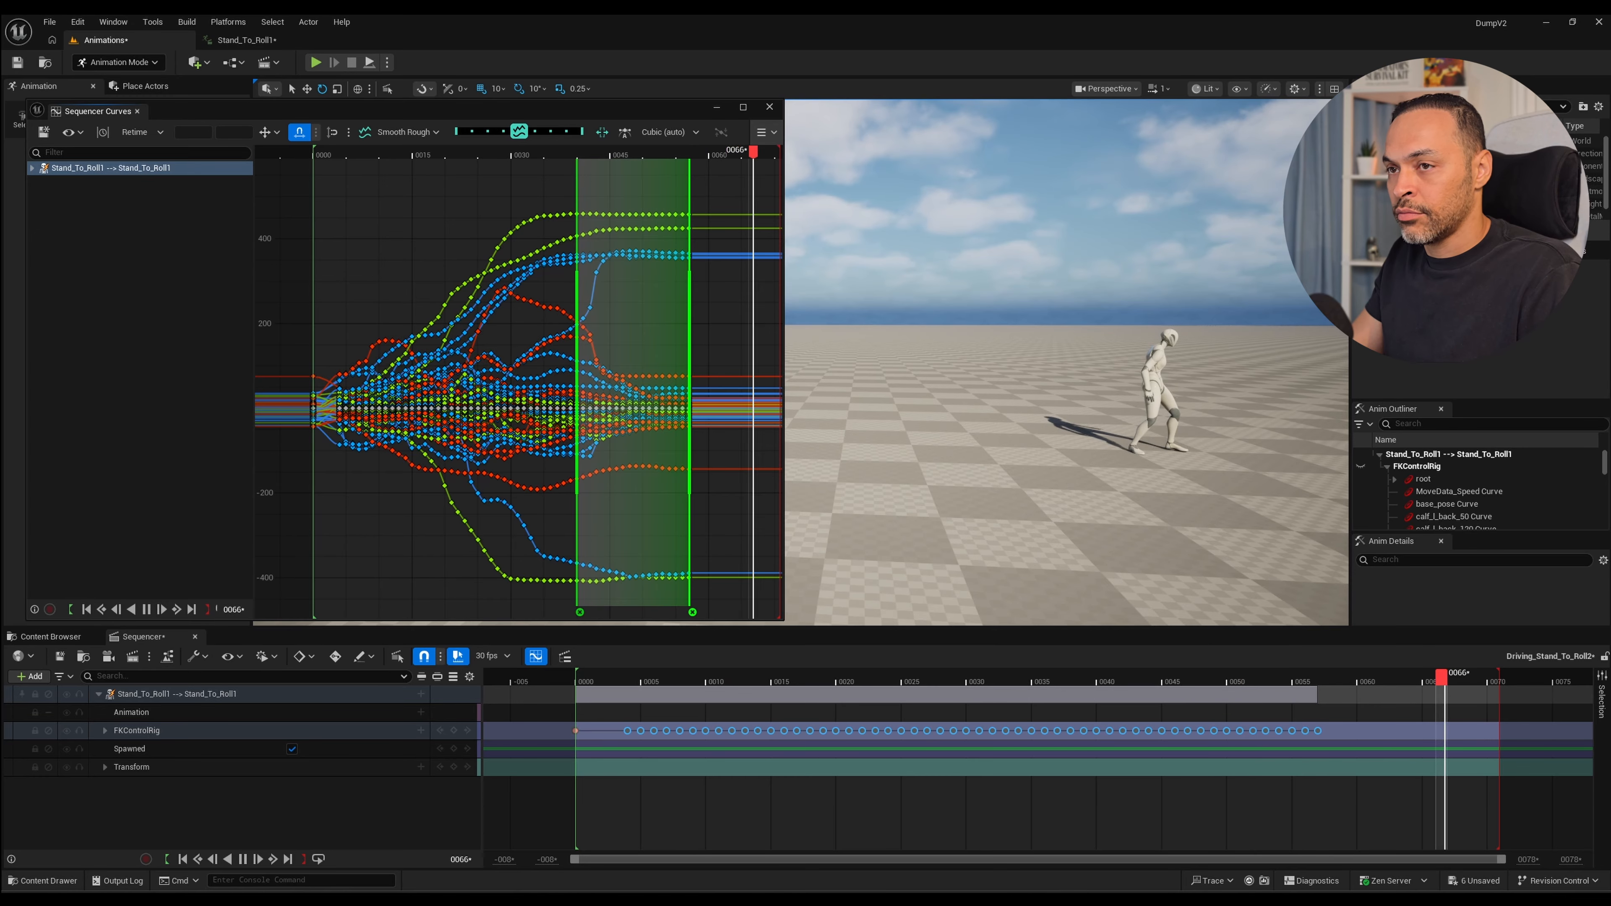
key(space)
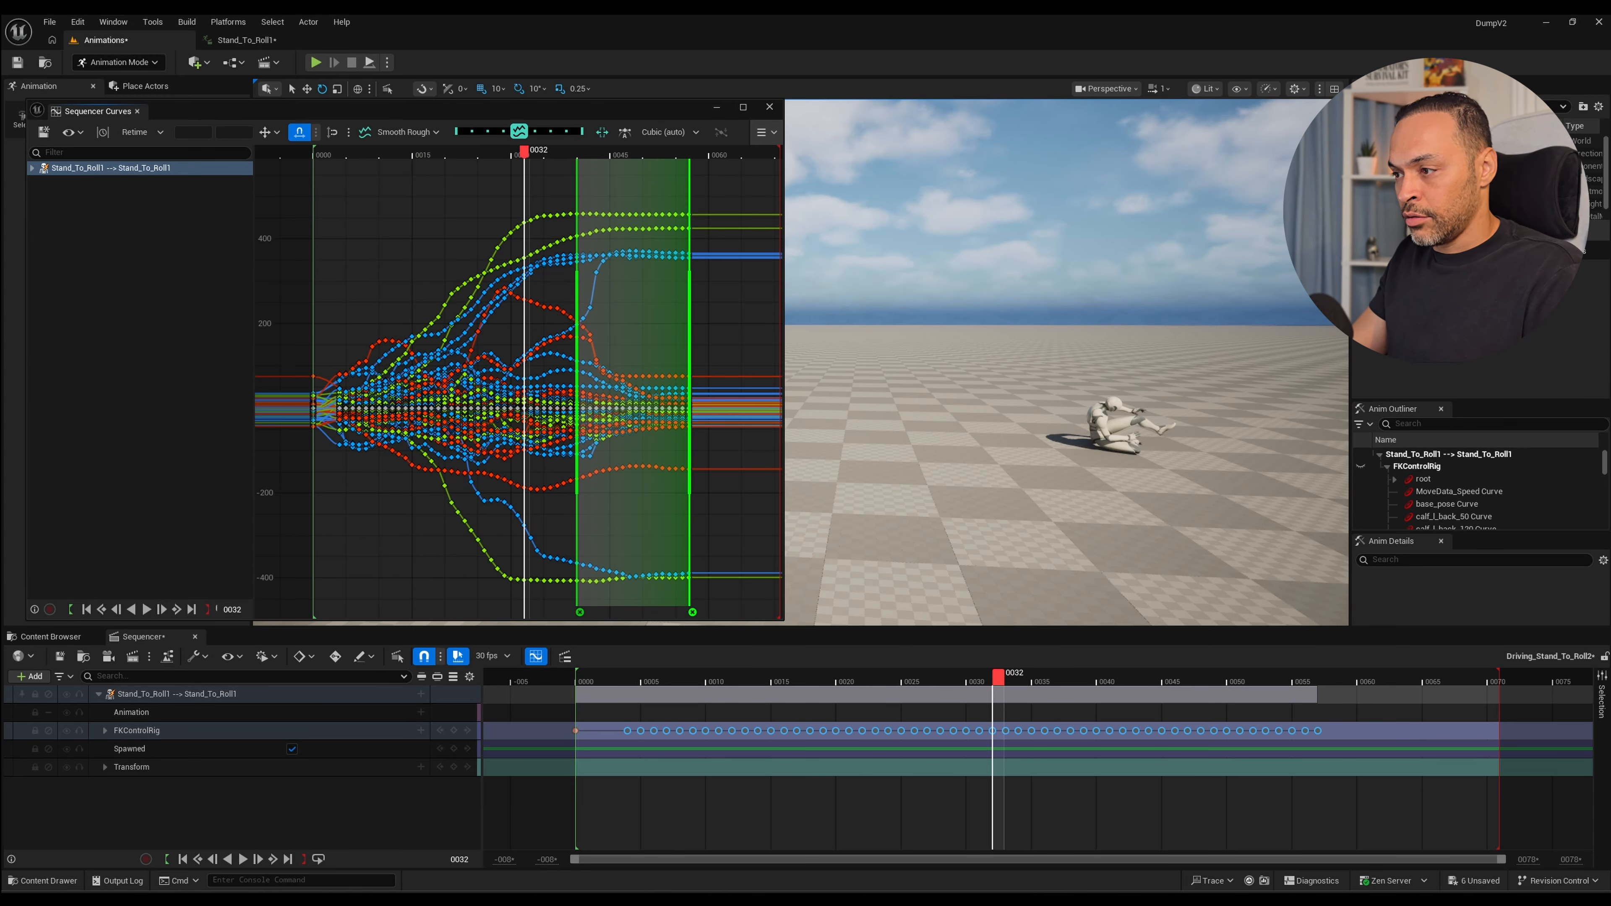
drag(1499, 681, 1330, 681)
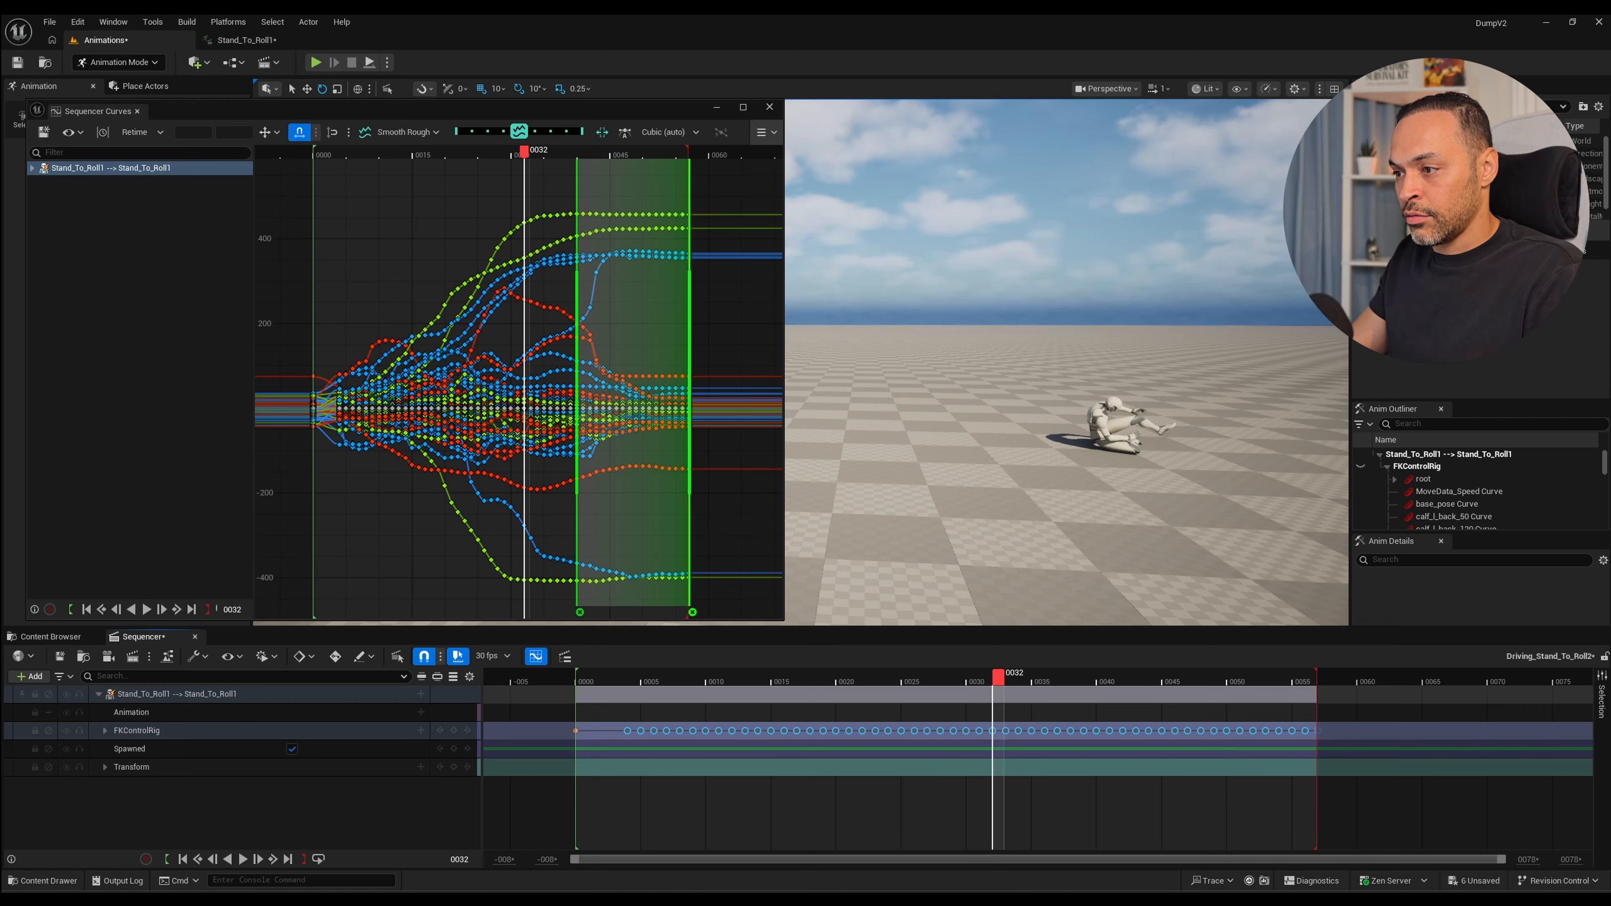
key(space)
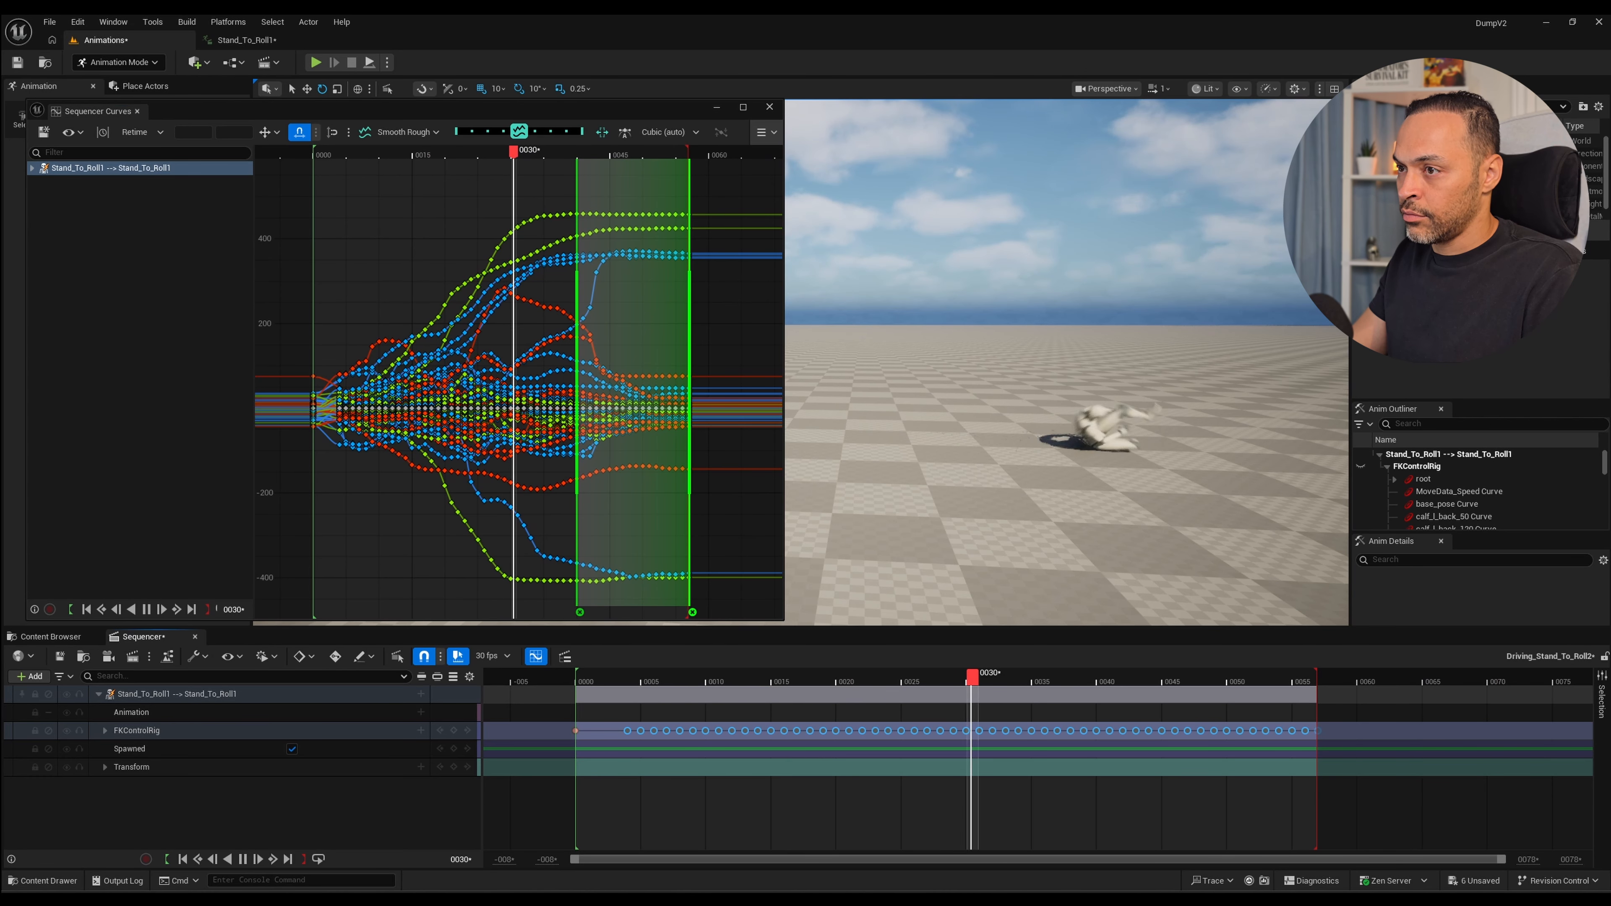
key(space)
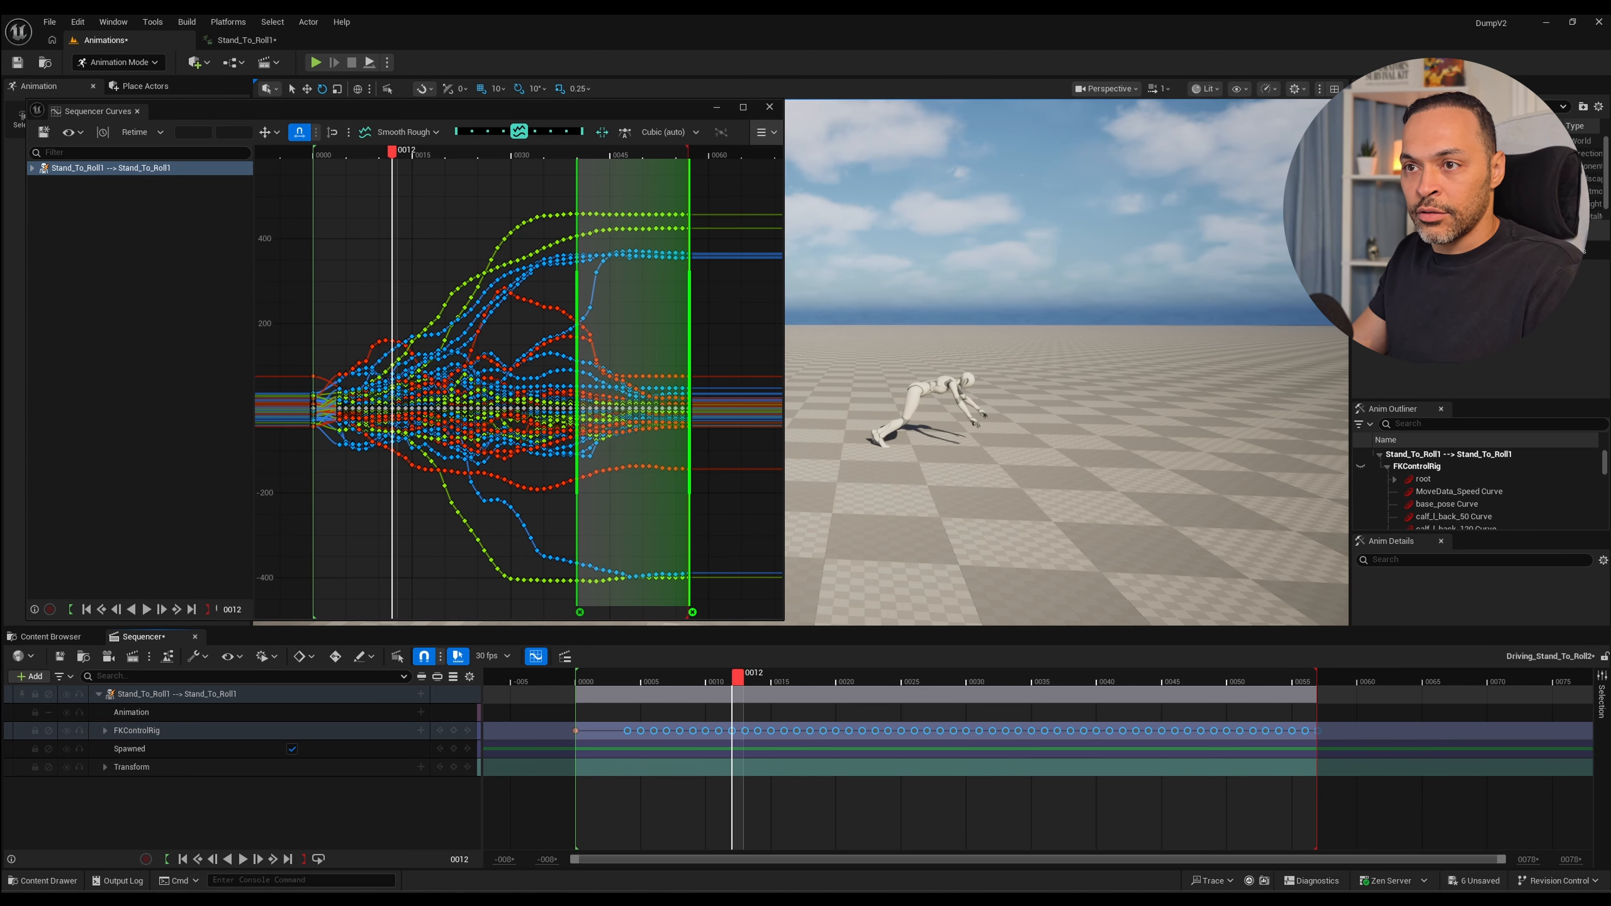
key(space)
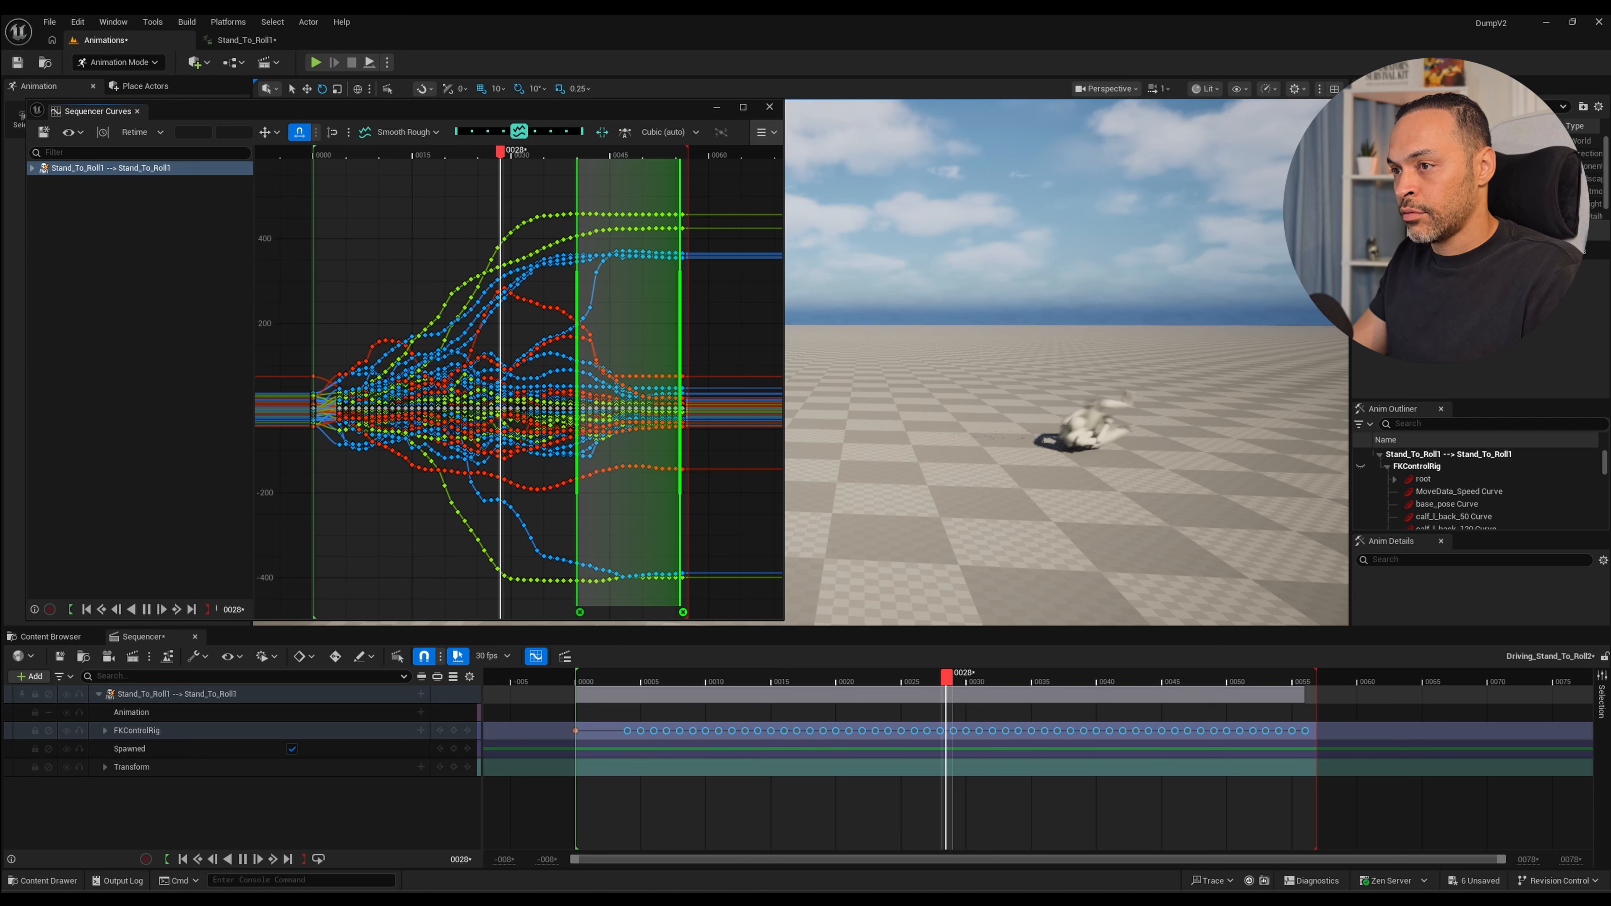
Retime the middle section by adding an anchor near frame 27, removing the end anchor, and shifting the frame 40 anchor to about frame 39.
double_click(491, 381)
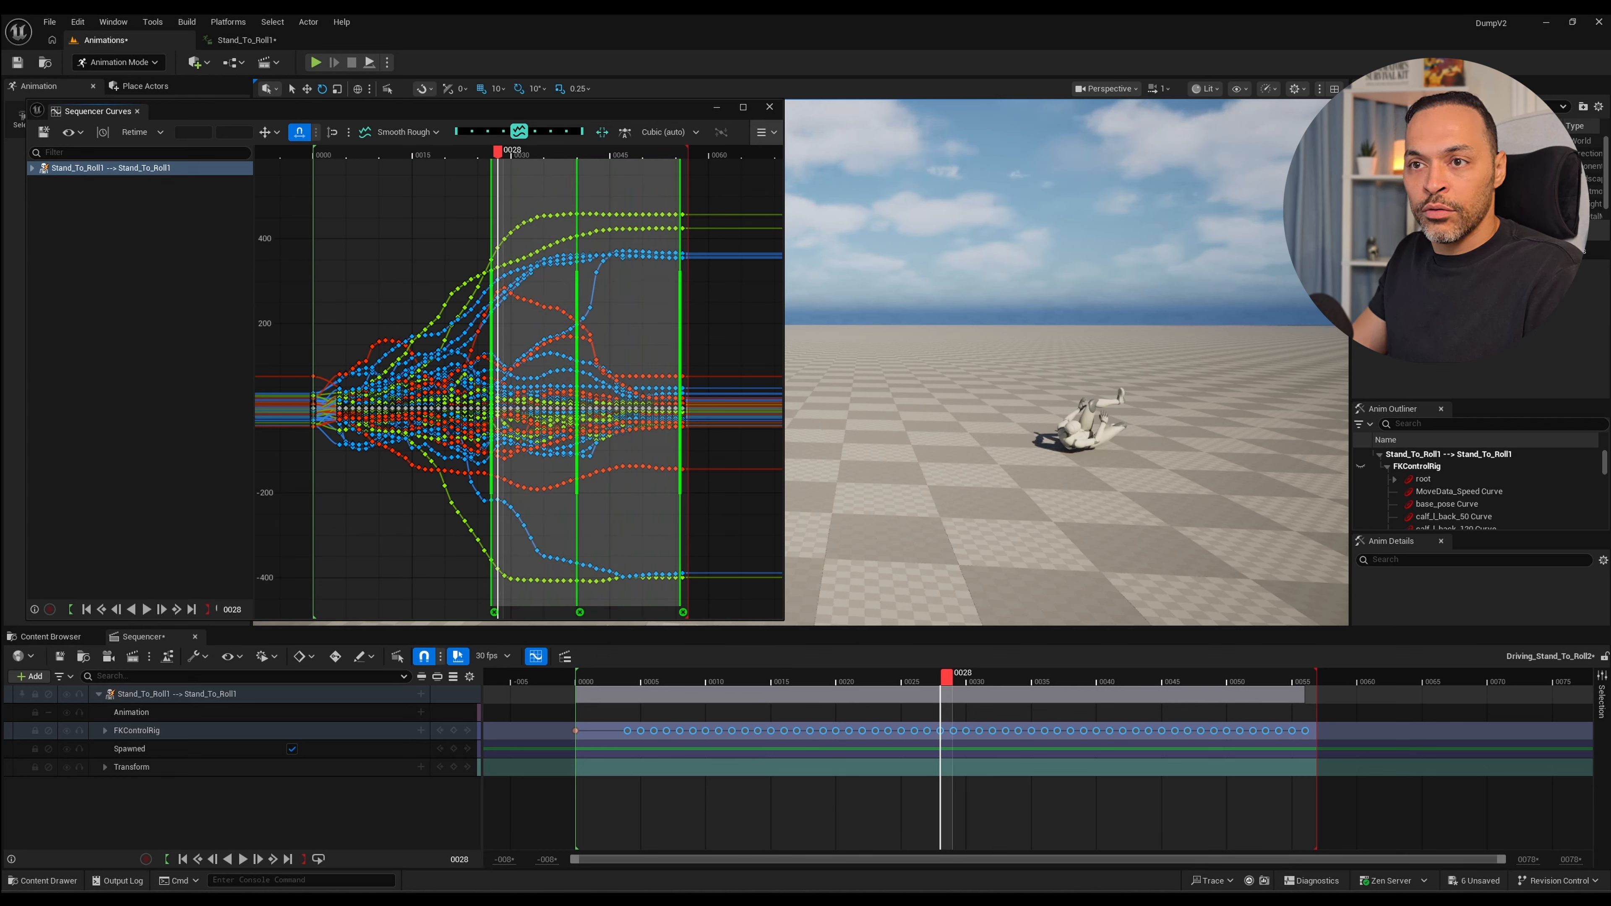
click(683, 613)
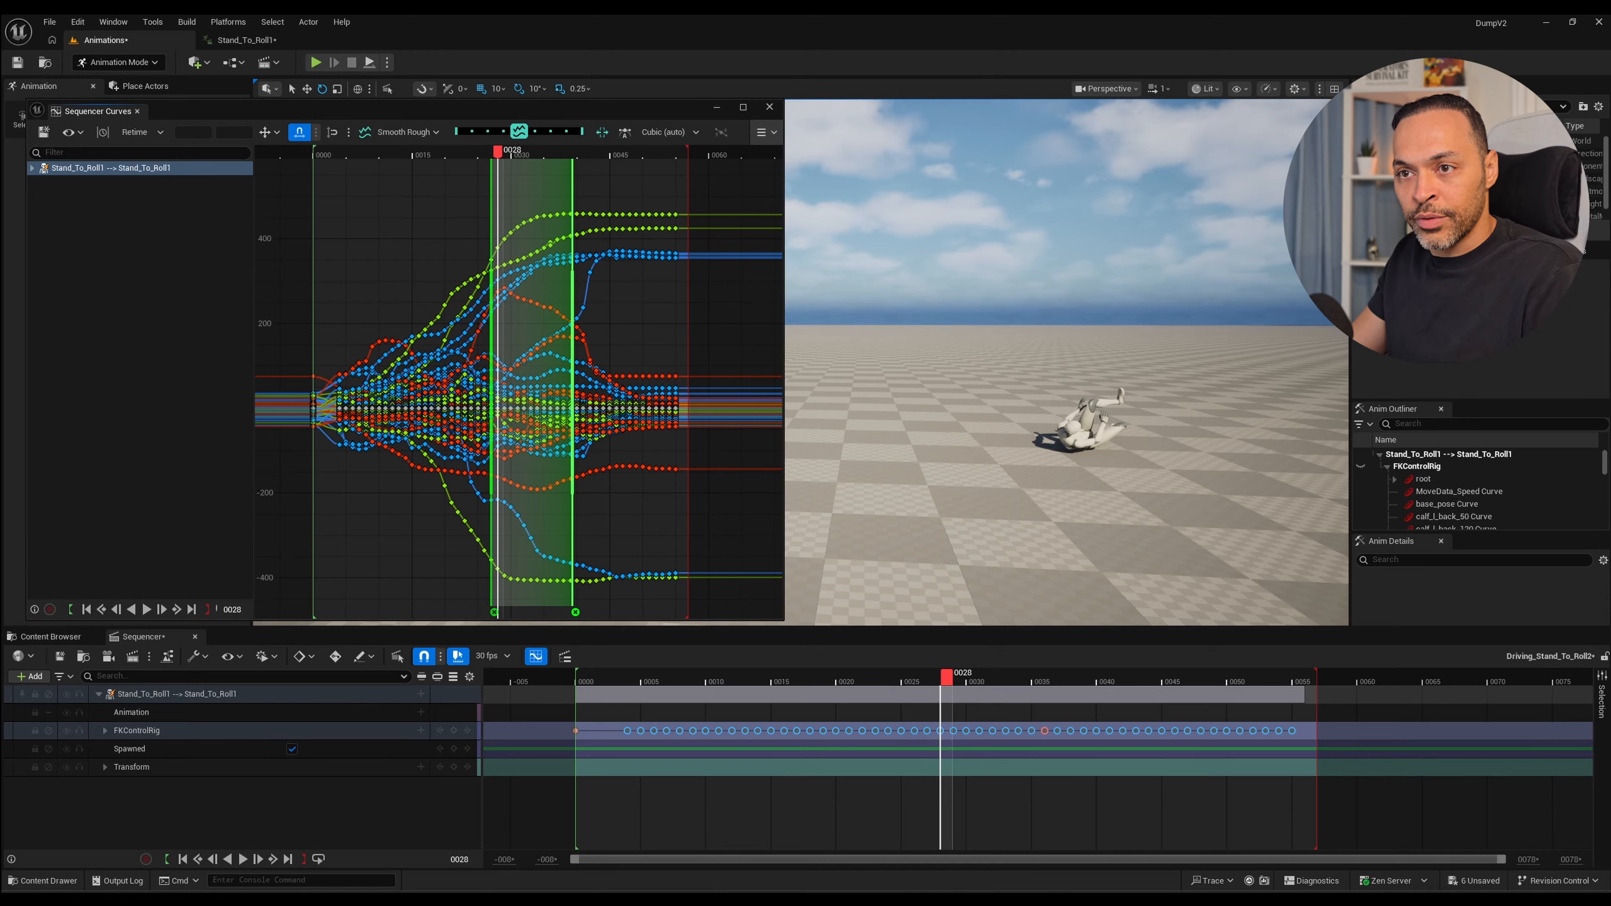
key(space)
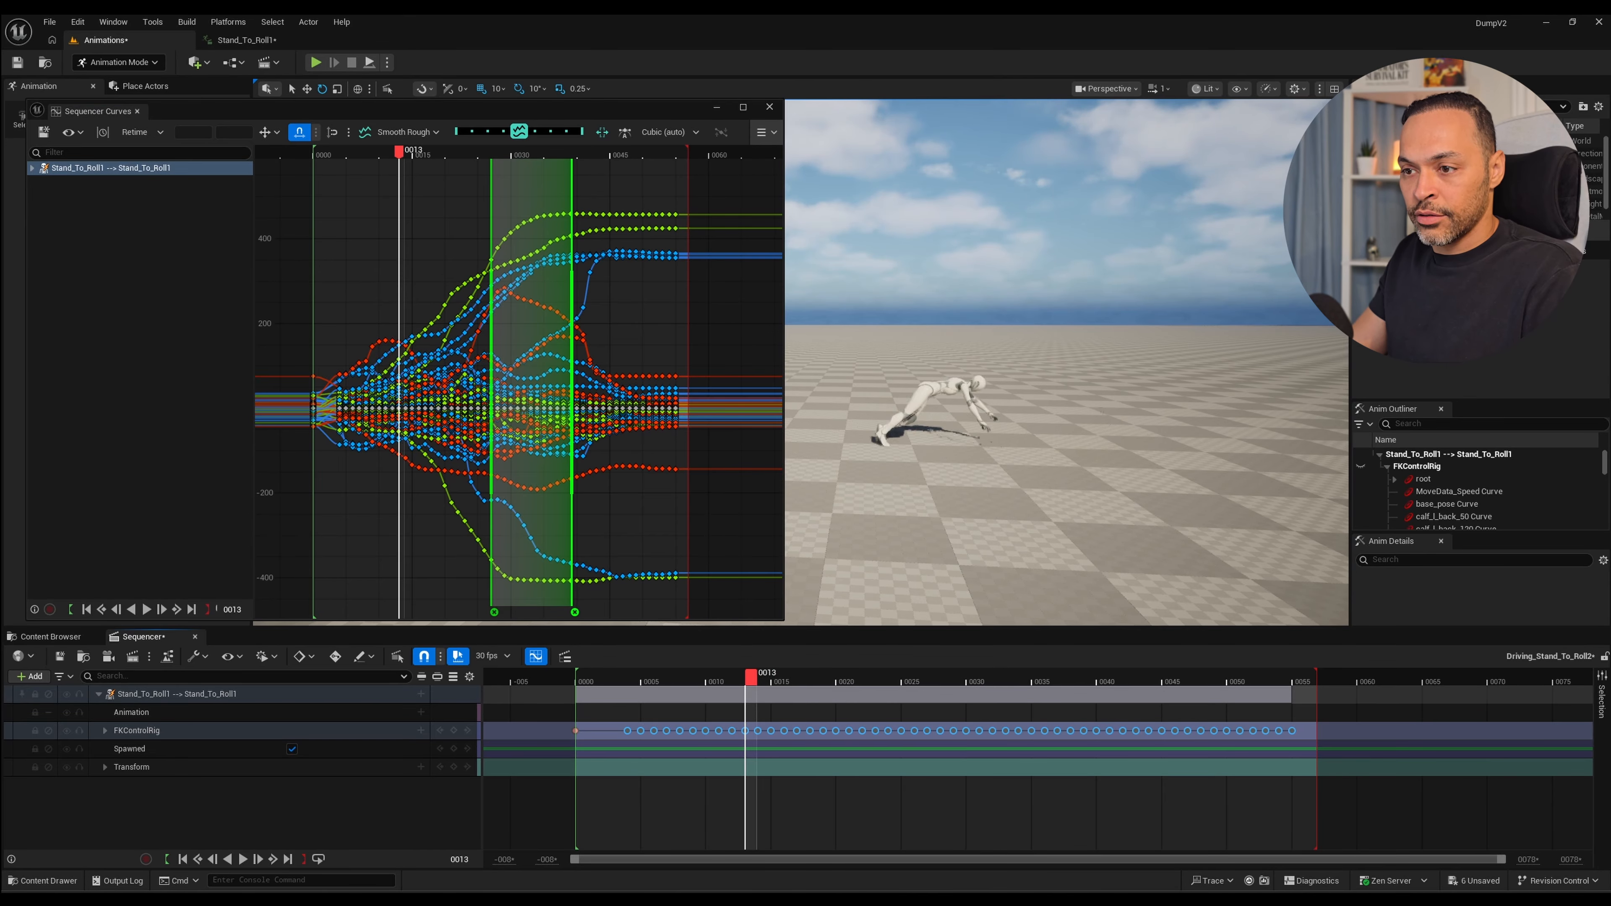